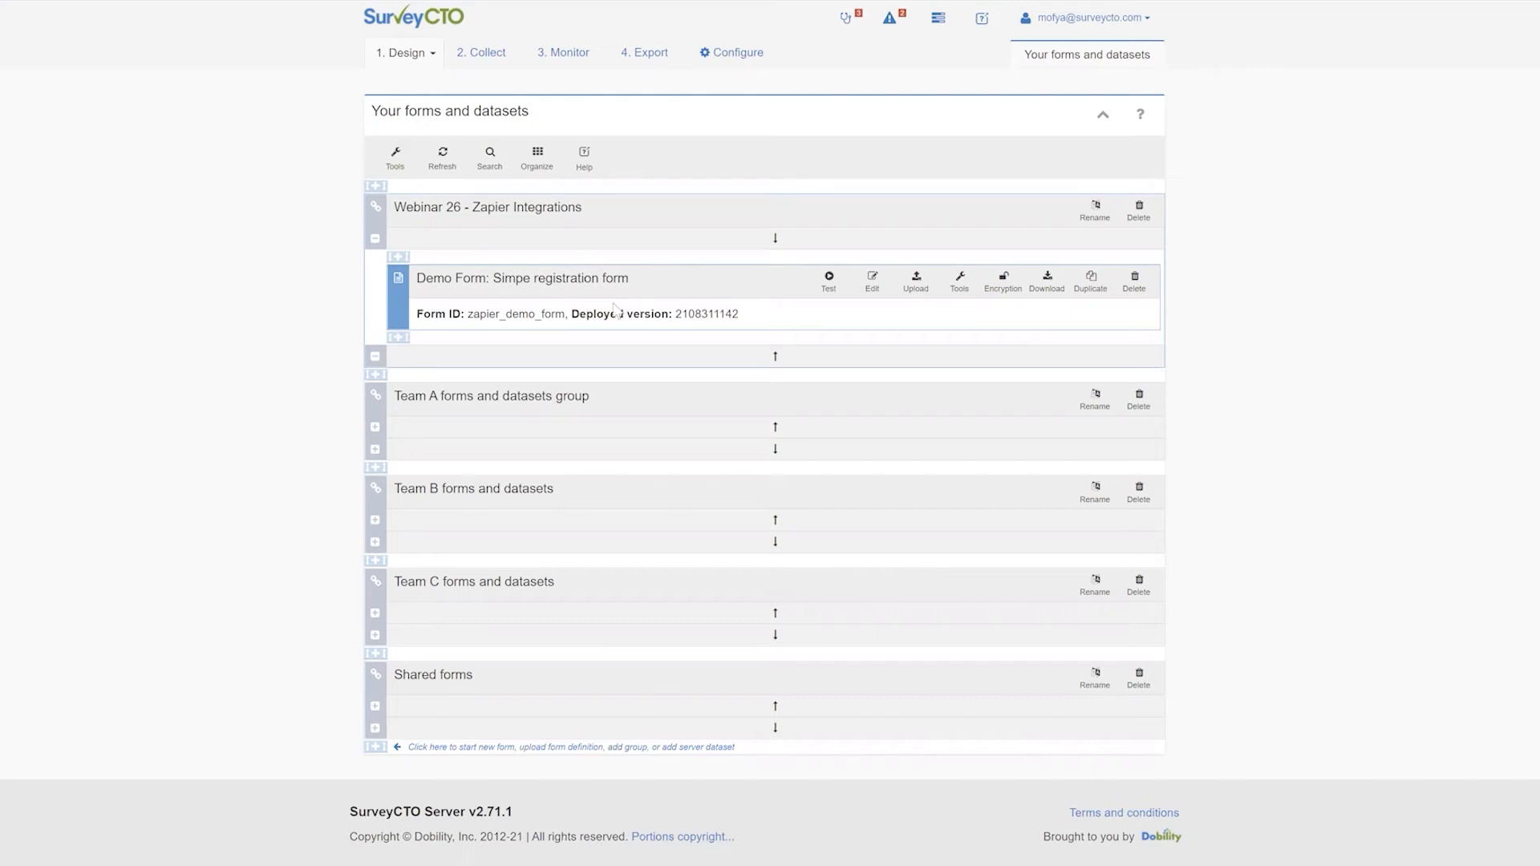
key("ctrl+Tab")
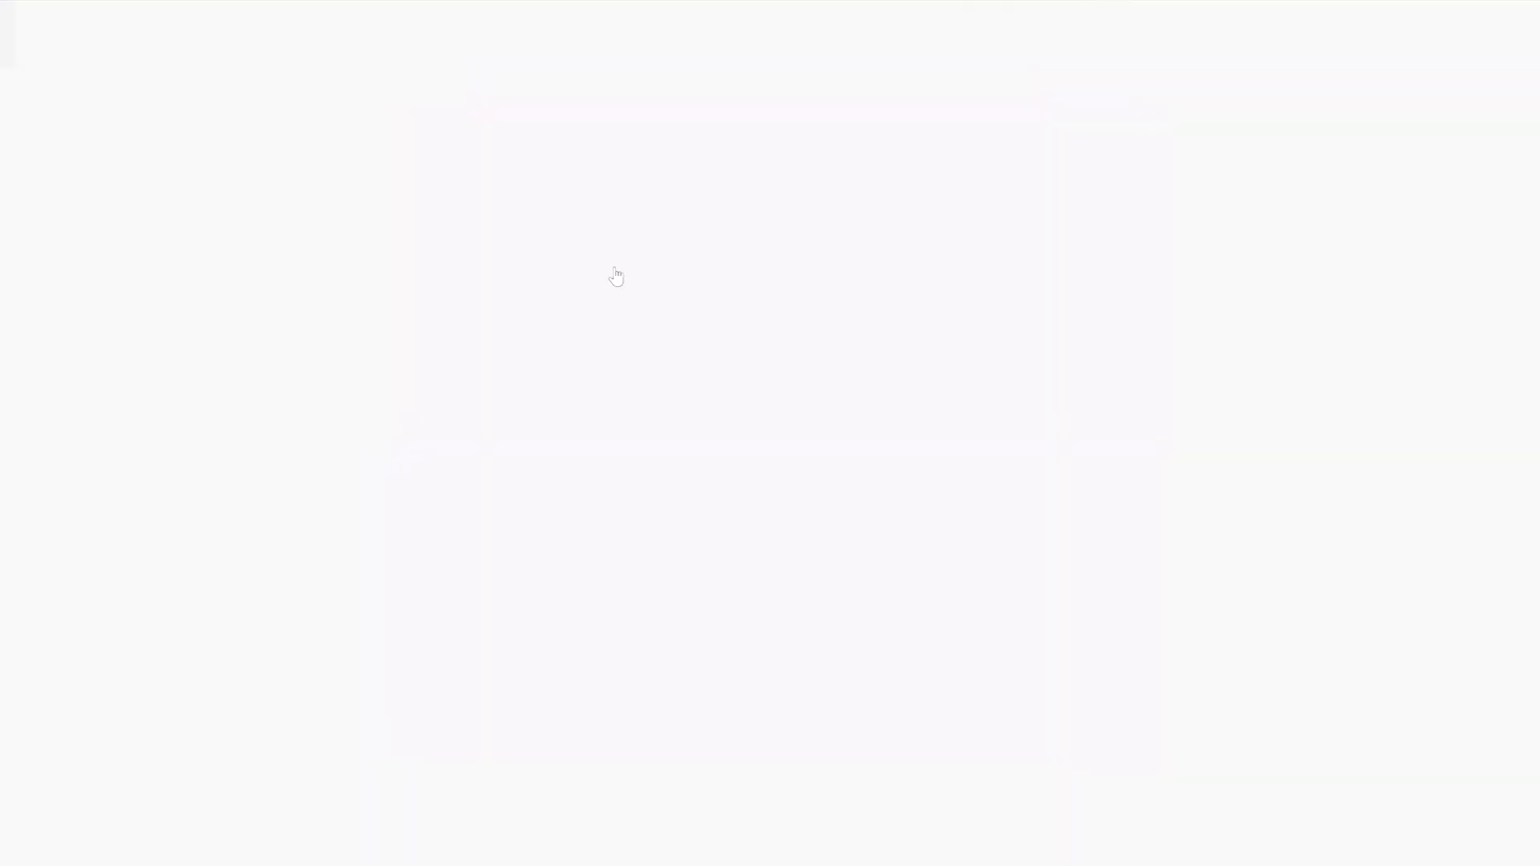
scroll(558, 261, "down", 2)
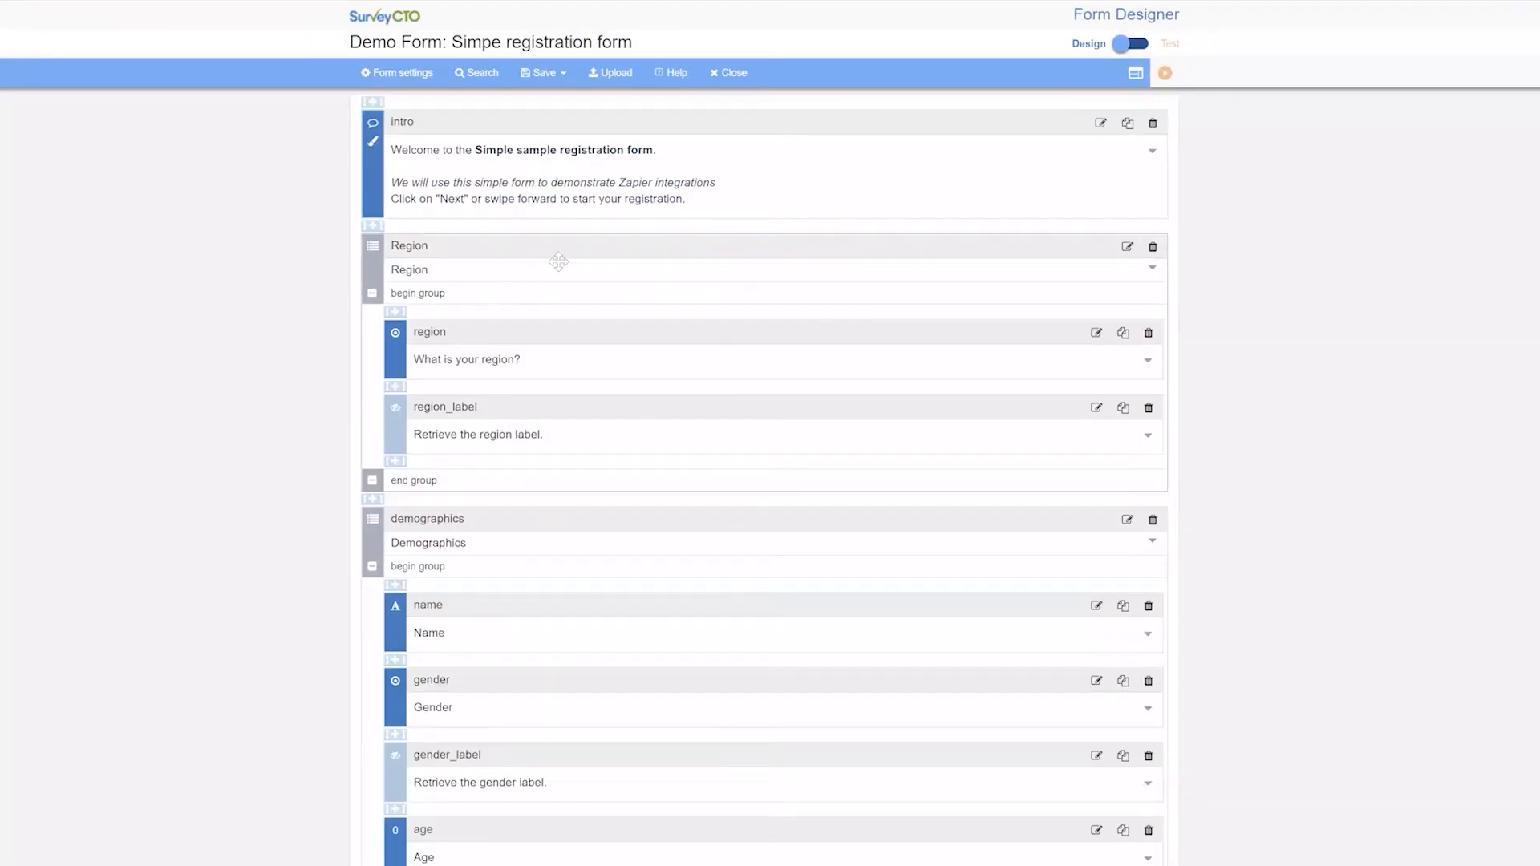
scroll(553, 258, "down", 1)
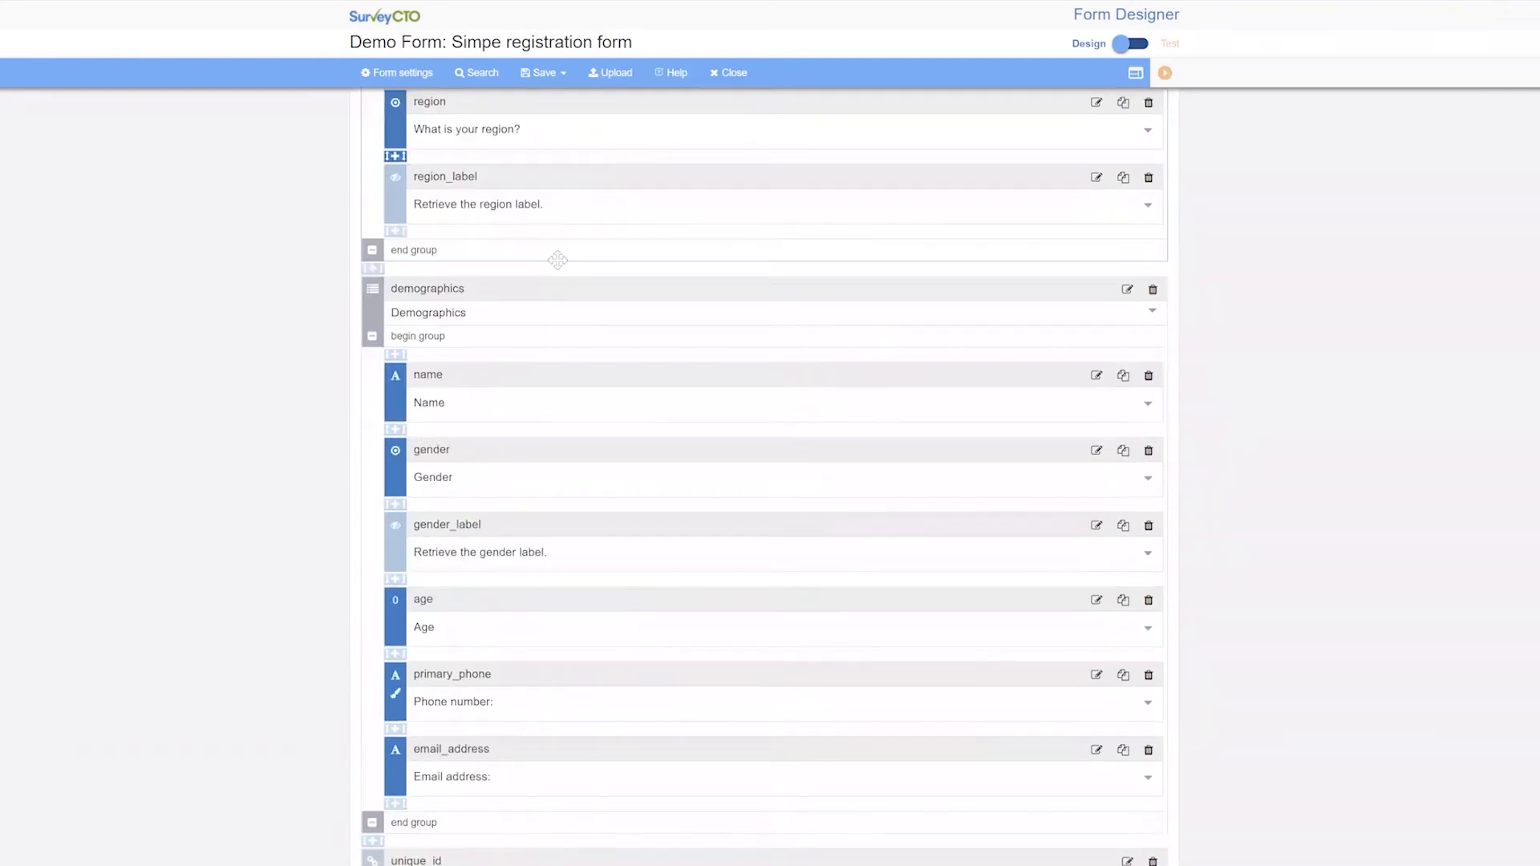
scroll(461, 265, "up", 3)
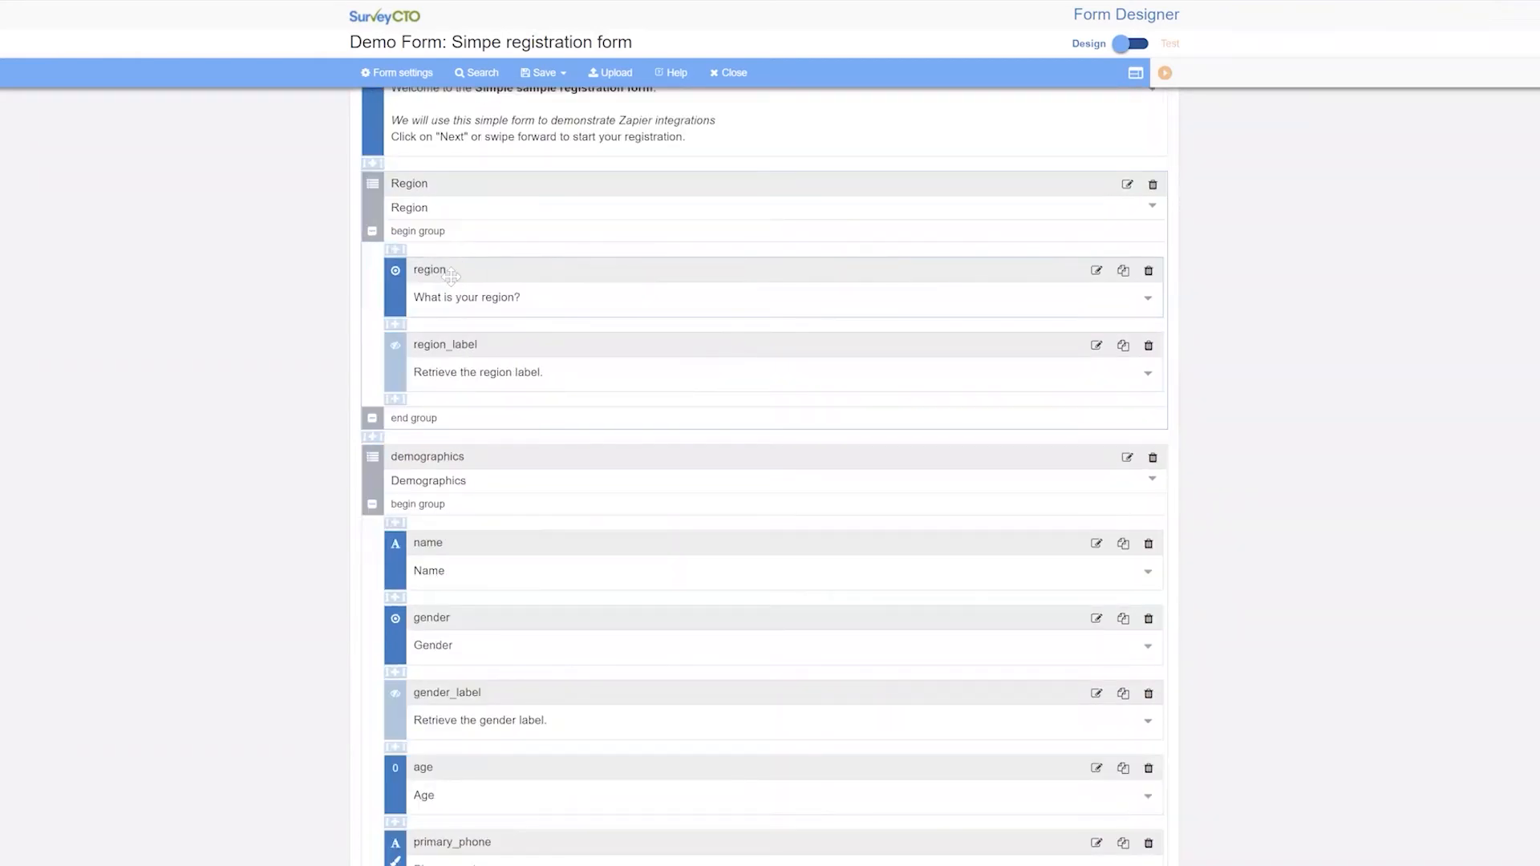
scroll(457, 256, "down", 3)
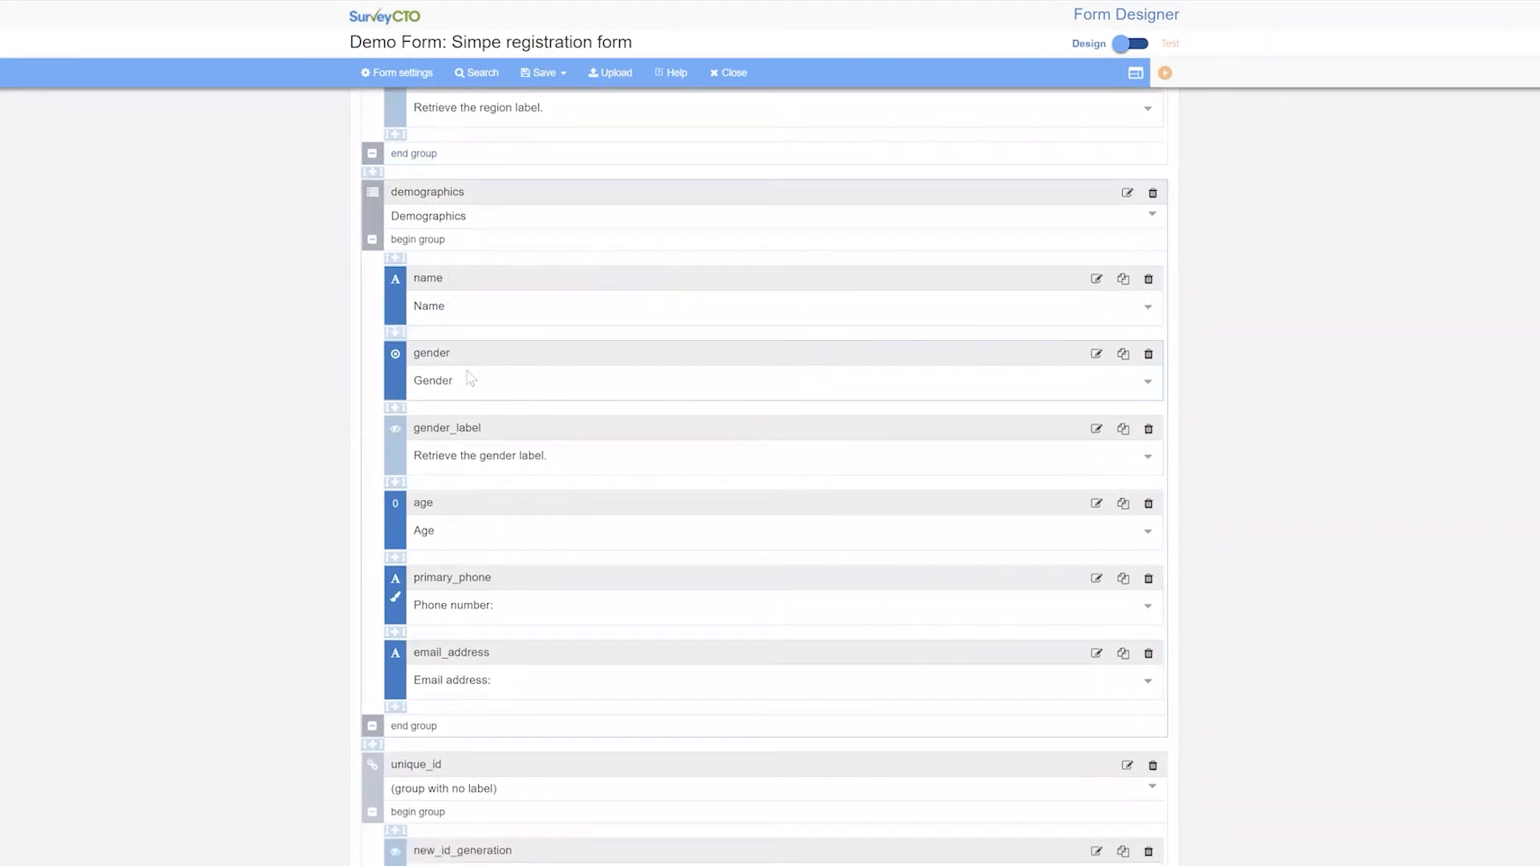
scroll(474, 514, "down", 1)
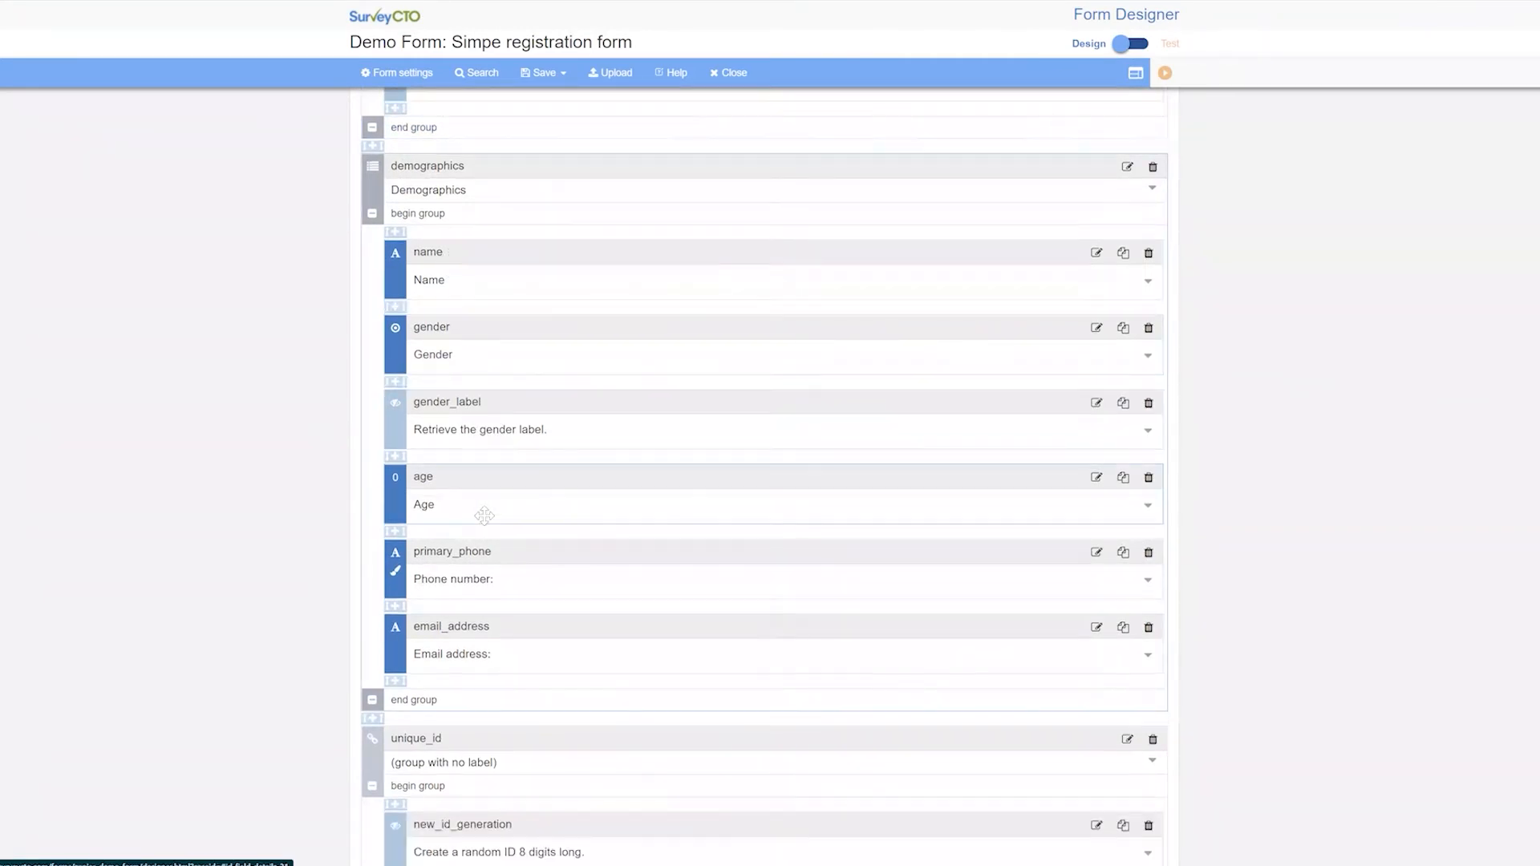
scroll(506, 578, "down", 1)
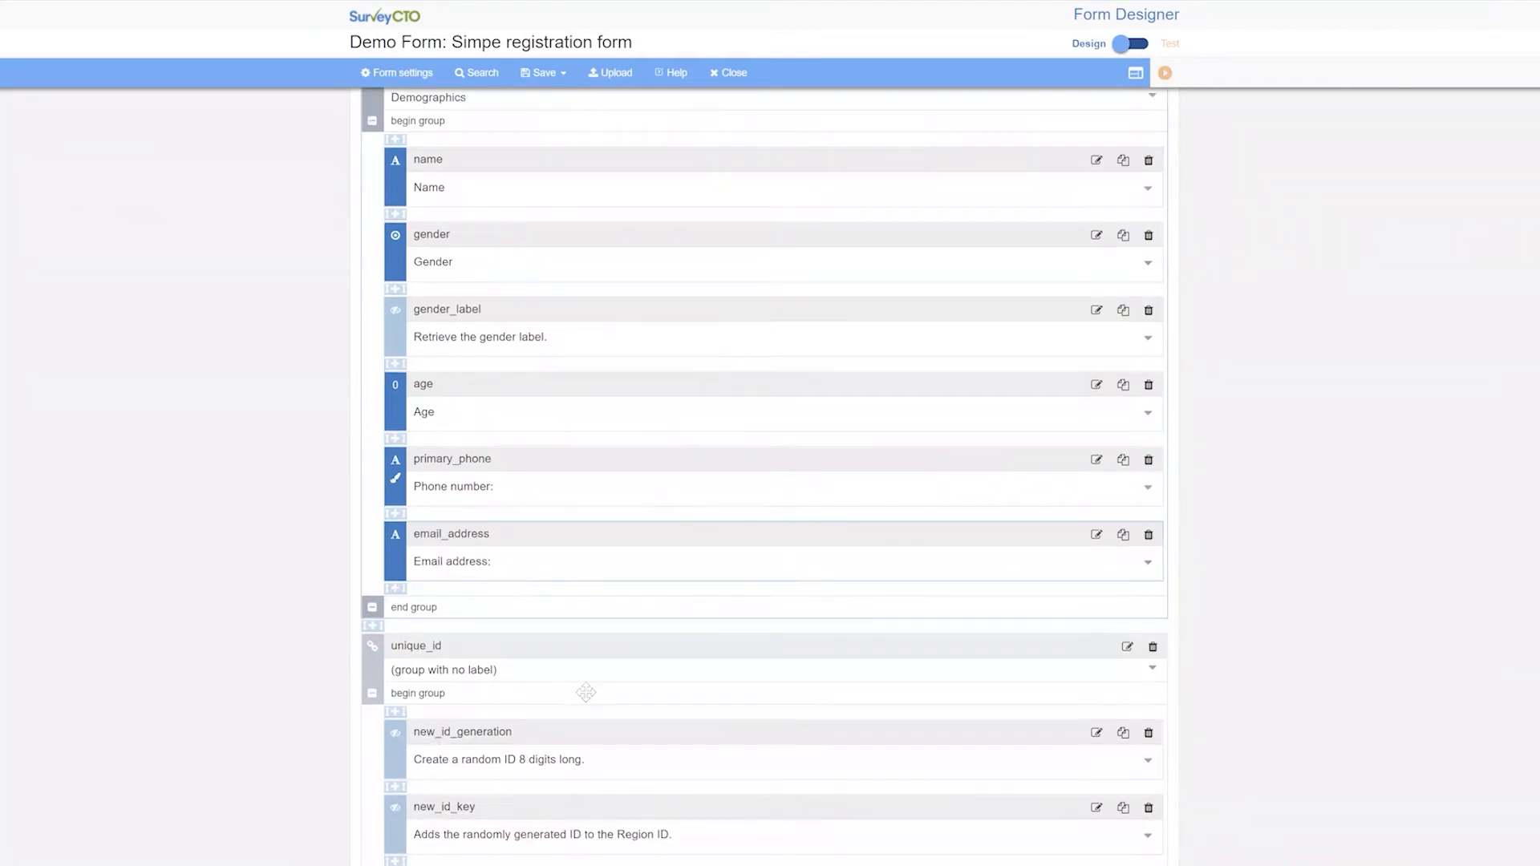
scroll(562, 686, "down", 3)
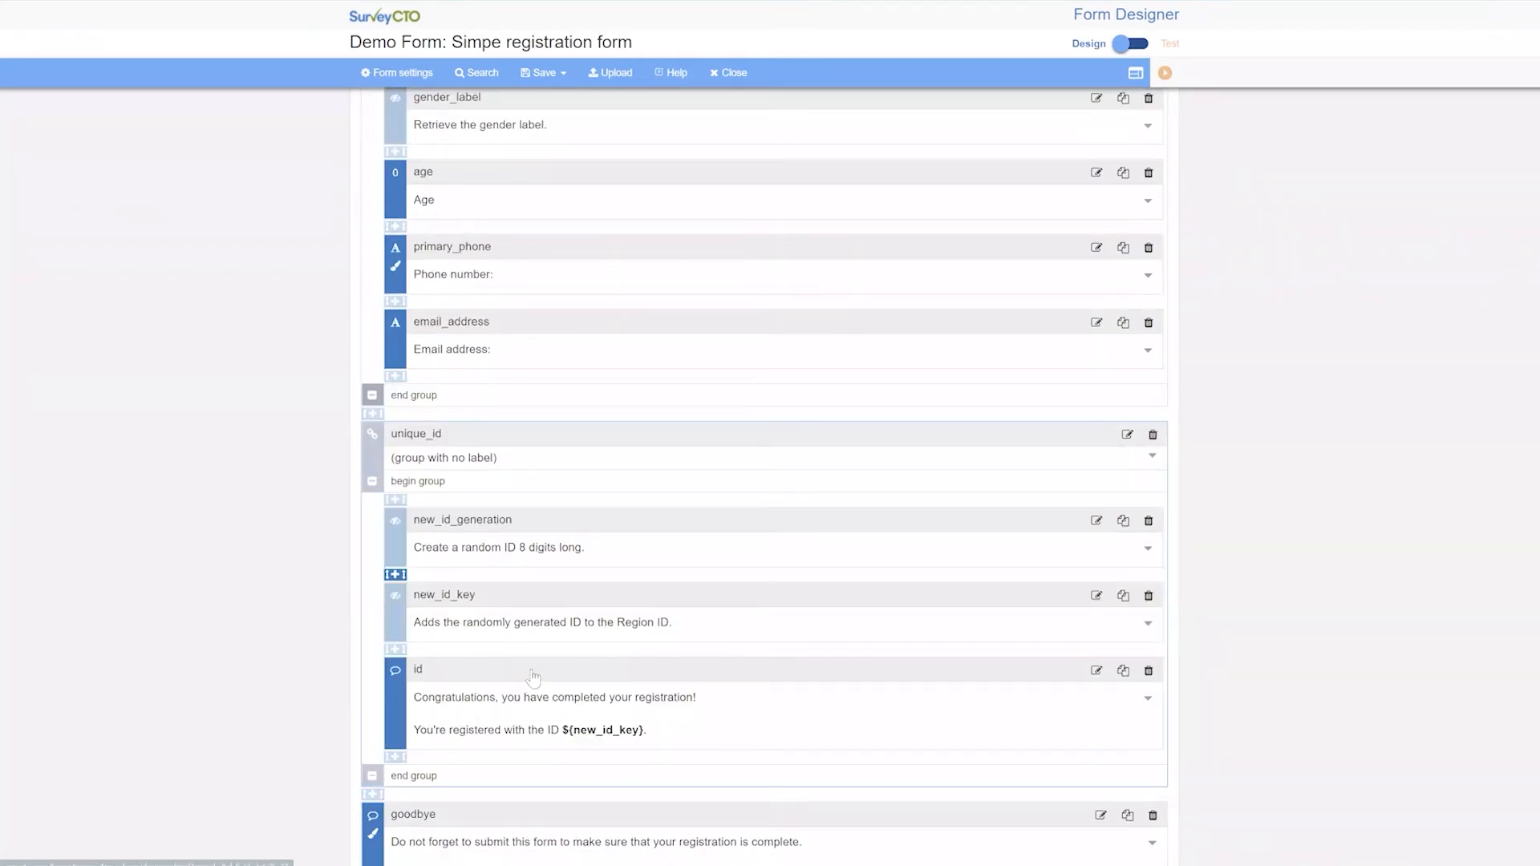
scroll(532, 678, "down", 2)
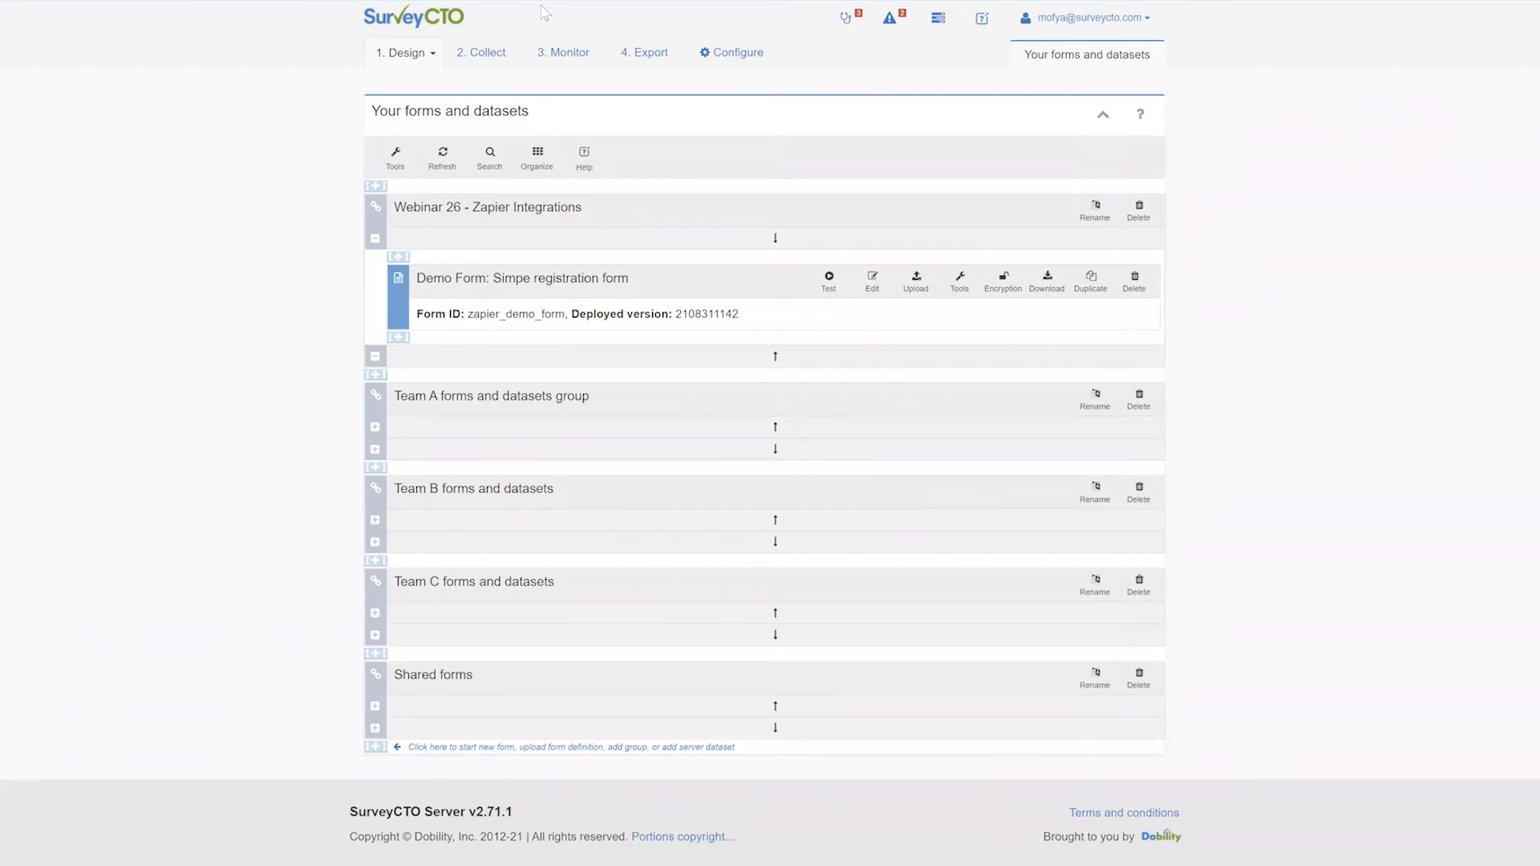
Open the Demo Form's cloud publishing options from SurveyCTO's Export tab
left_click(643, 53)
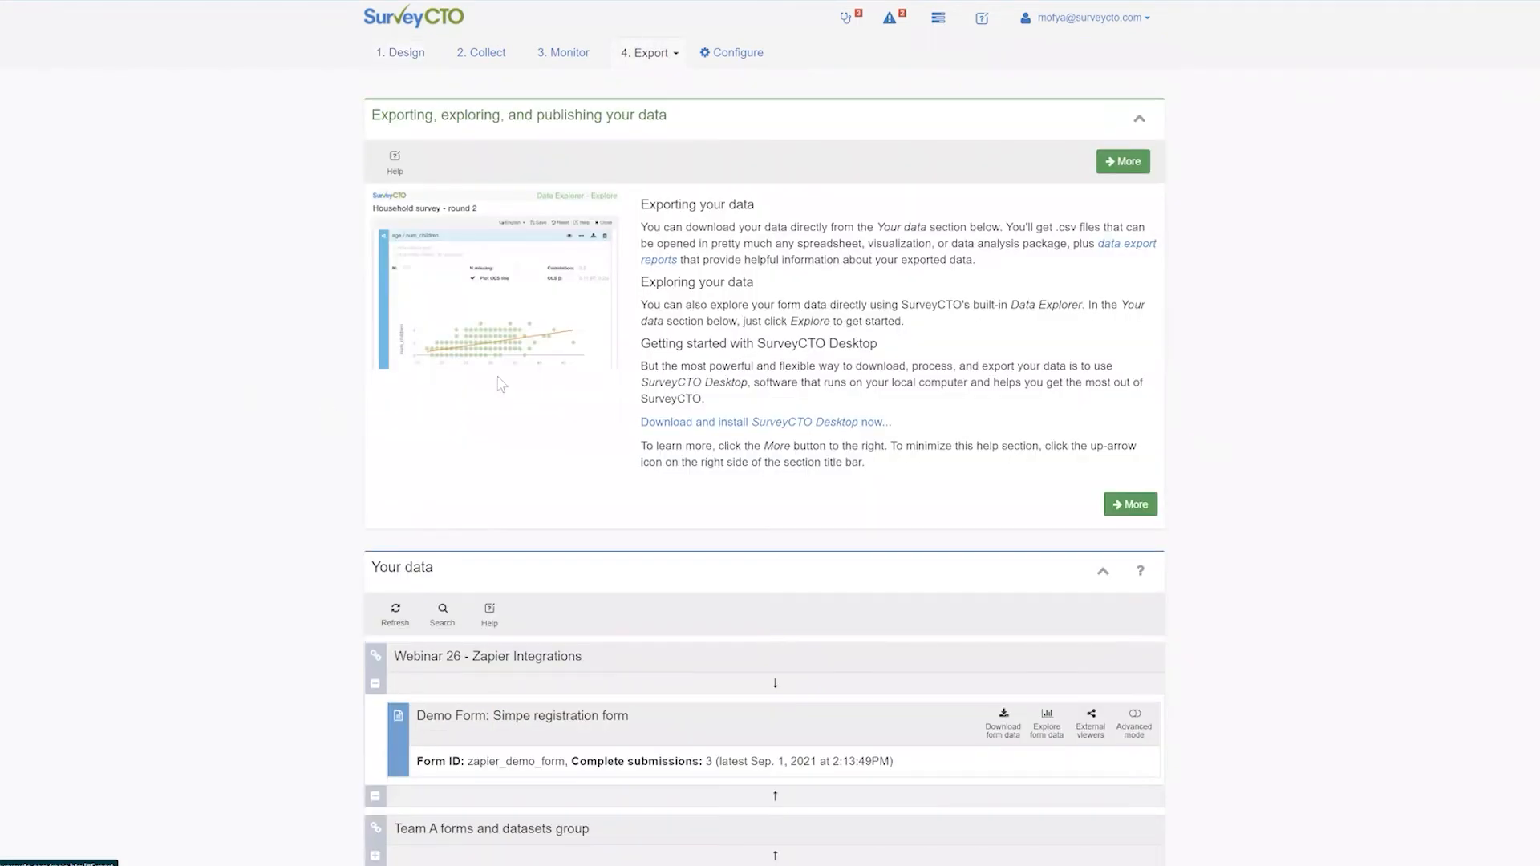
scroll(605, 378, "down", 10)
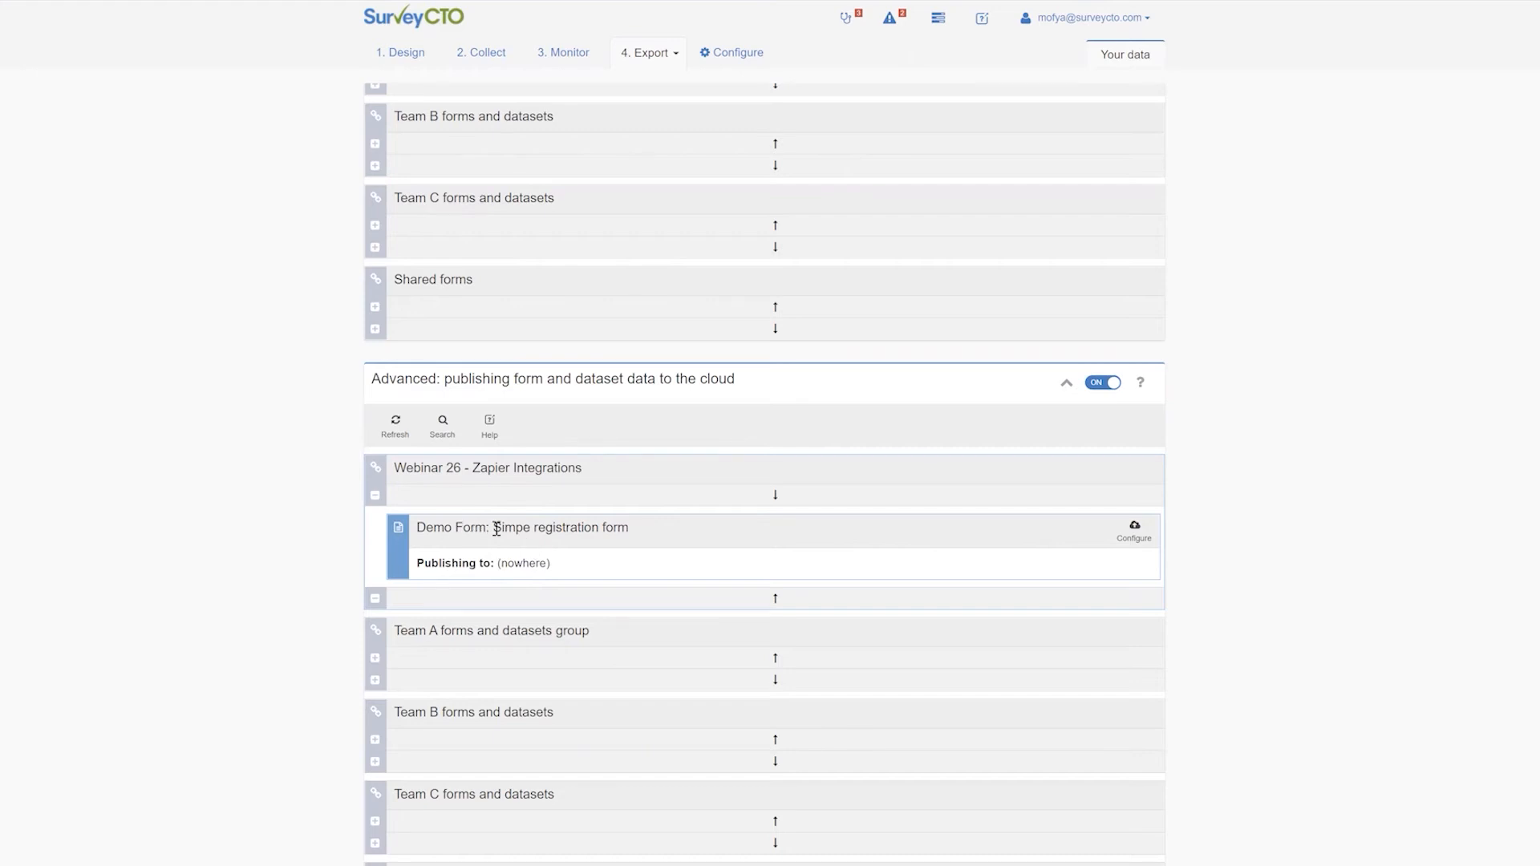
left_click(1136, 531)
scroll(561, 498, "down", 2)
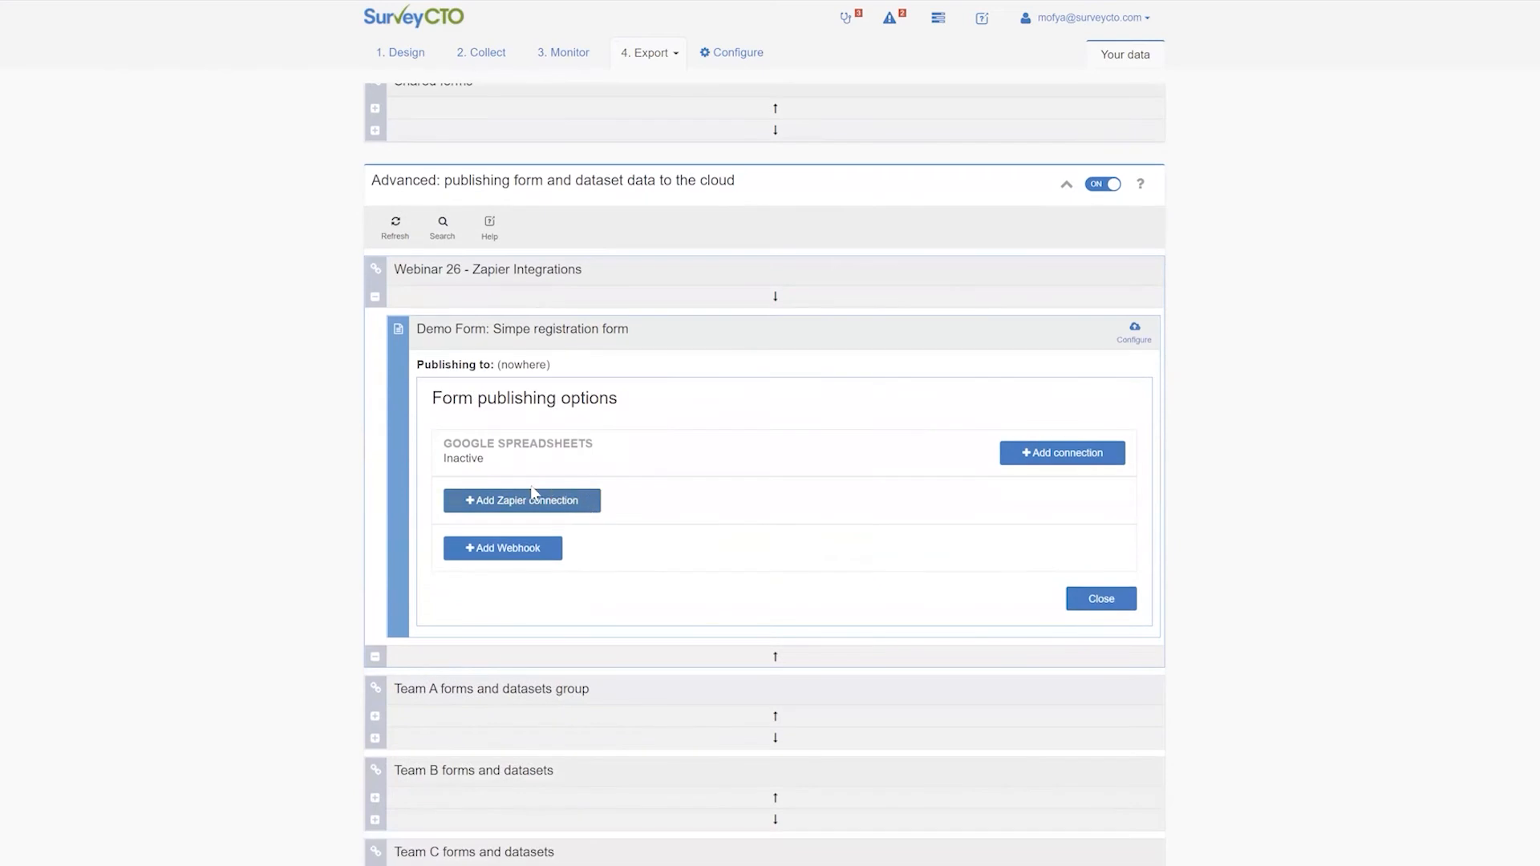
scroll(561, 495, "down", 2)
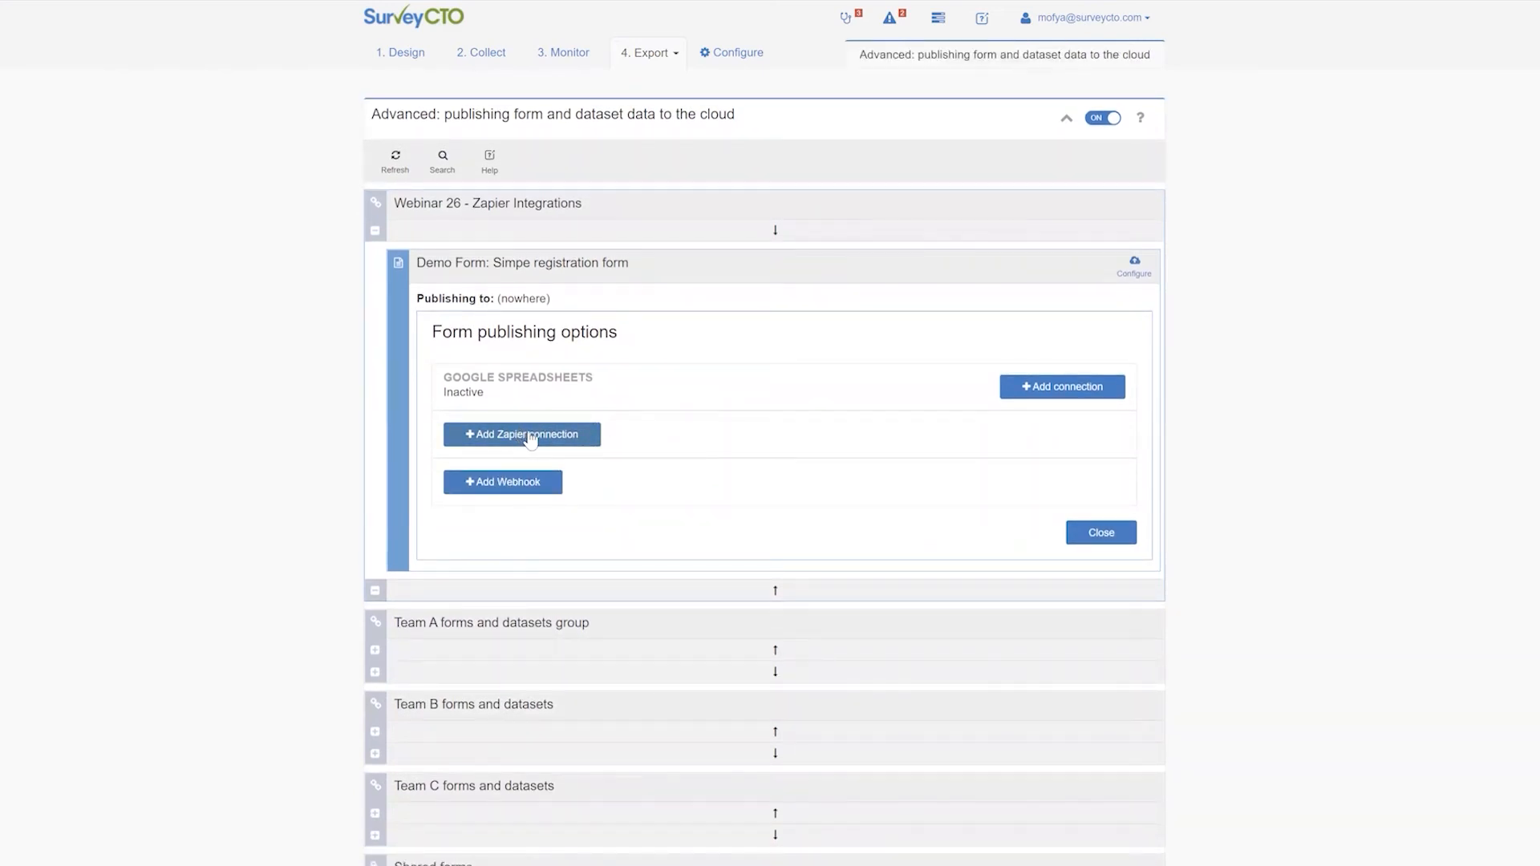
Start a new Zapier connection for the form and name it Gmail
left_click(537, 437)
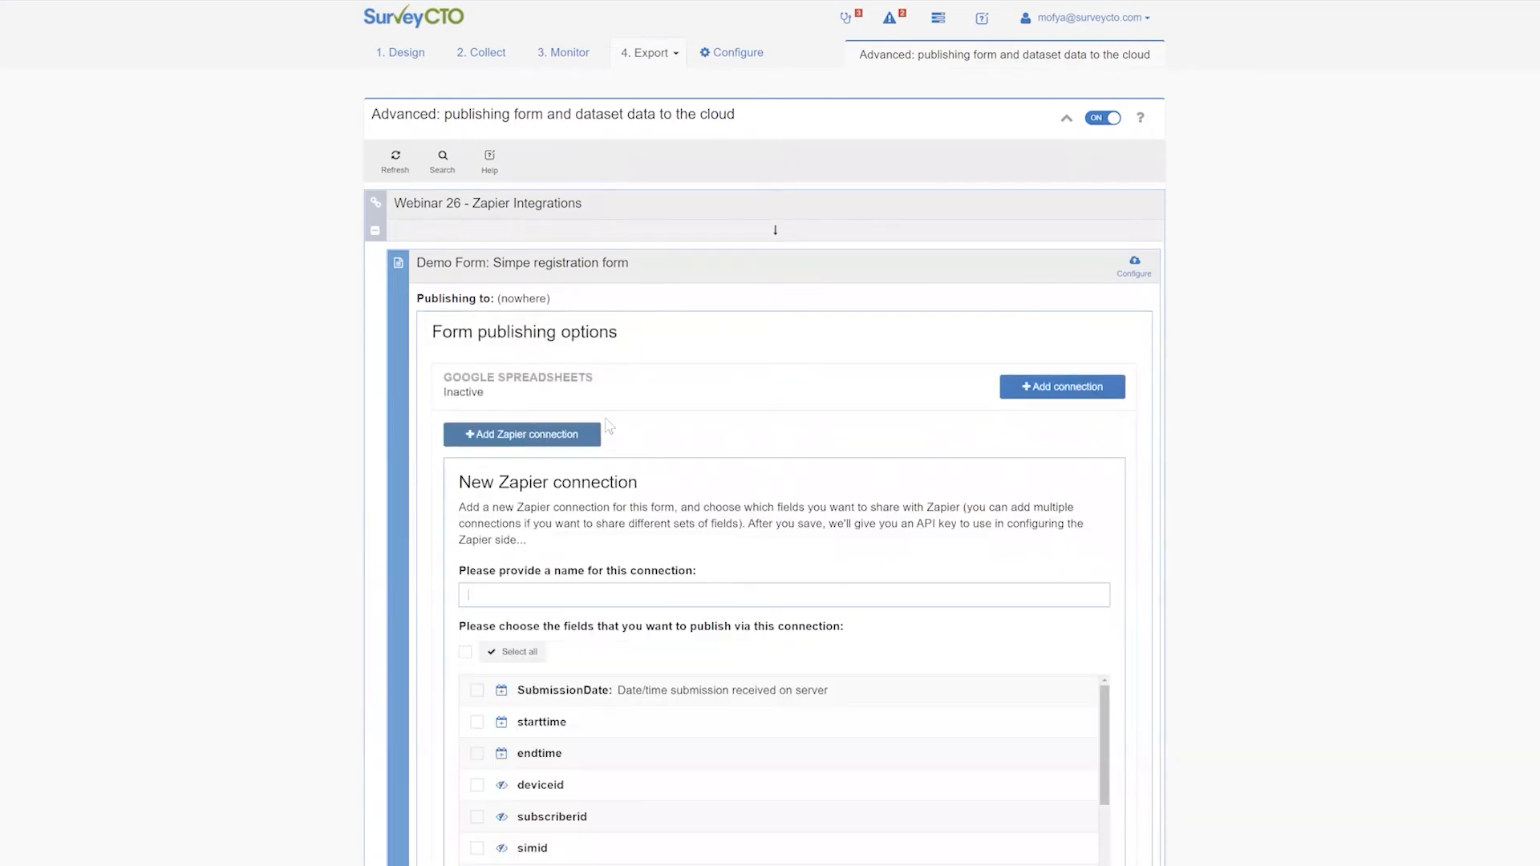
scroll(619, 377, "down", 5)
scroll(642, 345, "up", 2)
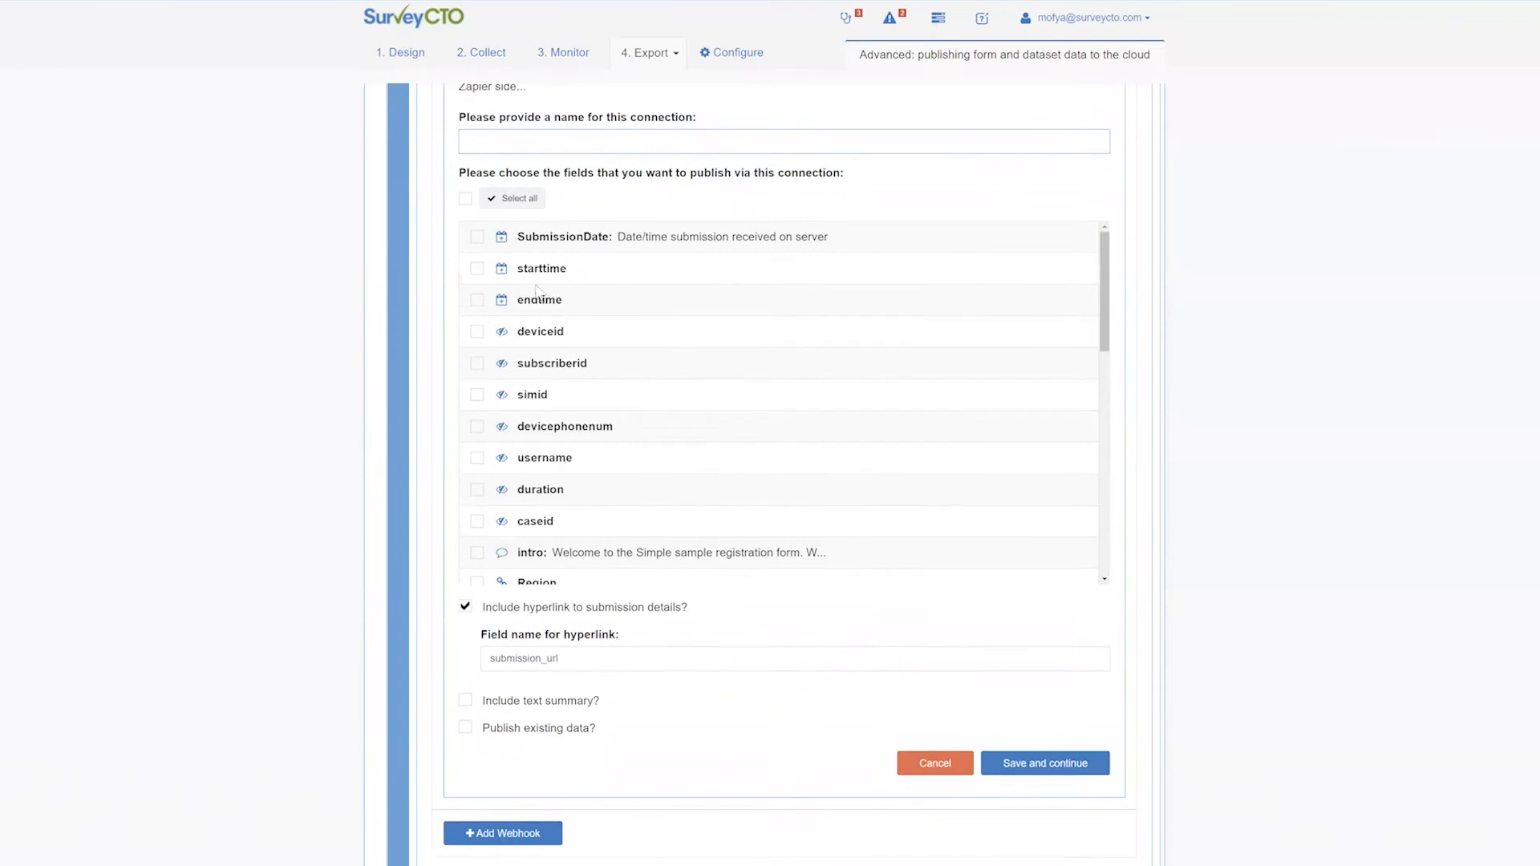
scroll(647, 329, "up", 1)
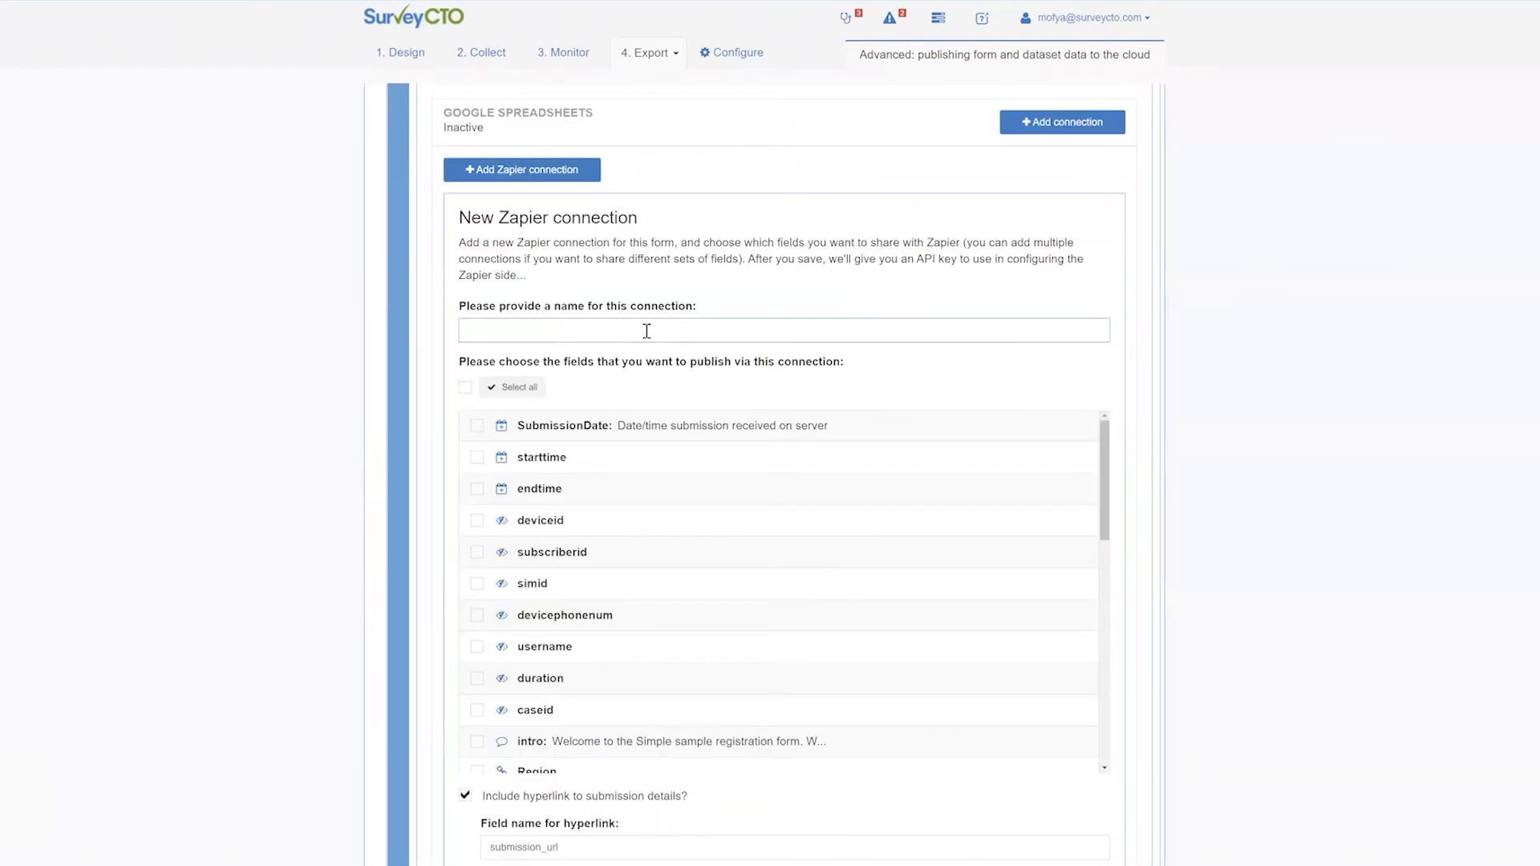
left_click(646, 330)
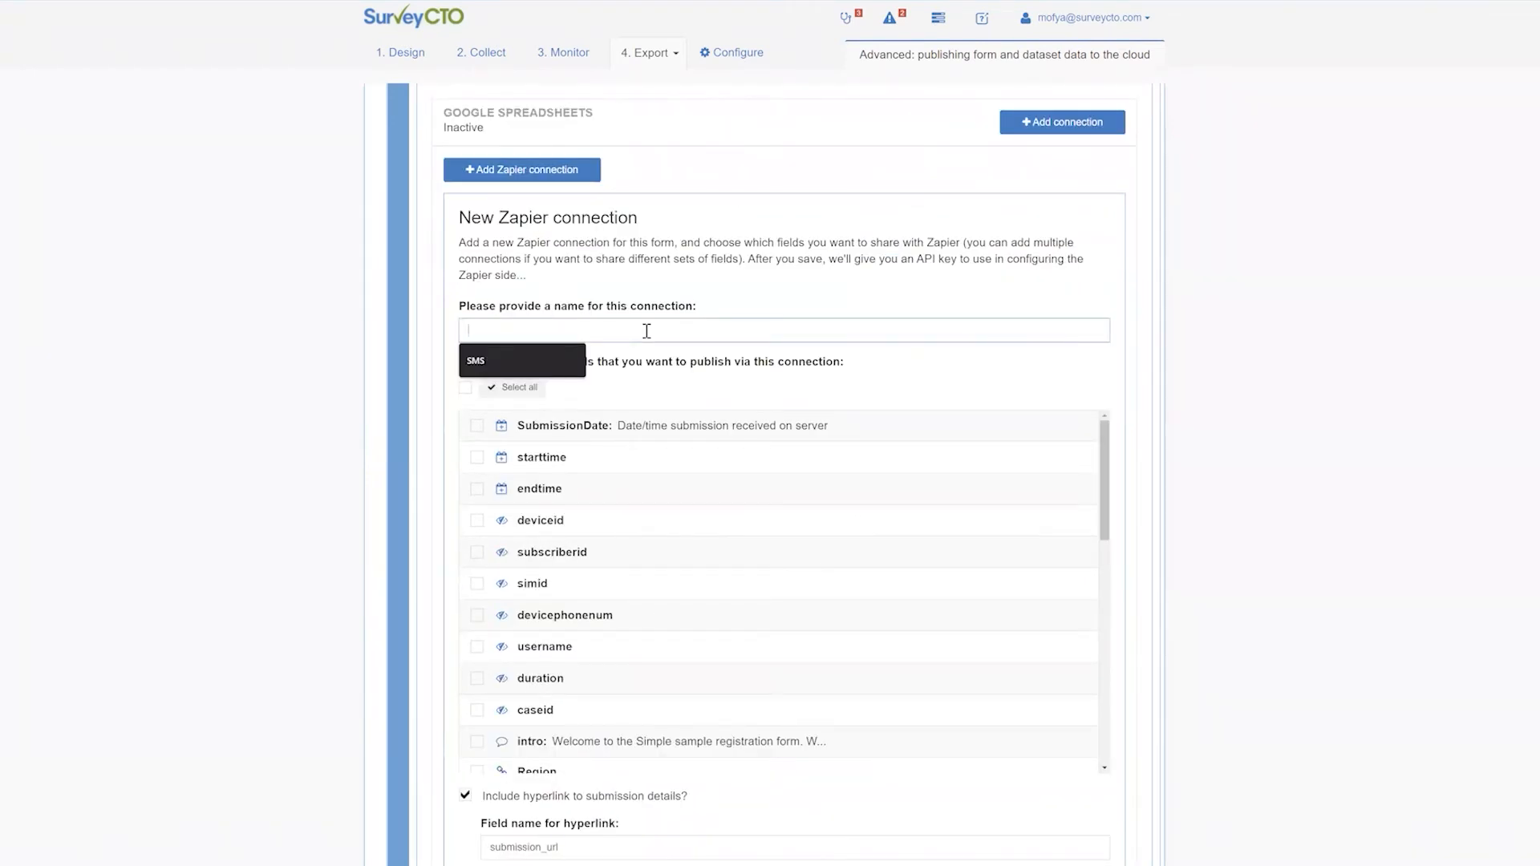
type("G")
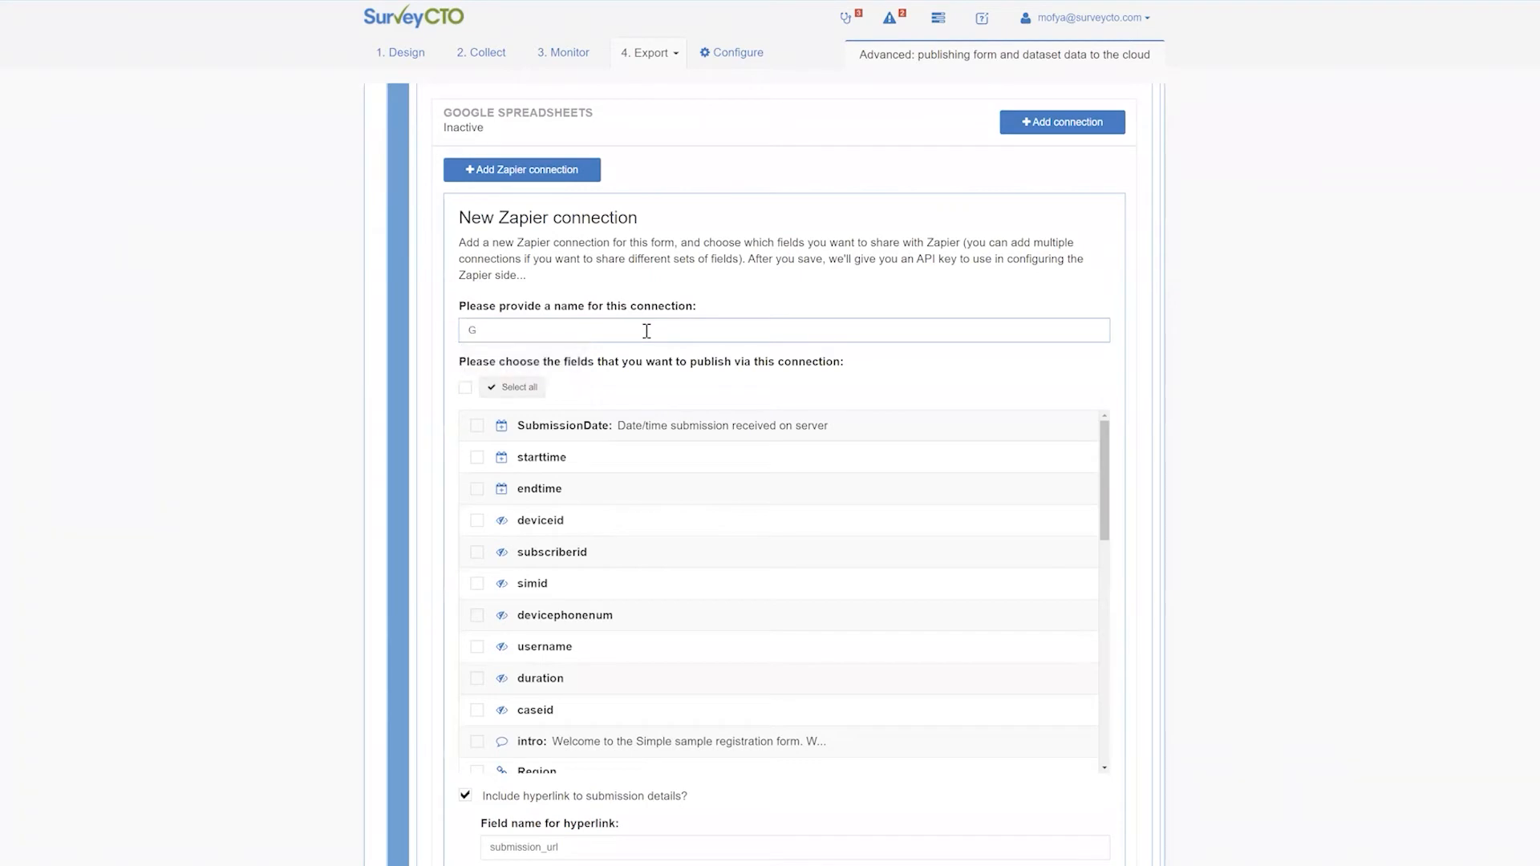
type("mail")
Select all form fields and save the connection to reveal its API key
scroll(634, 365, "down", 1)
scroll(634, 240, "down", 1)
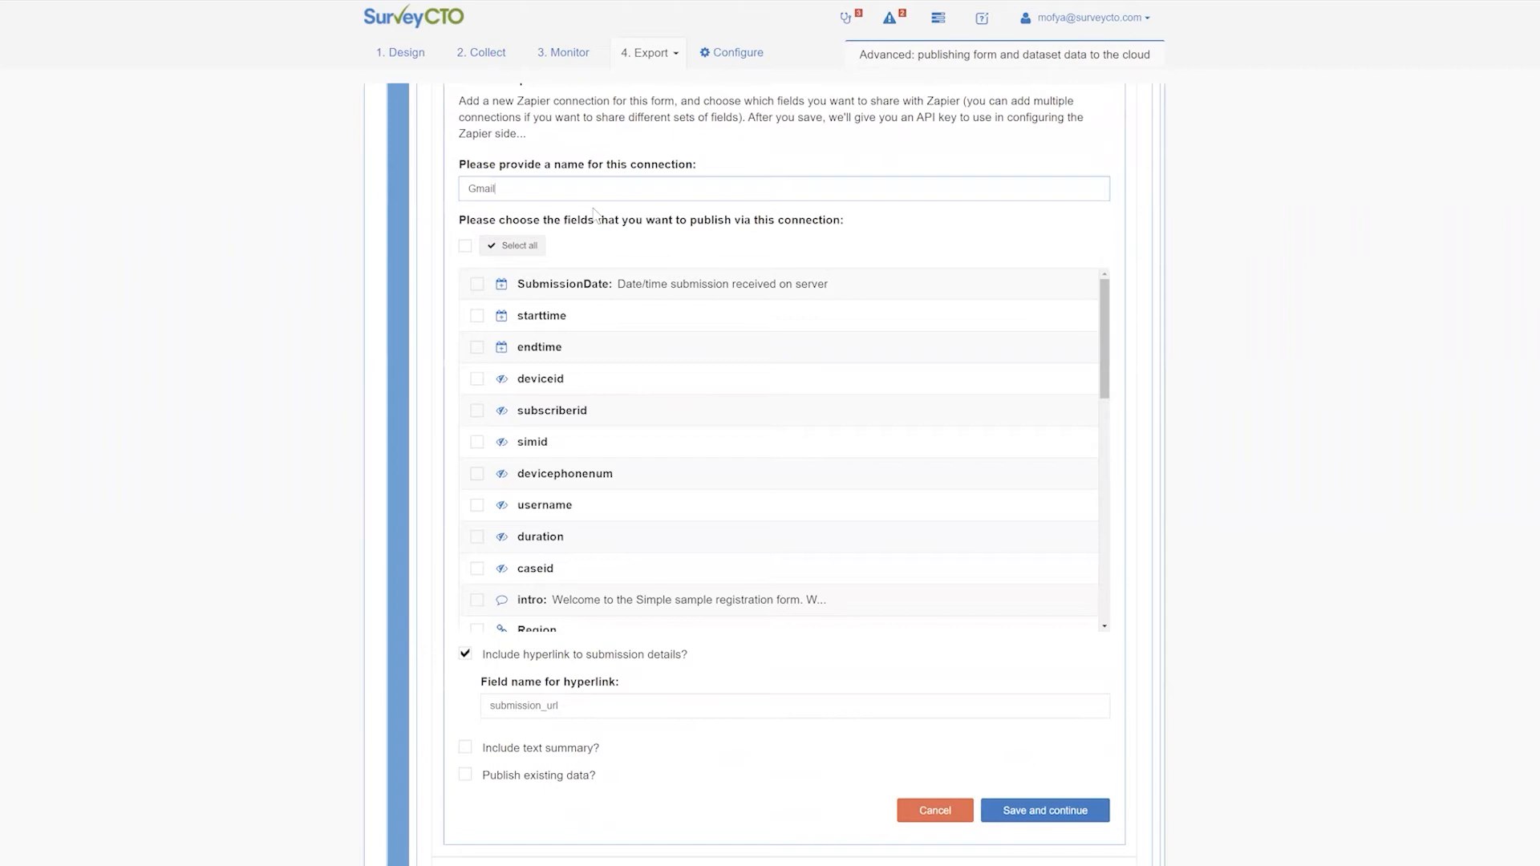
scroll(598, 193, "down", 1)
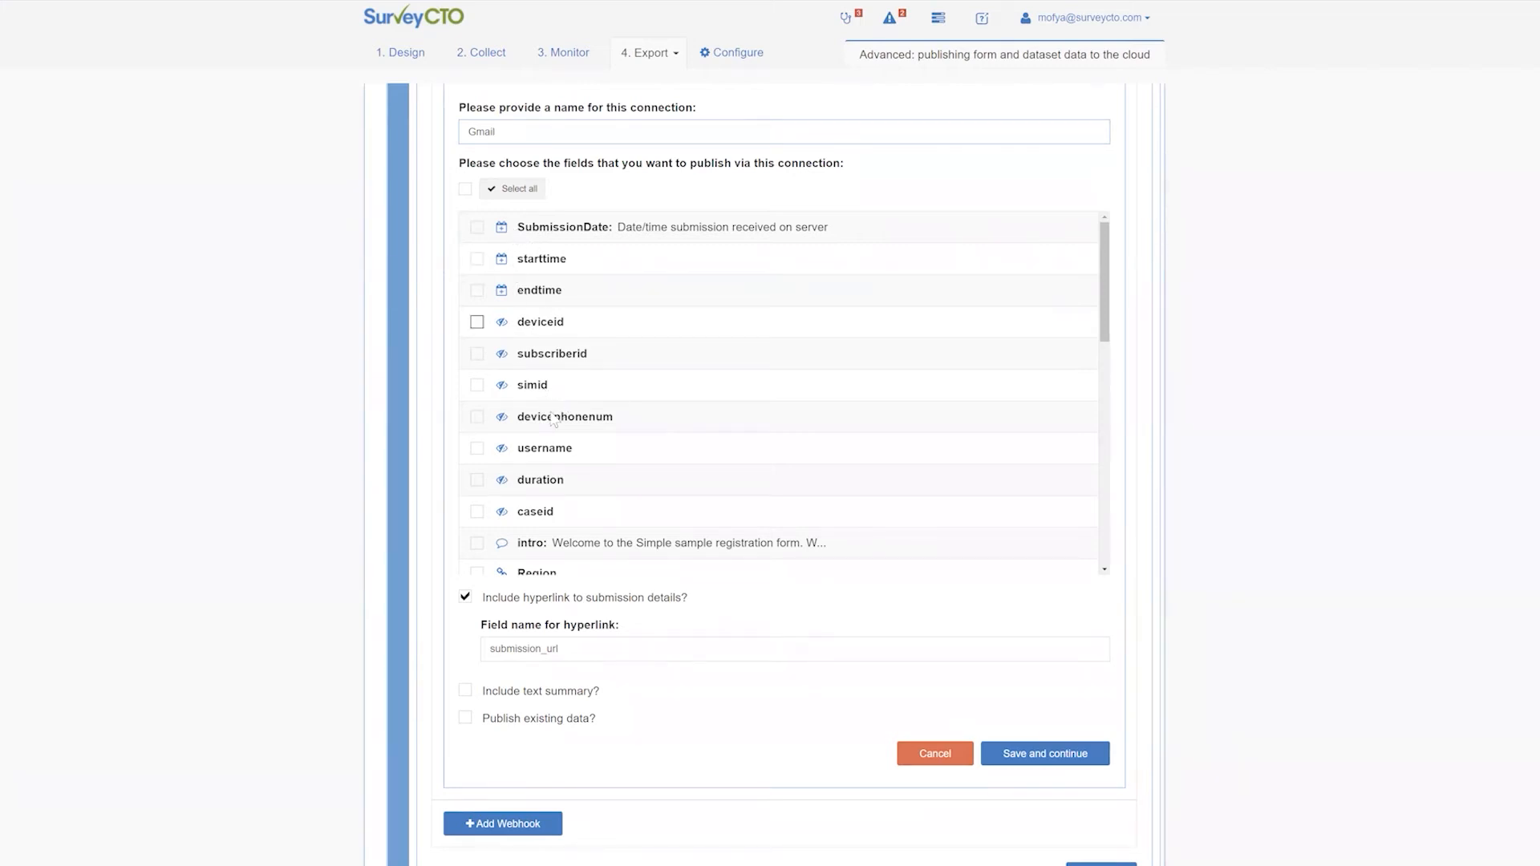
left_click(518, 193)
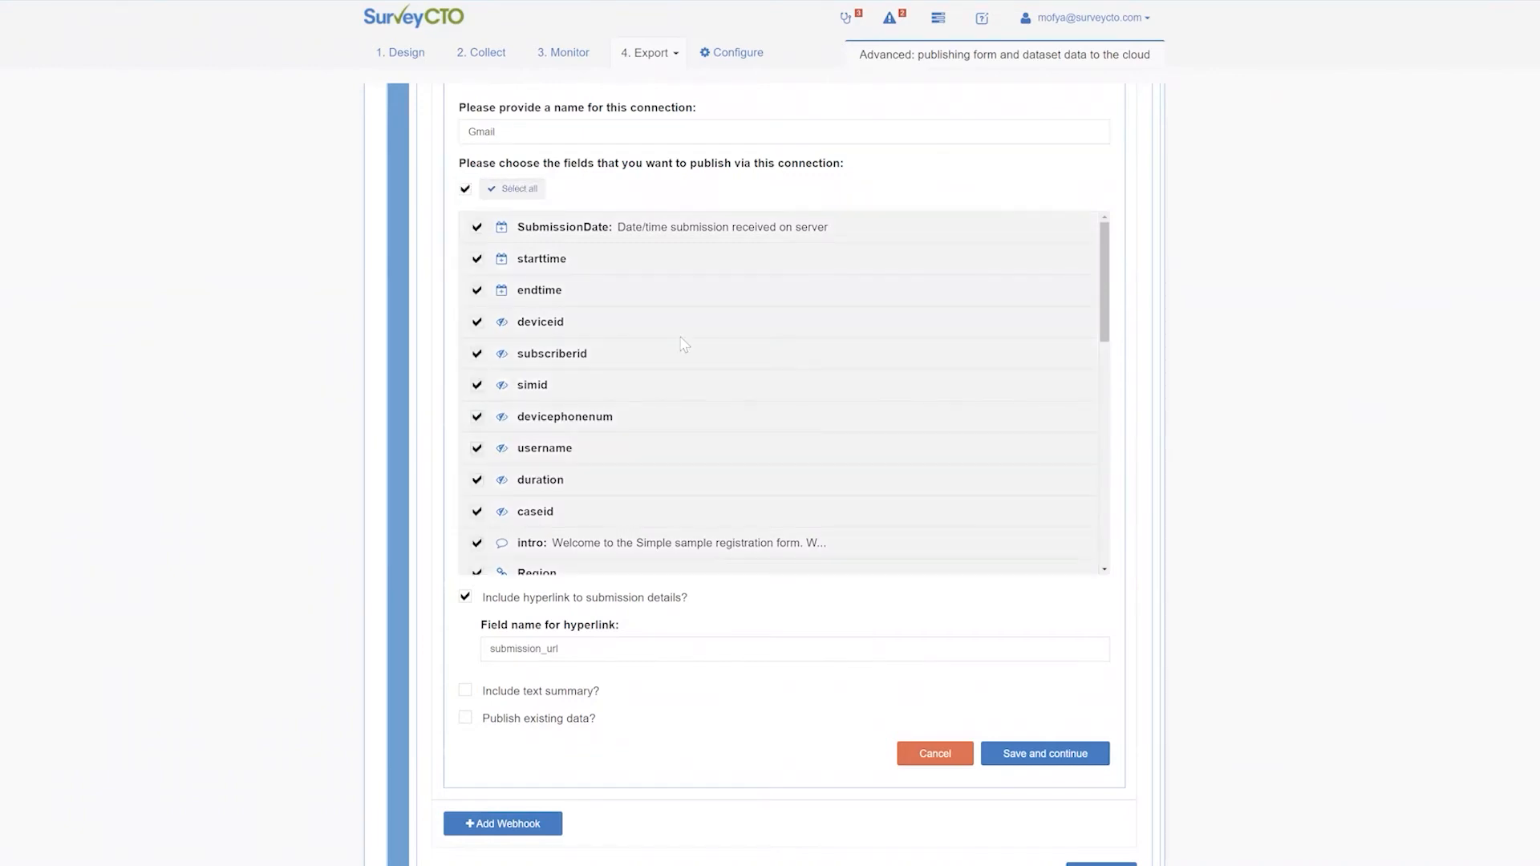
scroll(791, 385, "down", 3)
scroll(789, 386, "down", 6)
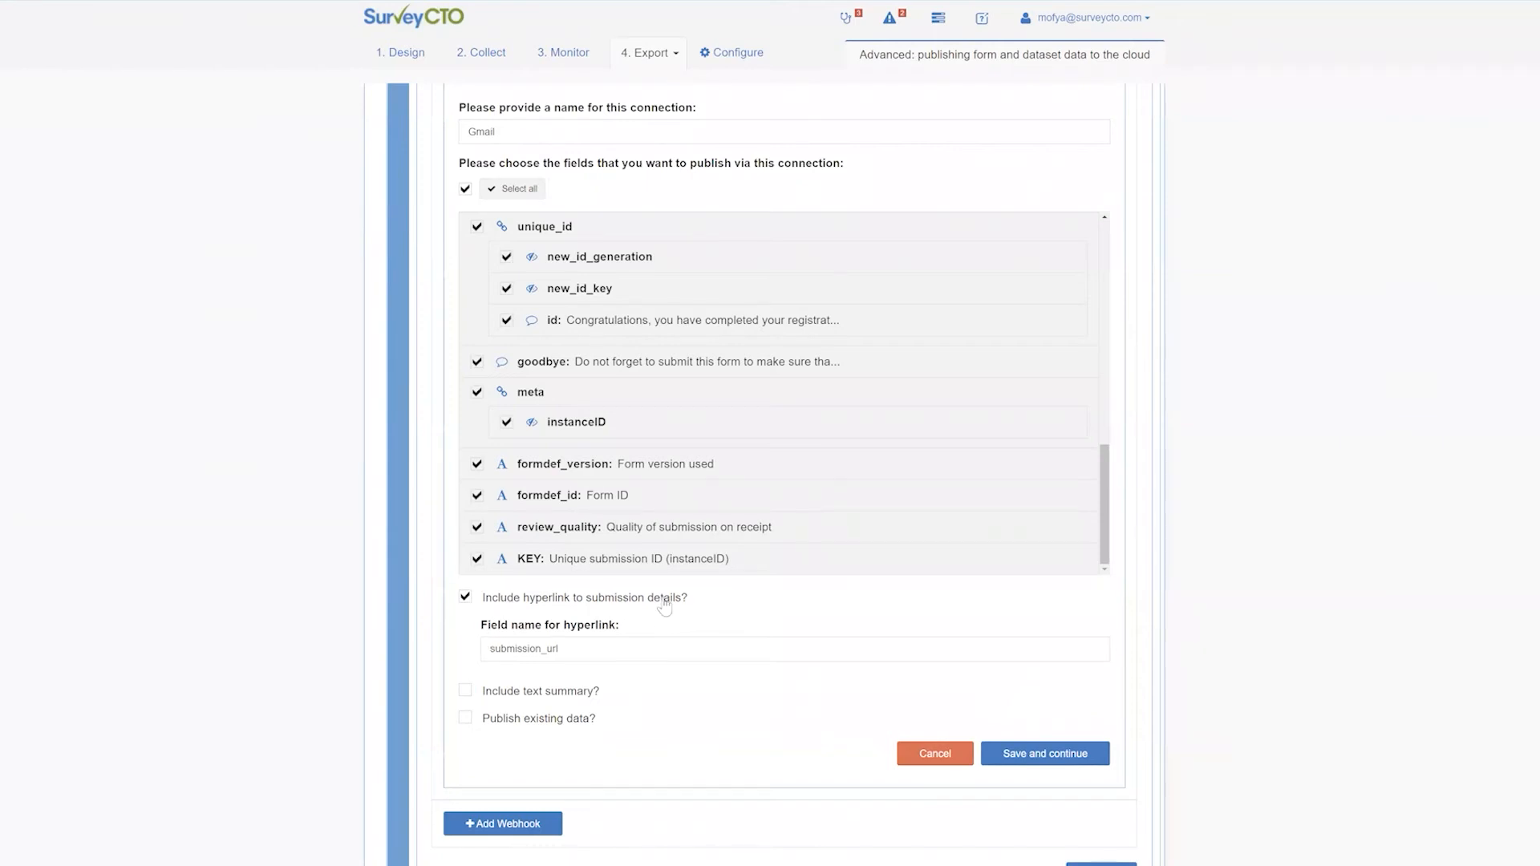
left_click(1042, 756)
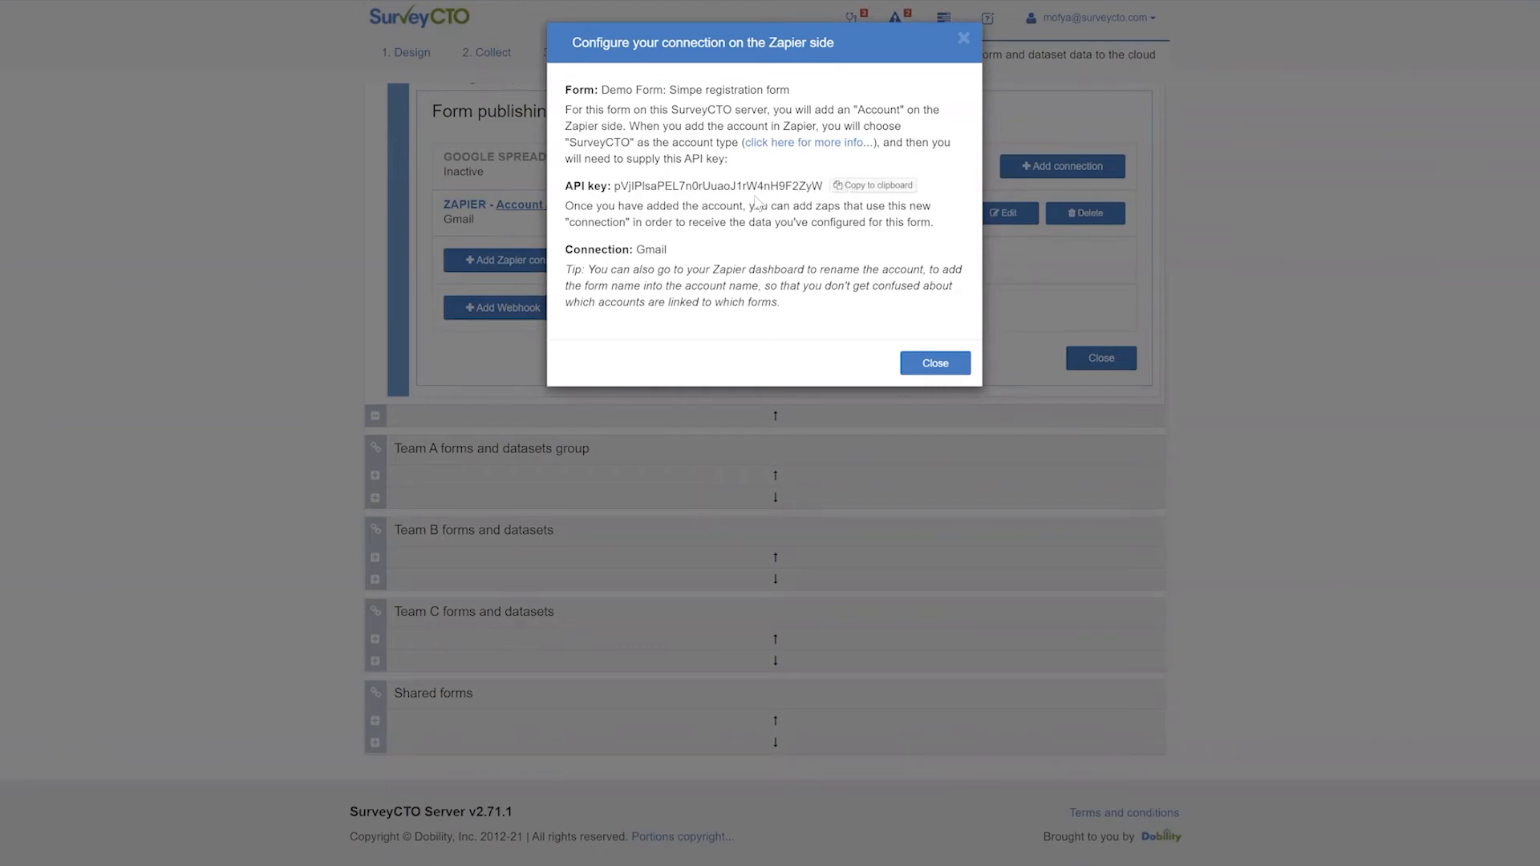
Copy the Gmail connection's API key to the clipboard
left_click(861, 191)
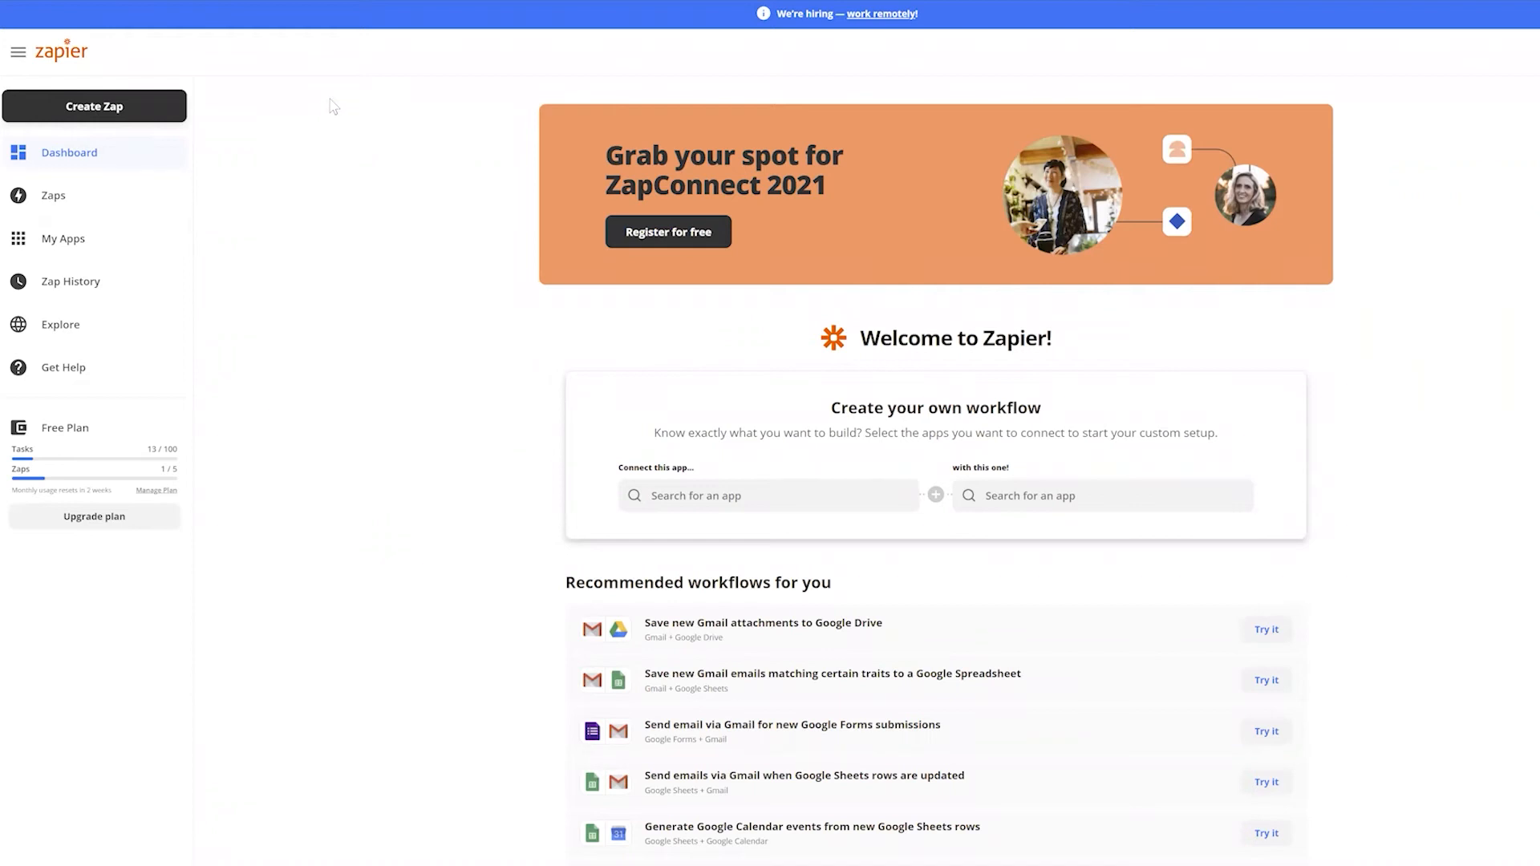
Create a new Zap and search for surveycto as the trigger app
left_click(104, 110)
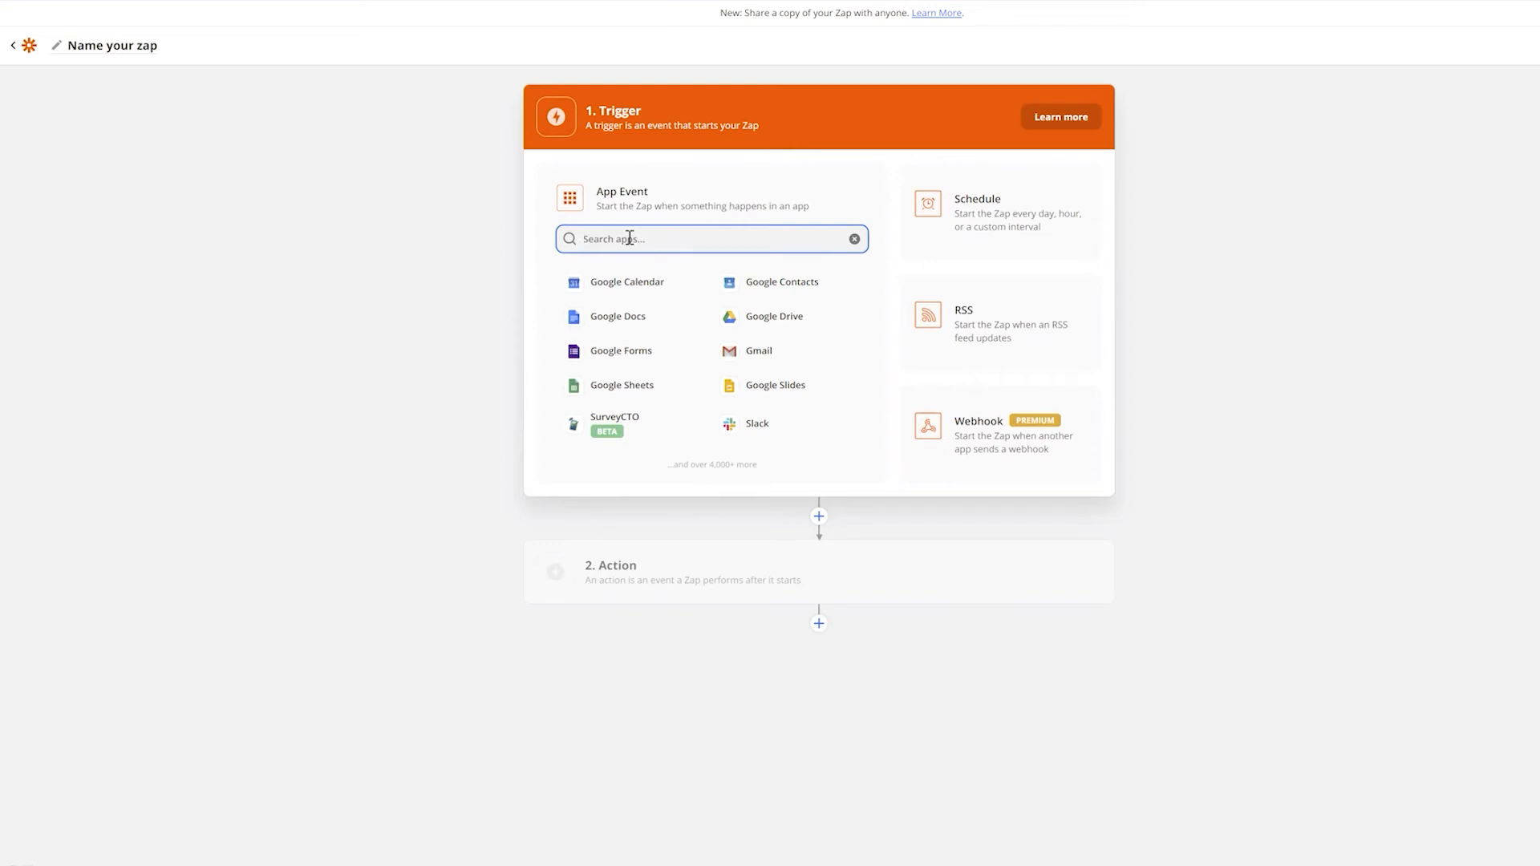
type("surveycto")
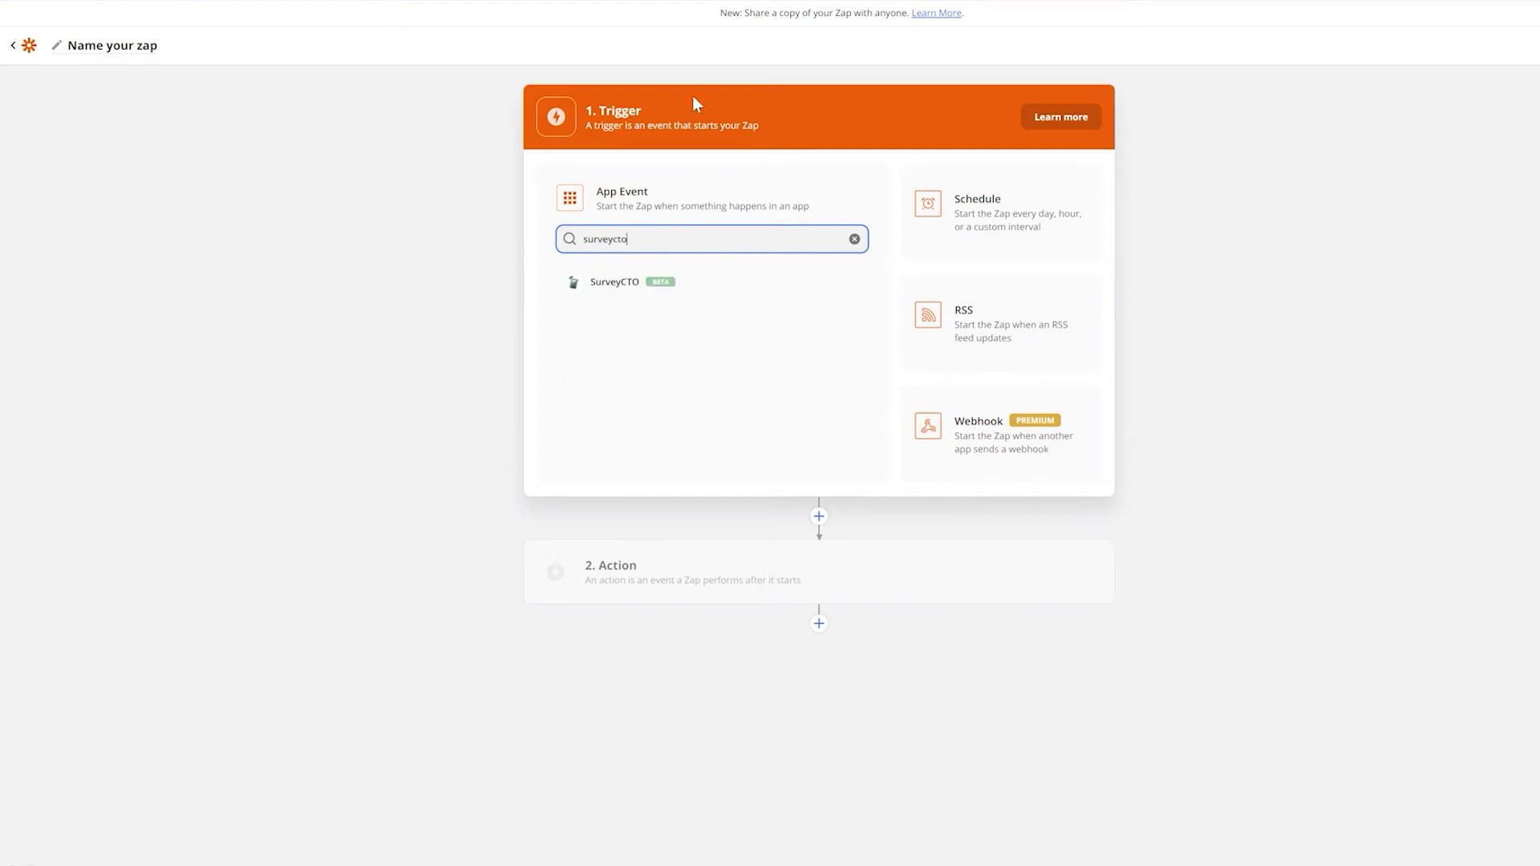
Set the trigger to SurveyCTO's New Form Submission event and continue
left_click(622, 286)
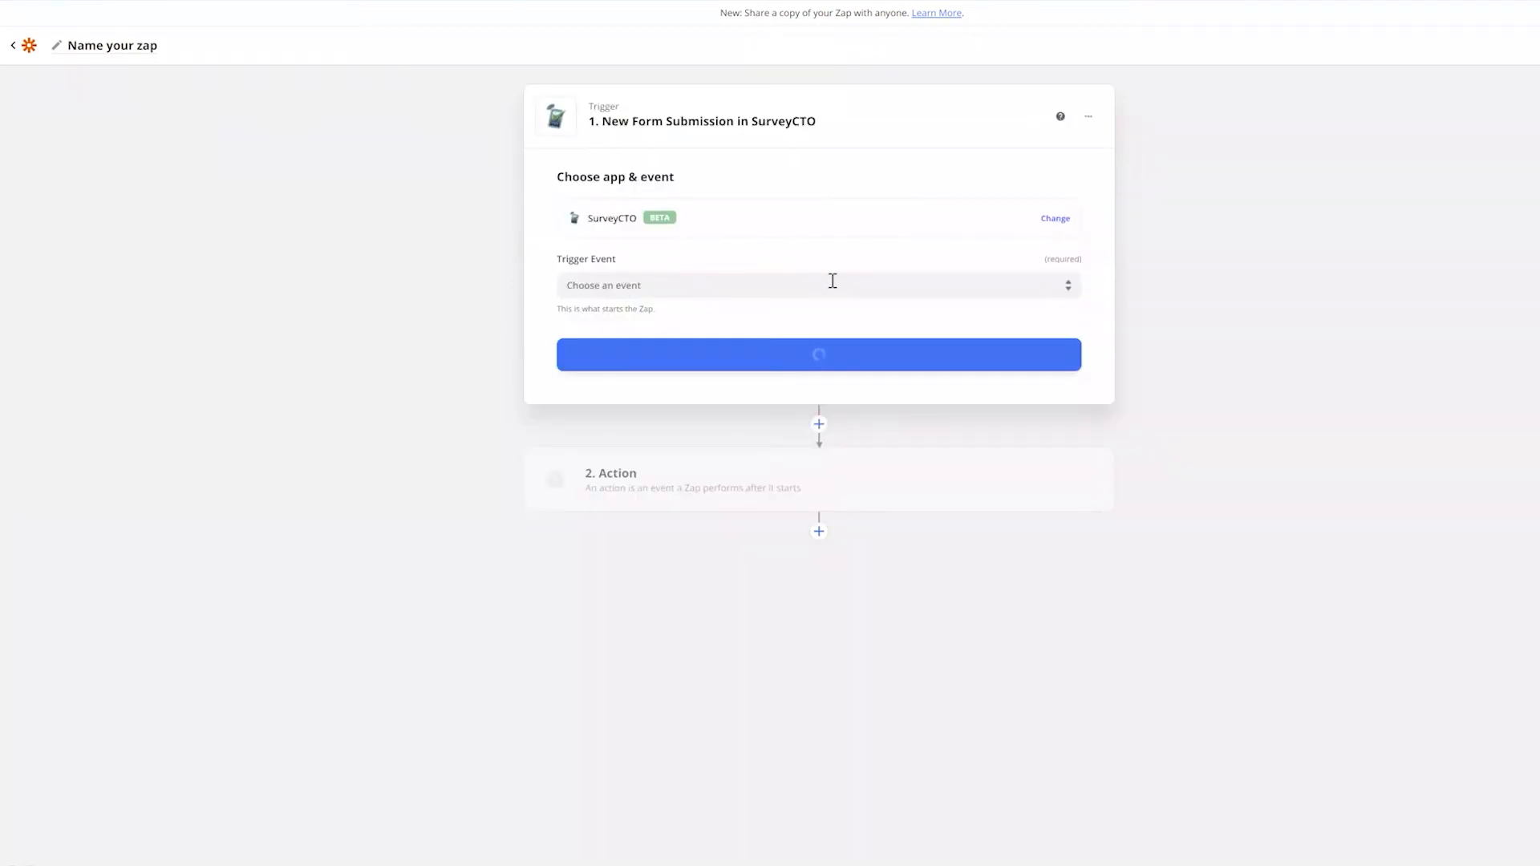
left_click(1001, 290)
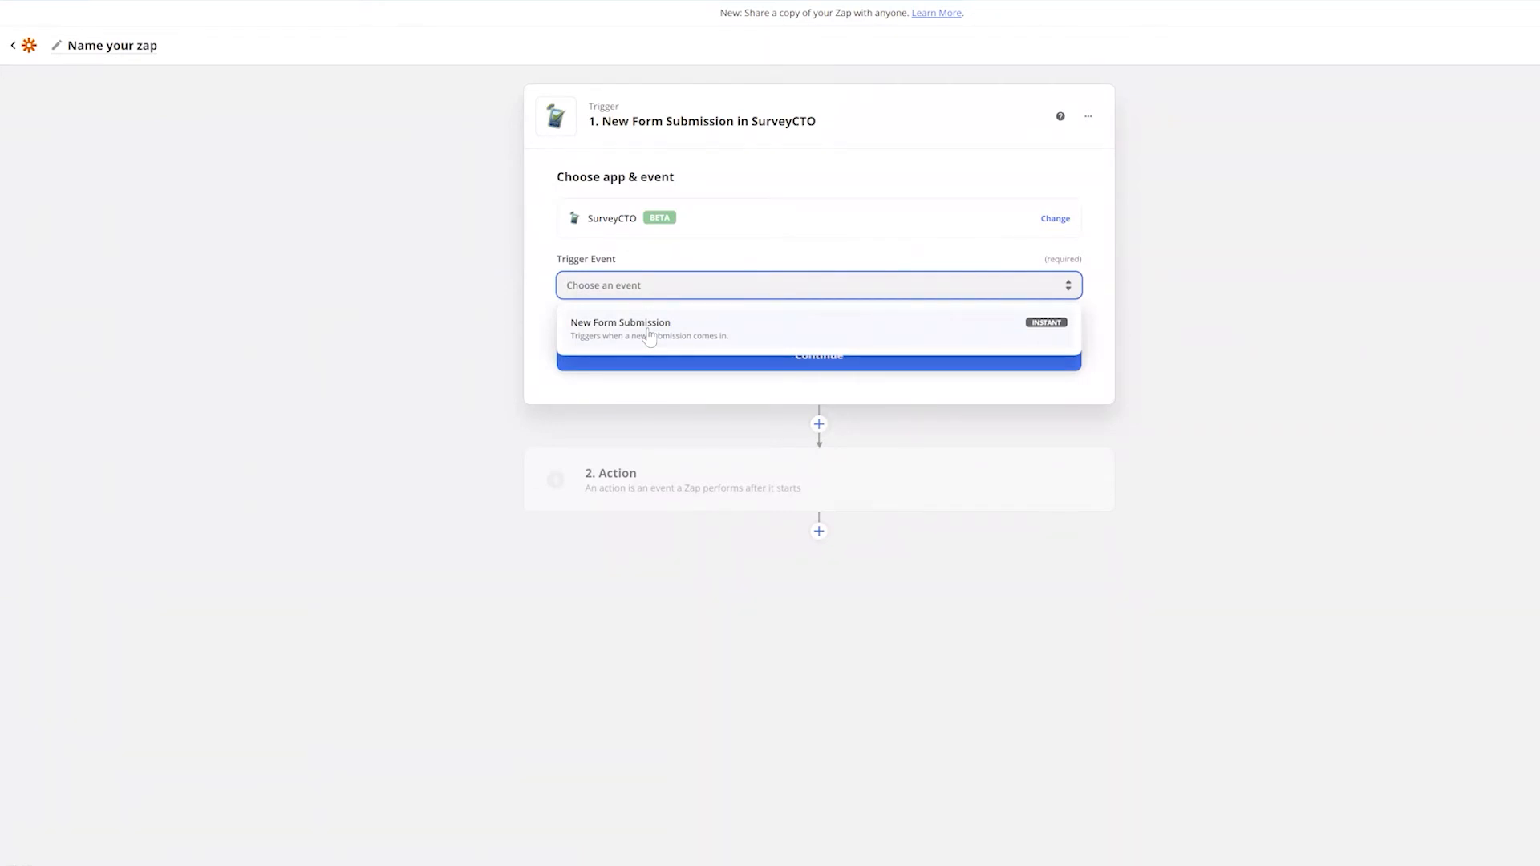
left_click(650, 335)
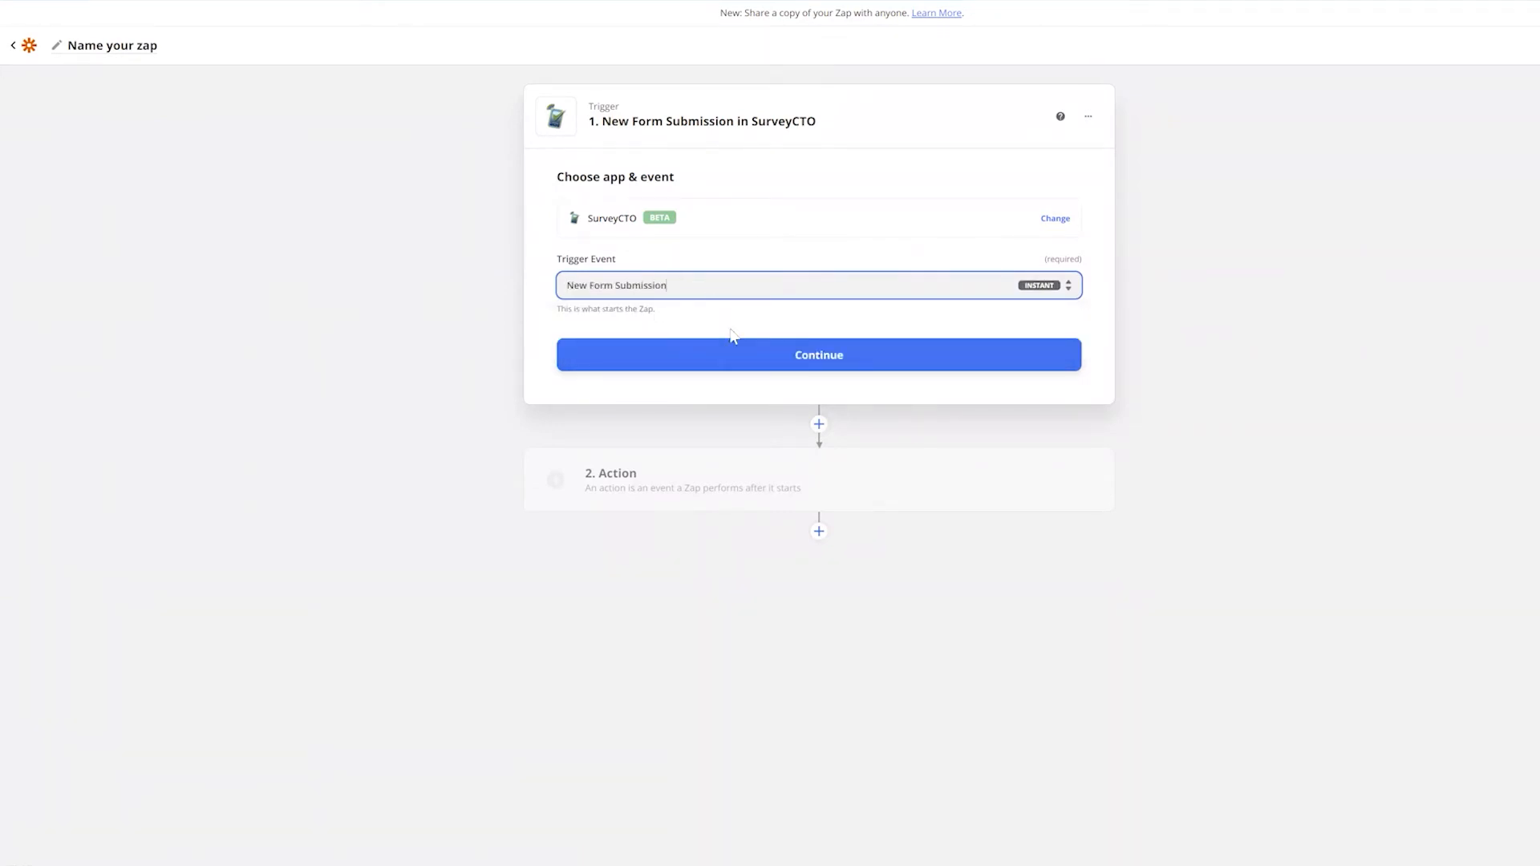
left_click(801, 358)
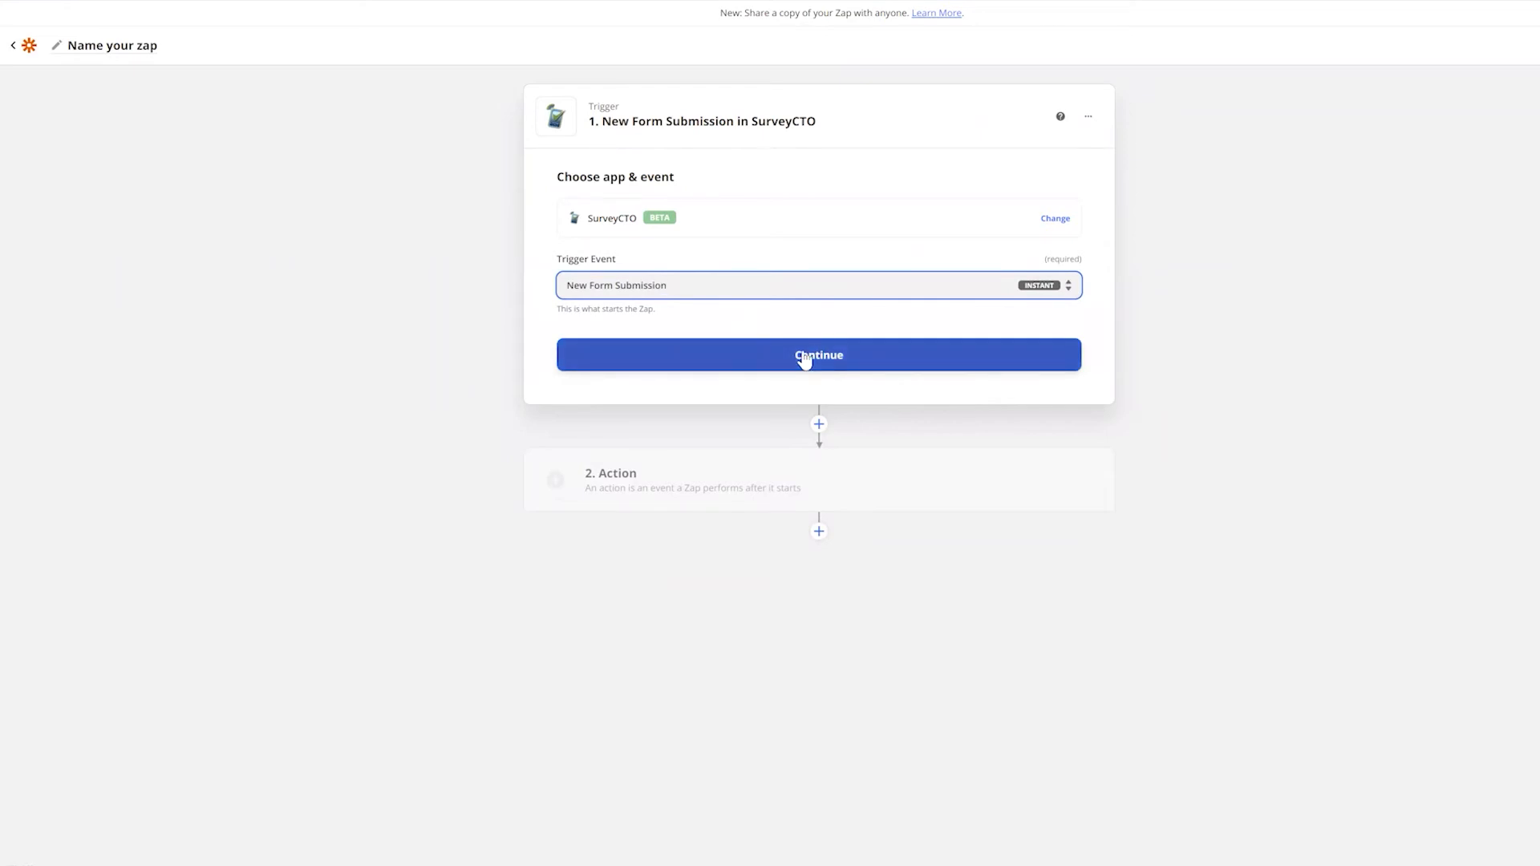
left_click(805, 359)
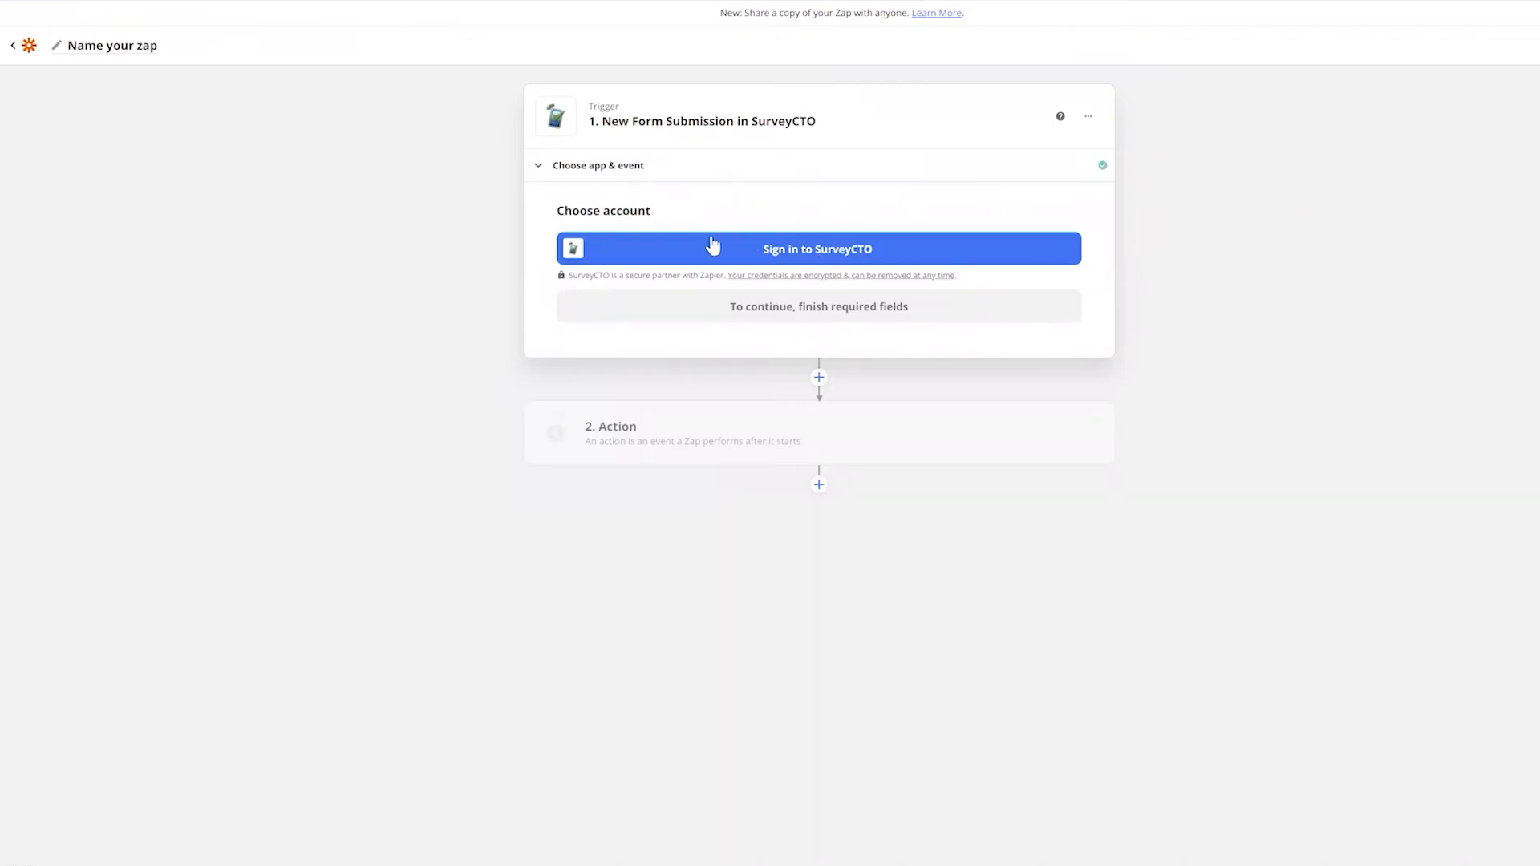
Sign in to SurveyCTO with the pasted API key to link zapier_demo_form
left_click(839, 256)
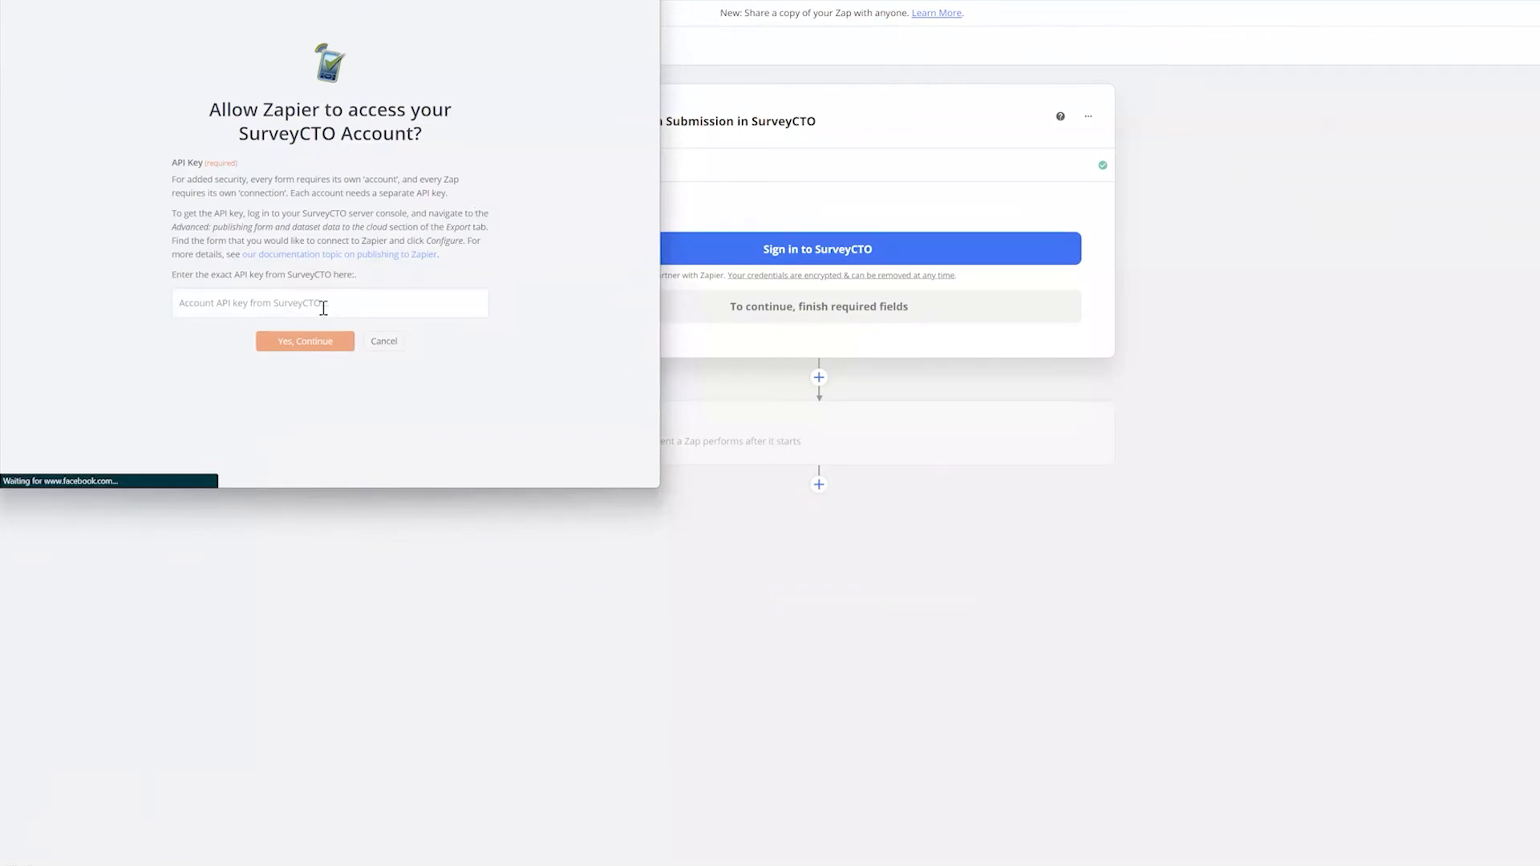
key("ctrl+v")
left_click(319, 341)
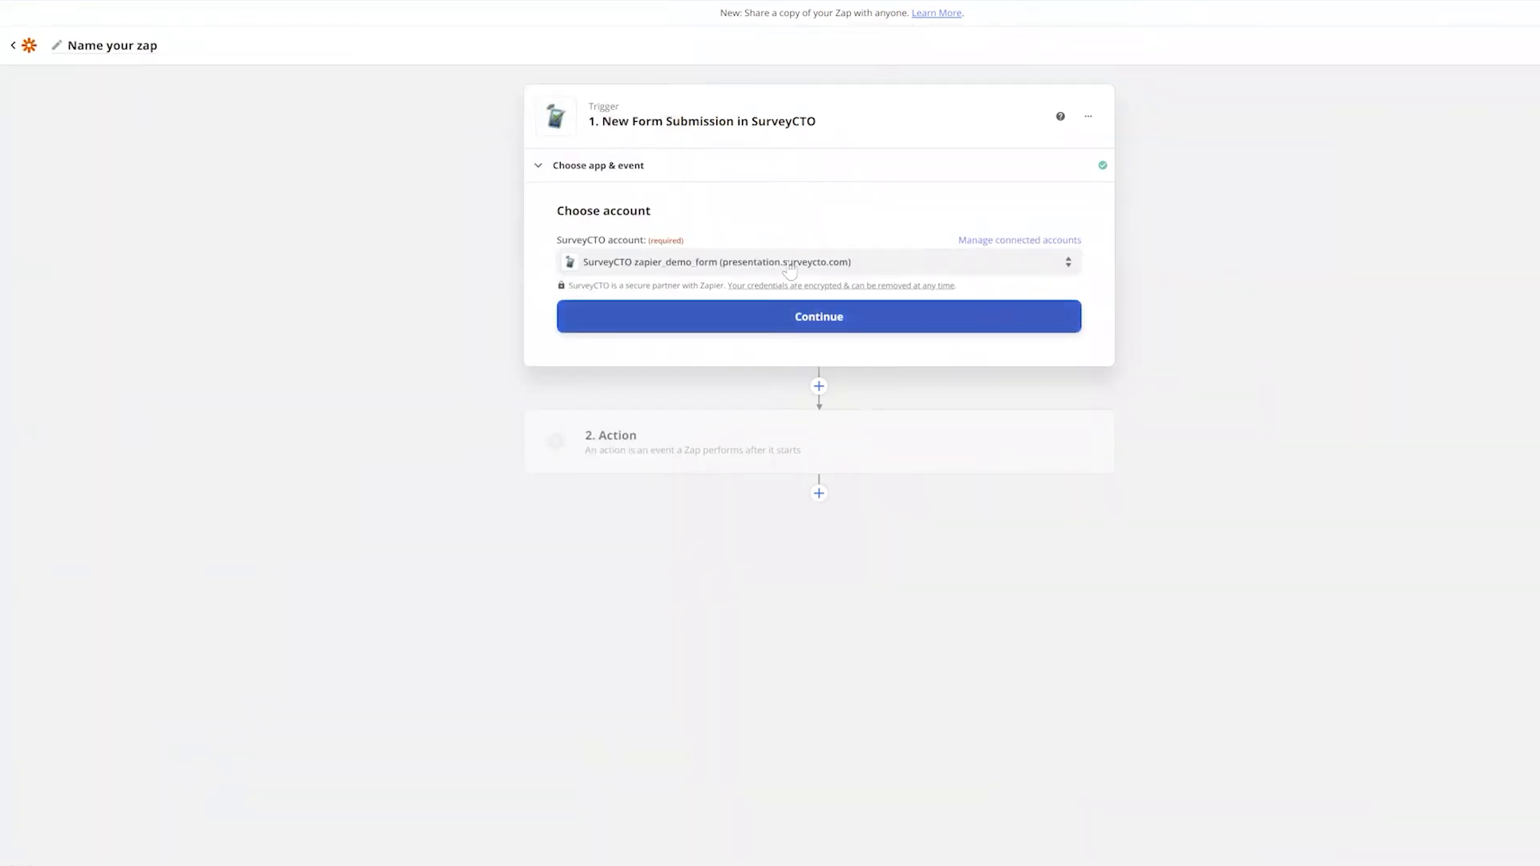
Confirm the SurveyCTO account and choose Gmail as the trigger's connection name
left_click(808, 318)
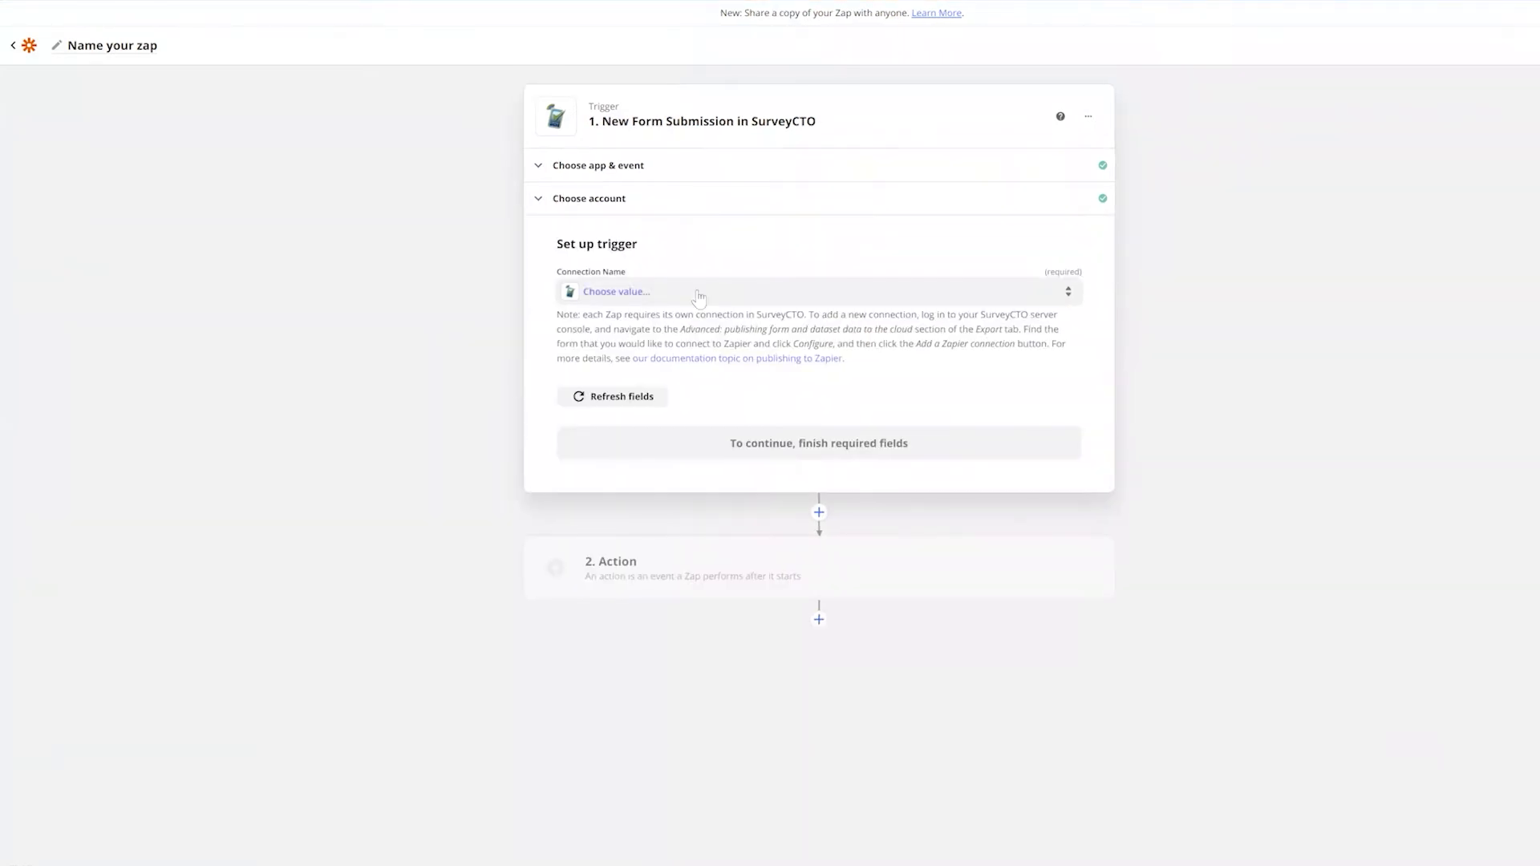
left_click(699, 298)
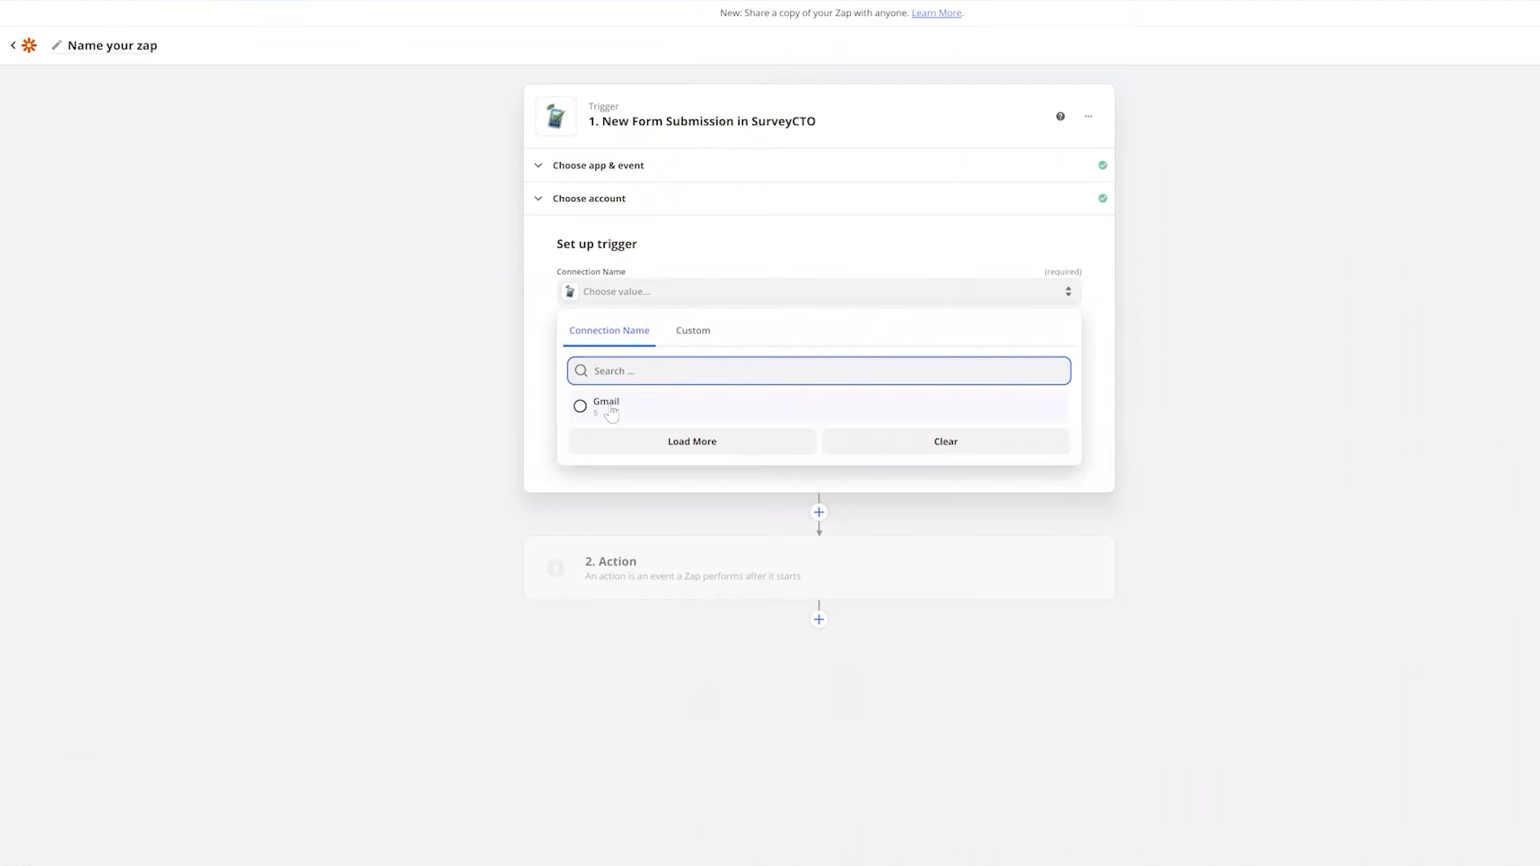
left_click(612, 407)
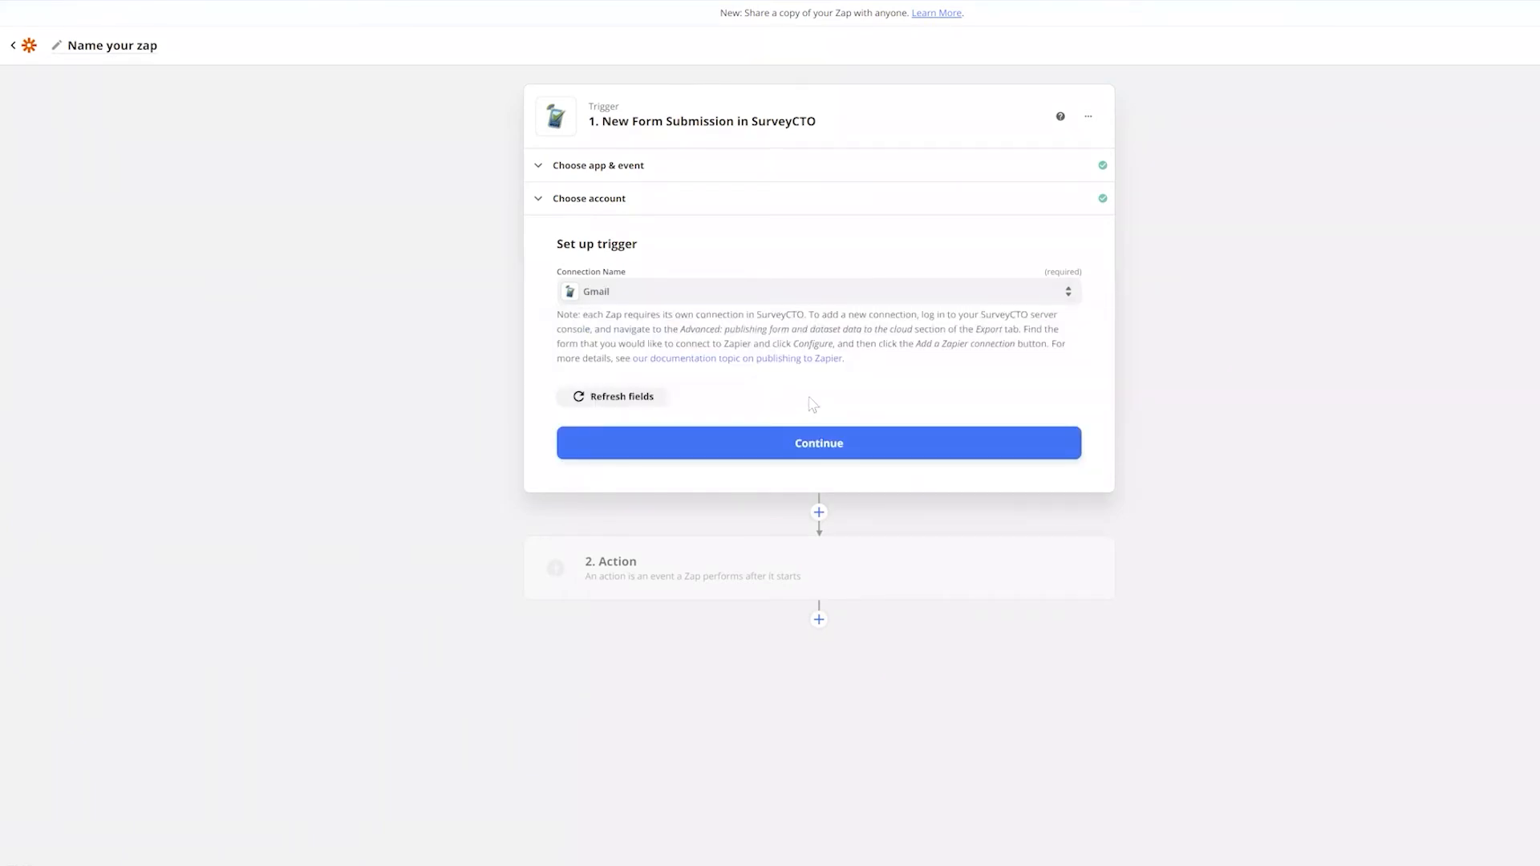
left_click(819, 450)
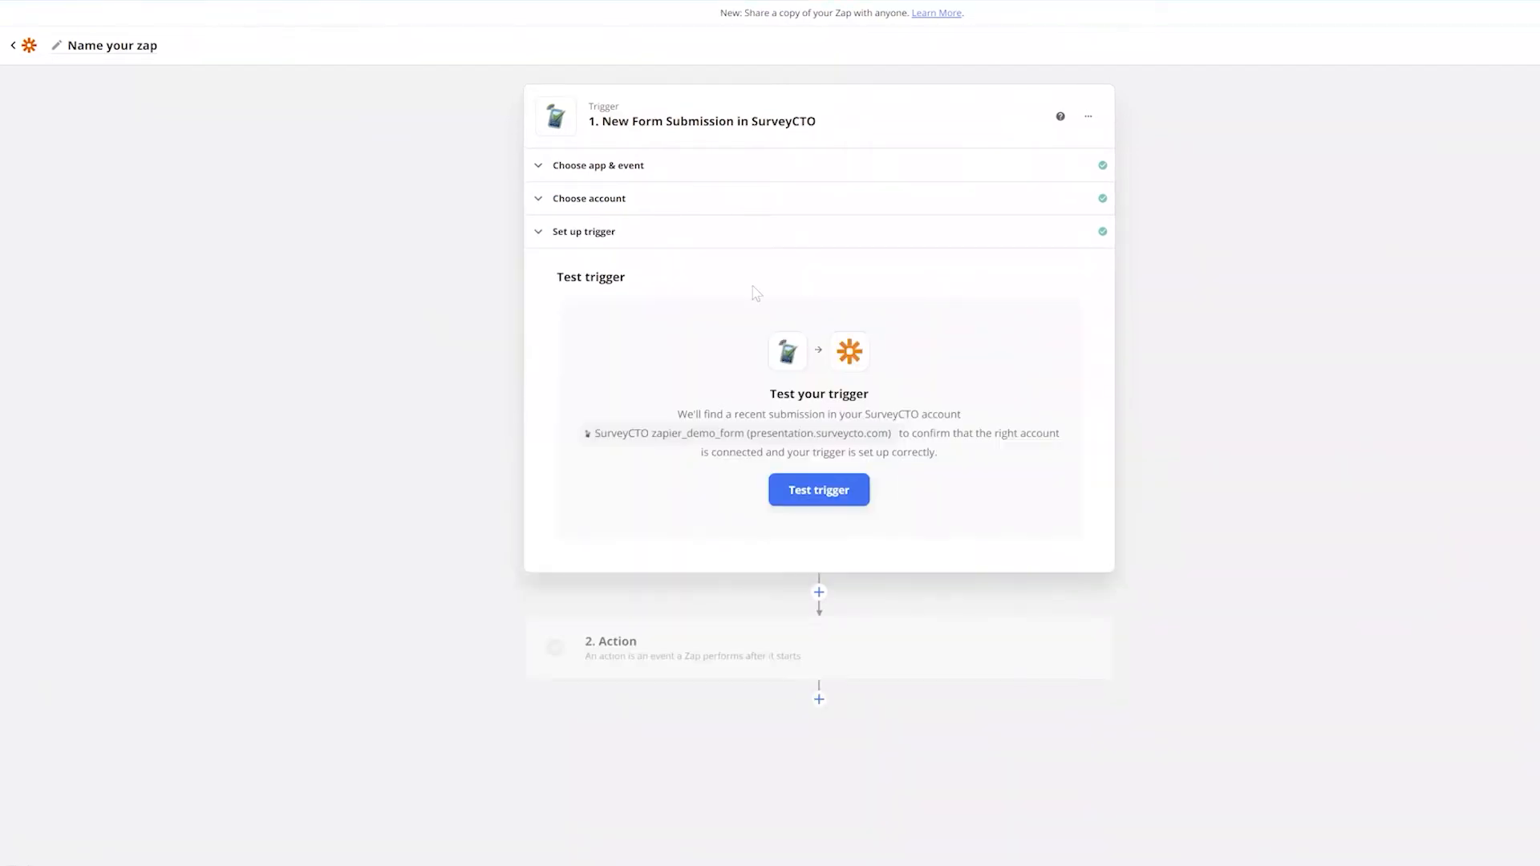
Test the trigger, review the sample Submission A fields, and continue
left_click(842, 497)
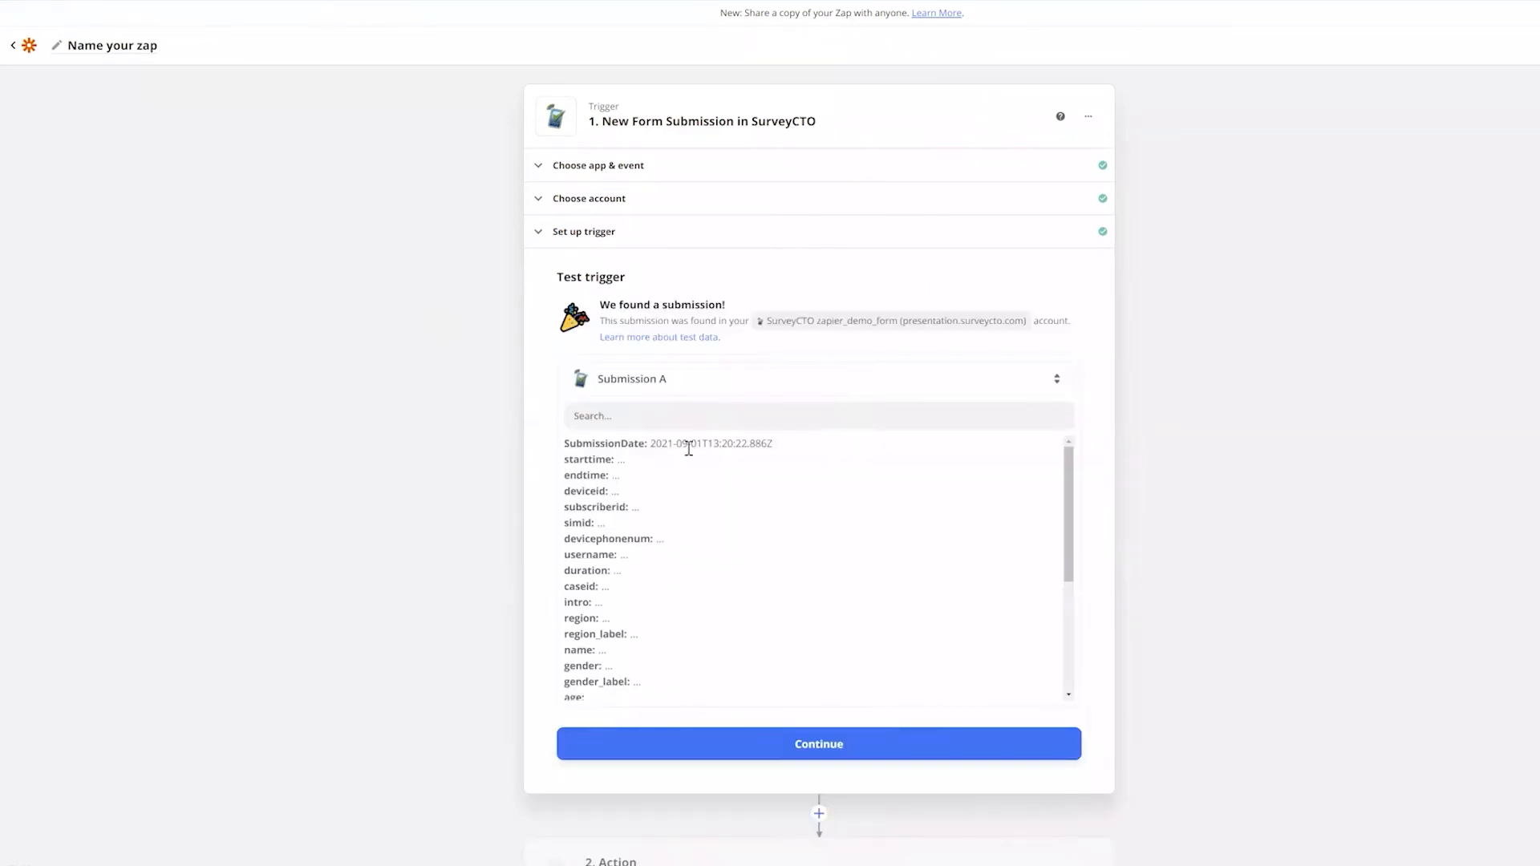
scroll(693, 482, "down", 3)
scroll(670, 517, "down", 1)
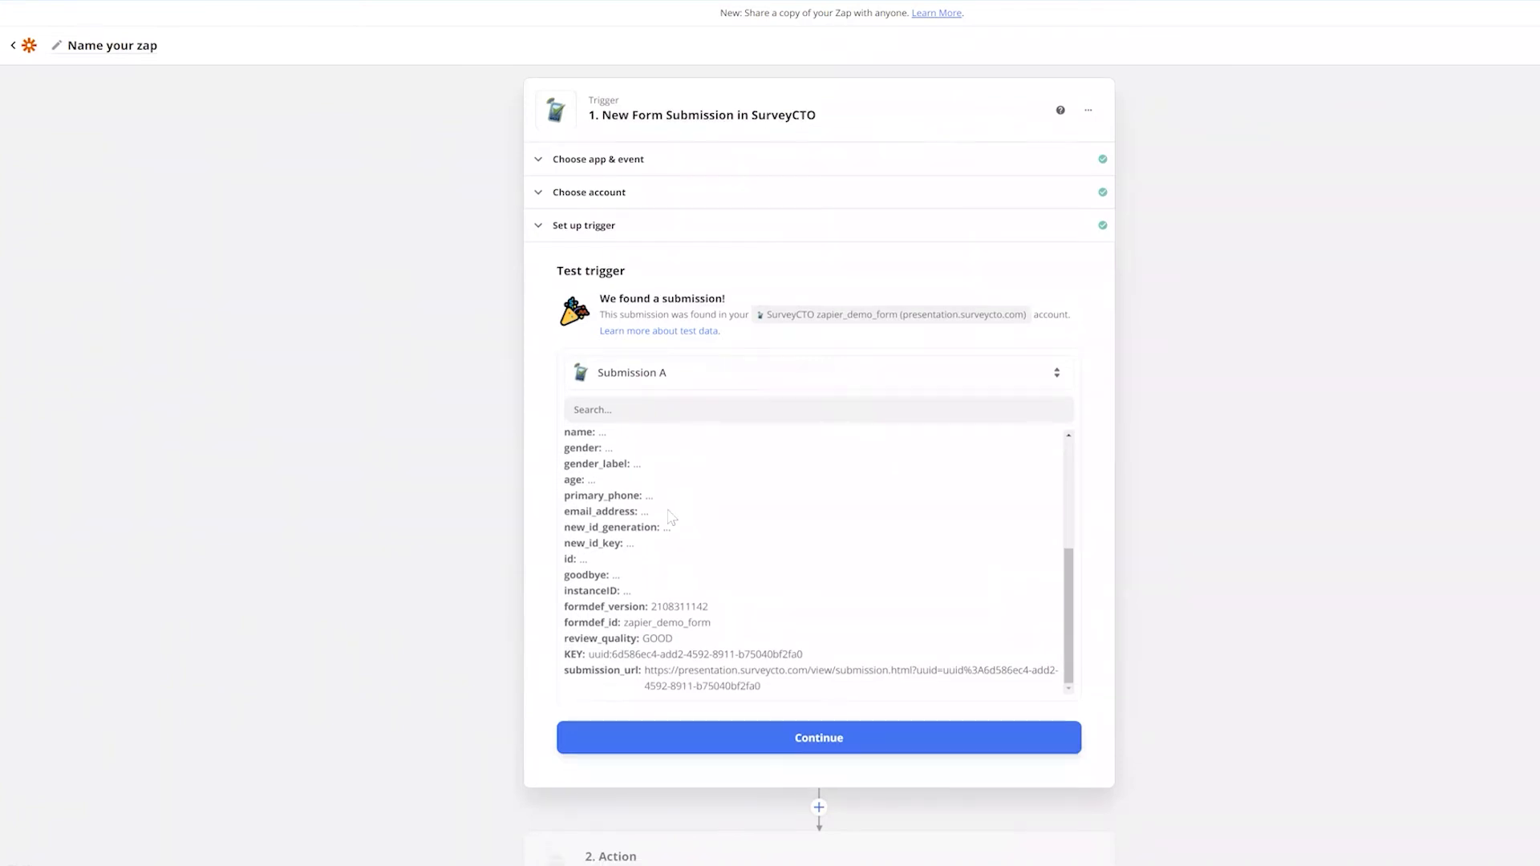
scroll(638, 473, "up", 3)
scroll(579, 459, "up", 1)
scroll(599, 602, "down", 4)
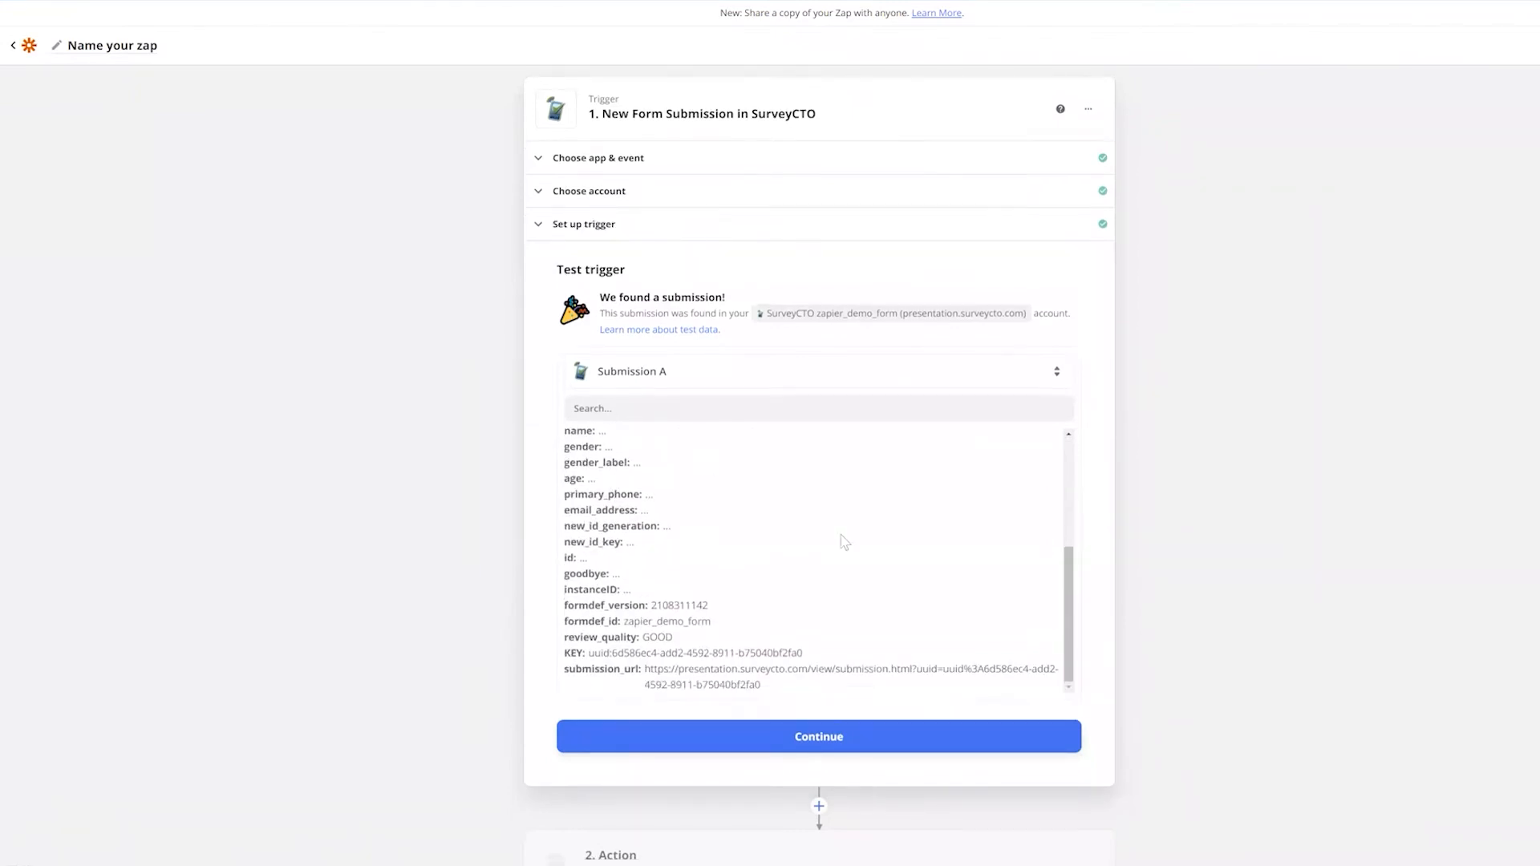
scroll(842, 542, "down", 1)
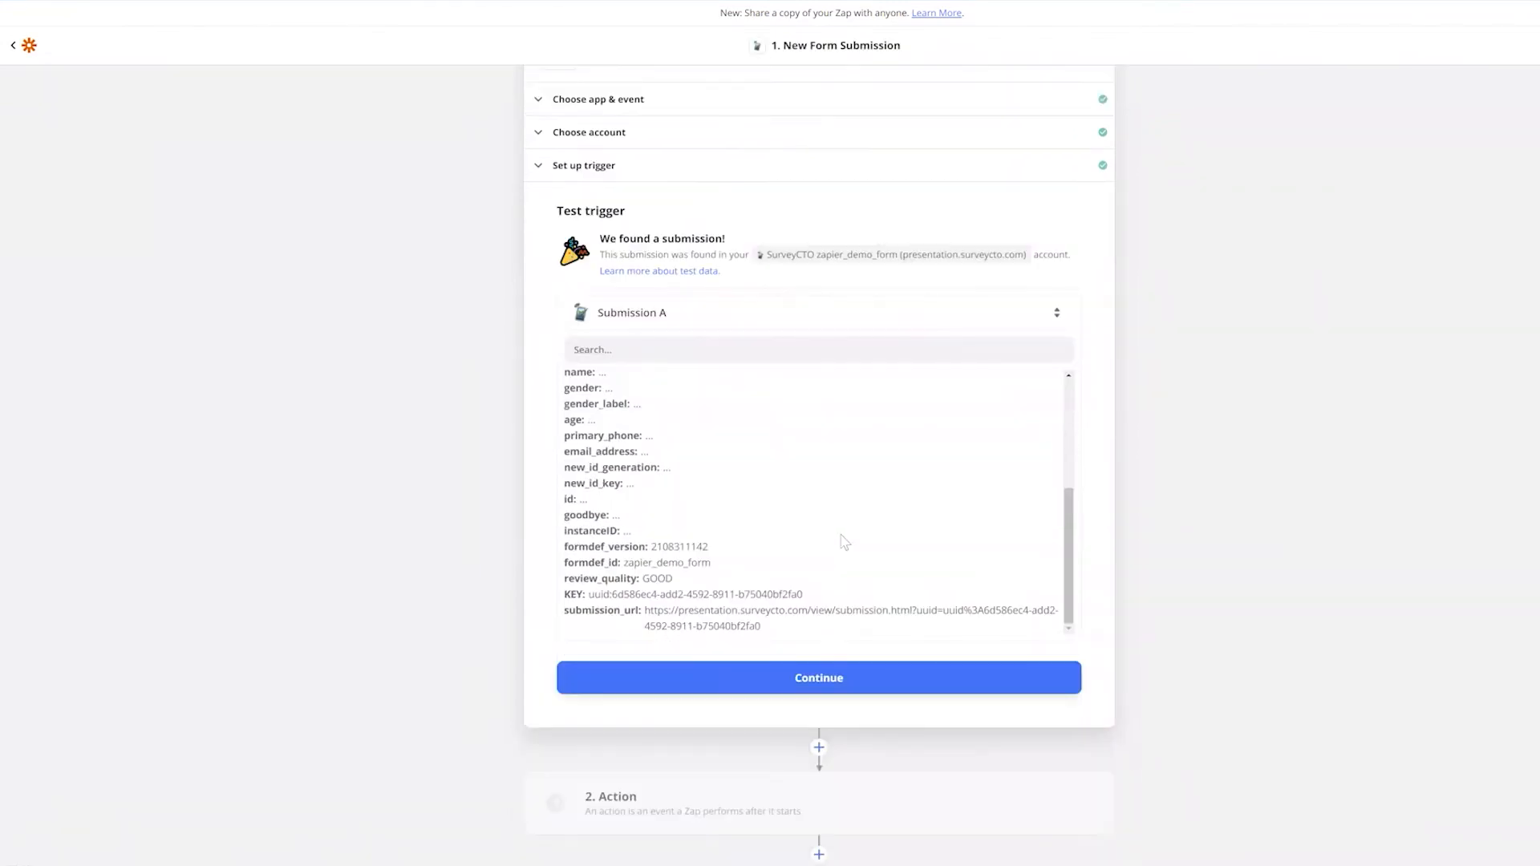
left_click(817, 682)
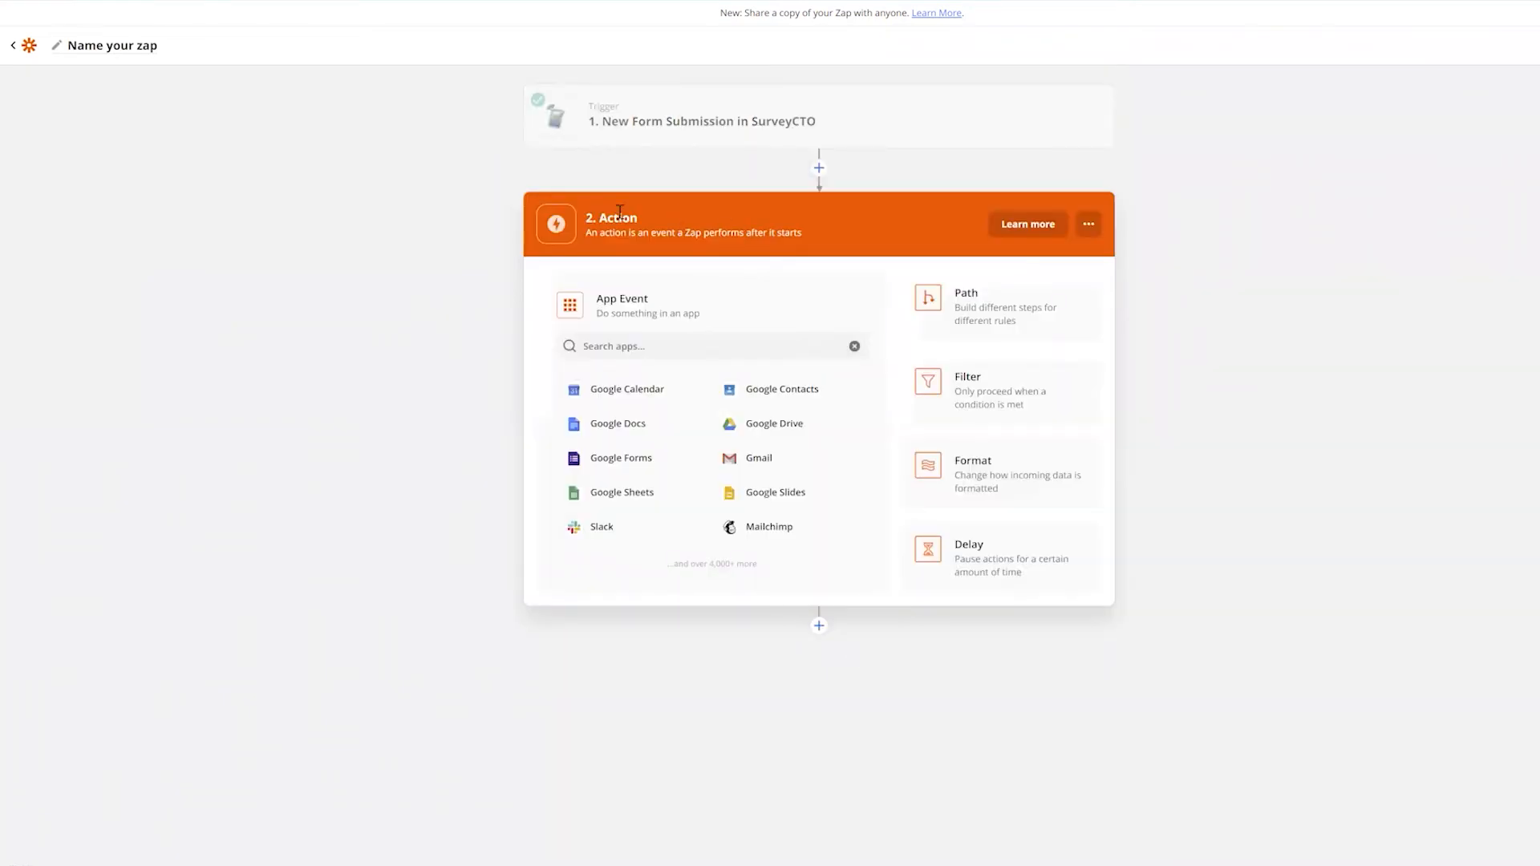
Make the action step Gmail with the Send Email event and continue
double_click(618, 223)
left_click(758, 461)
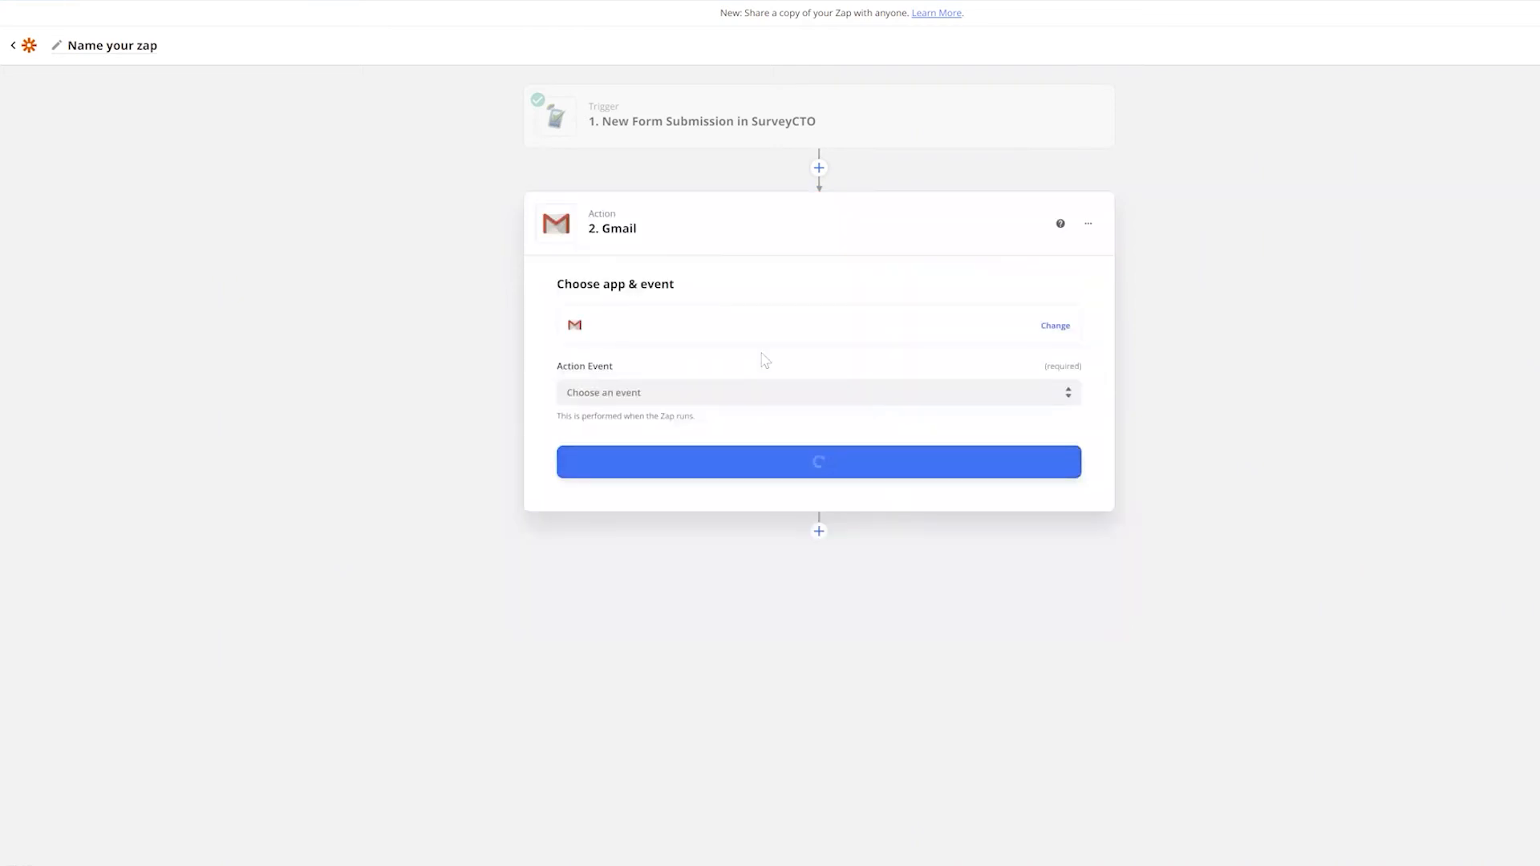
left_click(678, 393)
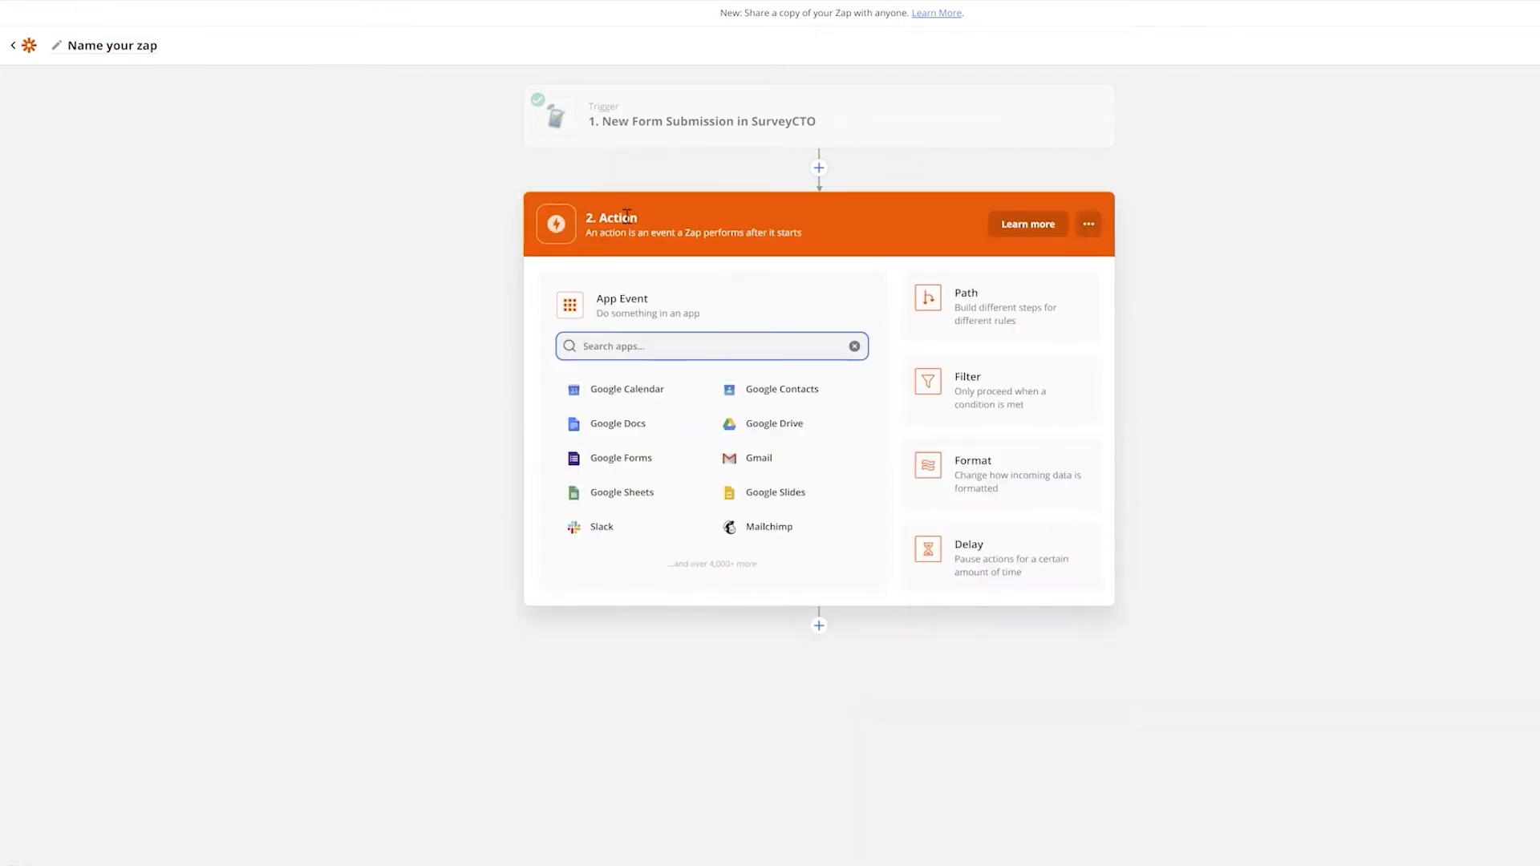
left_click(775, 464)
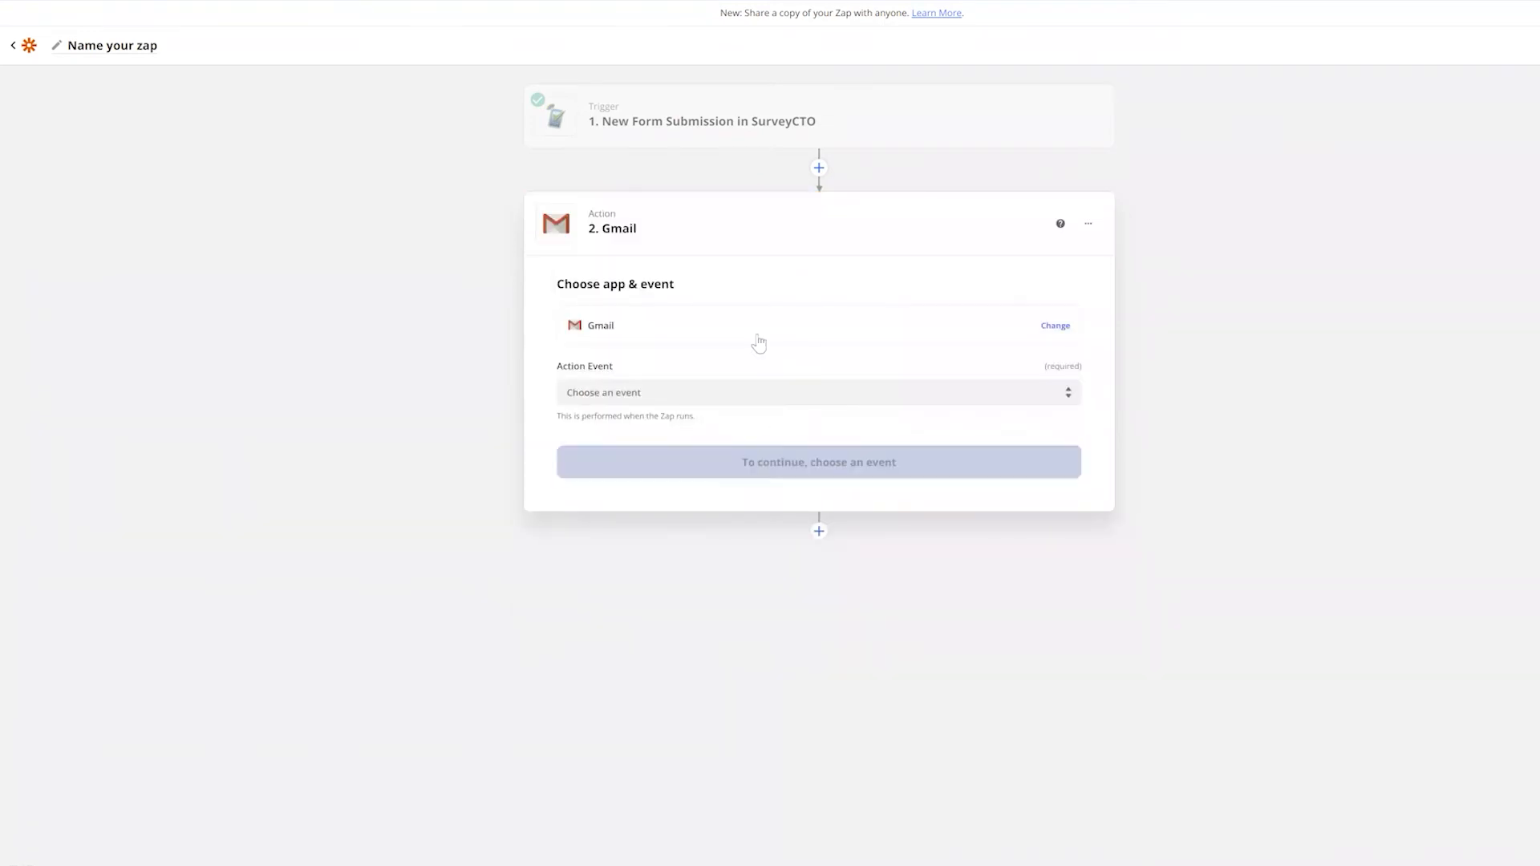
left_click(718, 393)
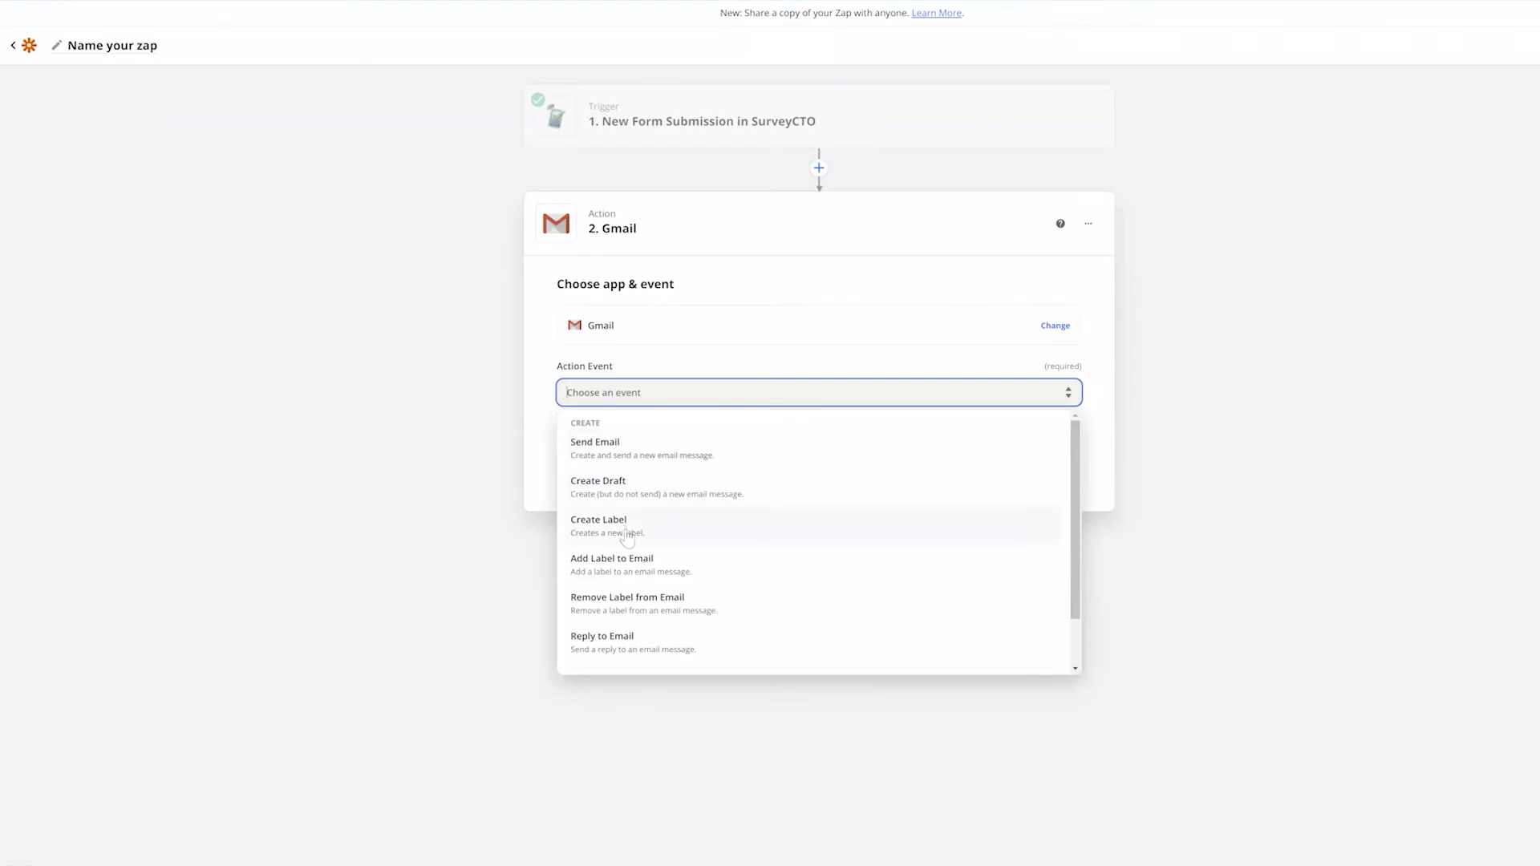
scroll(666, 550, "down", 1)
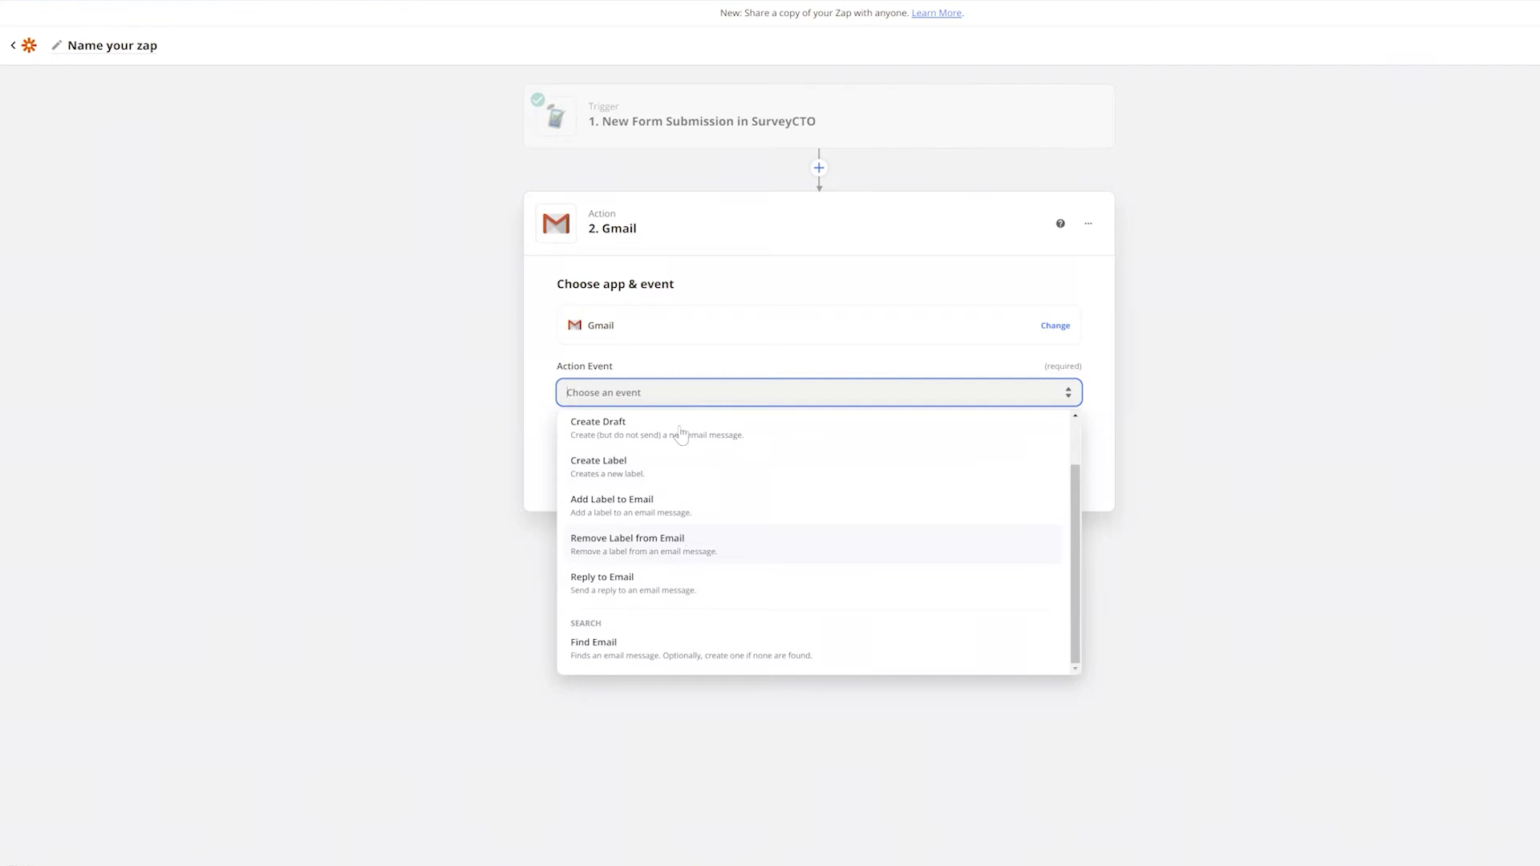
scroll(667, 492, "up", 1)
scroll(667, 491, "up", 1)
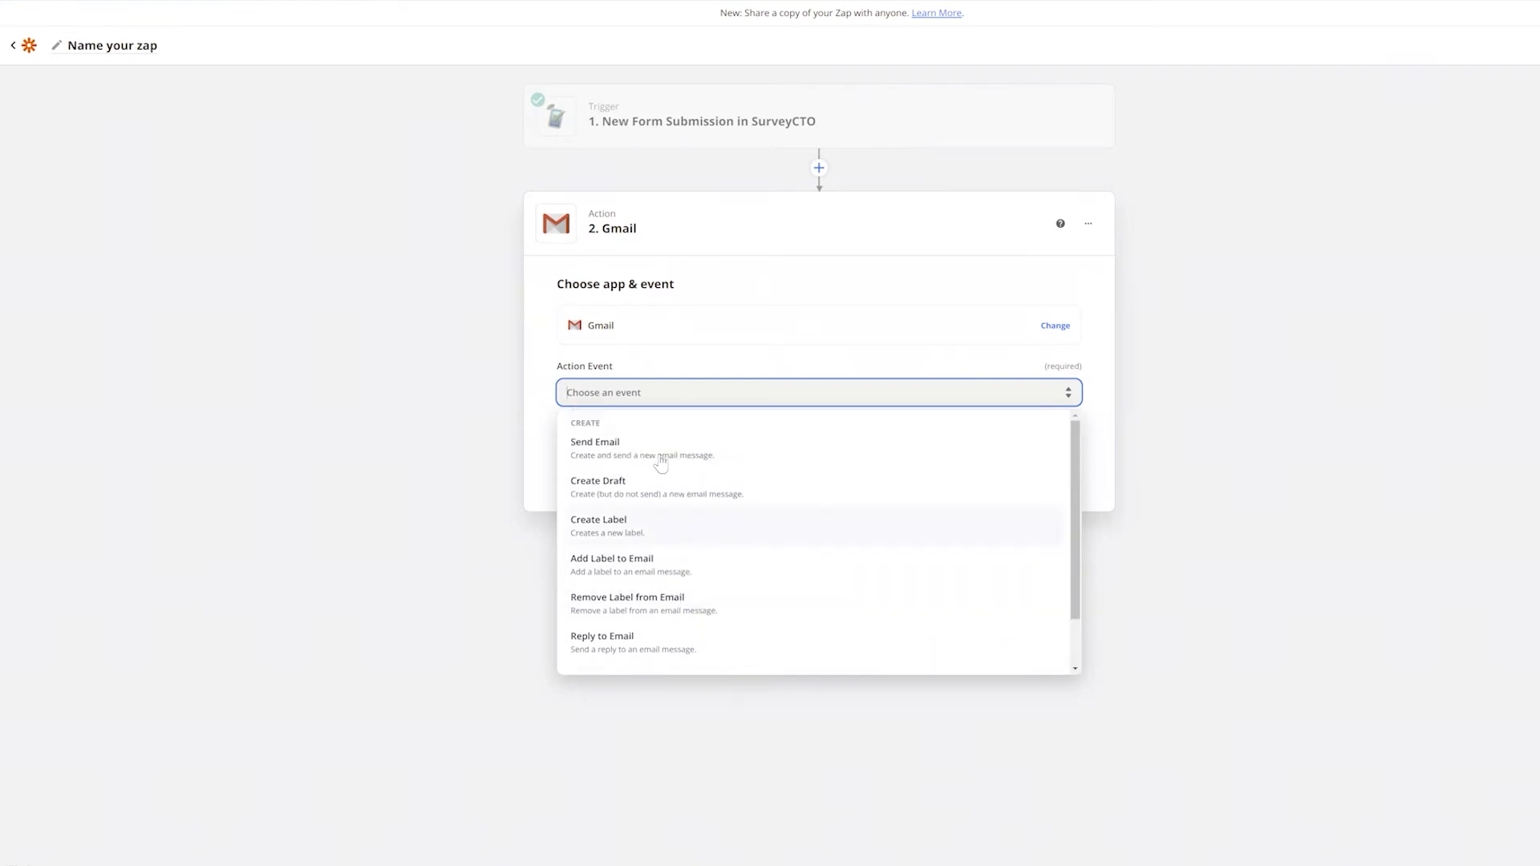
left_click(660, 463)
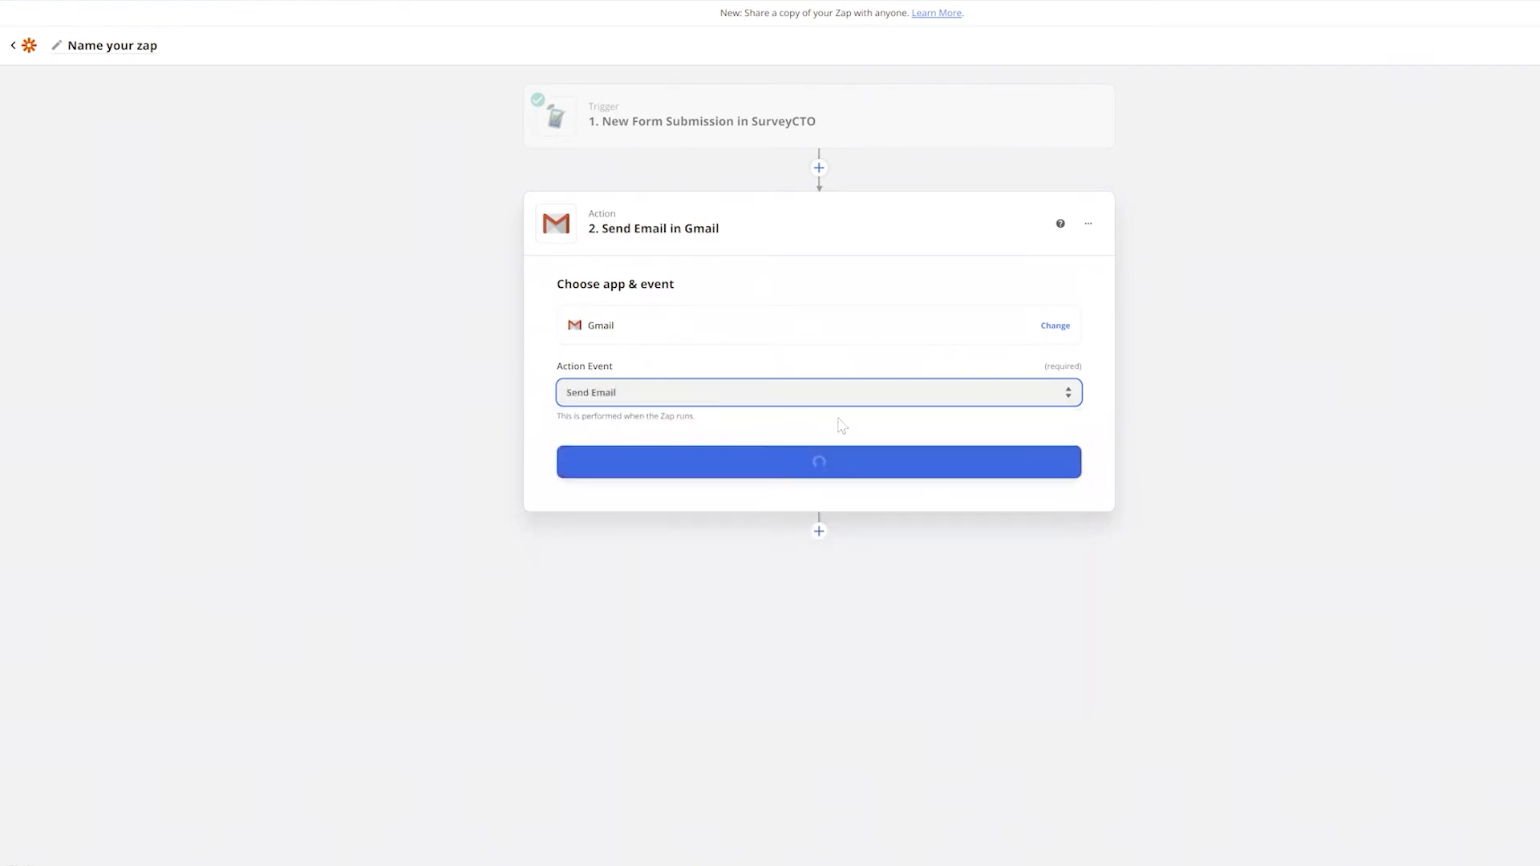
left_click(814, 472)
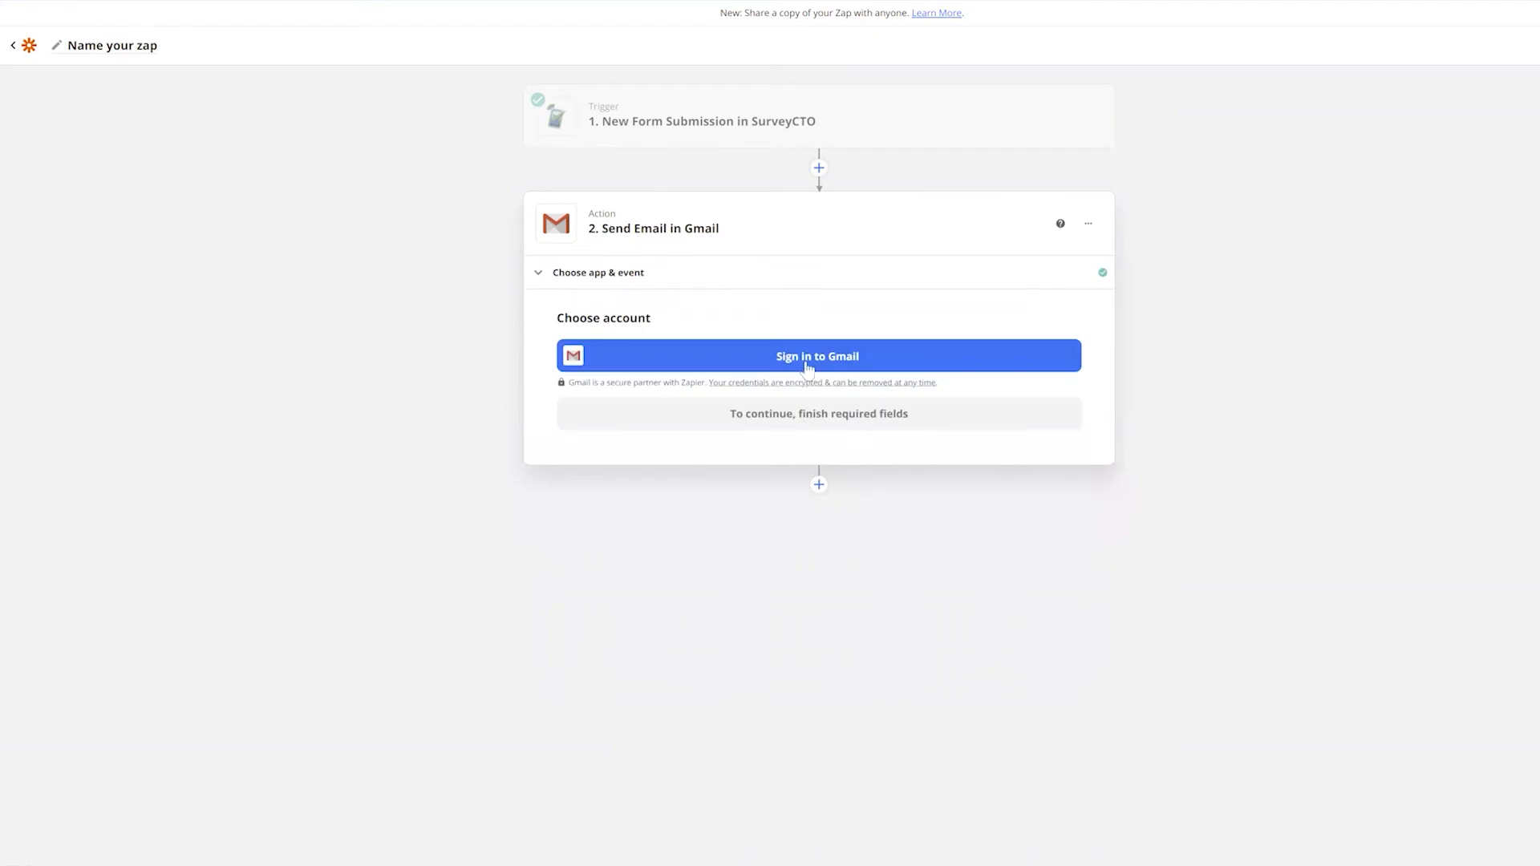
Sign in to Gmail with a Google account and allow Zapier access
left_click(809, 366)
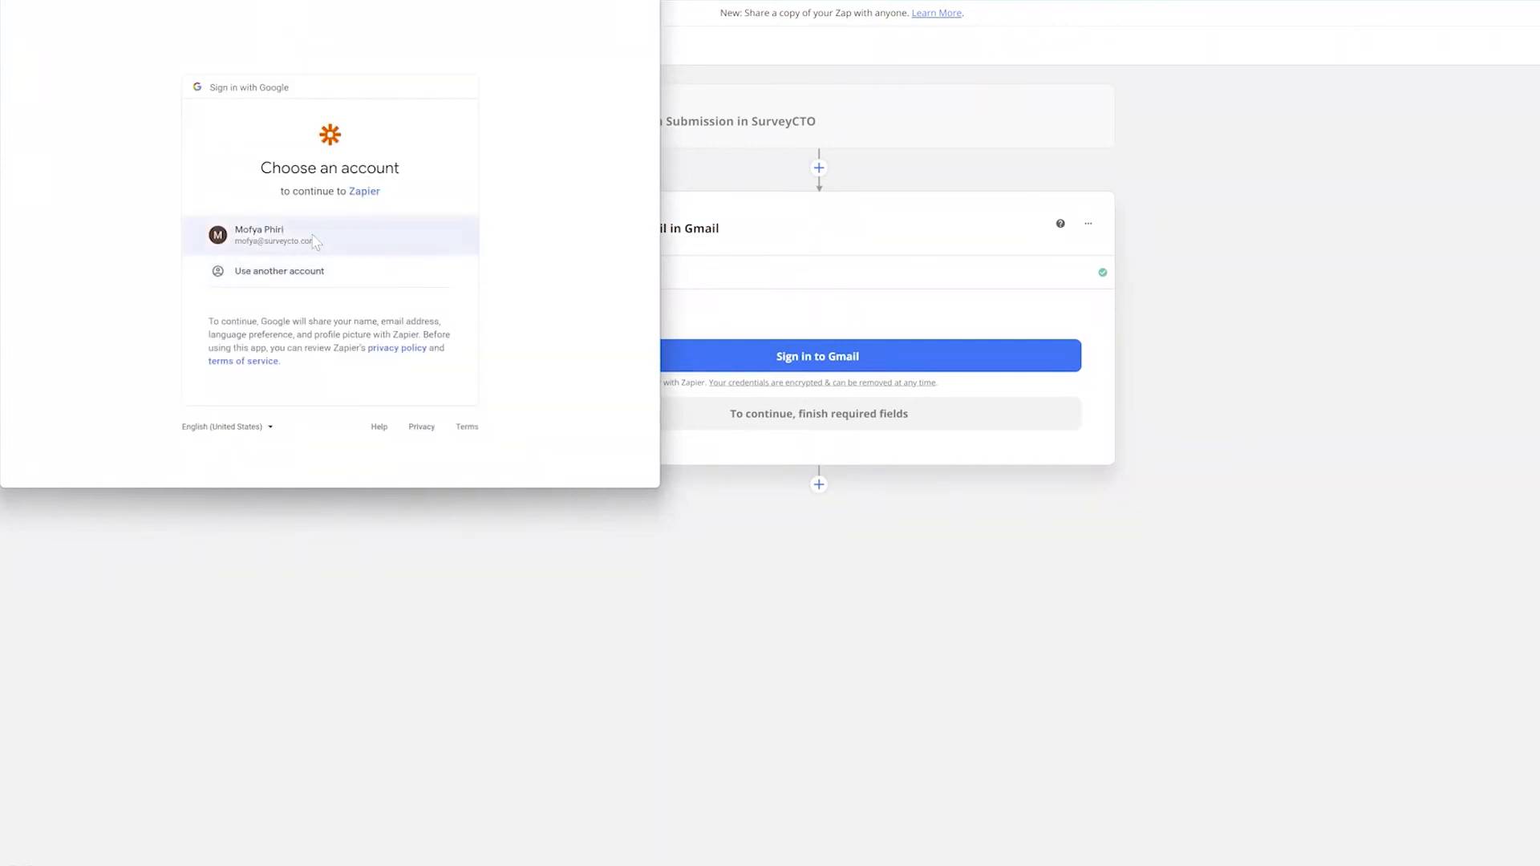
left_click(315, 244)
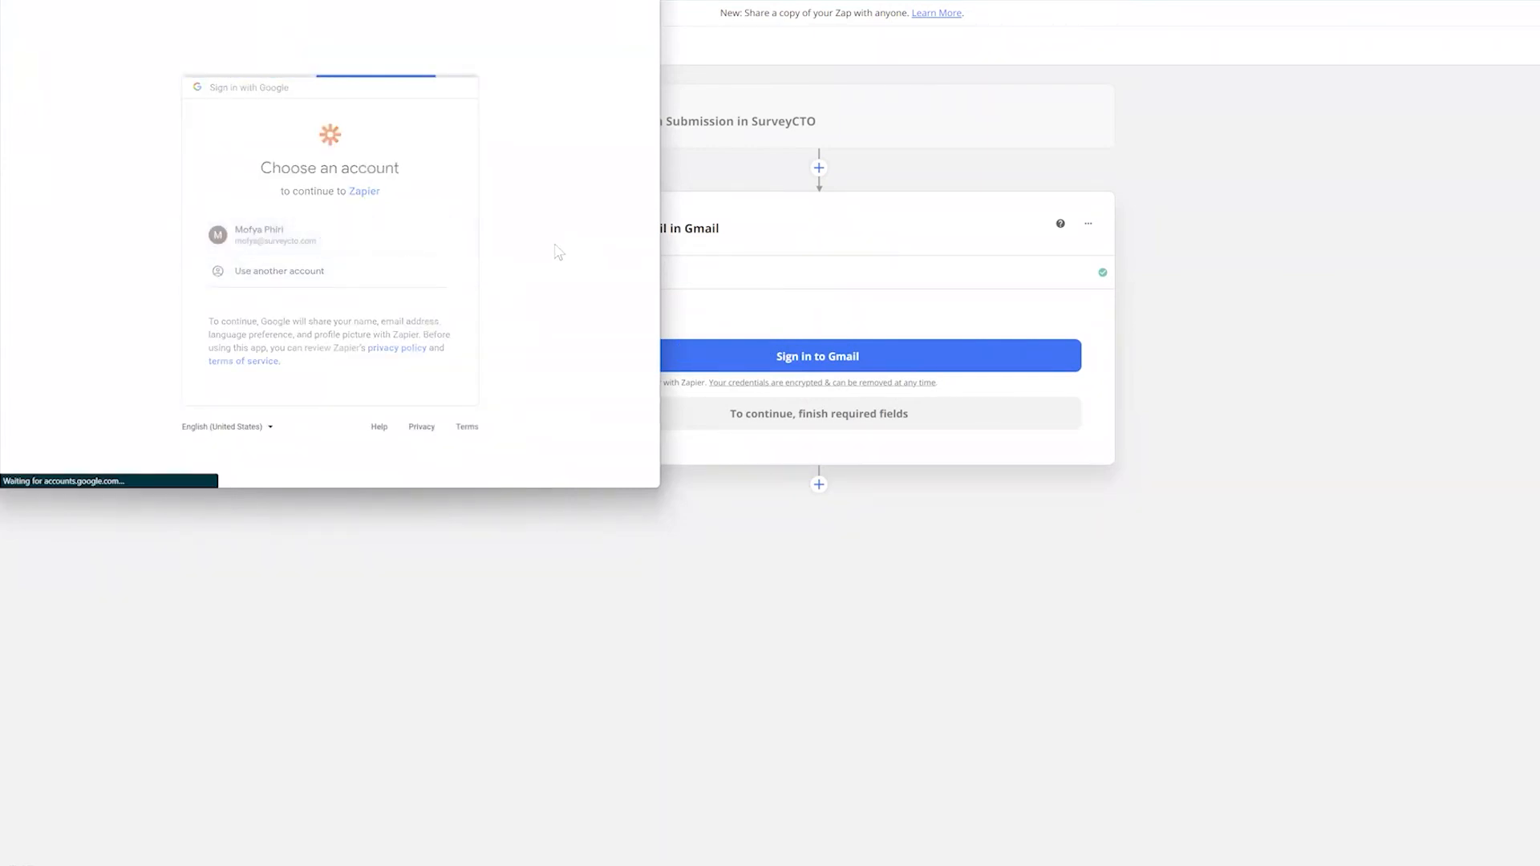
left_click(406, 434)
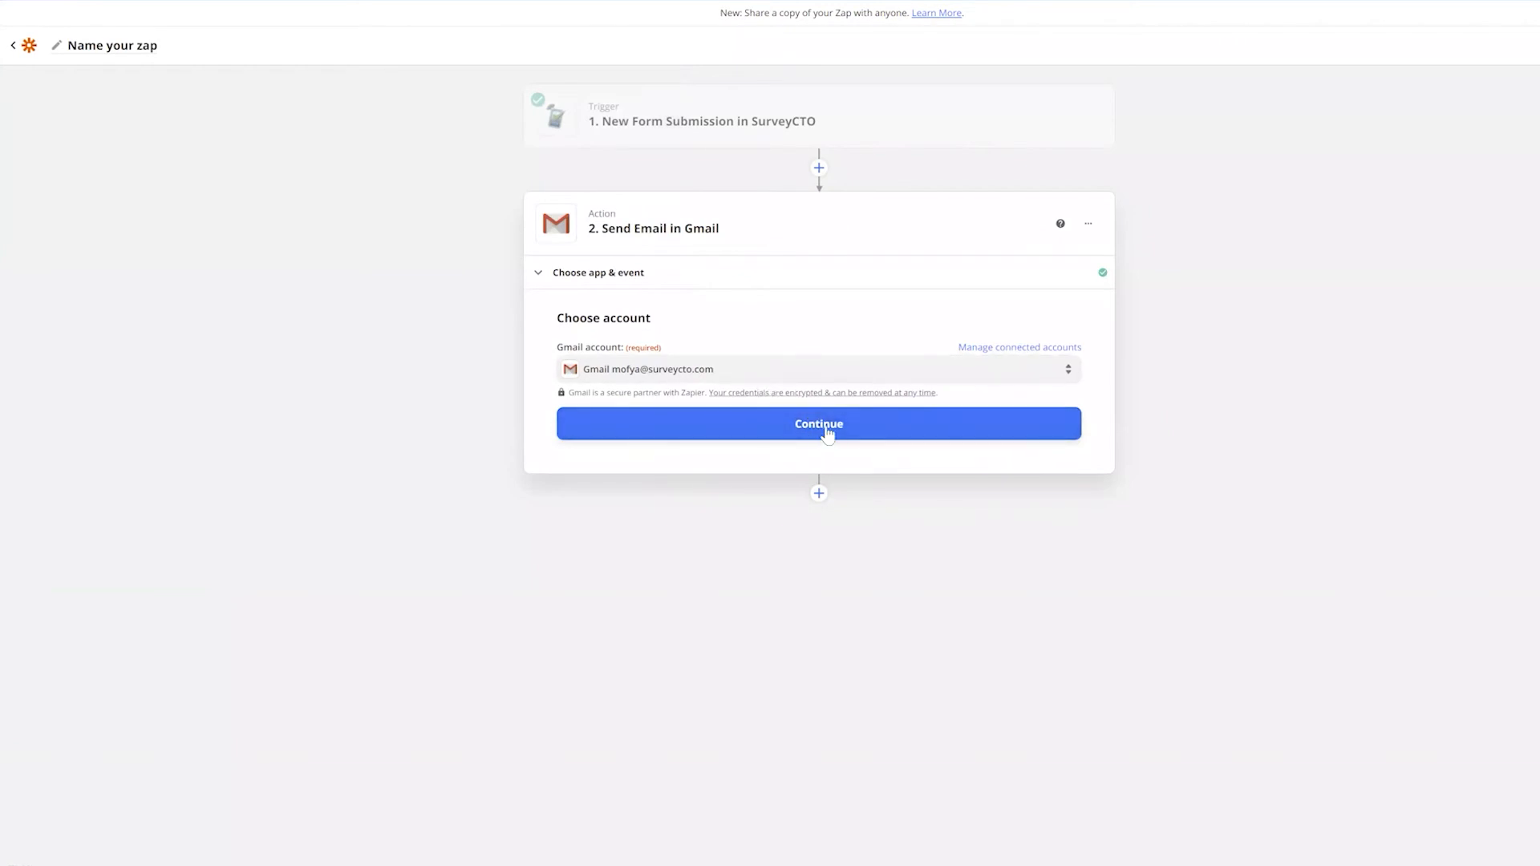
Confirm the Gmail account and map the To field to the submission's Email Address
left_click(827, 434)
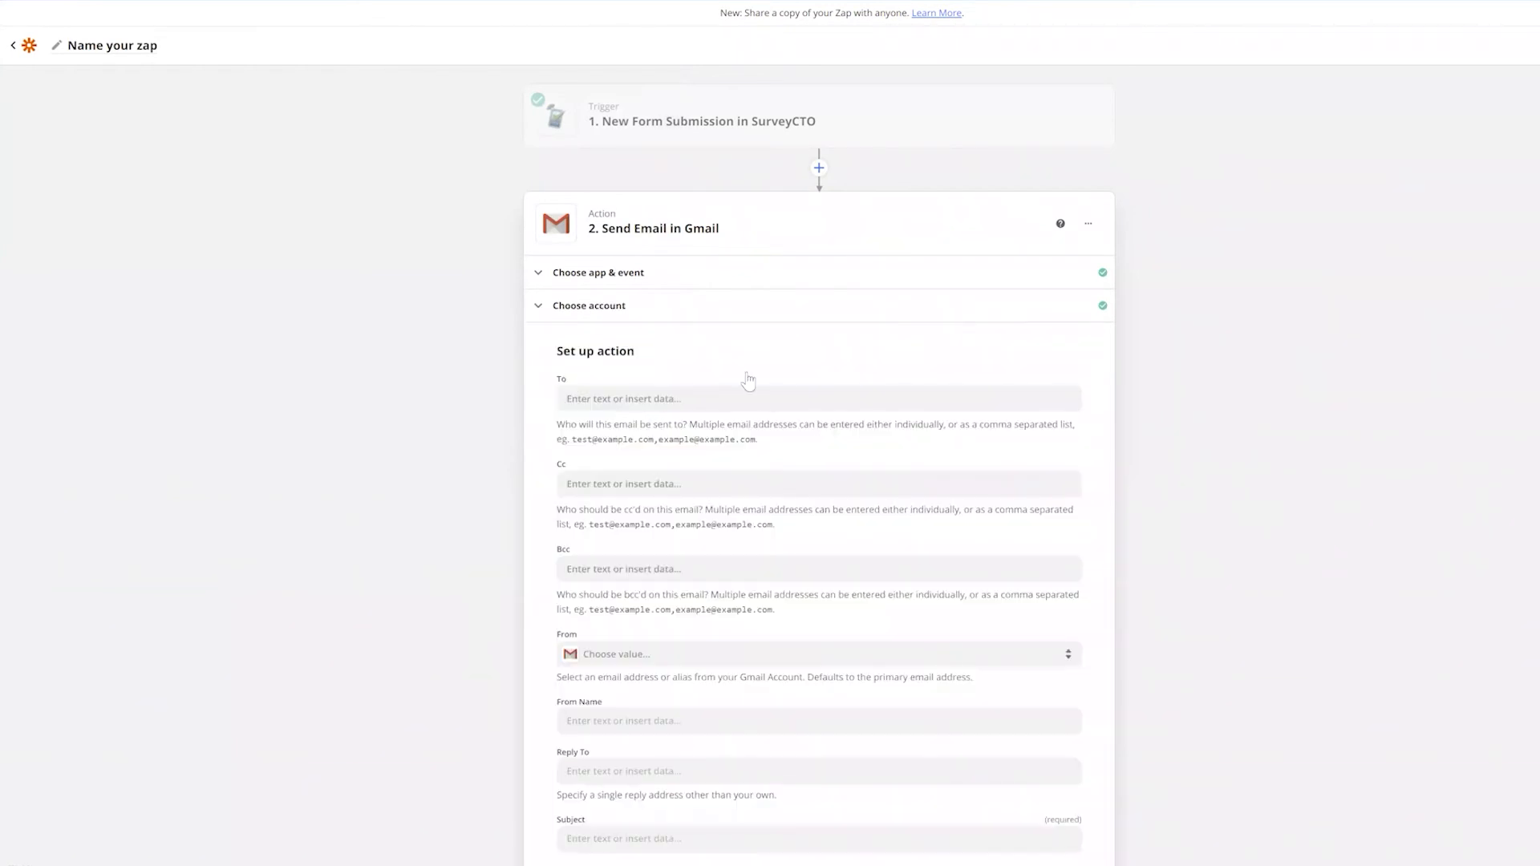
scroll(694, 224, "down", 1)
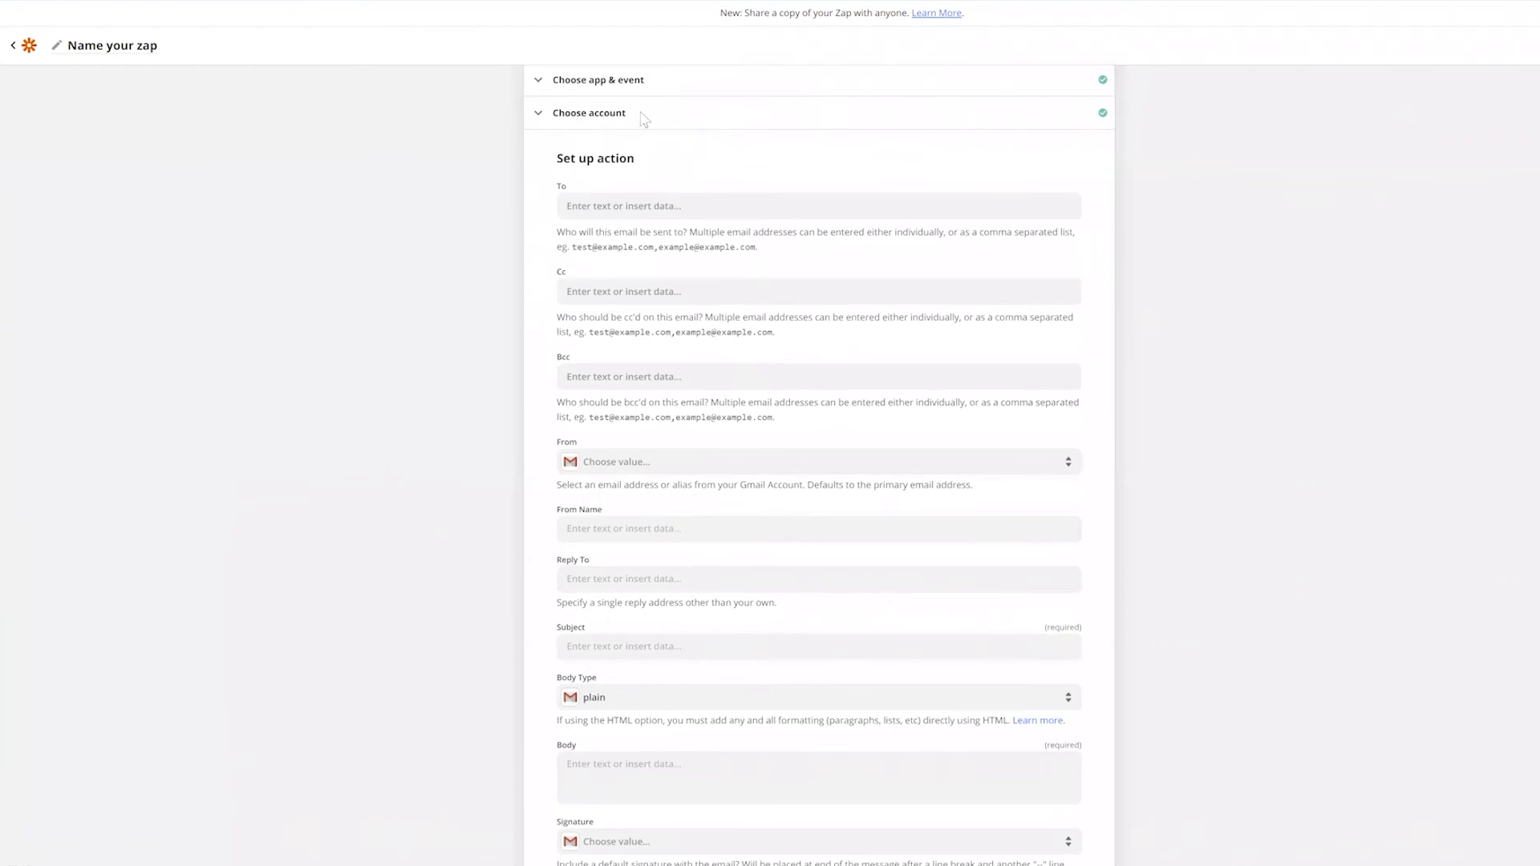
scroll(654, 160, "down", 1)
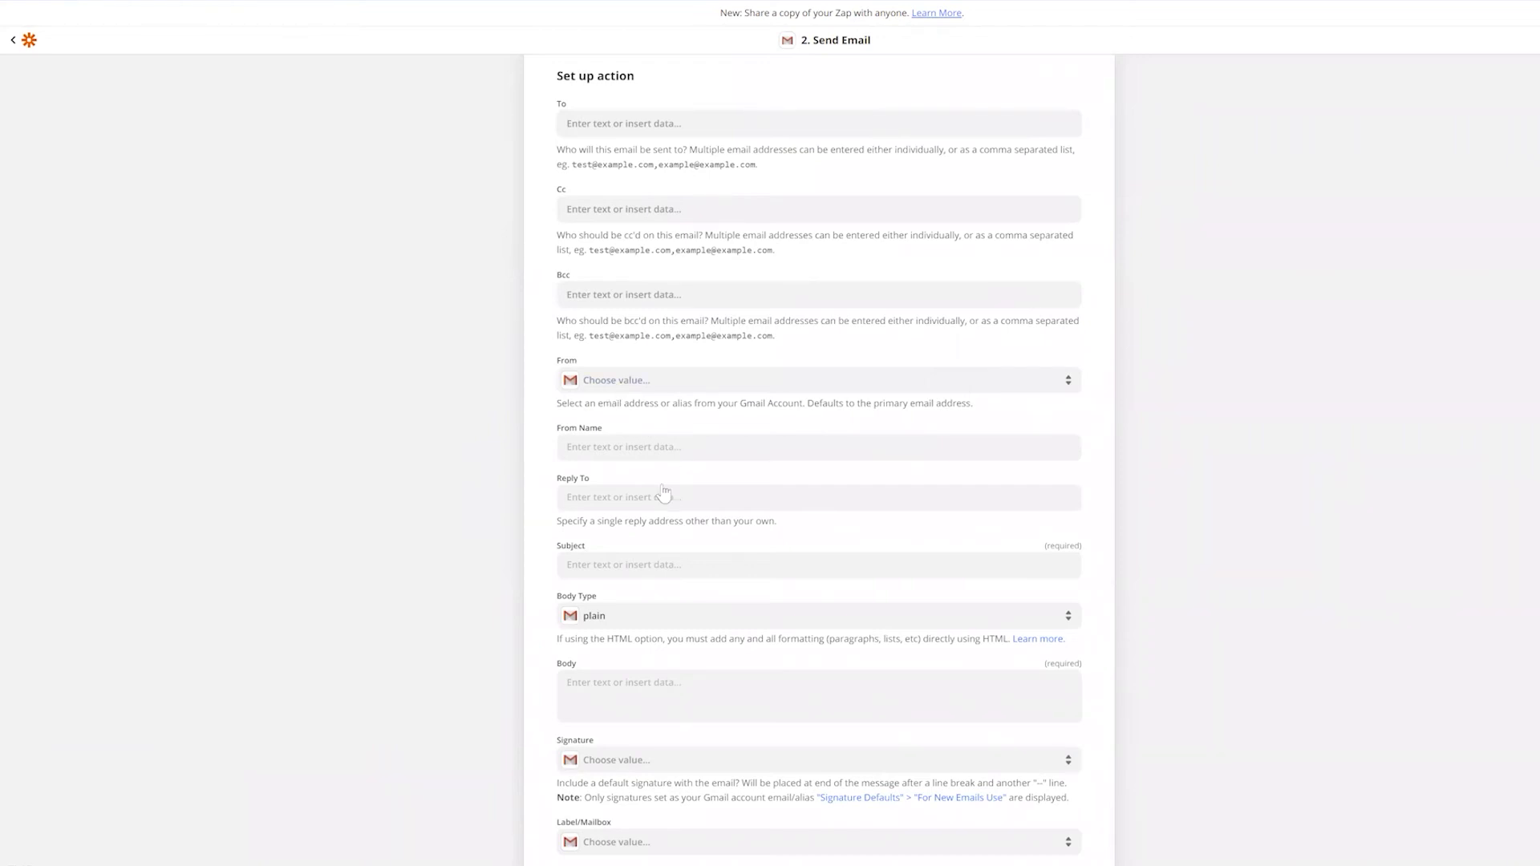
scroll(643, 490, "down", 1)
scroll(596, 172, "up", 1)
scroll(597, 175, "up", 1)
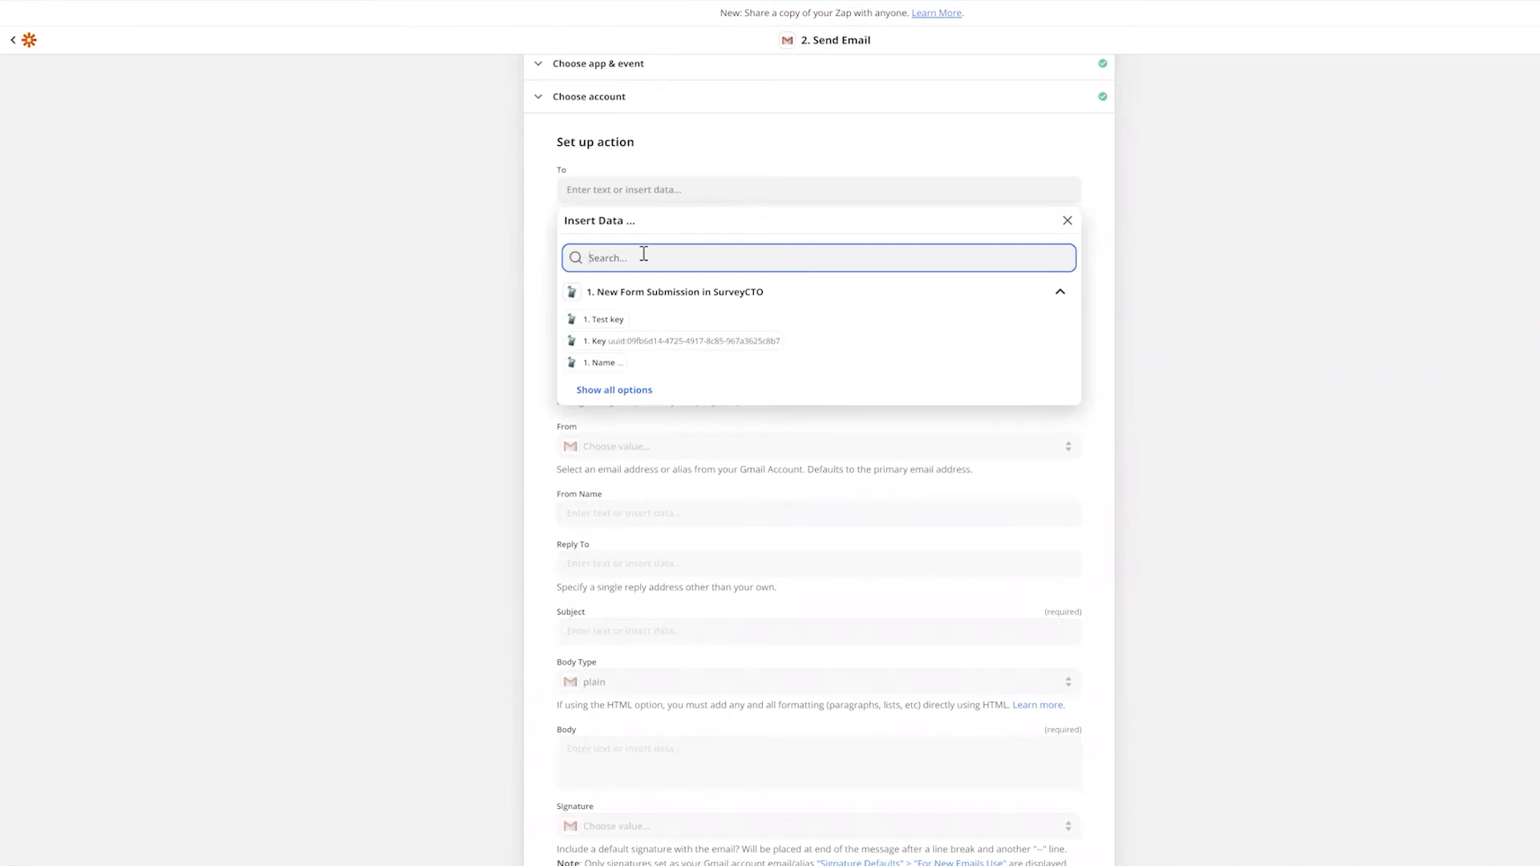
type("ema")
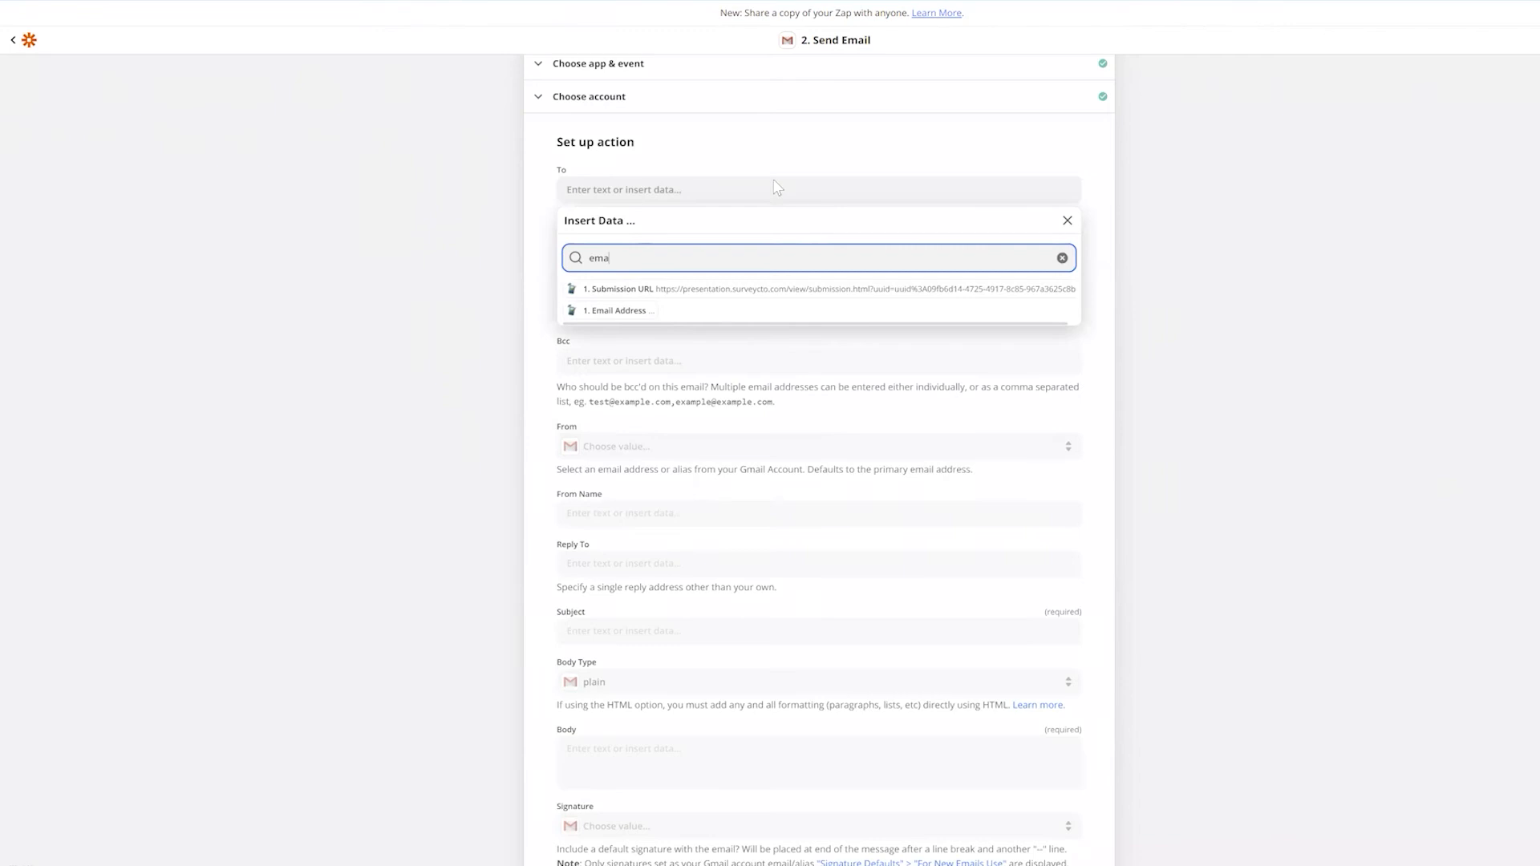
left_click(616, 313)
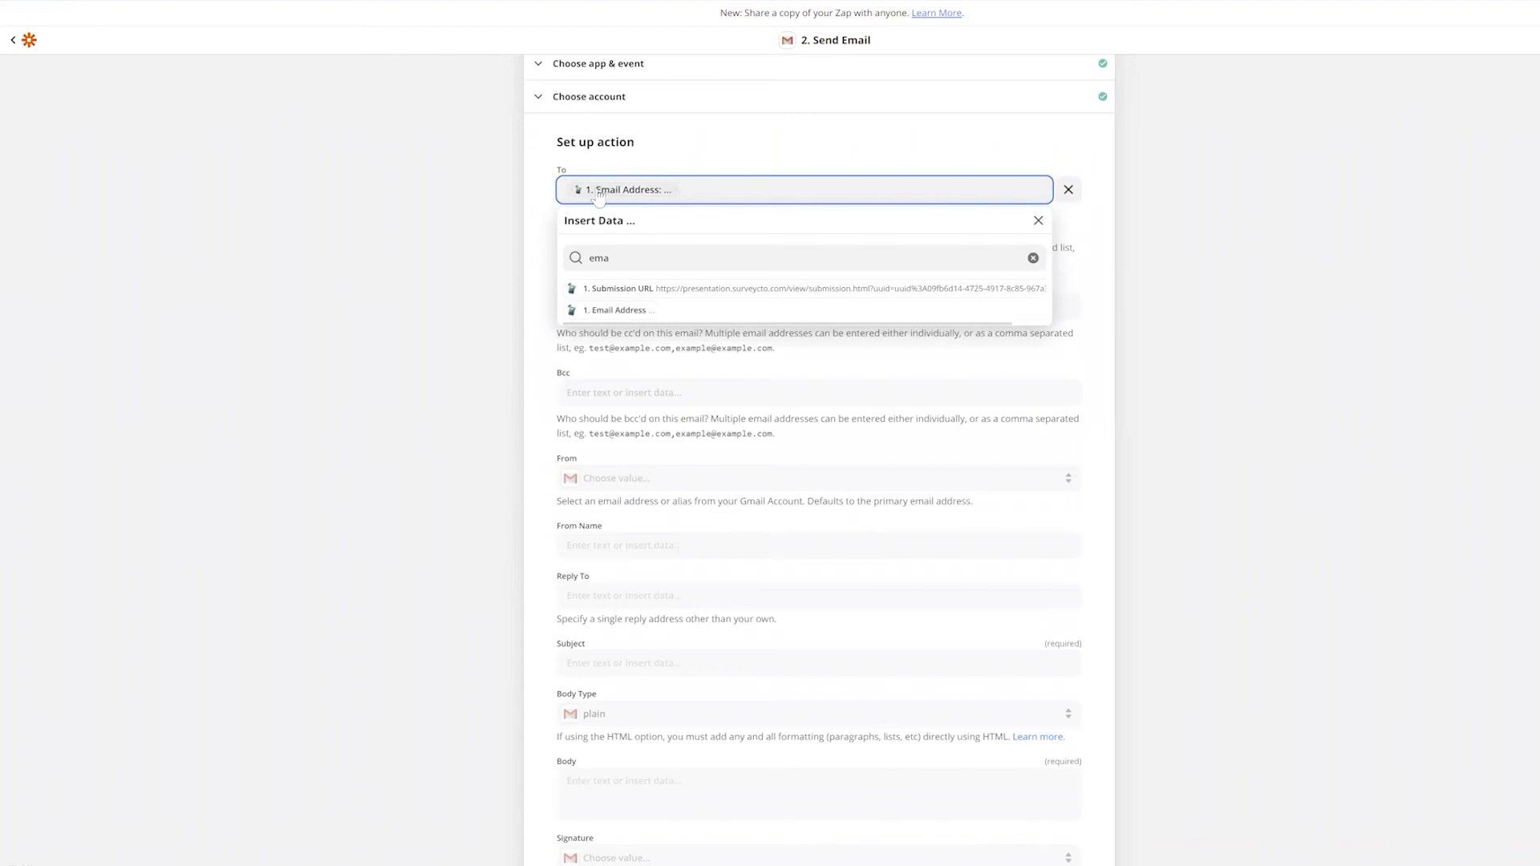
left_click(534, 240)
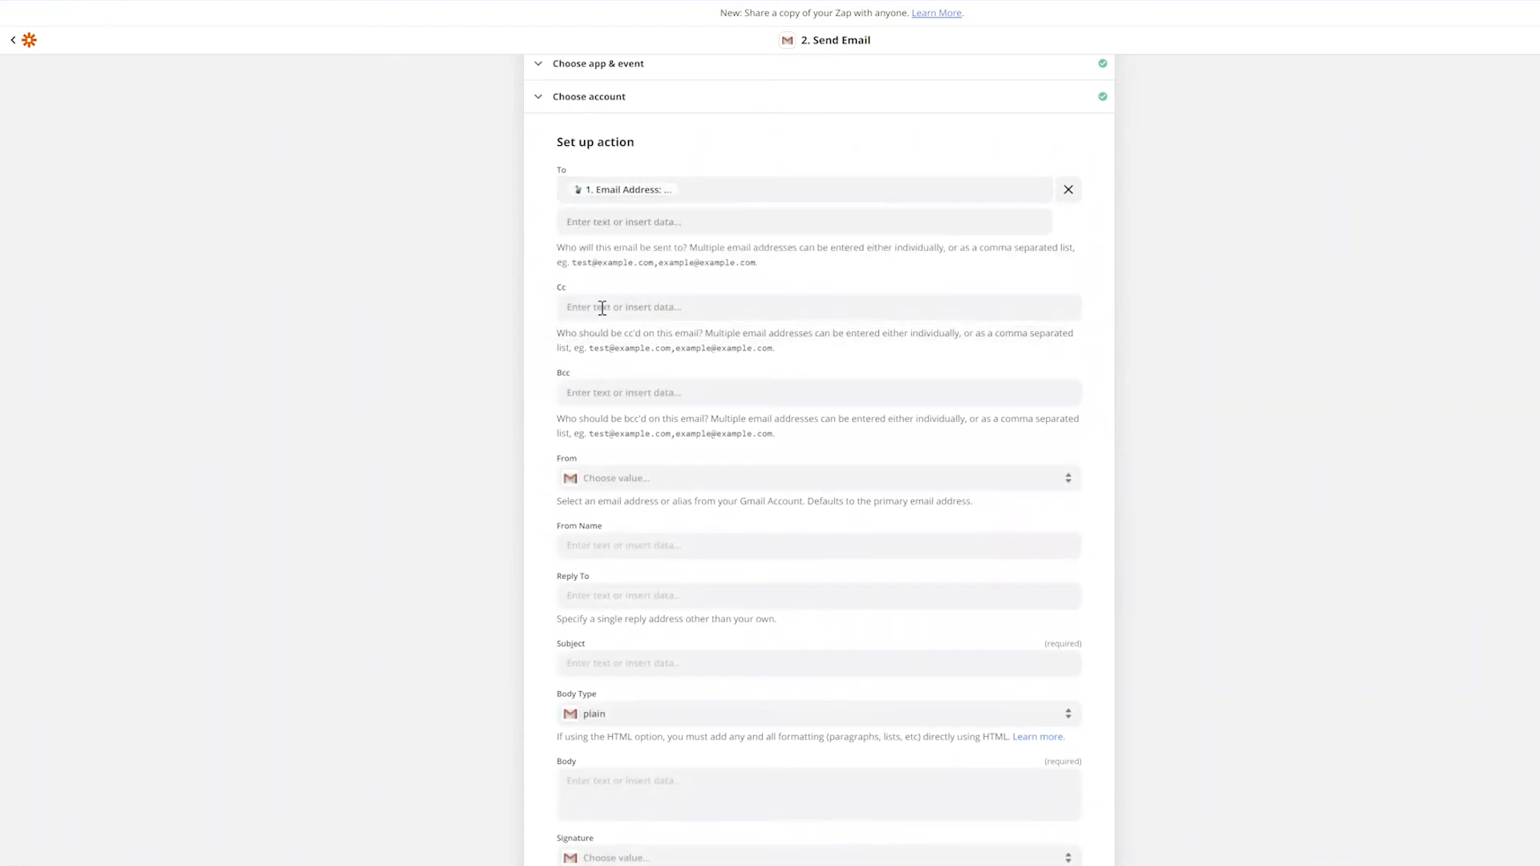
Enter a fixed copy address in the Cc field
left_click(623, 310)
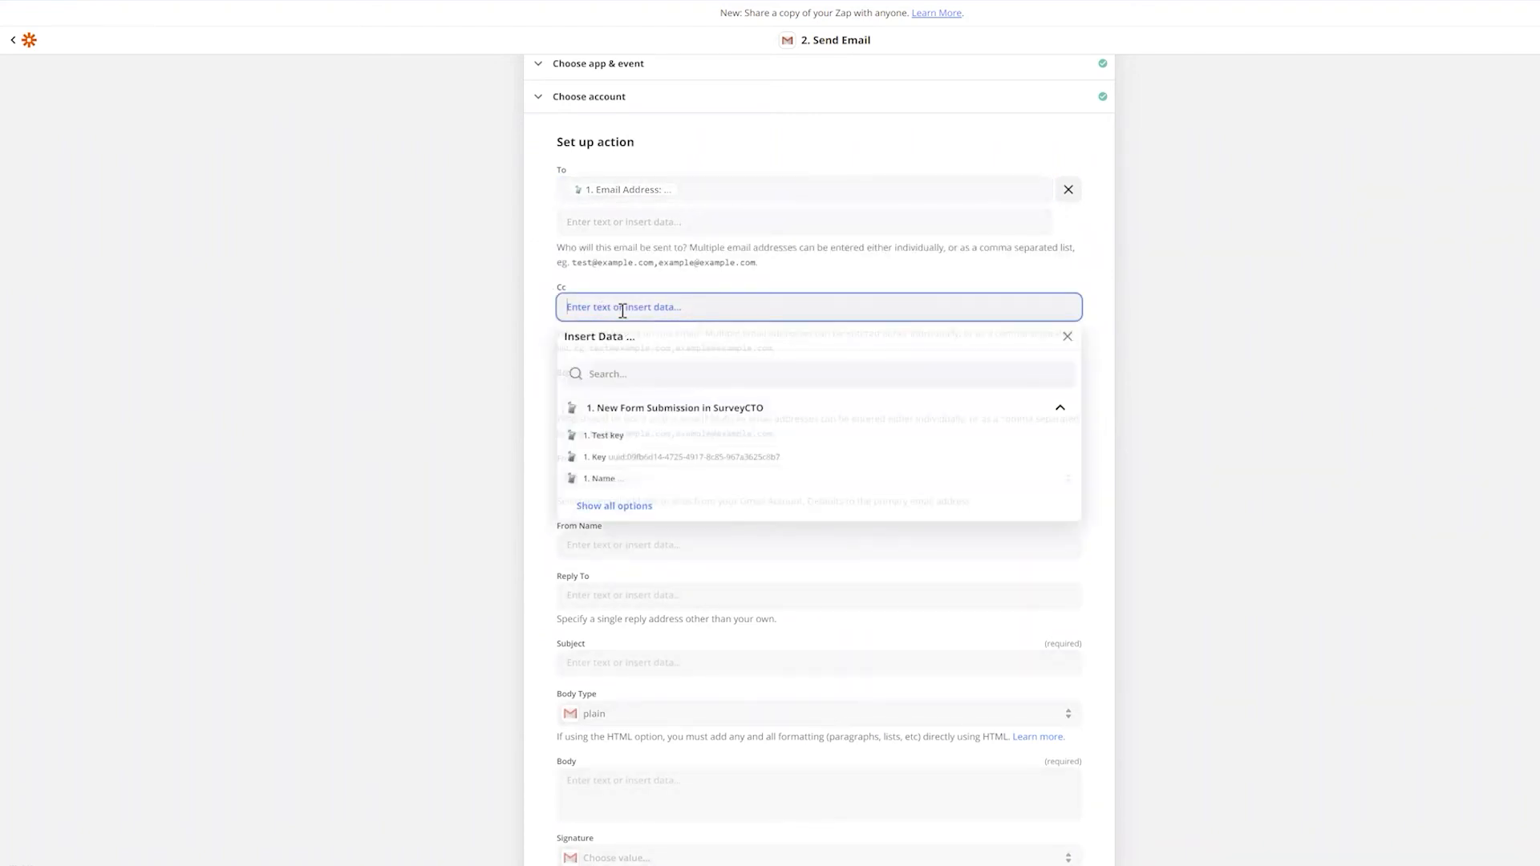
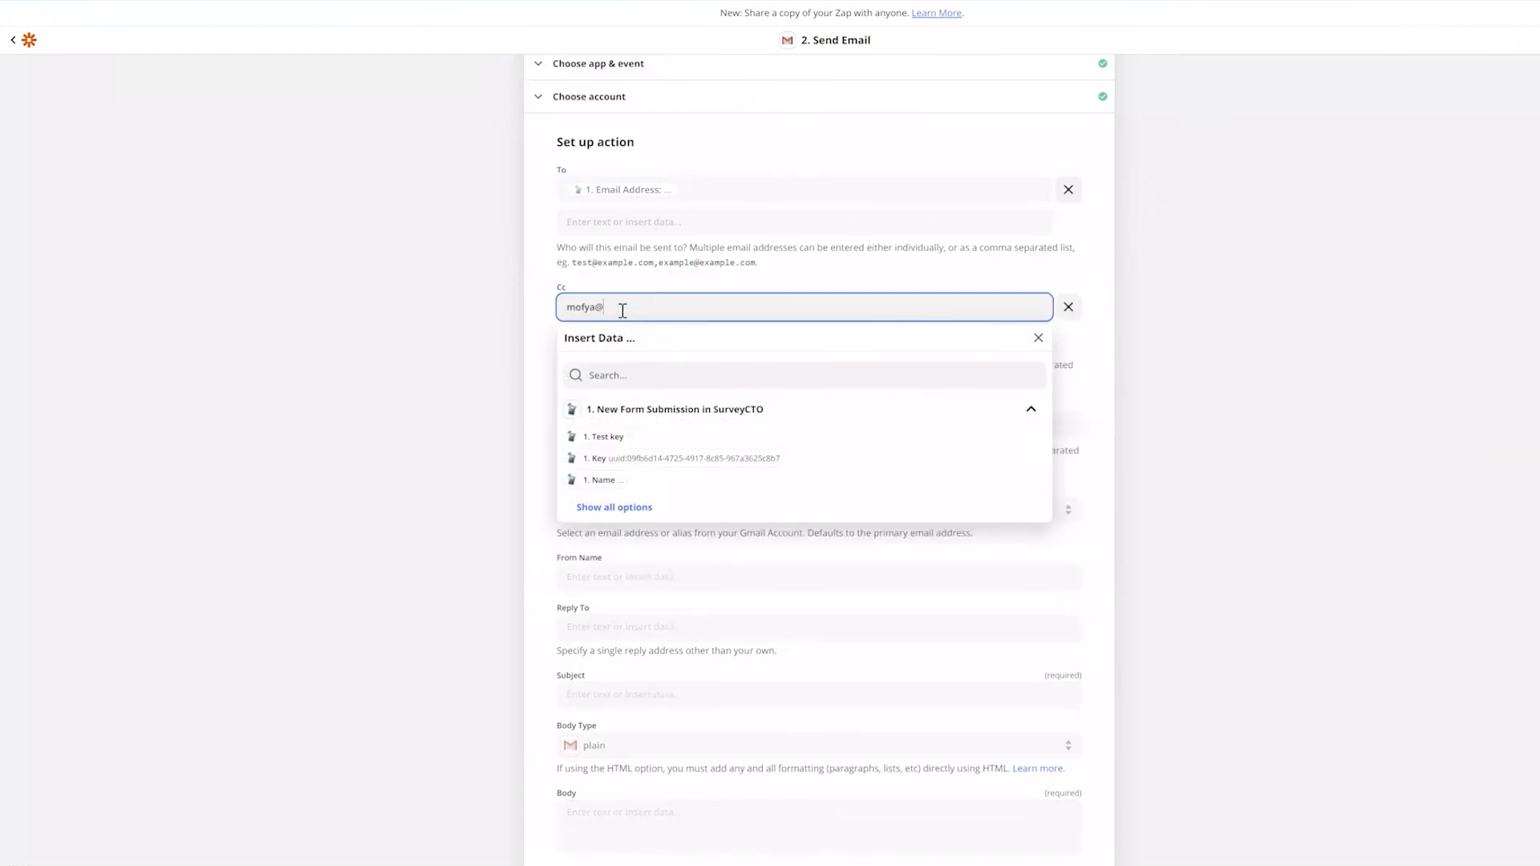
left_click(1105, 365)
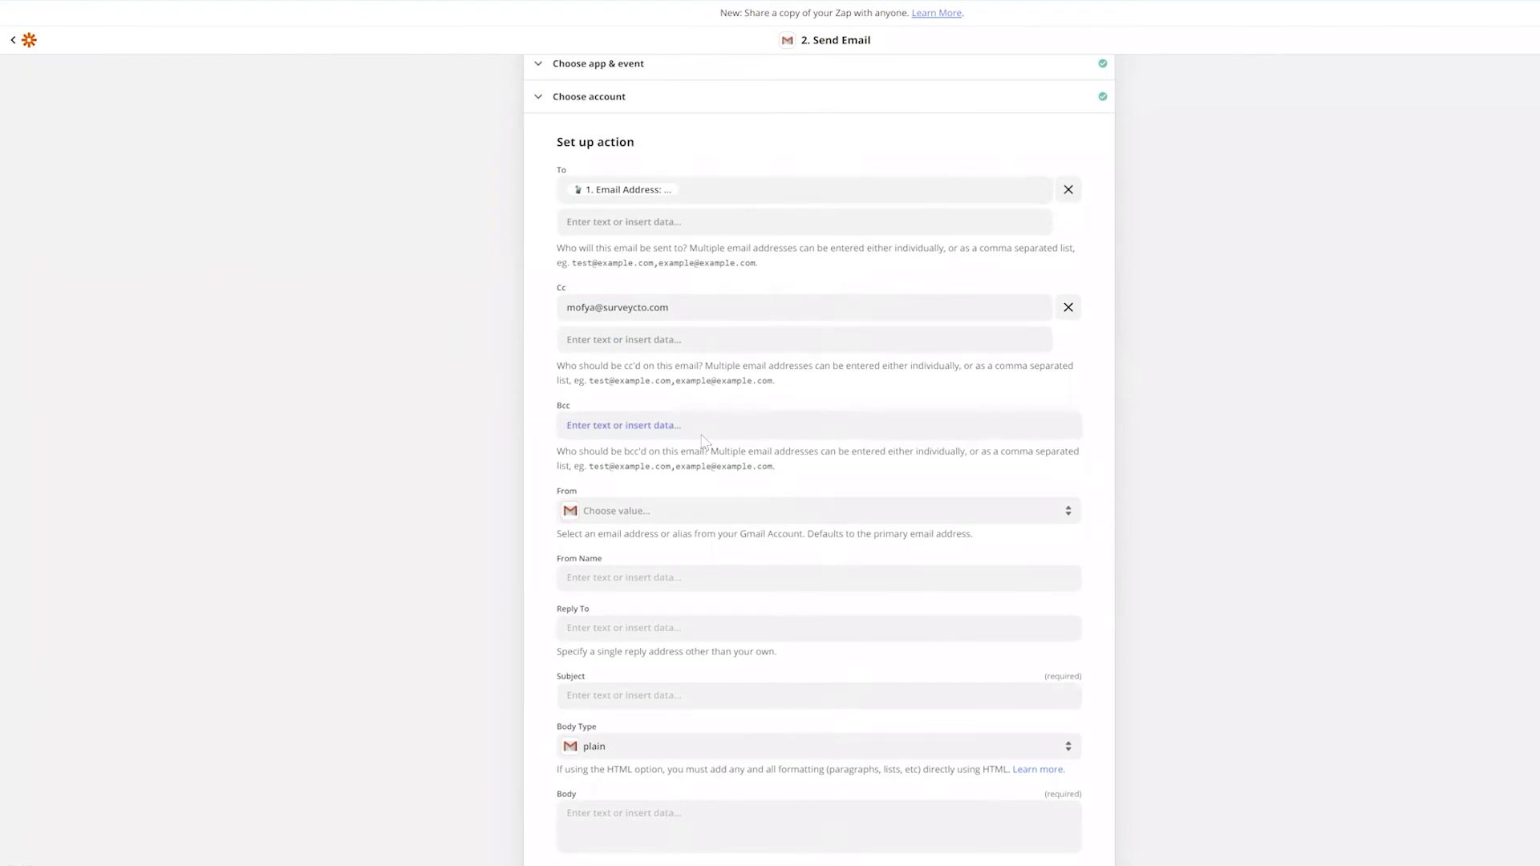
Set the From address to the Gmail account and enter the sender's display name
scroll(705, 441, "down", 1)
left_click(654, 453)
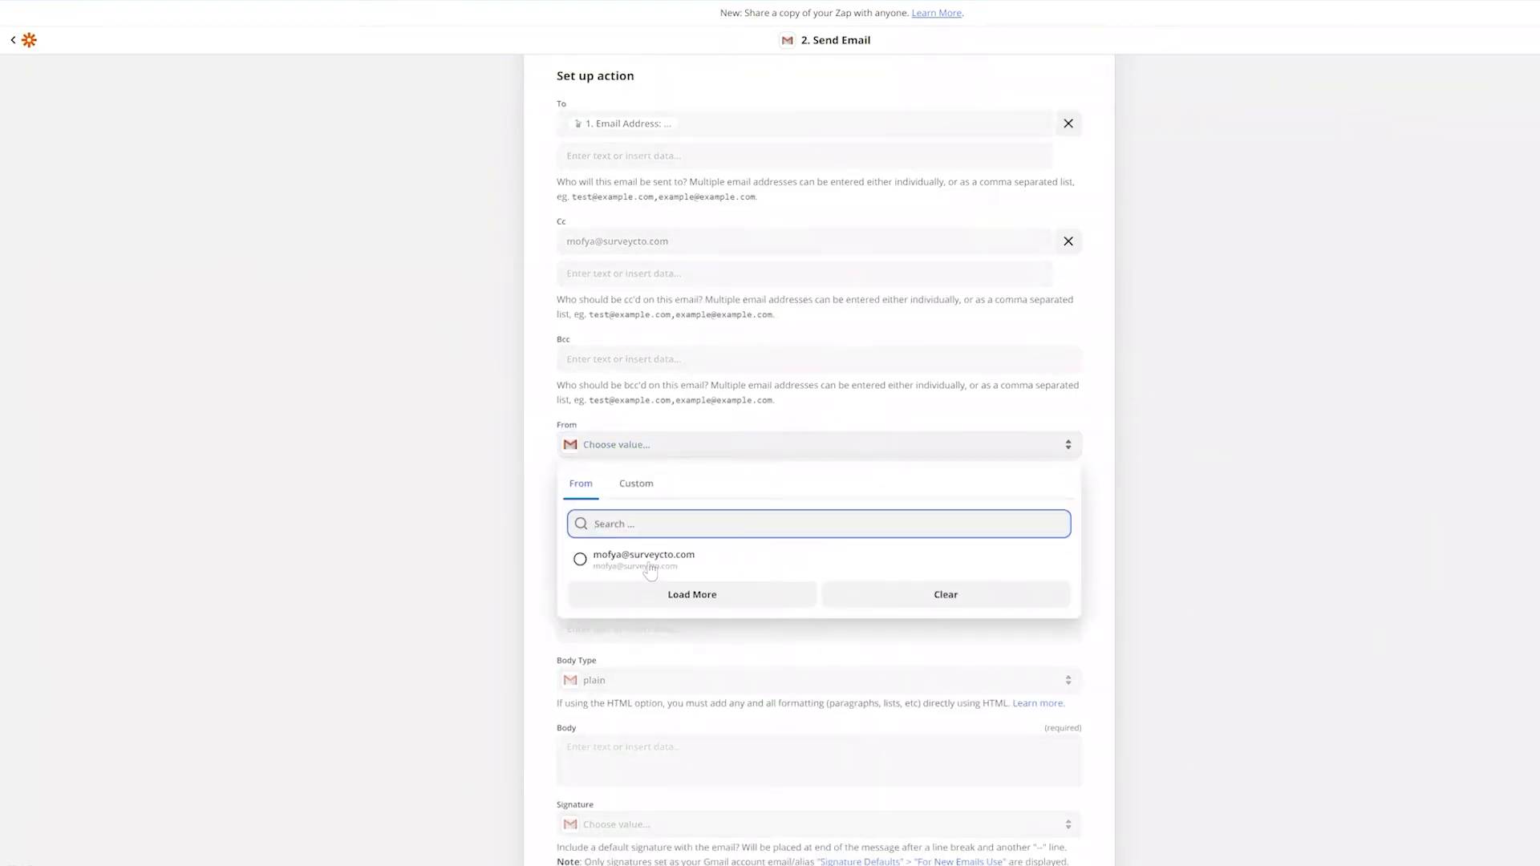
left_click(649, 566)
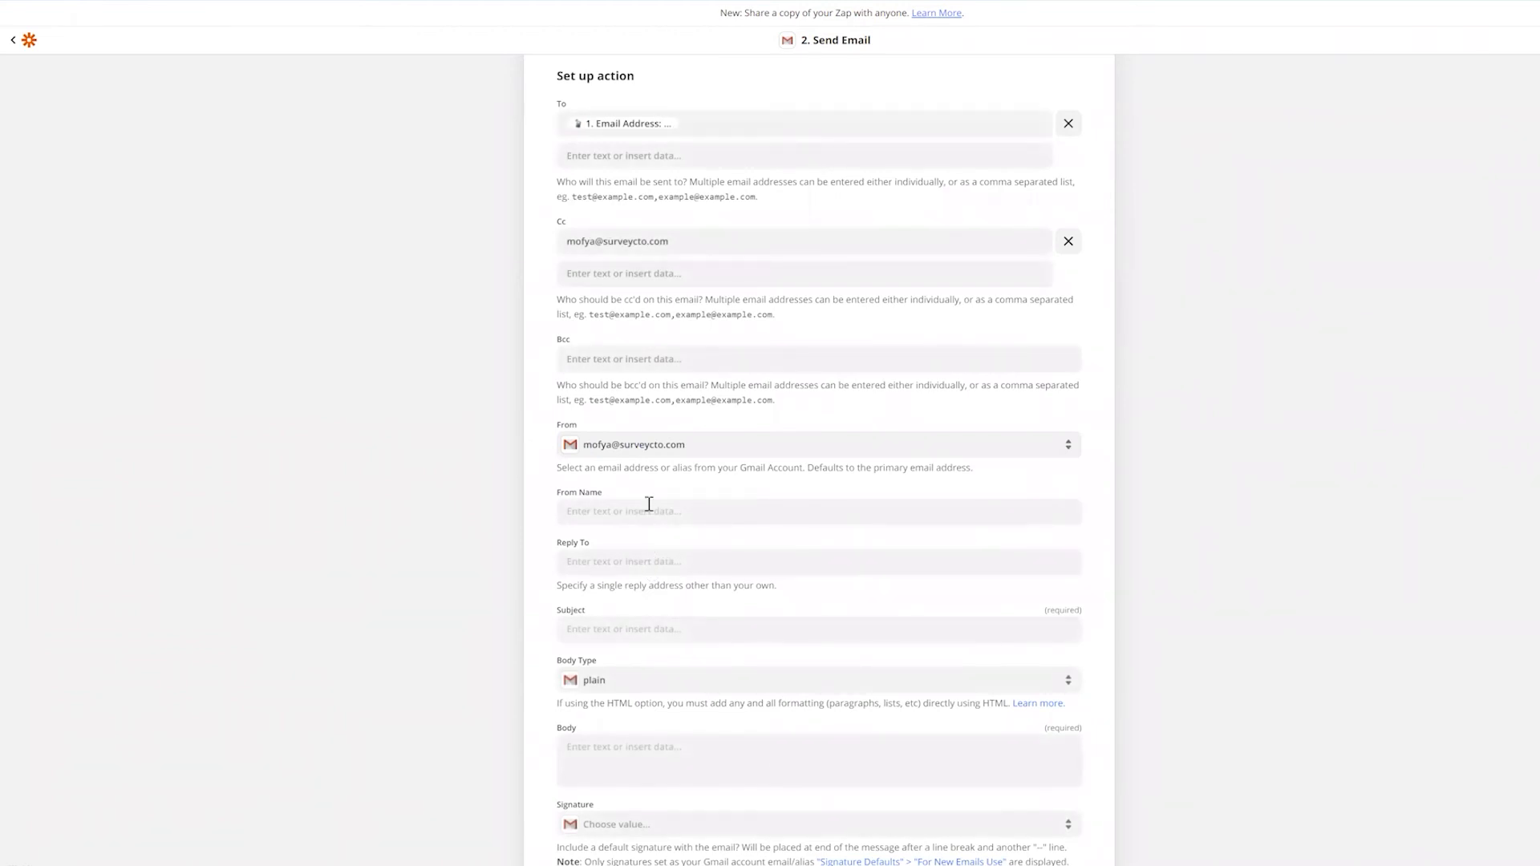
left_click(649, 507)
type("Mofya")
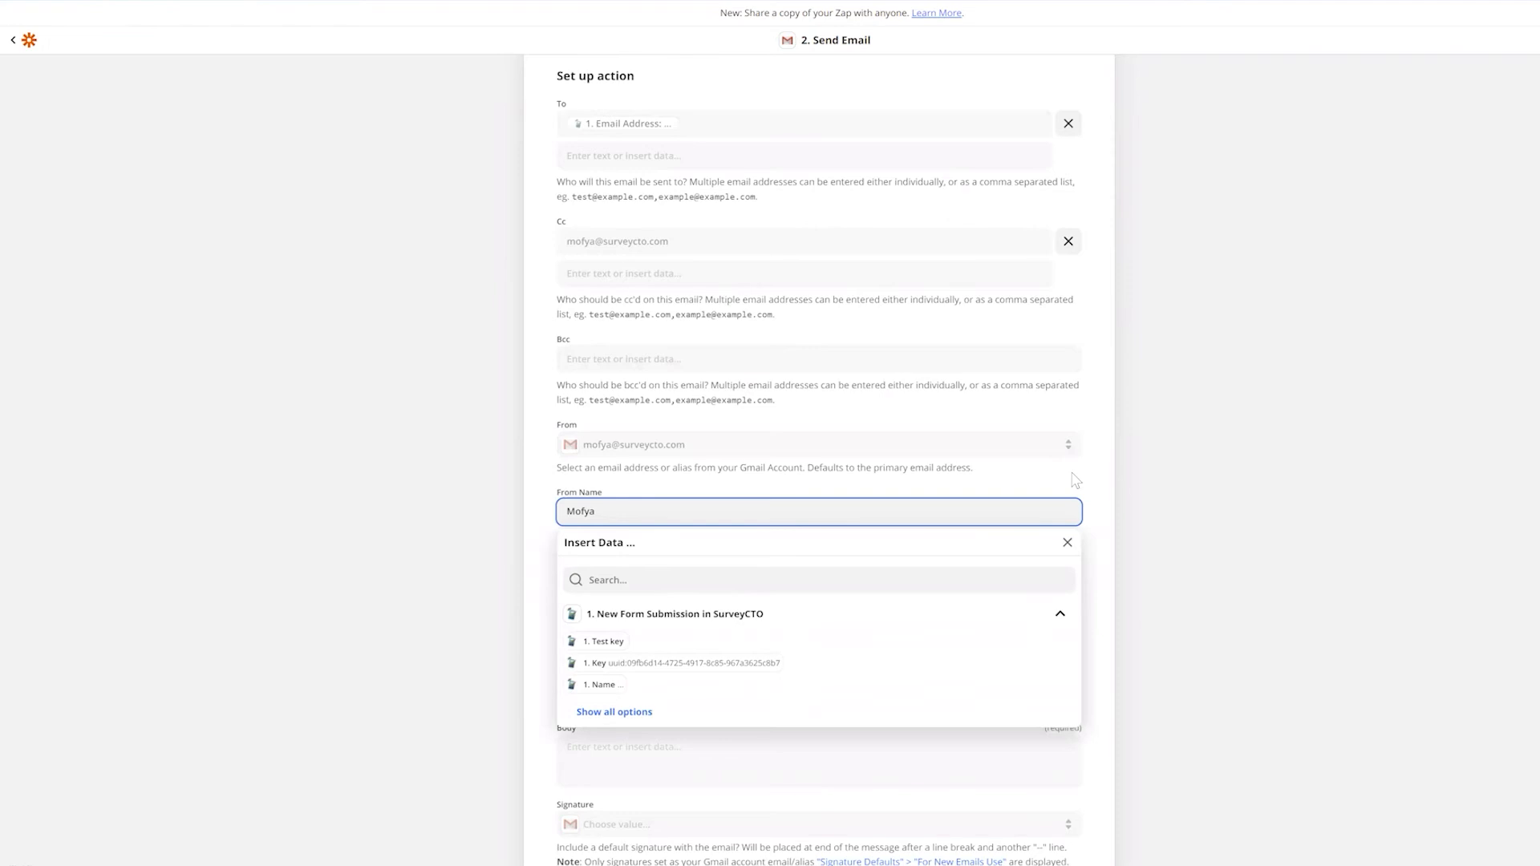
left_click(1068, 542)
Make the subject 'Registration complete -' followed by the New ID Key field
scroll(684, 564, "down", 3)
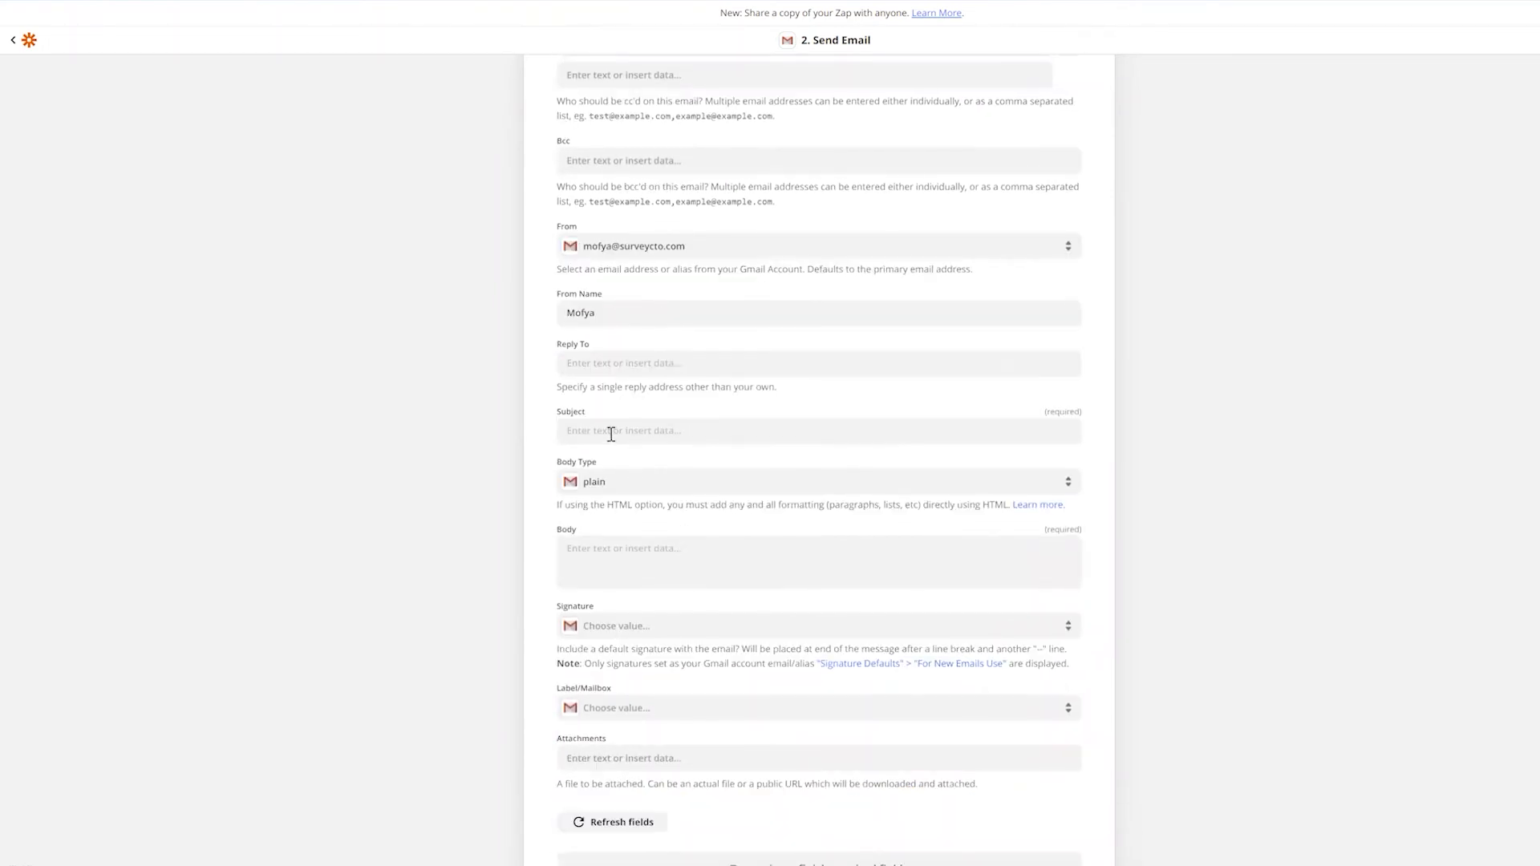
left_click(611, 434)
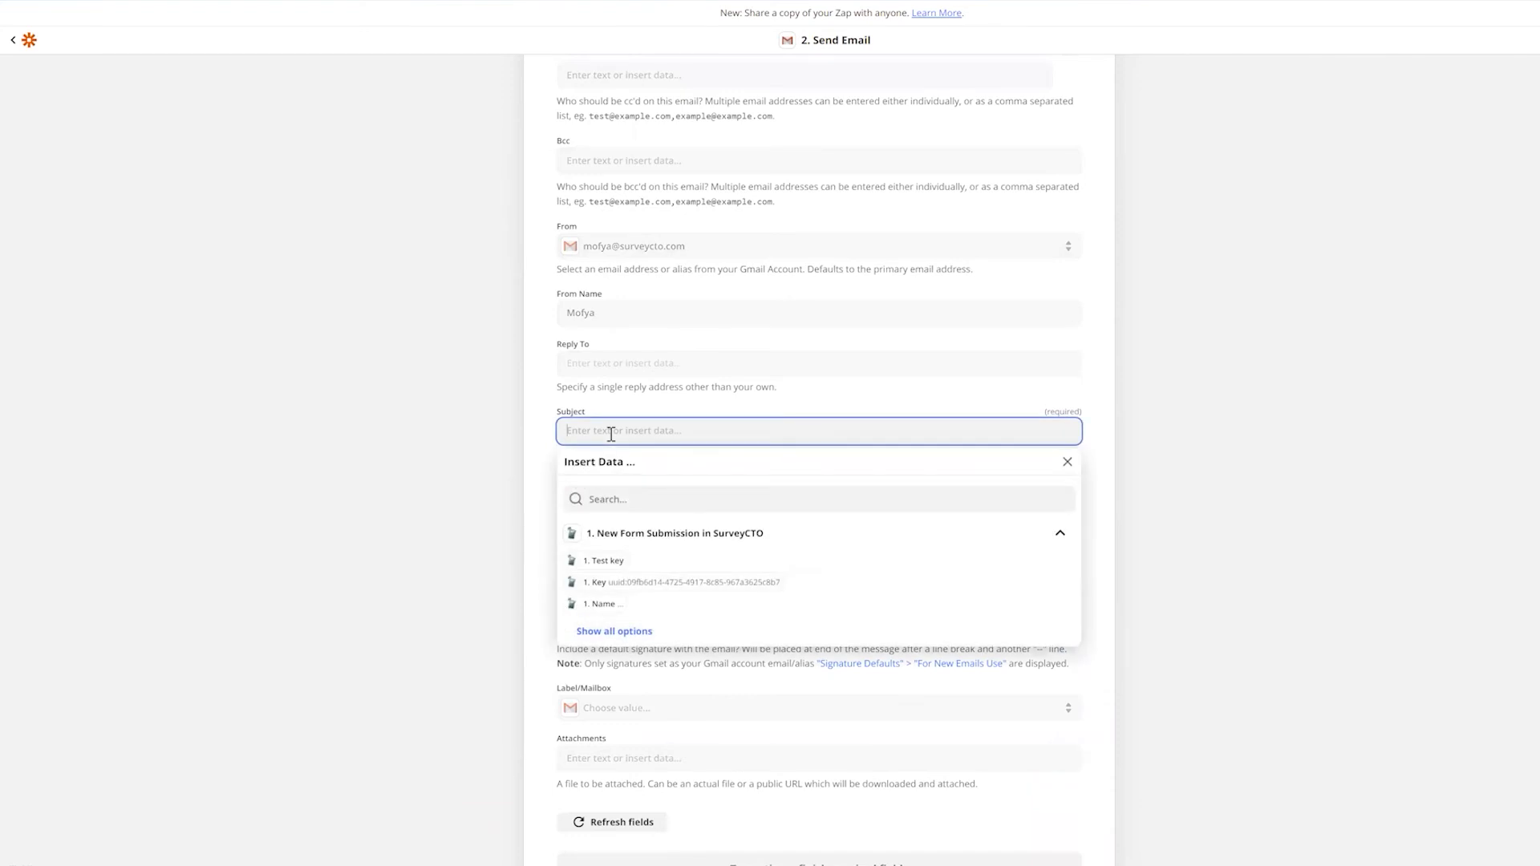
type("Registration complete")
left_click(649, 430)
key("BackSpace")
type("p")
left_click(649, 499)
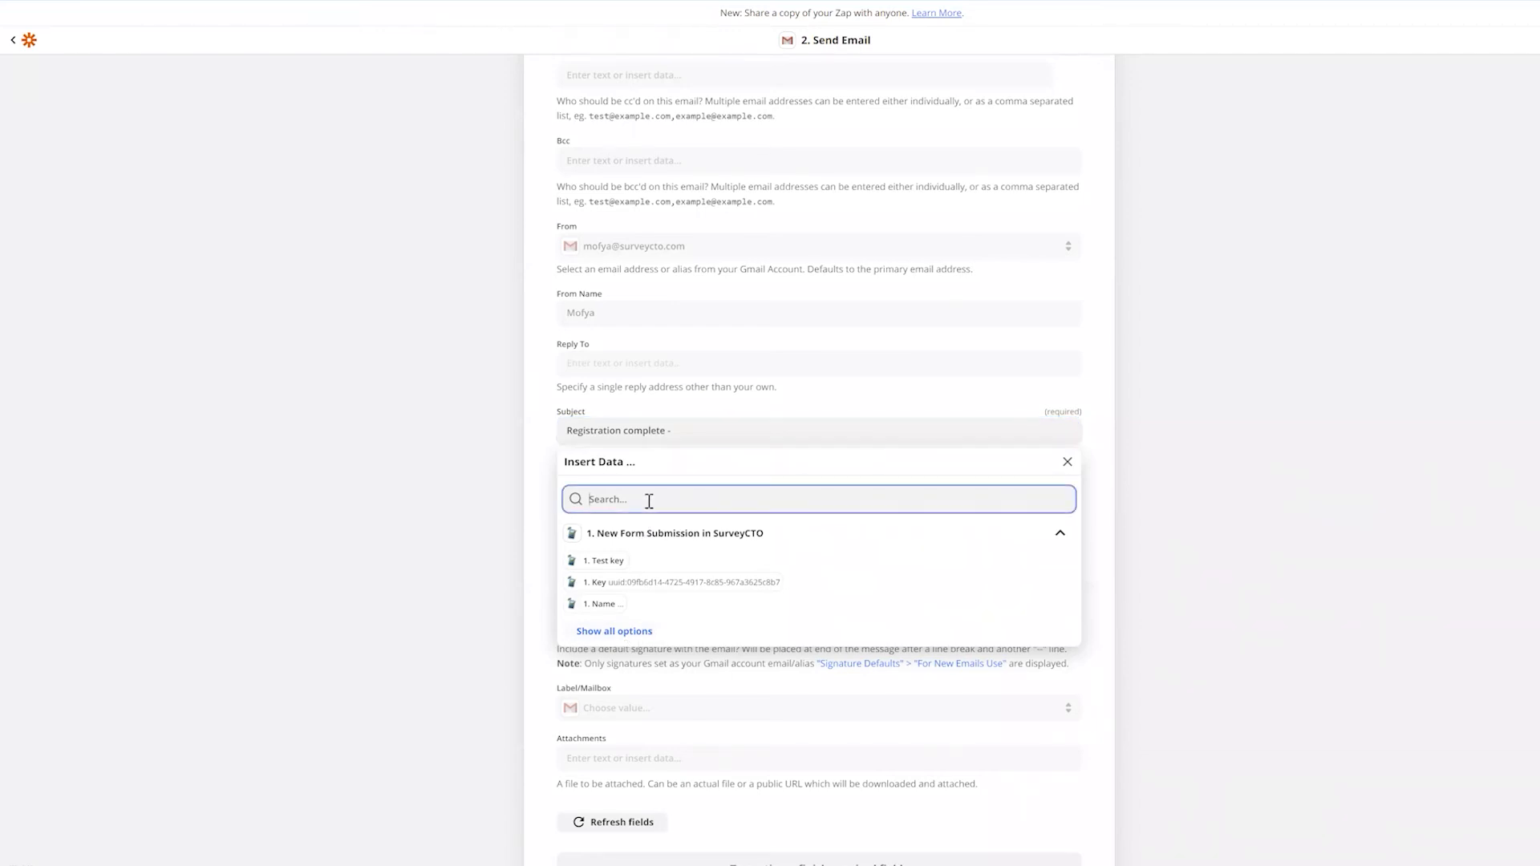
type("key")
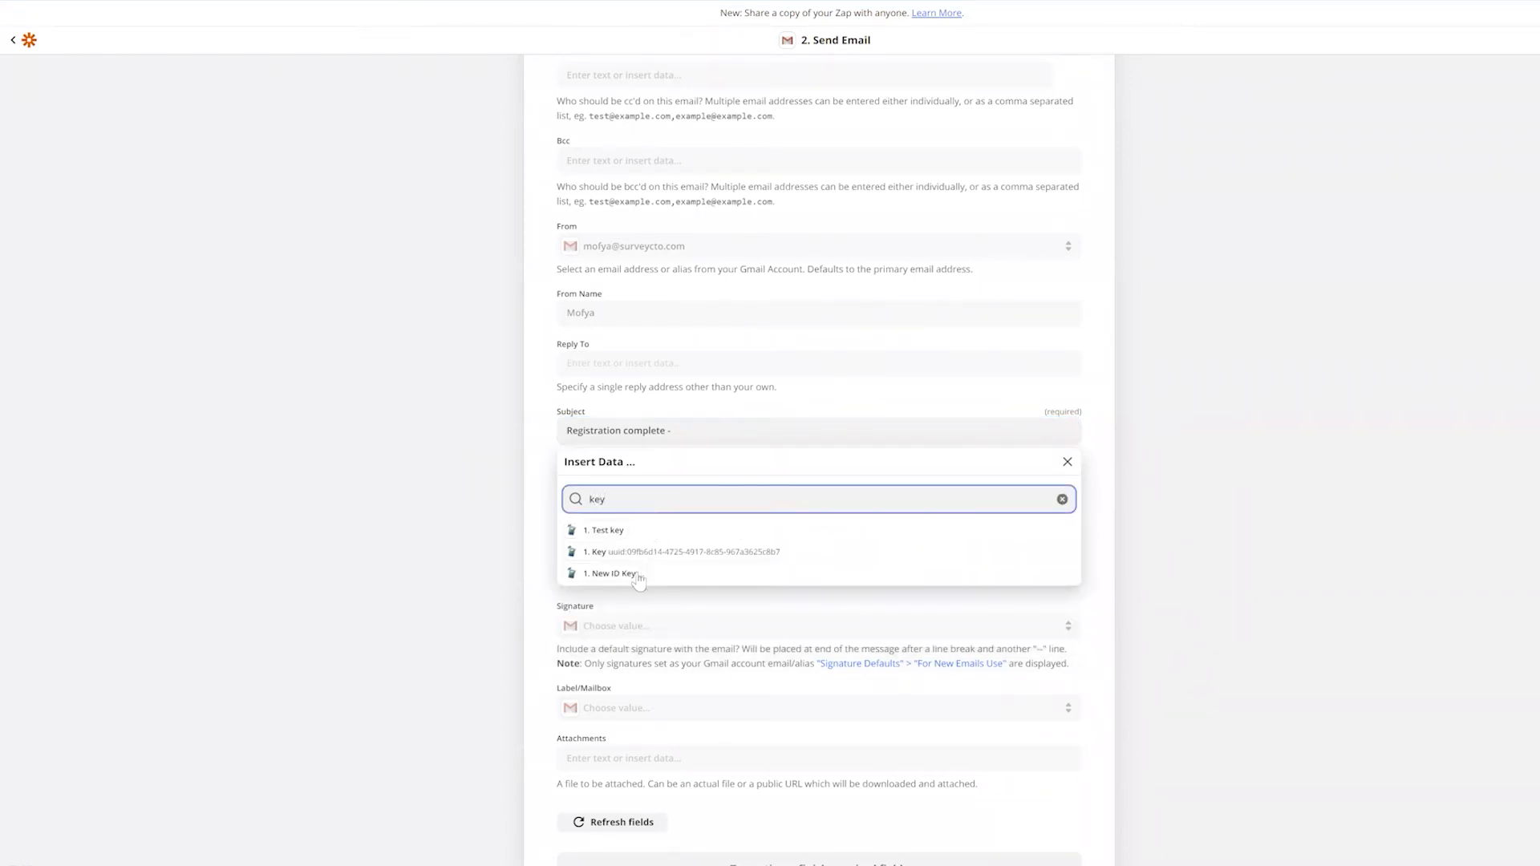
left_click(620, 574)
left_click(784, 430)
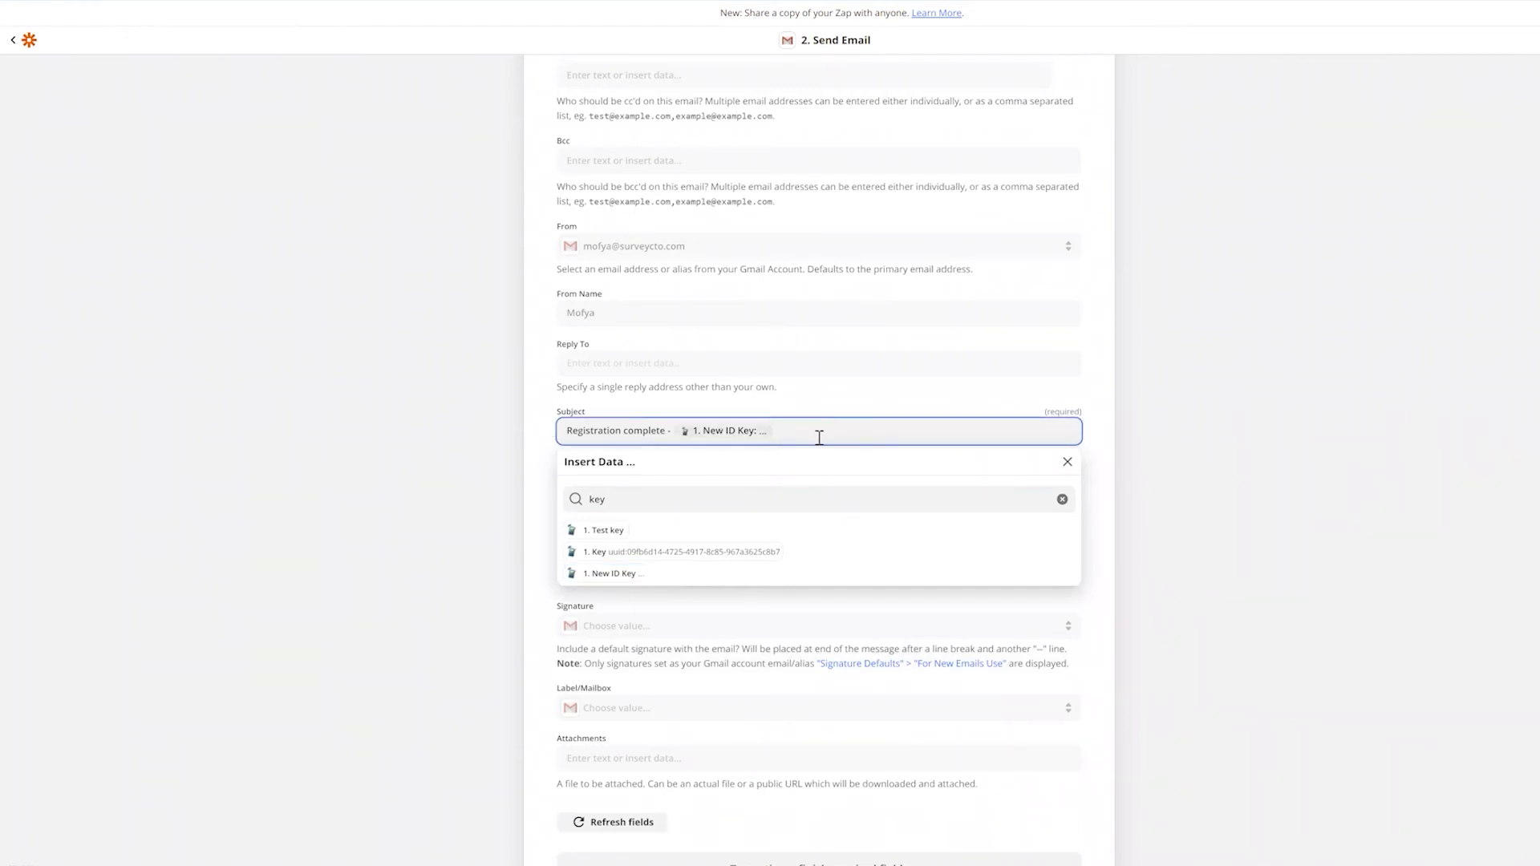
left_click(917, 396)
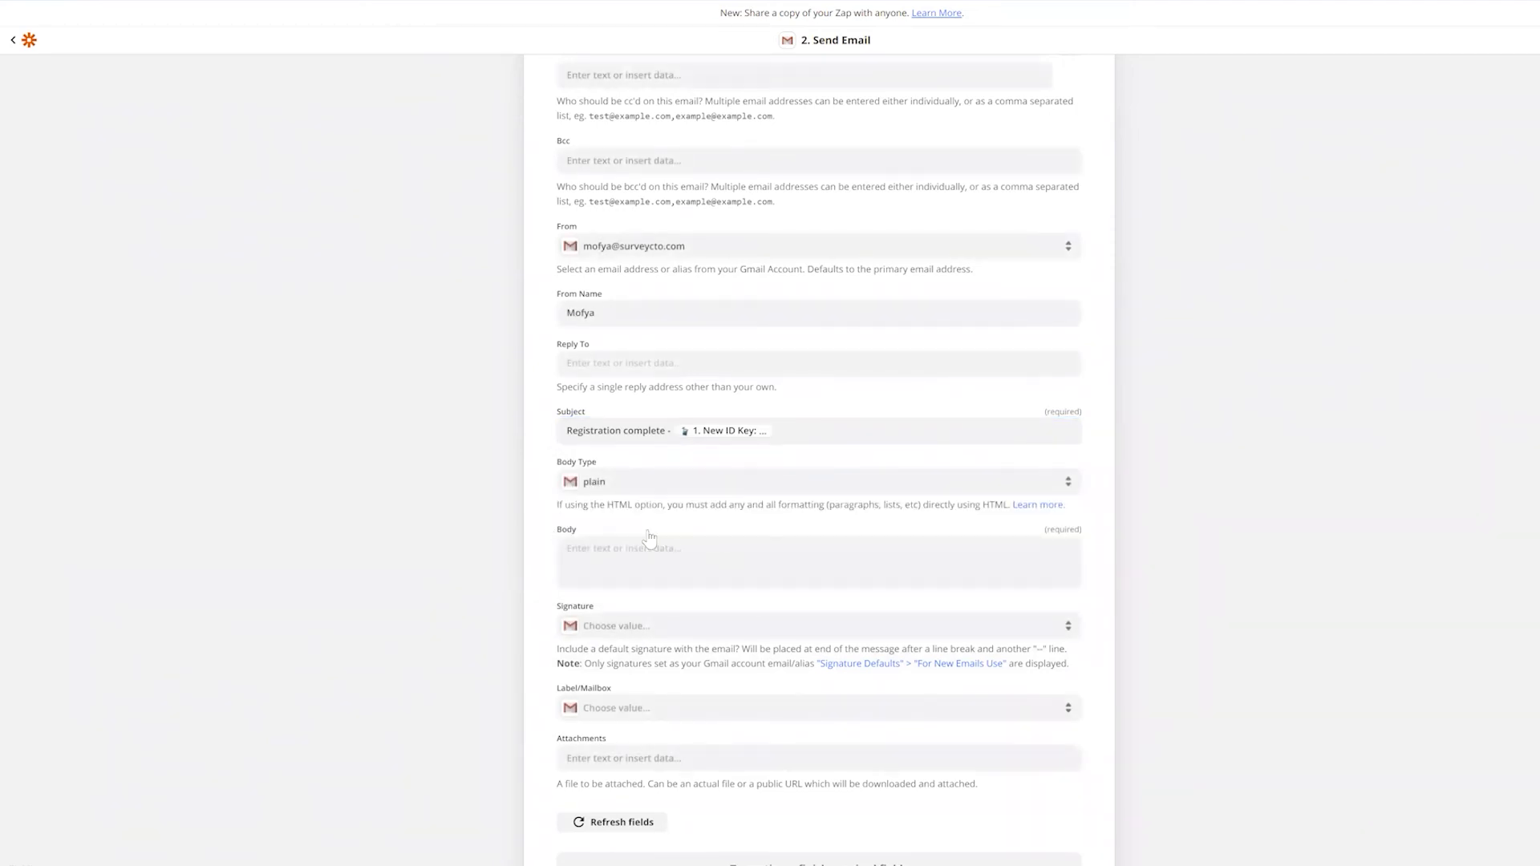
Start the body with 'Hi' plus Name, then 'Your submission had the following information:'
left_click(651, 547)
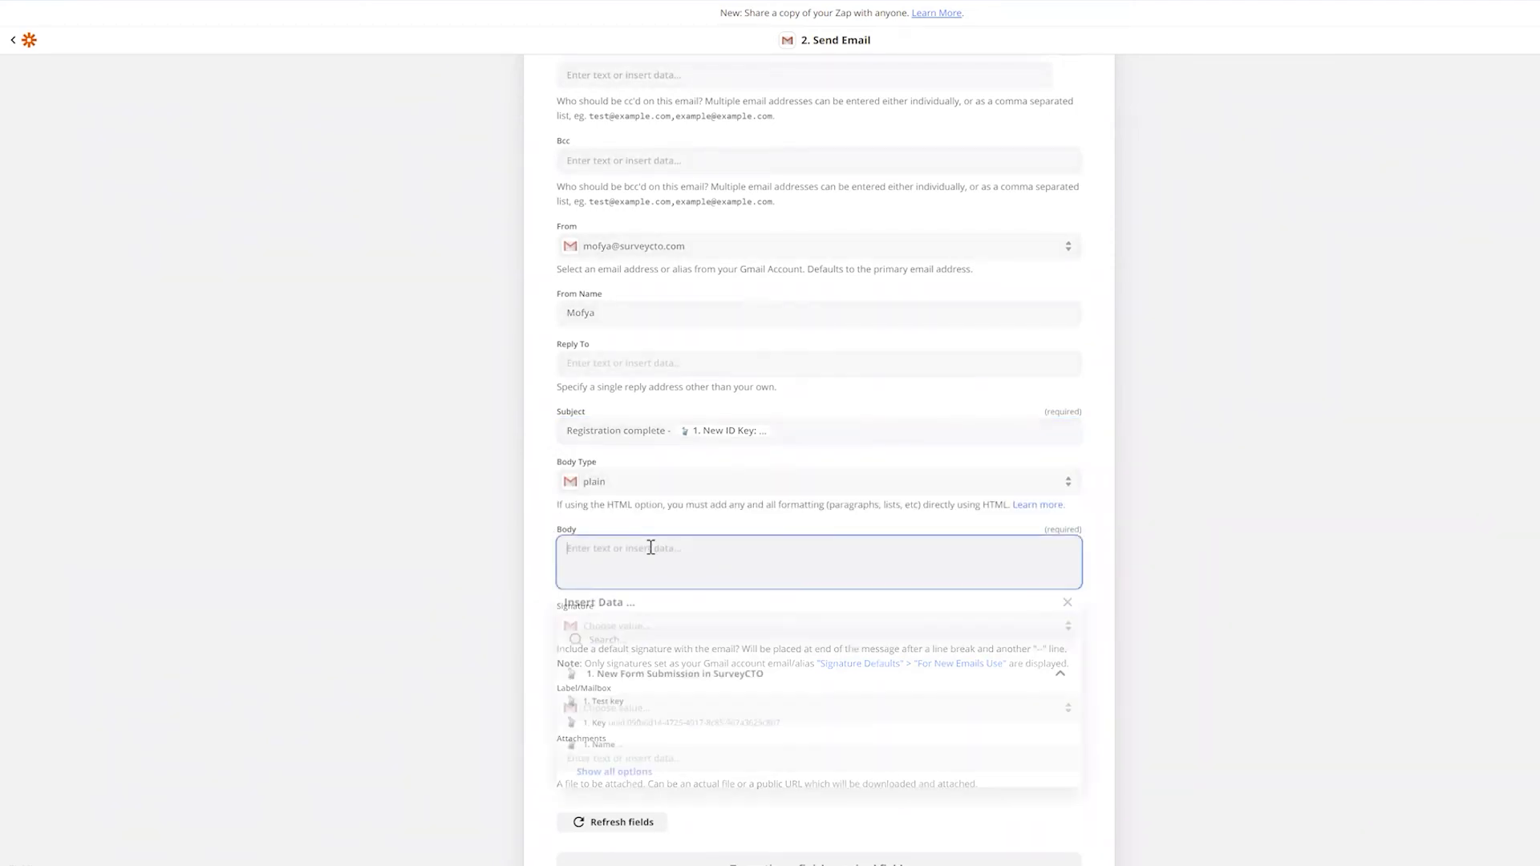
type("Hi")
left_click(691, 638)
type("name")
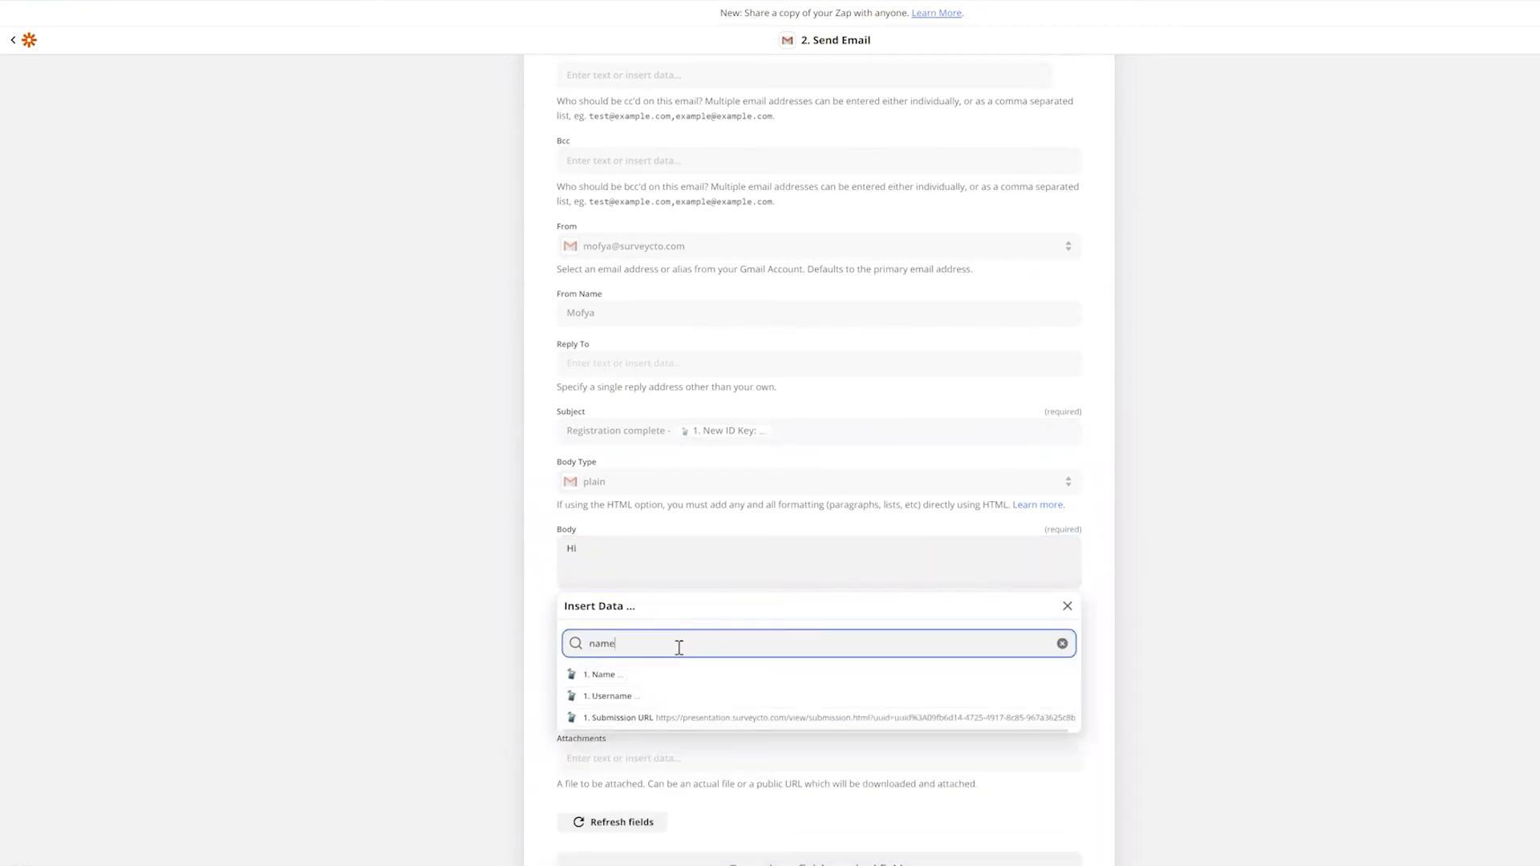
left_click(674, 672)
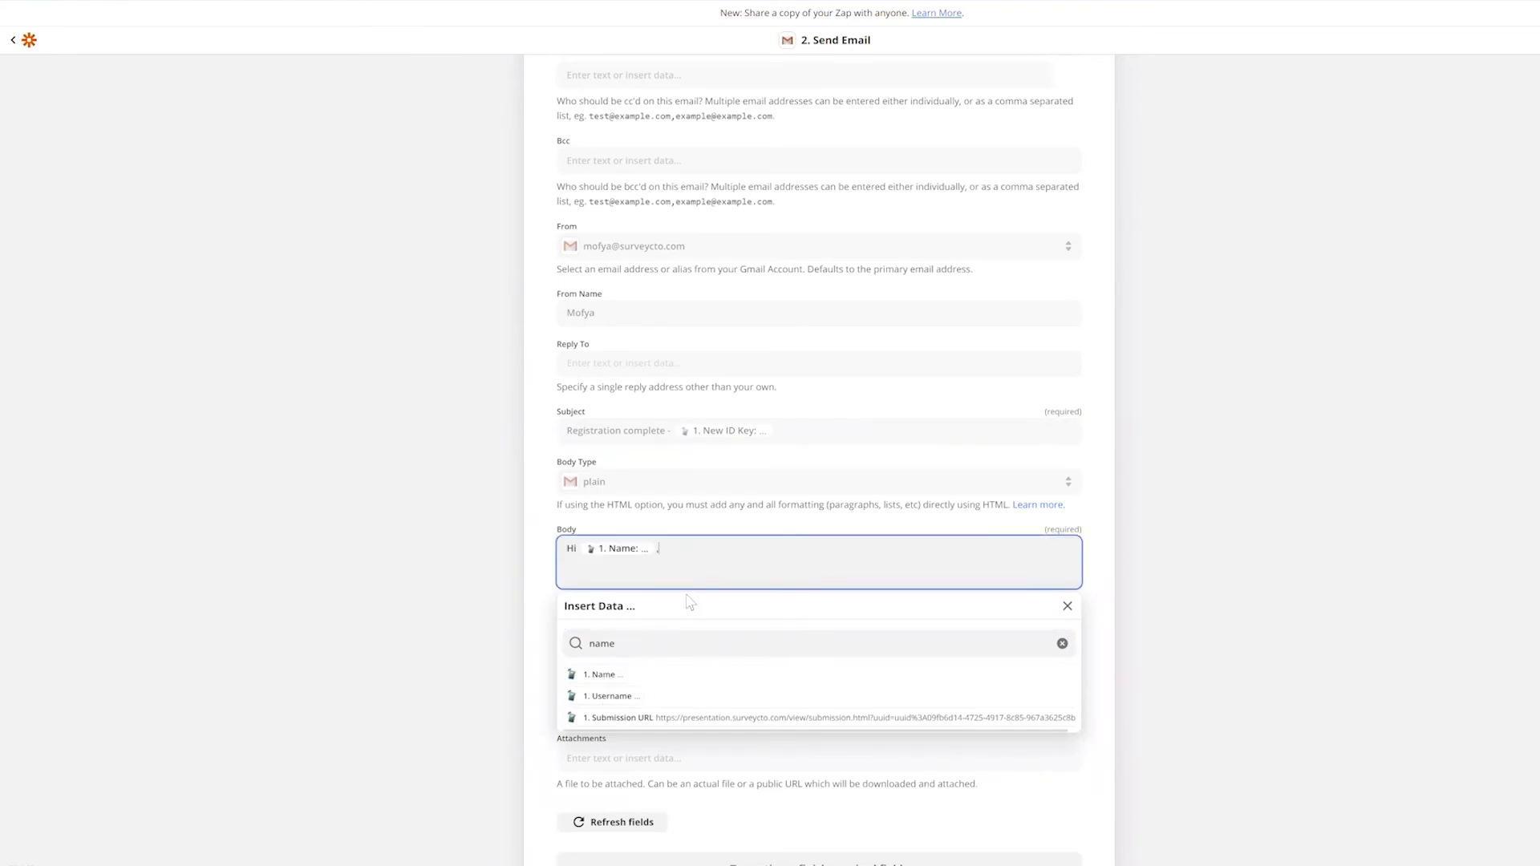
key("Return")
key("Return")
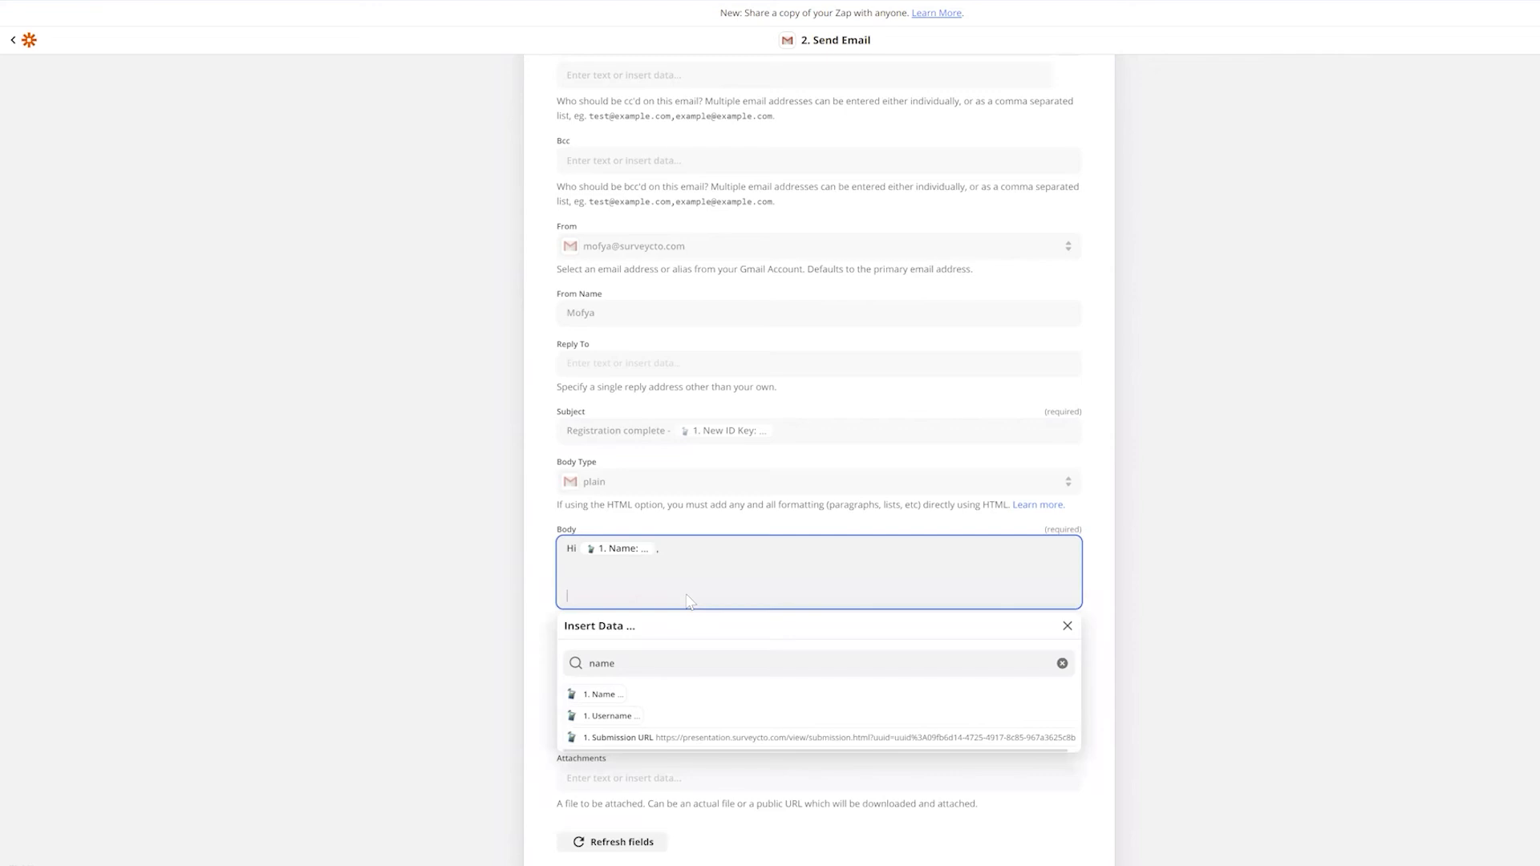
type("Your submission had the following information:")
Add 'Gender:' with the Gender Label field and 'Age:' with the Age field
key("Return")
type("Gender:")
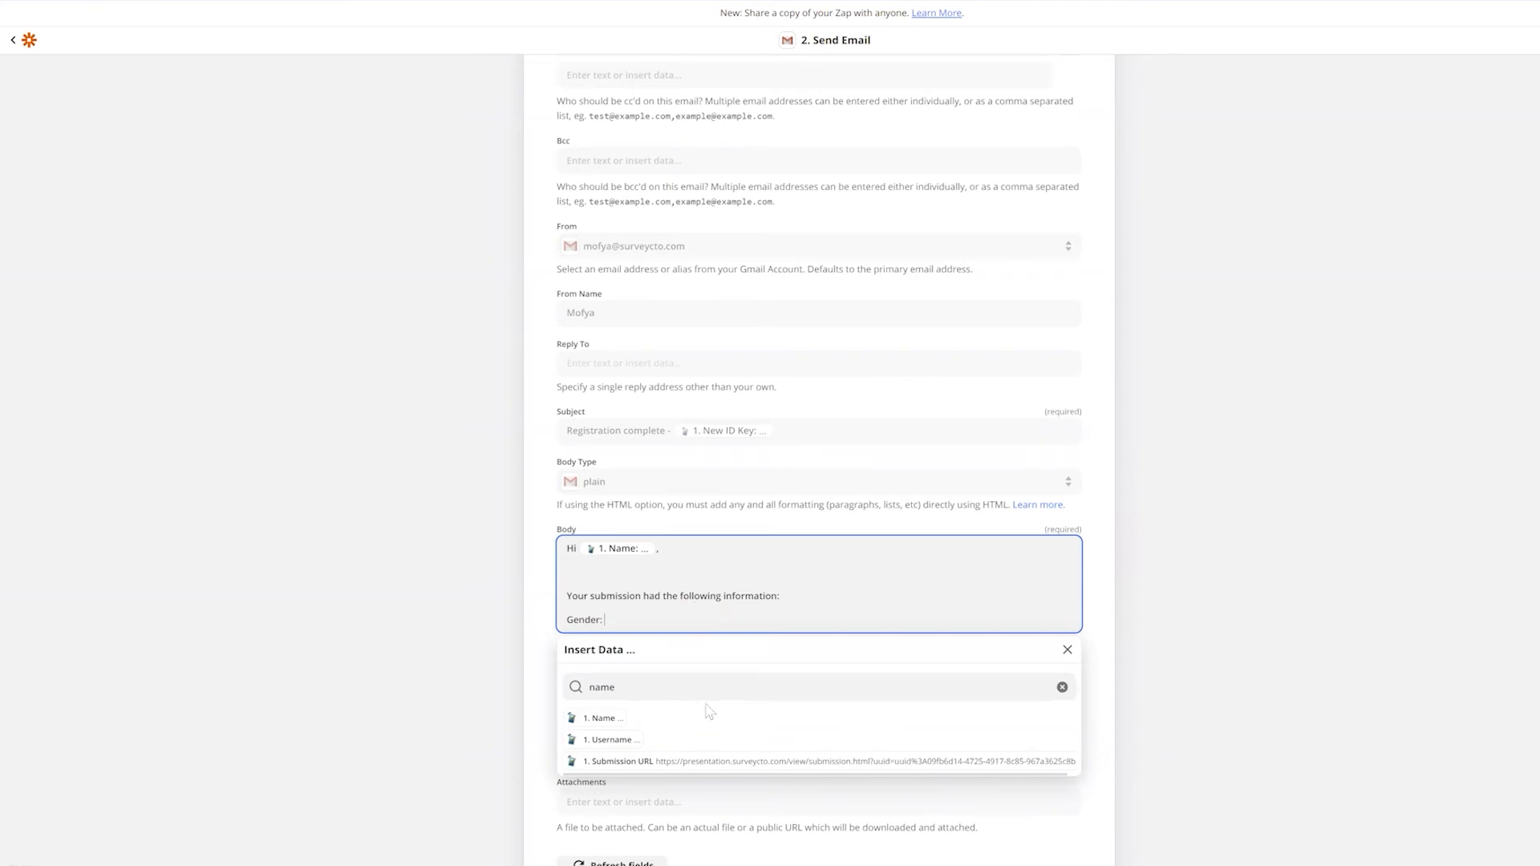
left_click(574, 695)
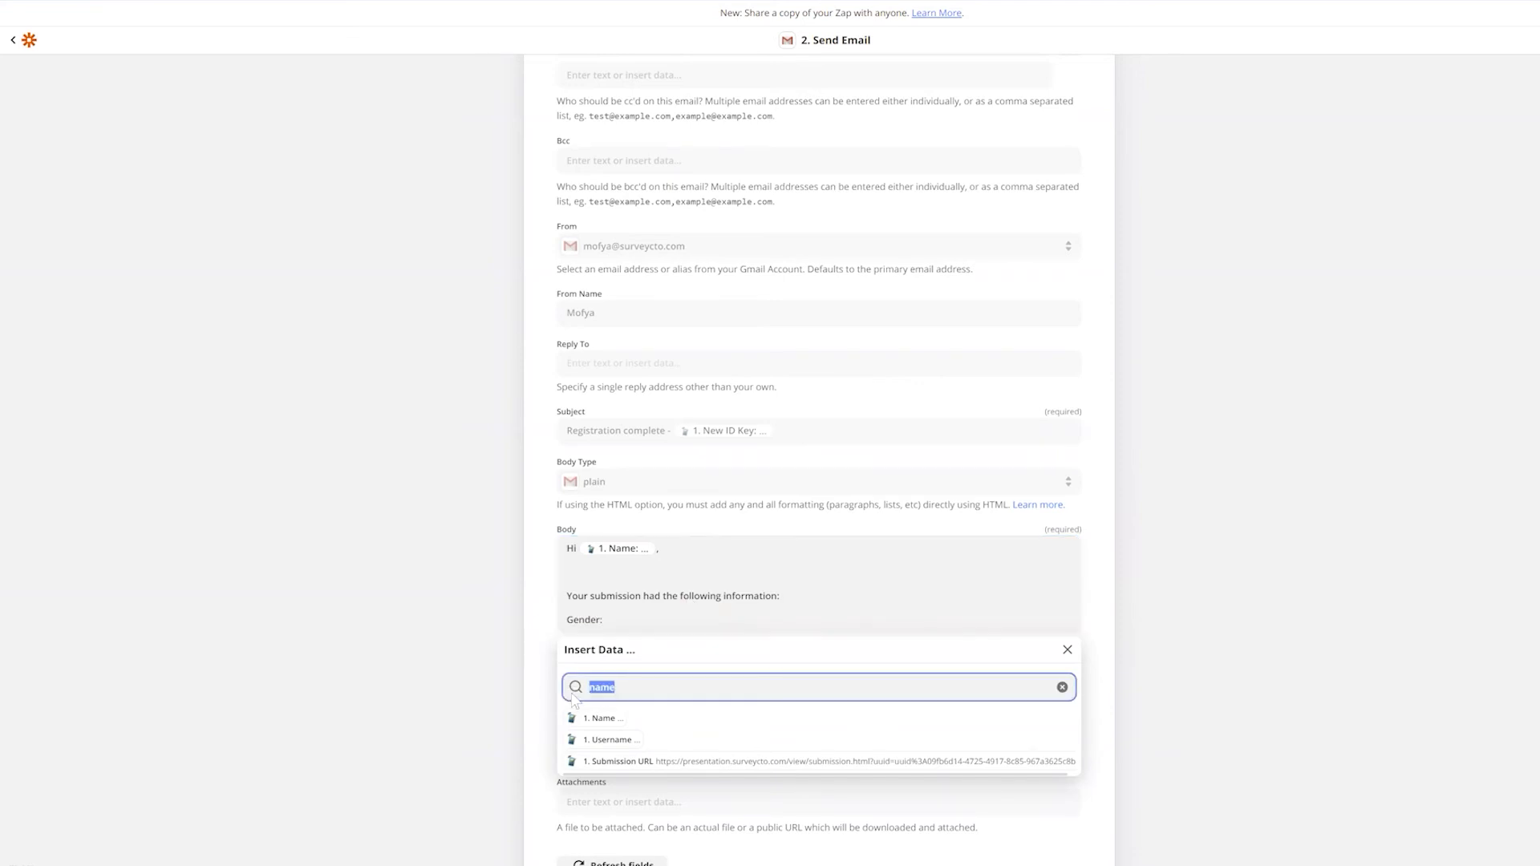
type("gen")
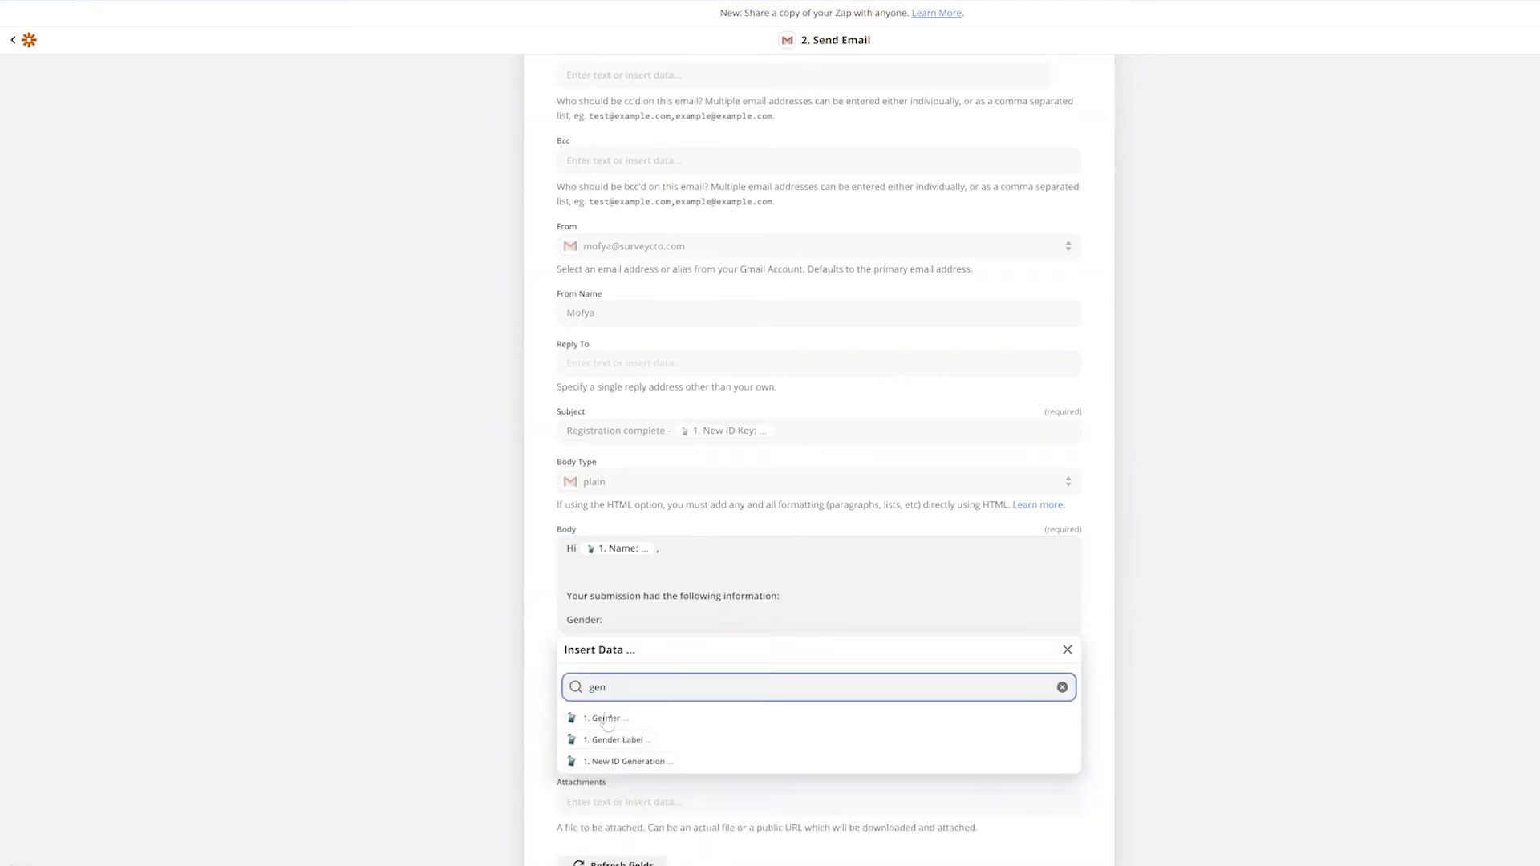
left_click(613, 740)
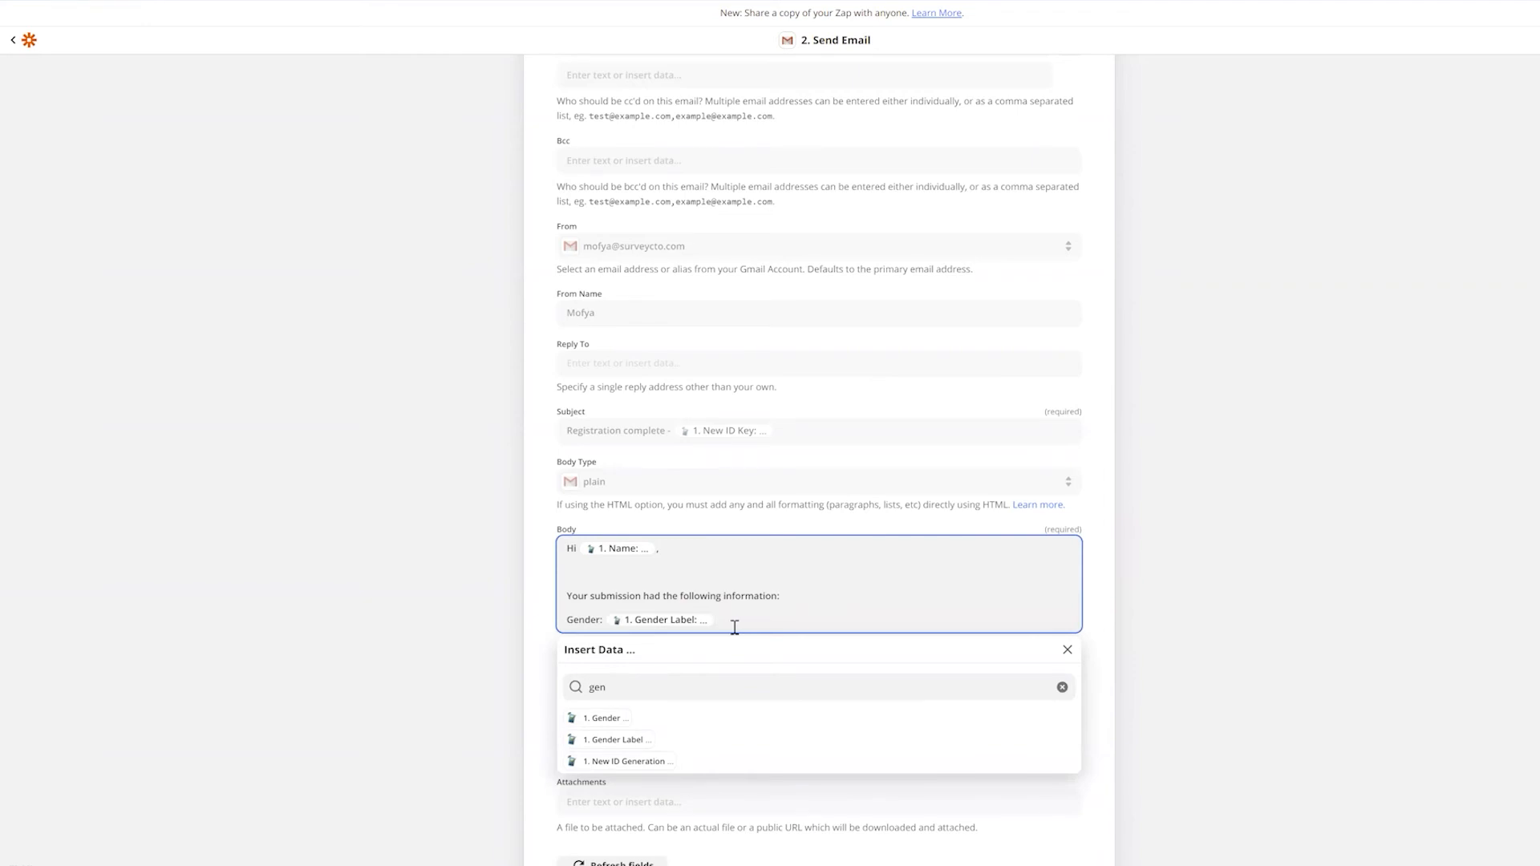
key("Return")
type("Age:")
left_click(575, 714)
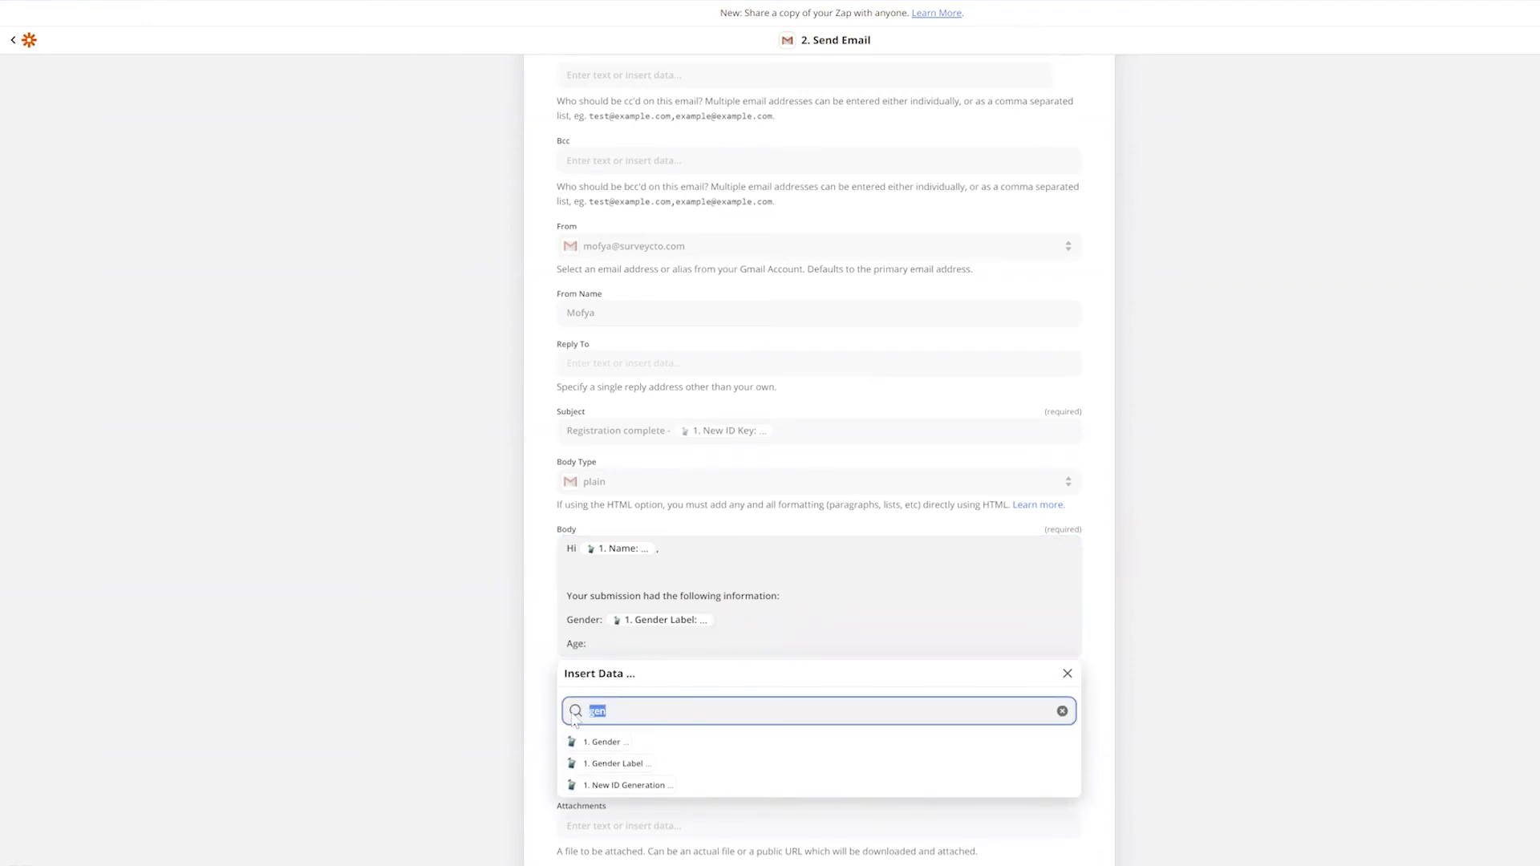
type("age")
left_click(596, 742)
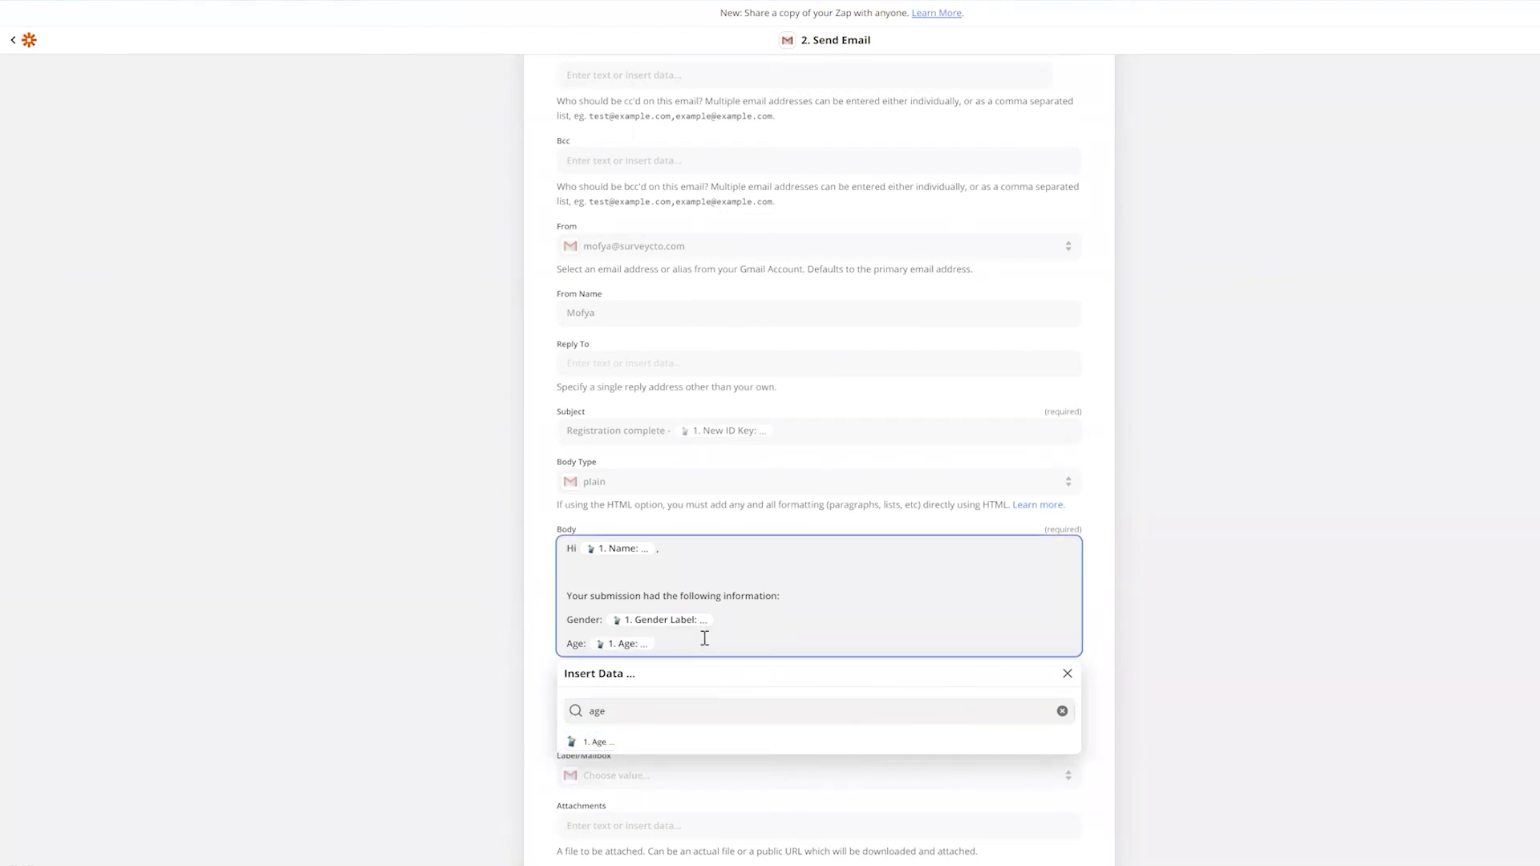
End the body with a blank line and 'Thanks', and close the field list
key("Return")
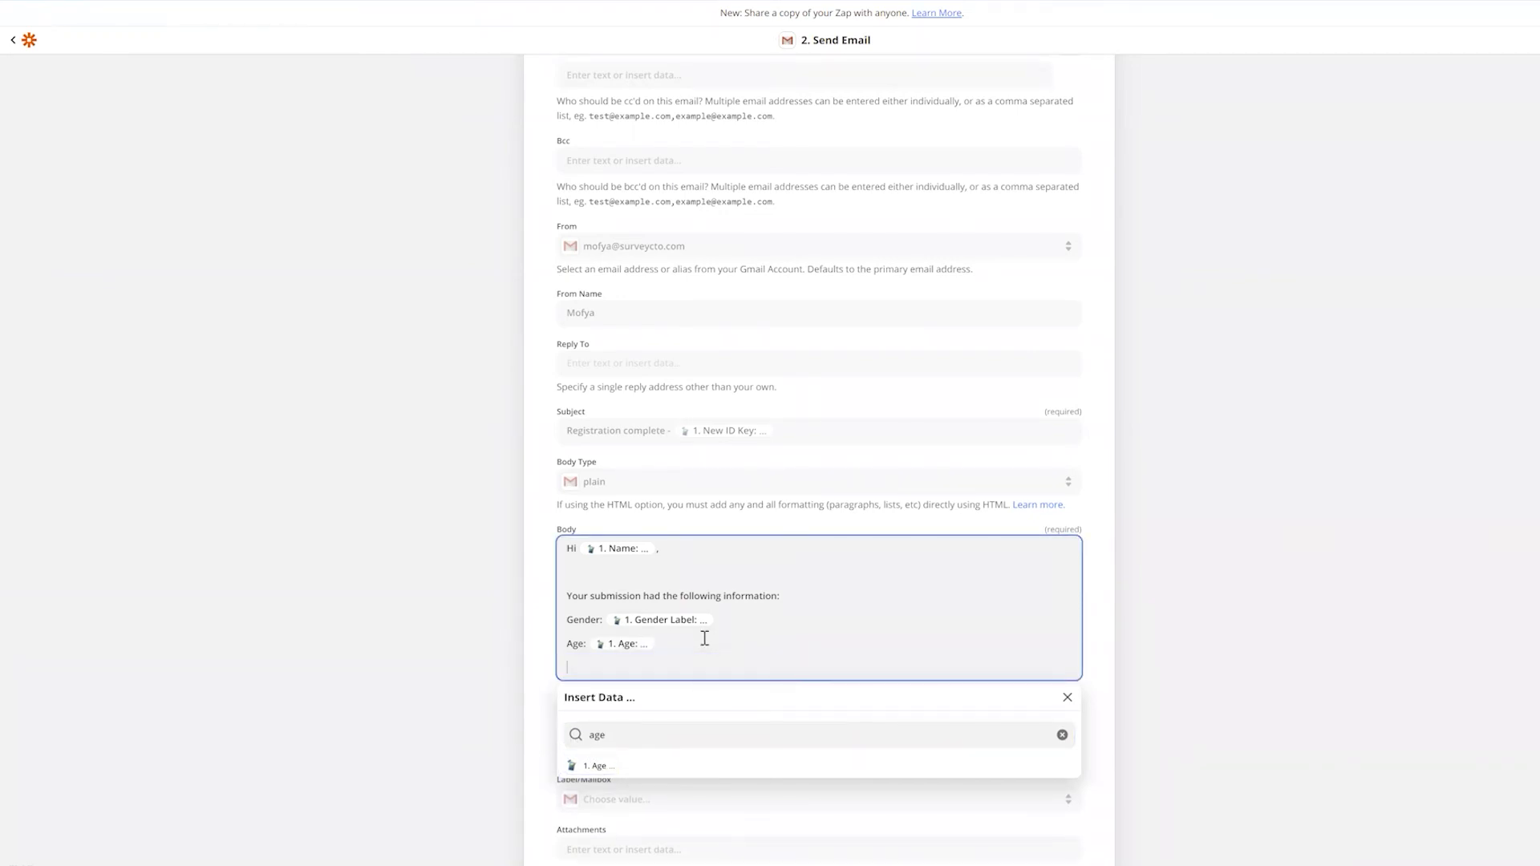
key("Return")
type("Thank")
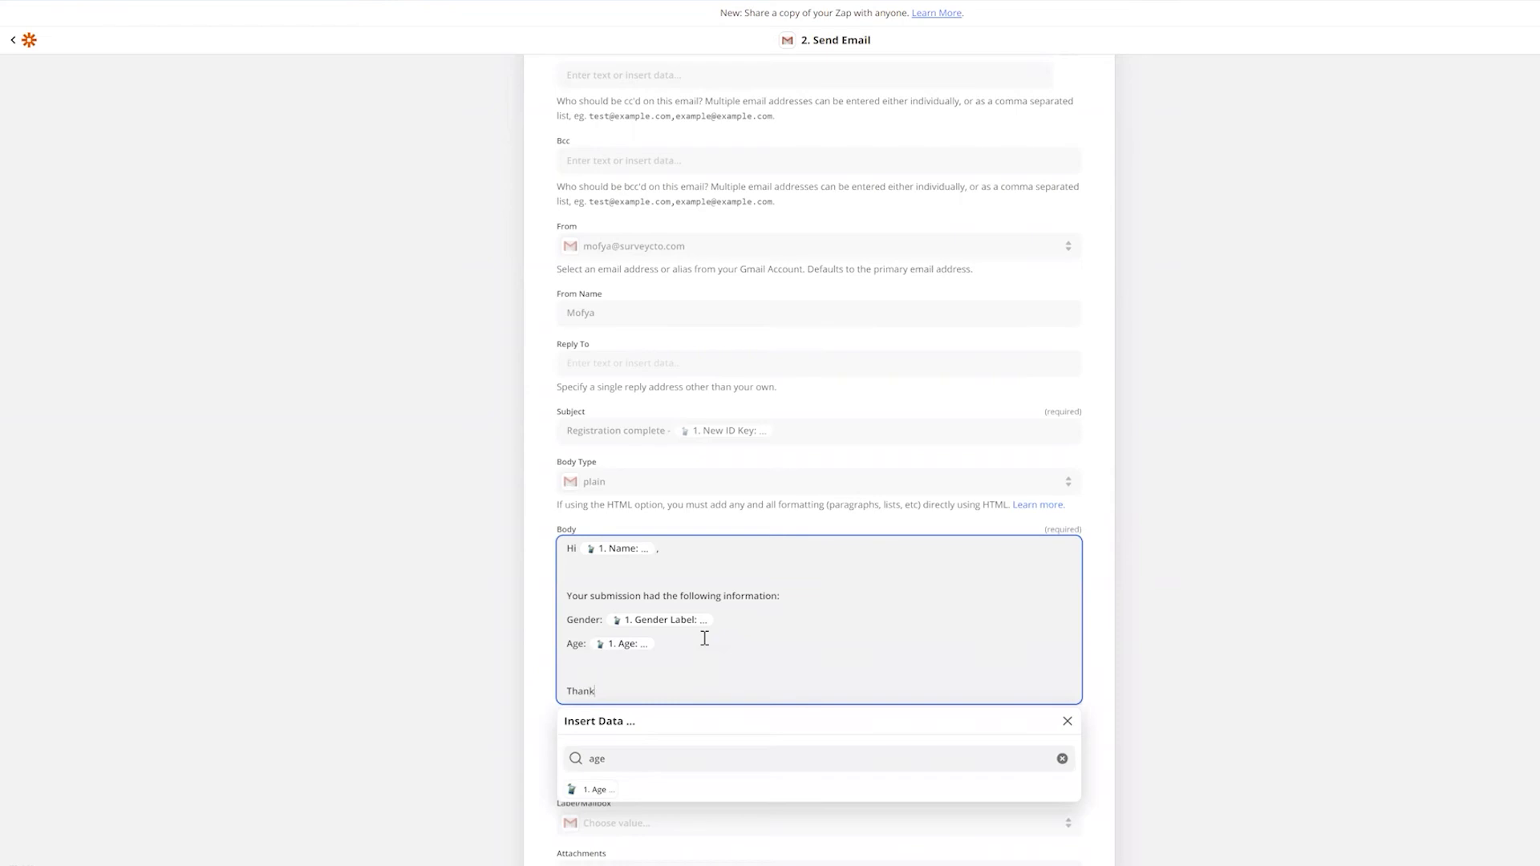
type("s")
scroll(852, 529, "down", 1)
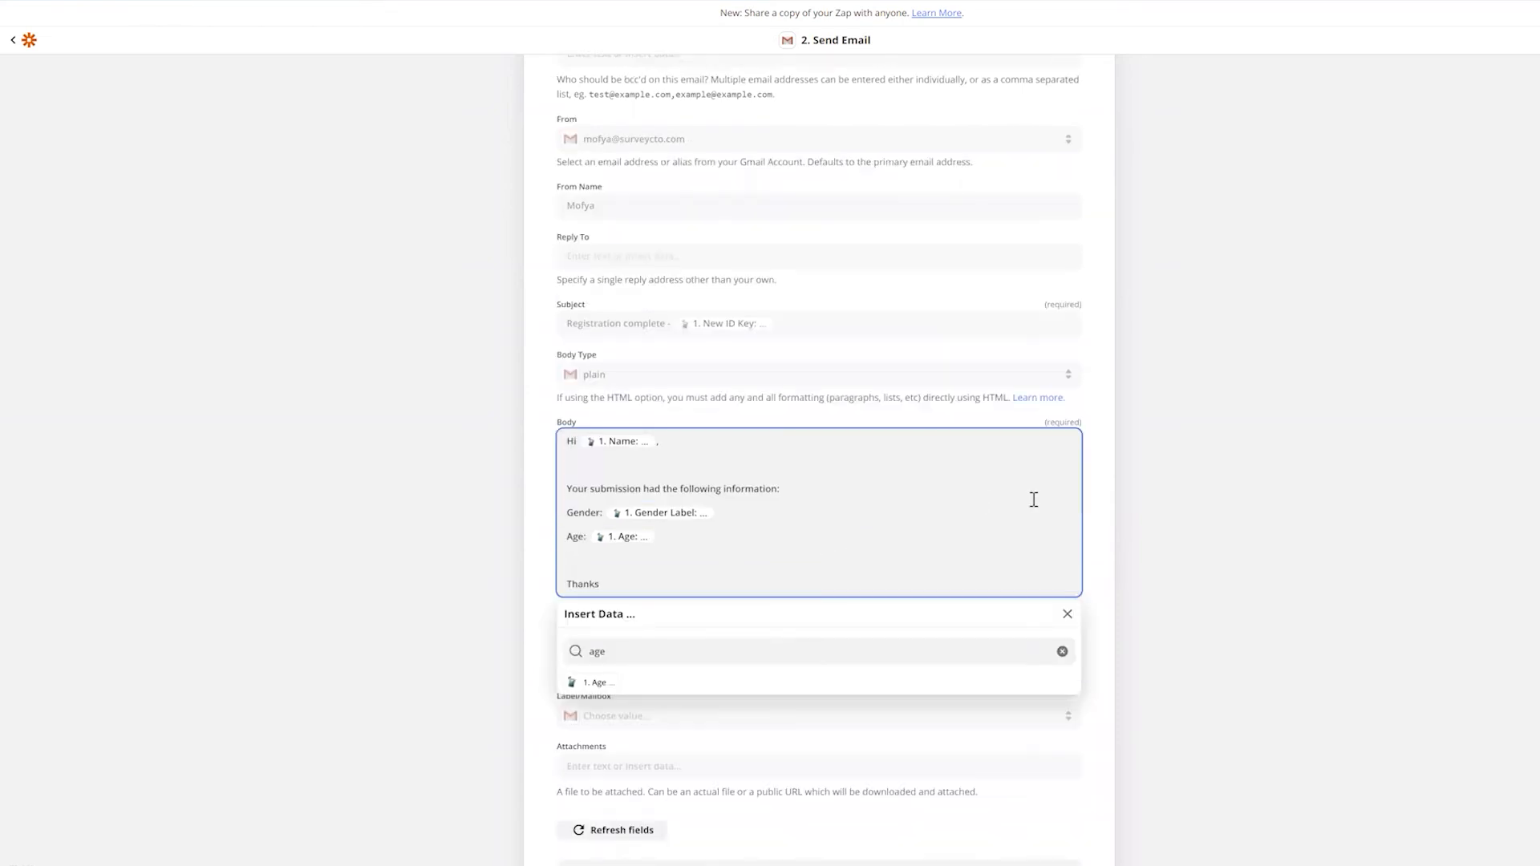
scroll(1107, 509, "down", 2)
key("Escape")
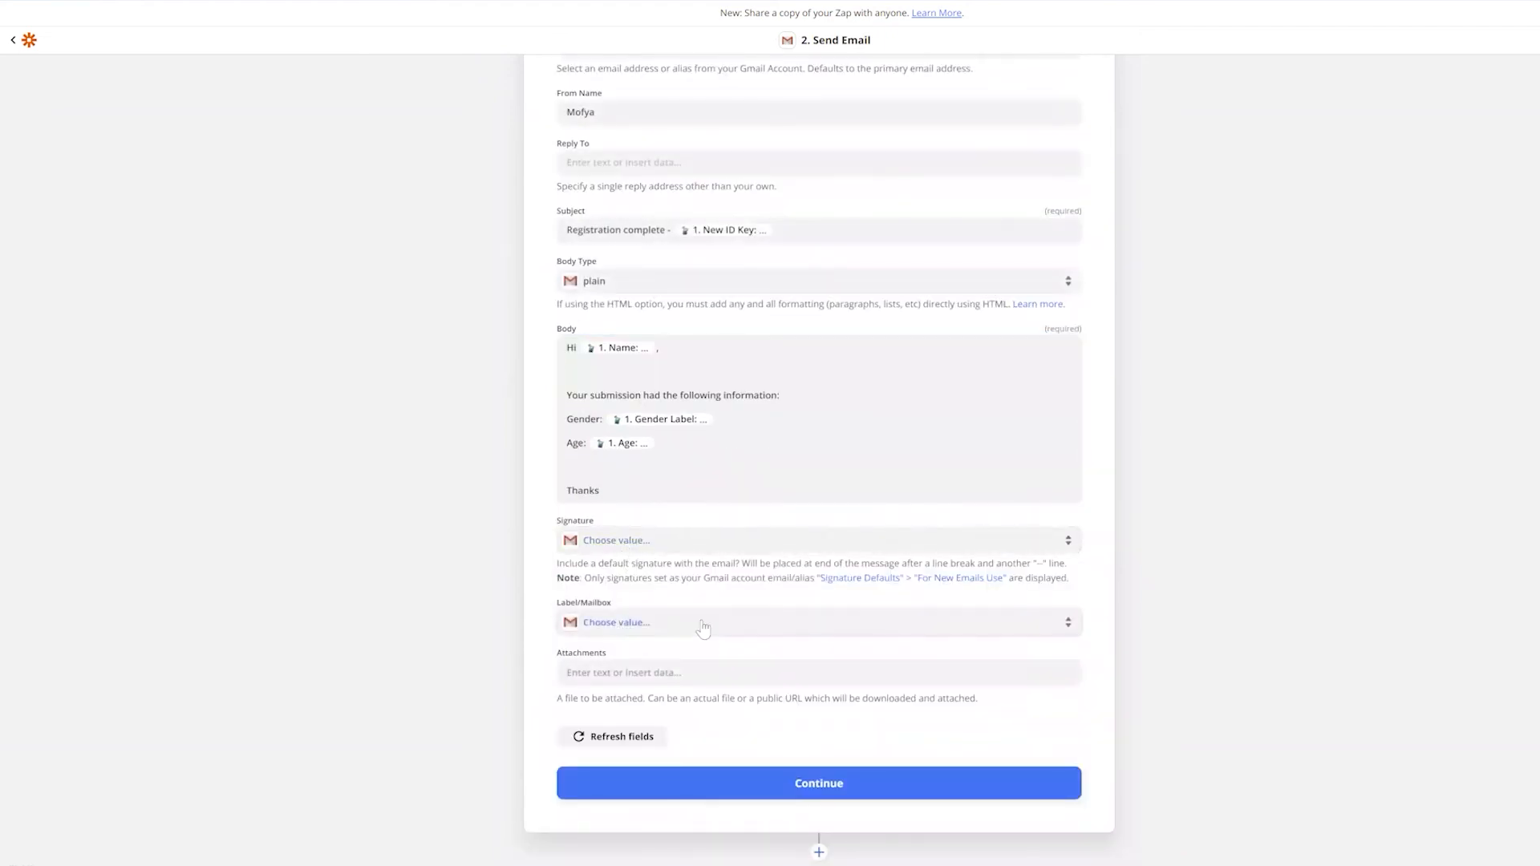
scroll(697, 628, "up", 5)
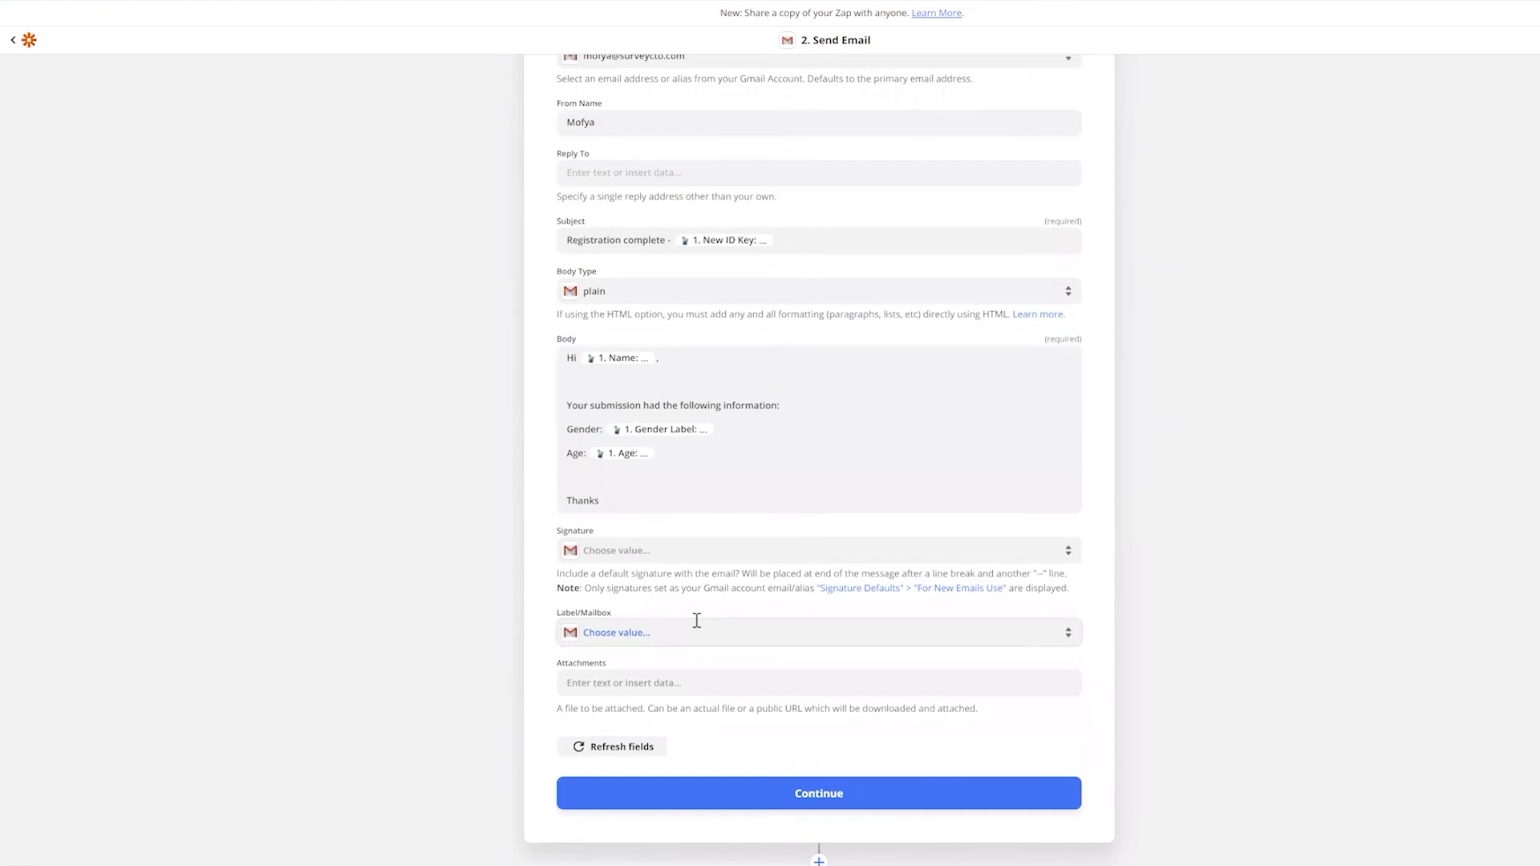
scroll(727, 366, "up", 2)
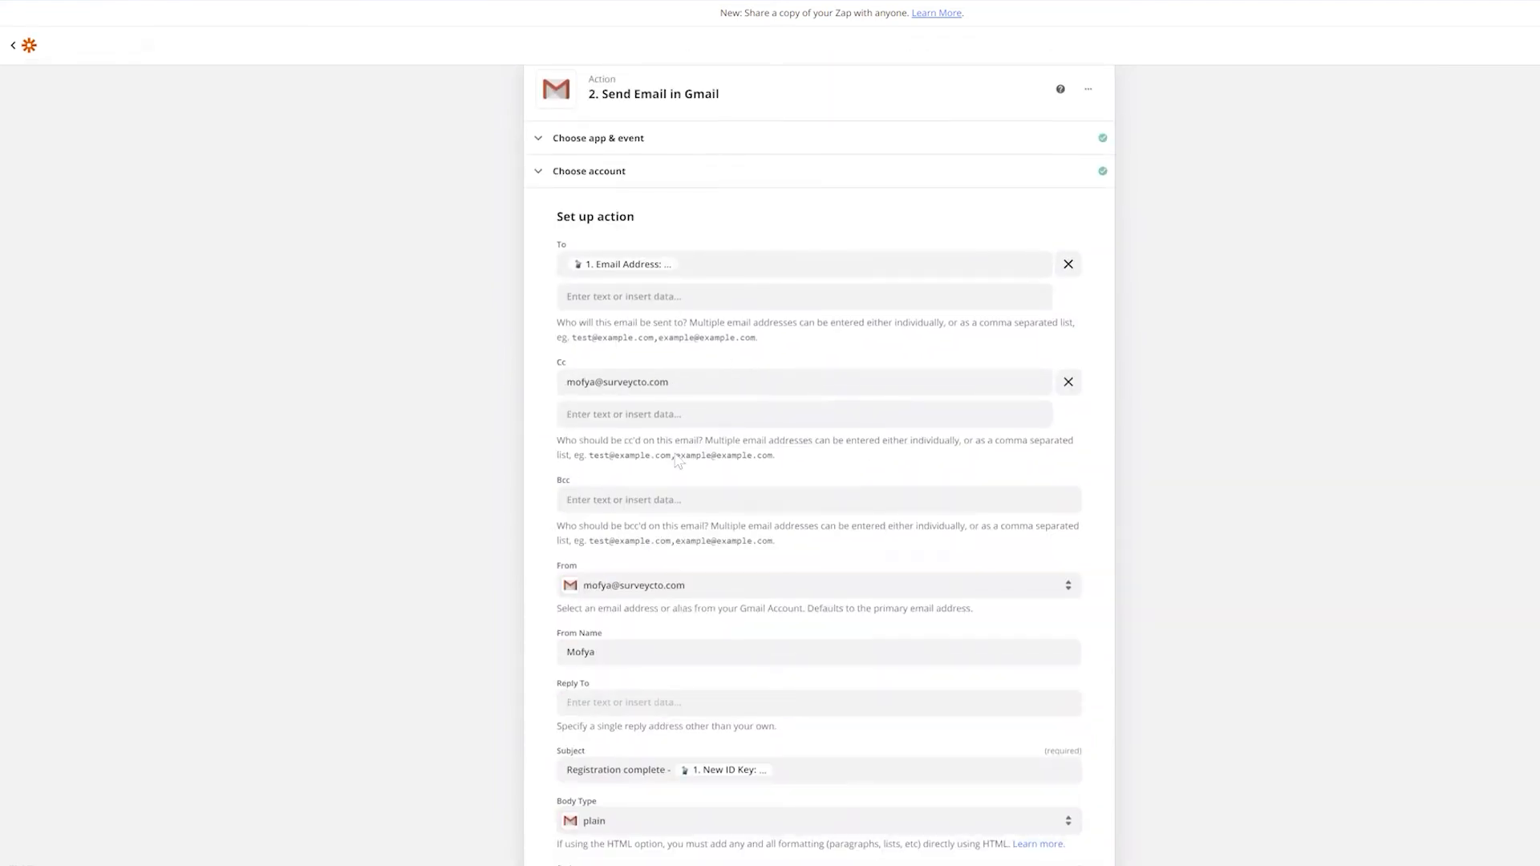
scroll(754, 492, "down", 5)
scroll(803, 648, "down", 1)
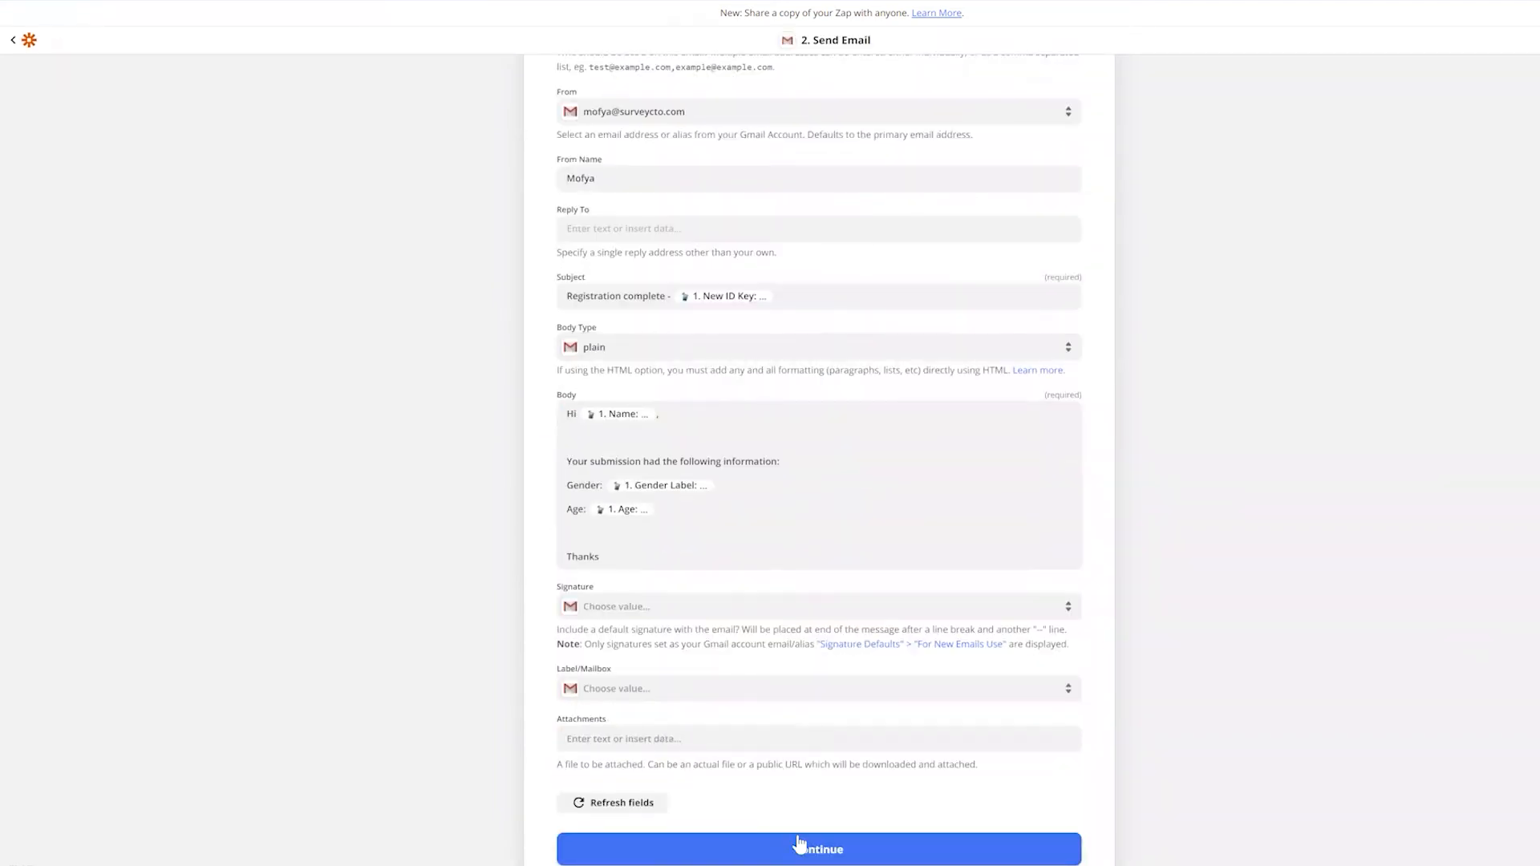
Skip the email step's test, turn the Zap on, and return to SurveyCTO
left_click(816, 852)
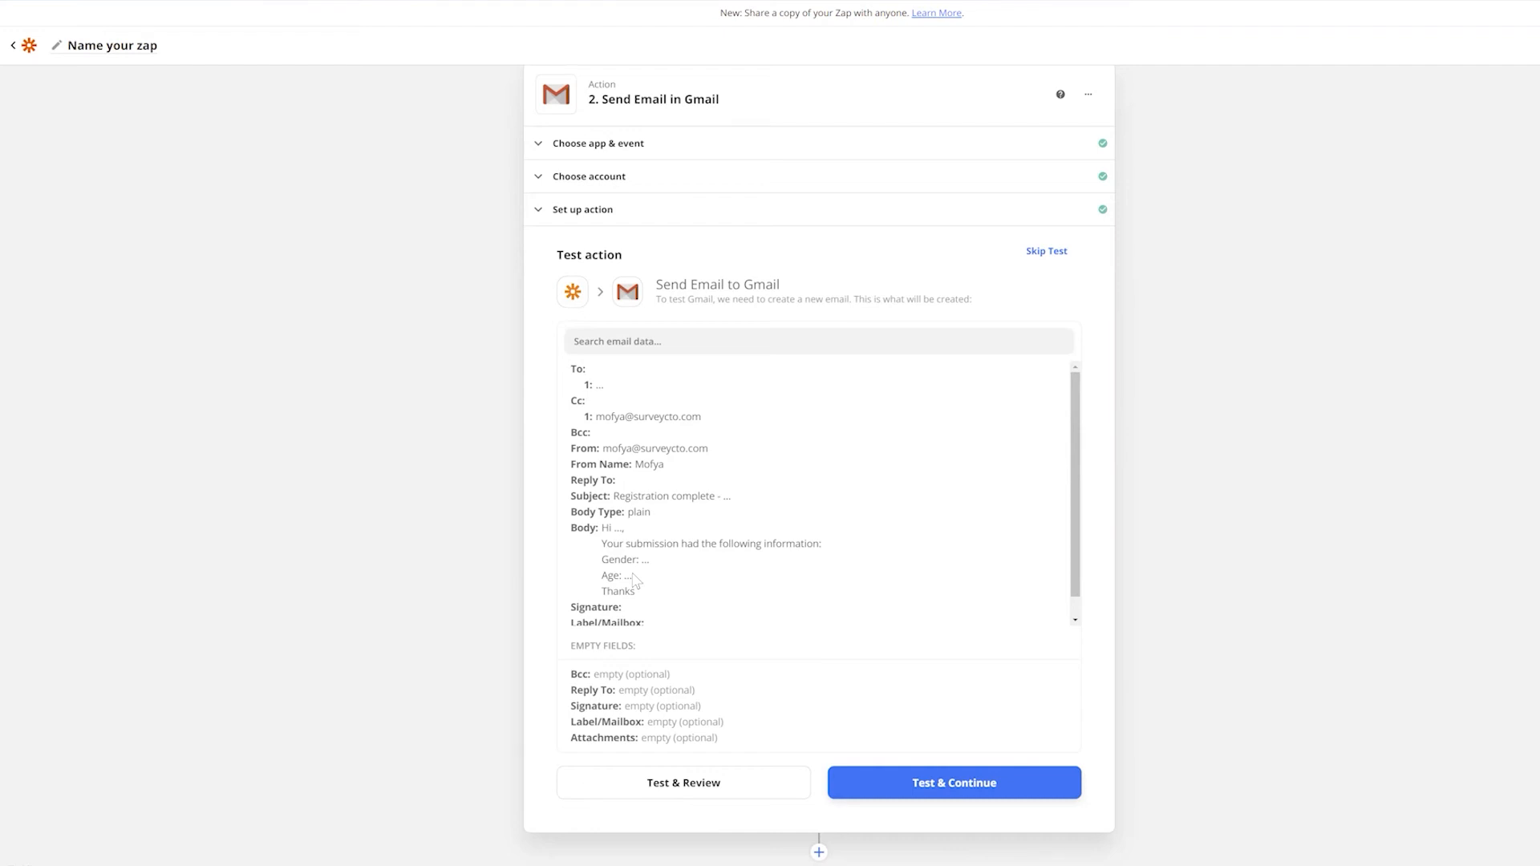
left_click(1046, 251)
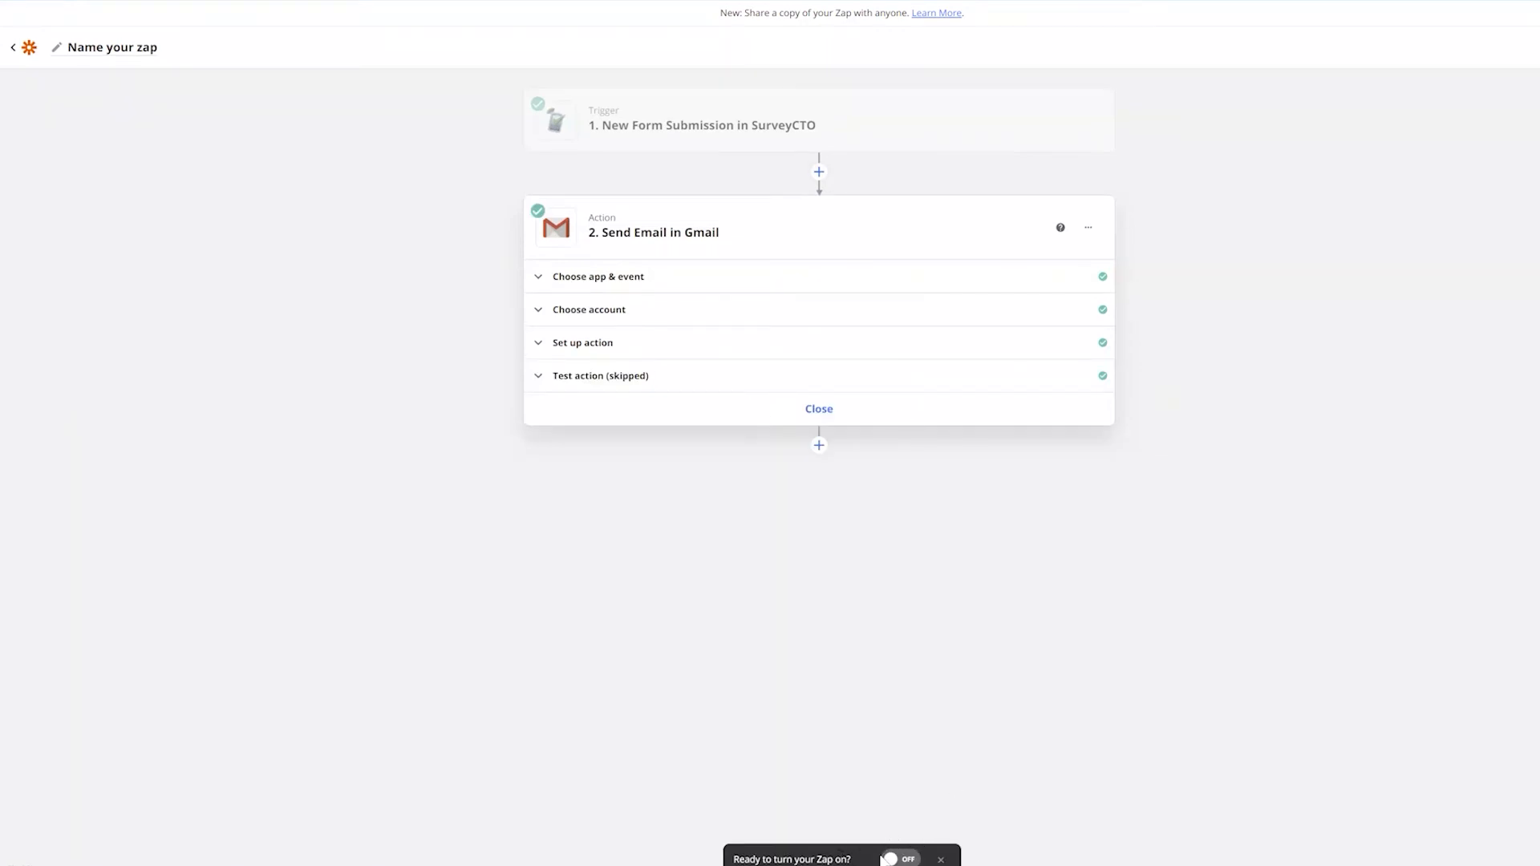
left_click(909, 860)
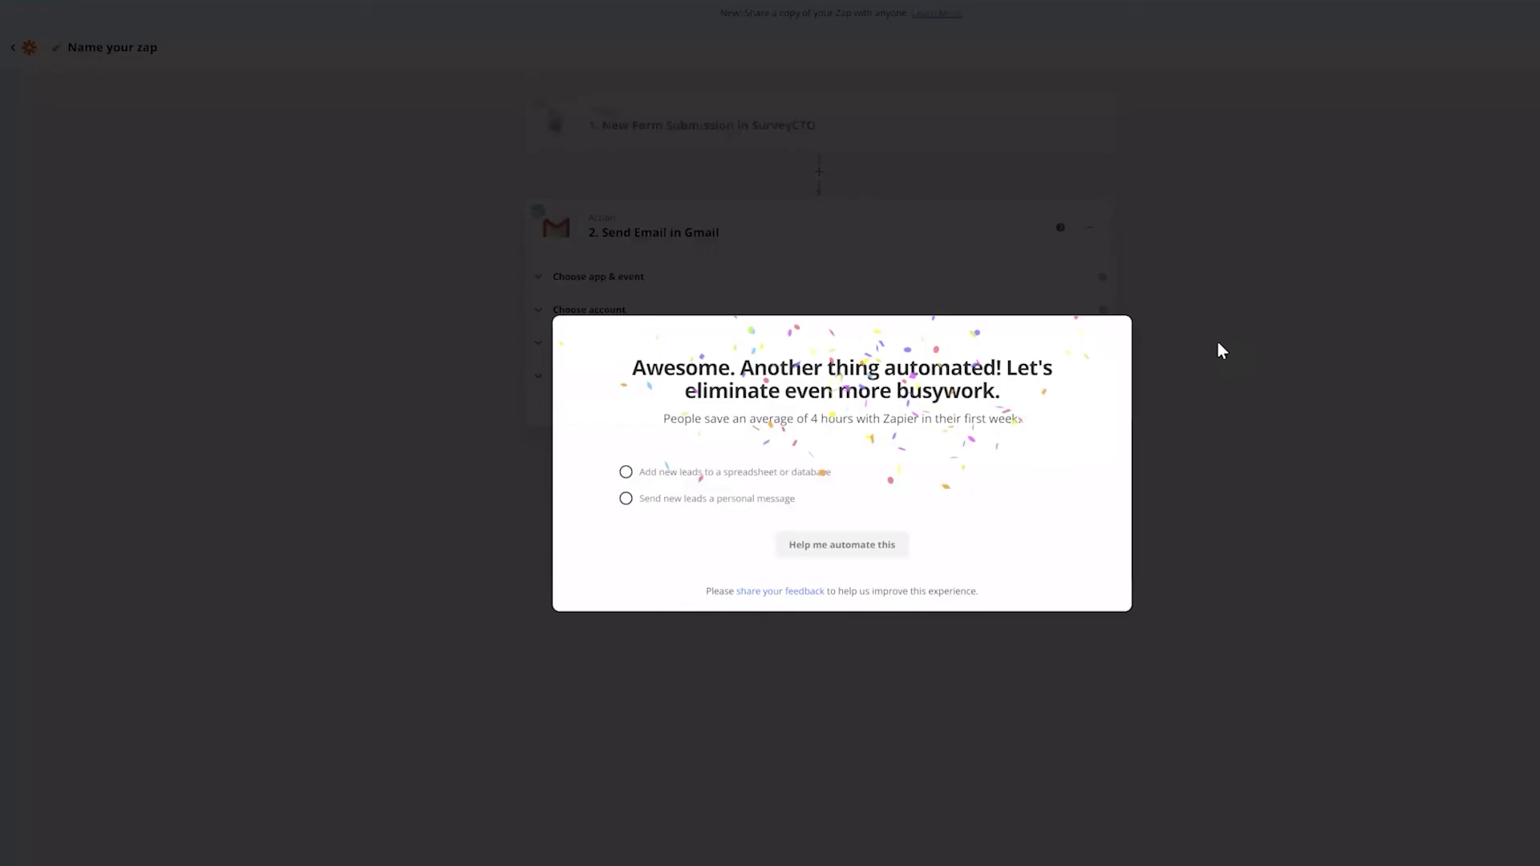
left_click(1203, 383)
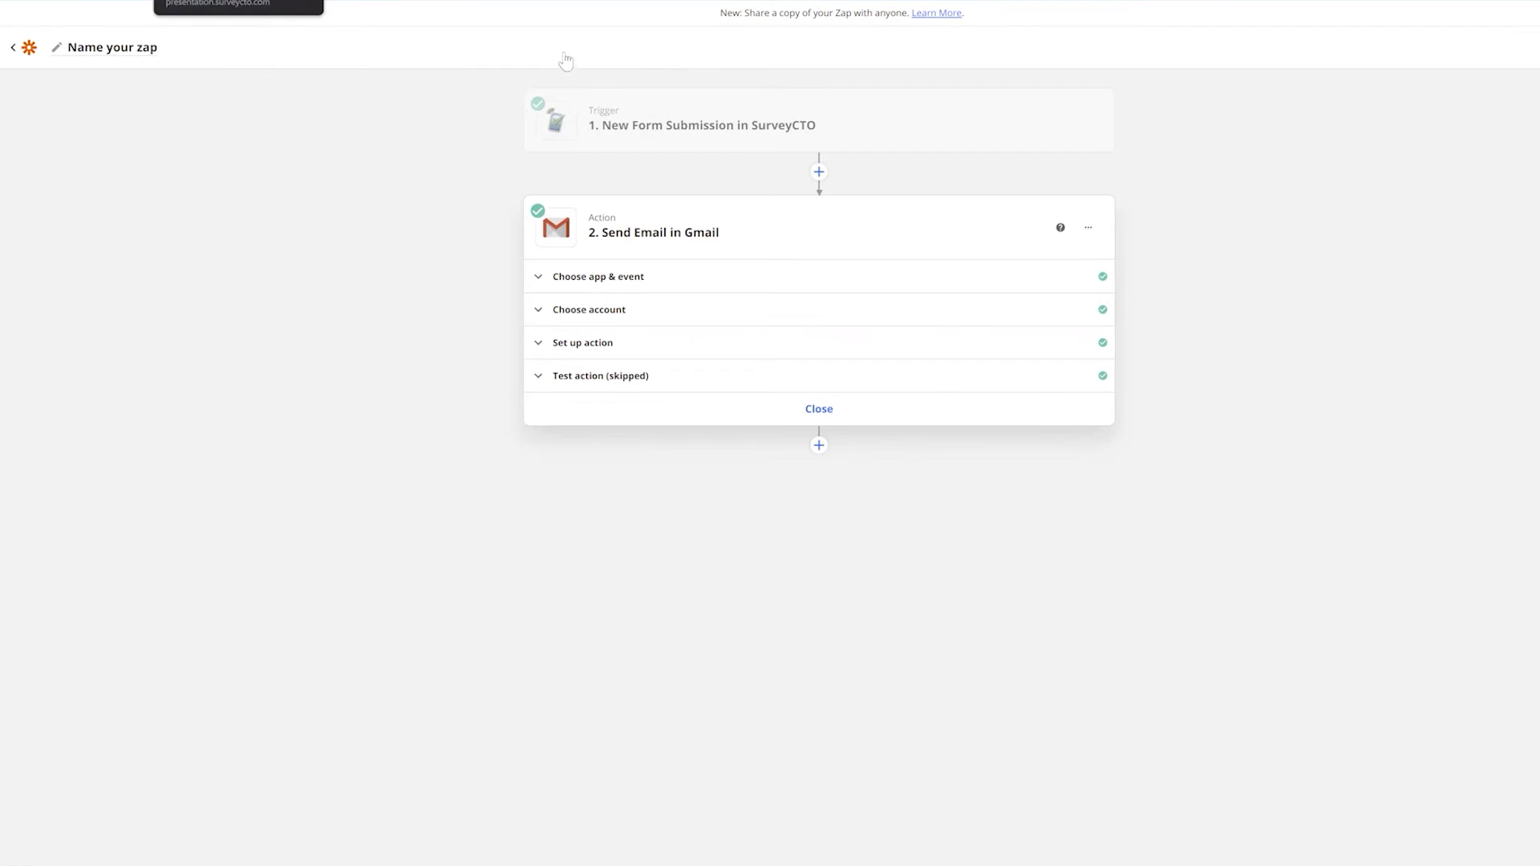
left_click(238, 2)
Start the registration web form and choose Caribe as the region
left_click(488, 55)
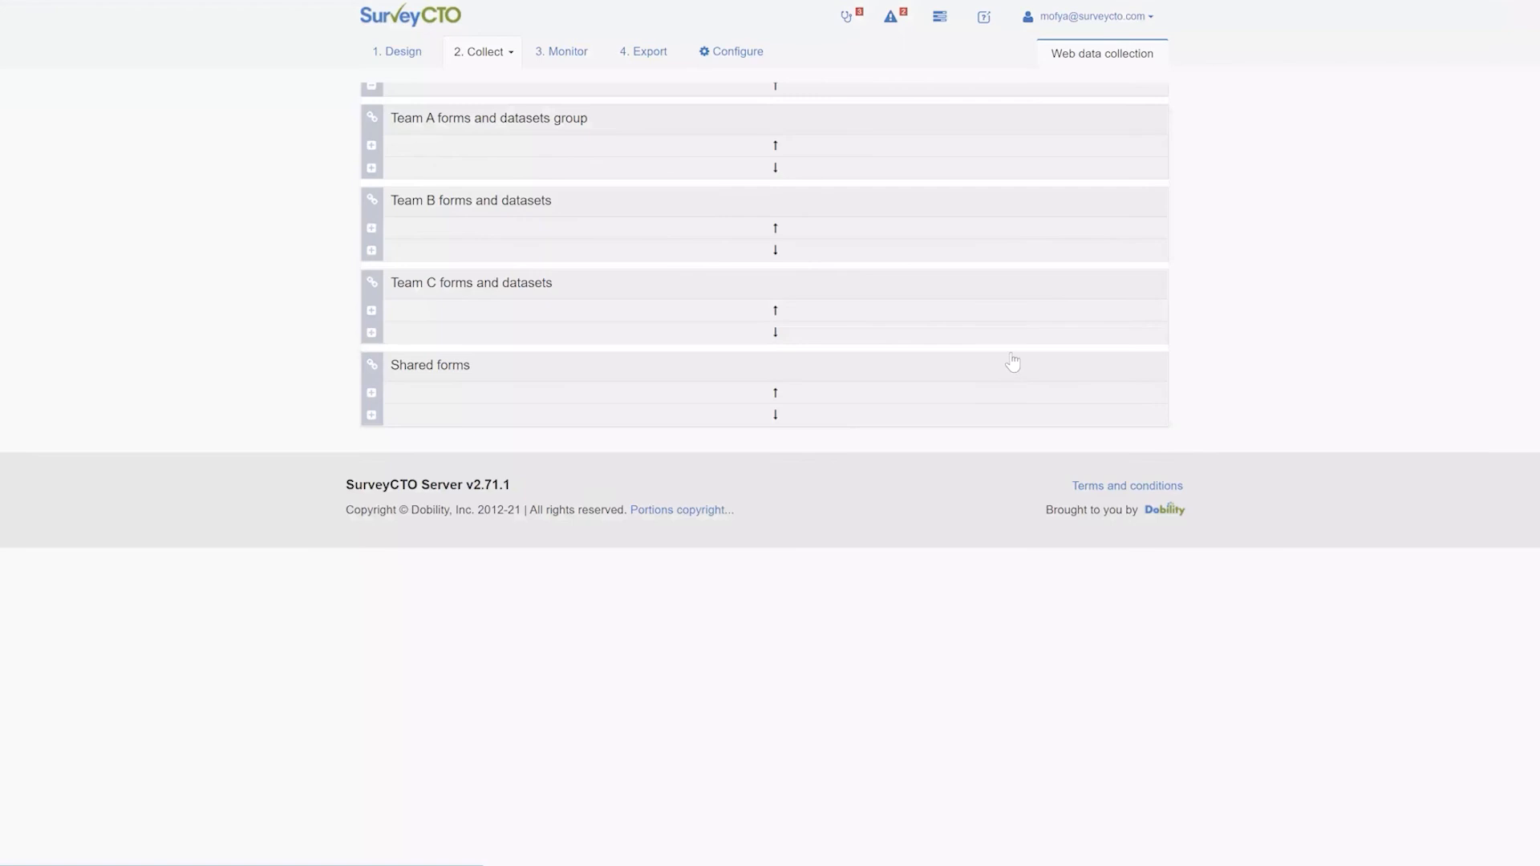
scroll(1010, 361, "down", 10)
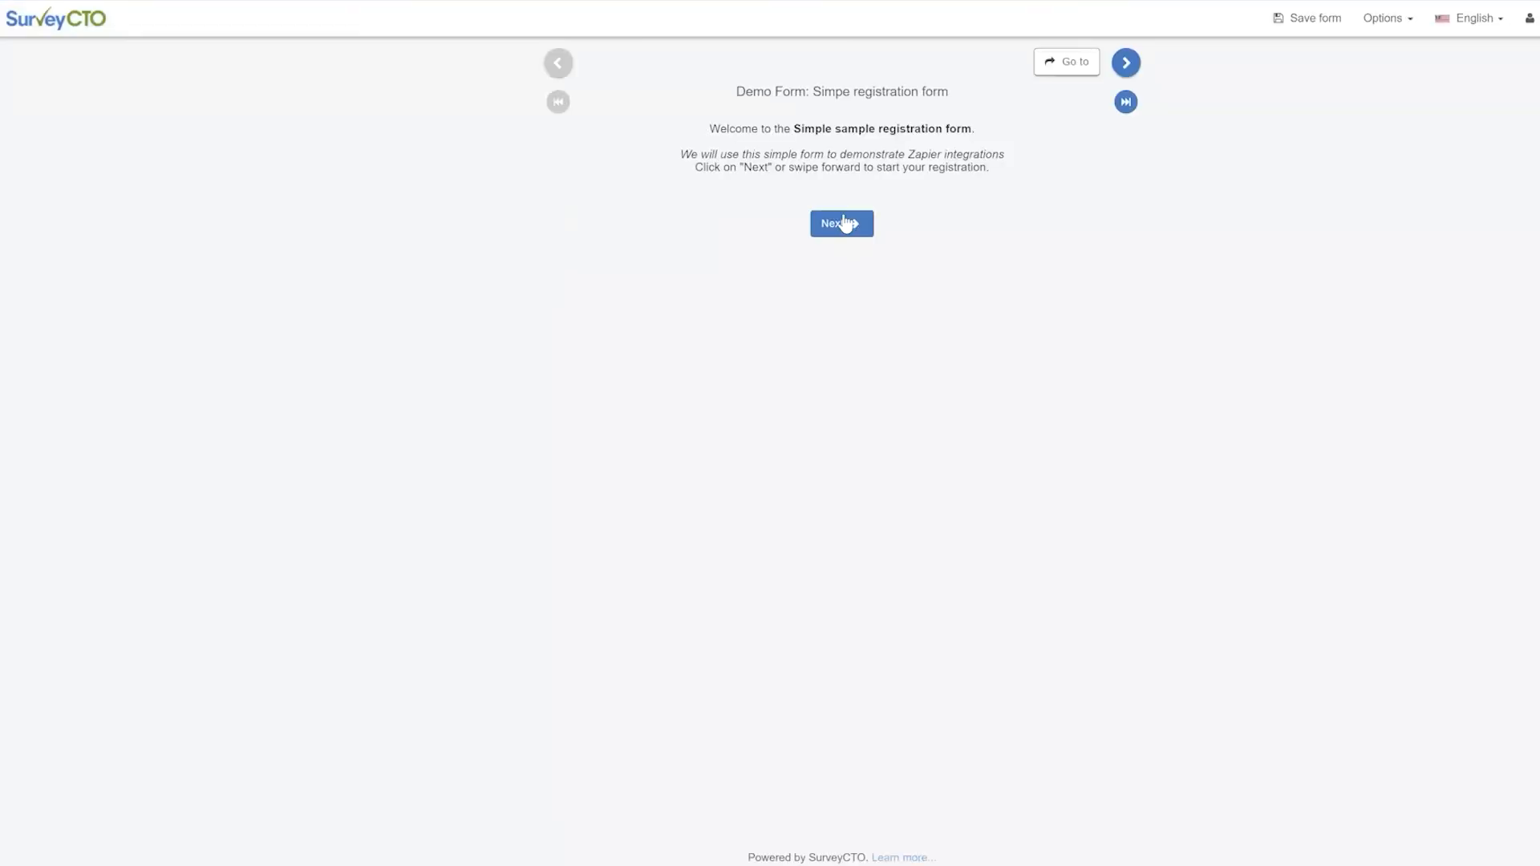
left_click(833, 229)
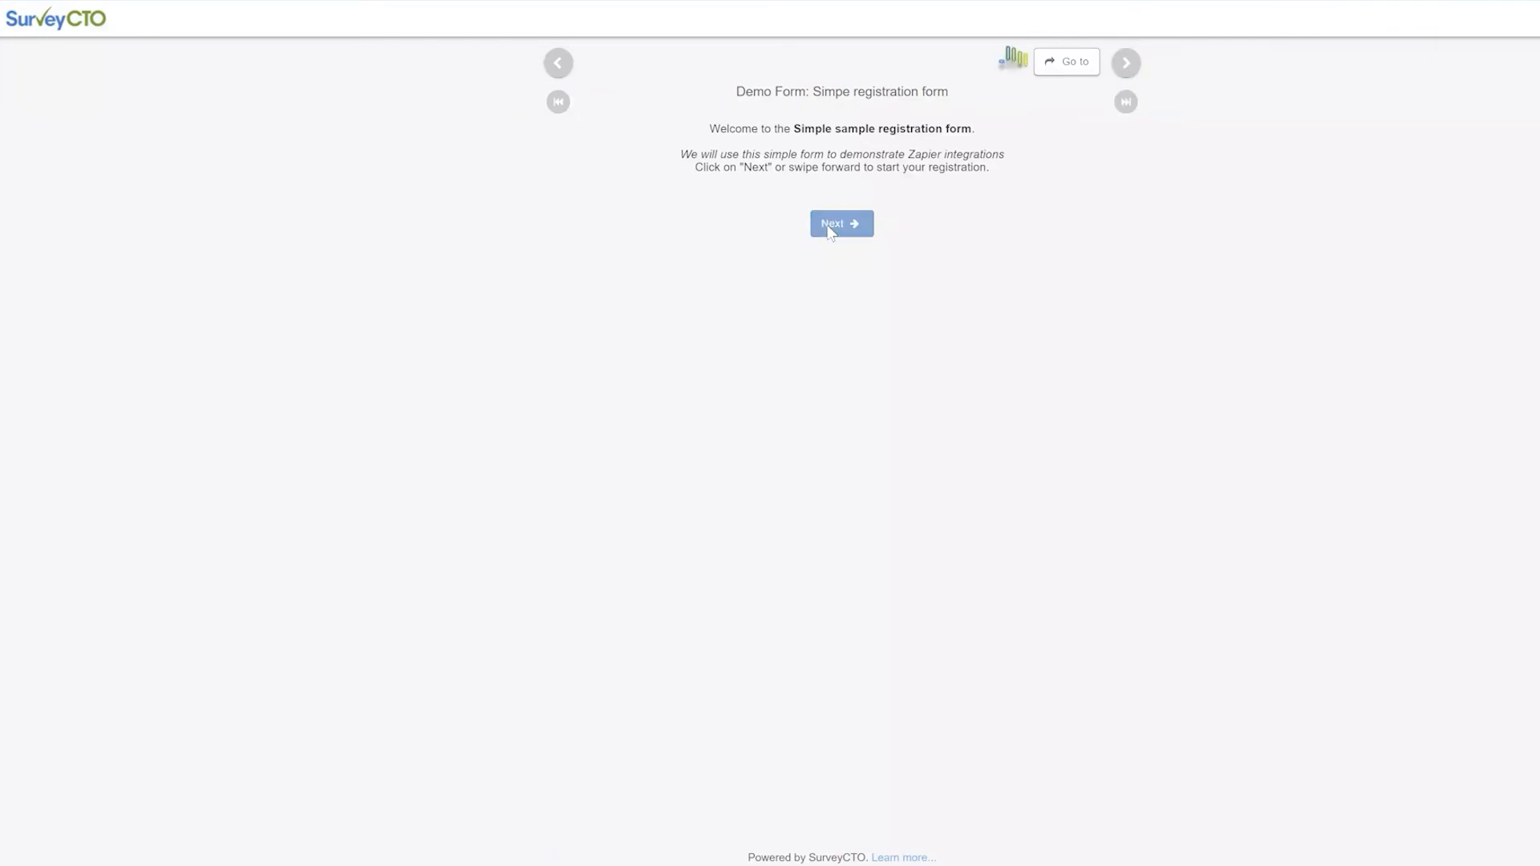
left_click(637, 175)
left_click(900, 311)
Fill in the respondent's name, Female, age 34, and an e-mail address, then register
left_click(656, 131)
type("Jane Doe")
left_click(634, 234)
left_click(647, 314)
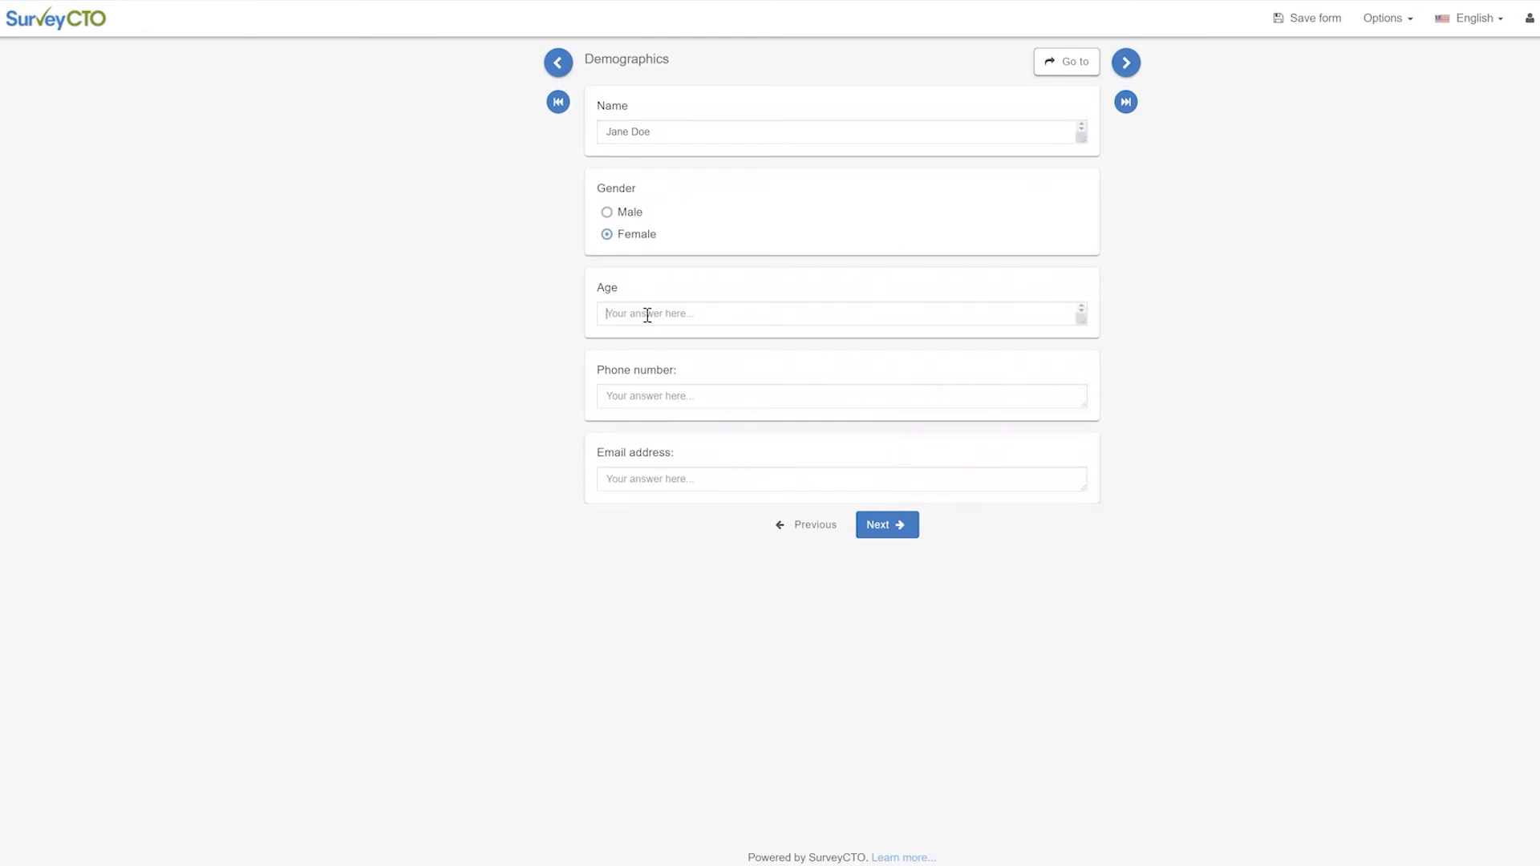
type("34")
left_click(678, 401)
left_click(689, 479)
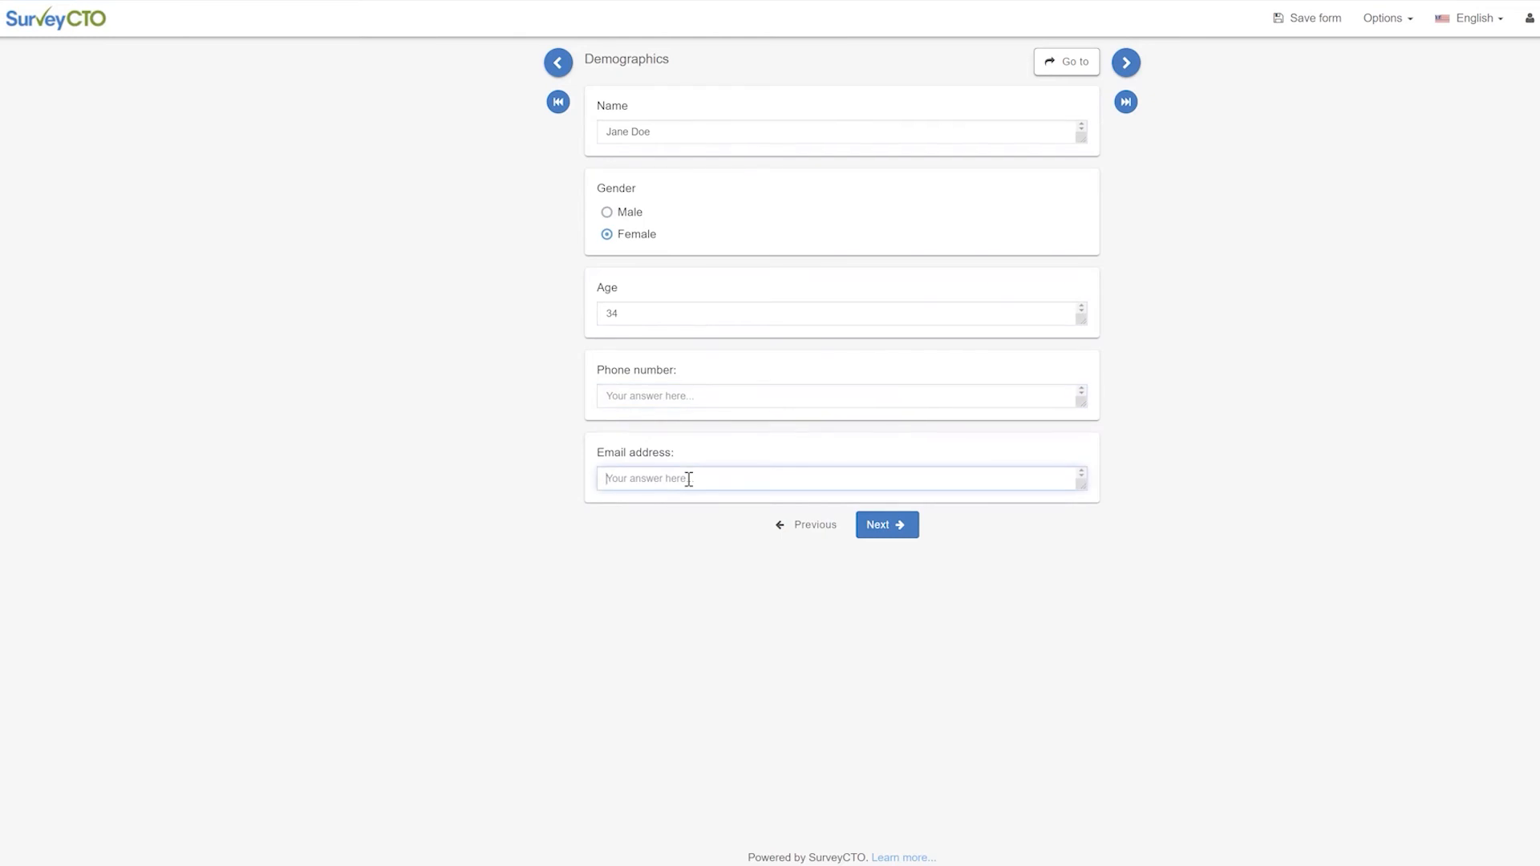
left_click(899, 538)
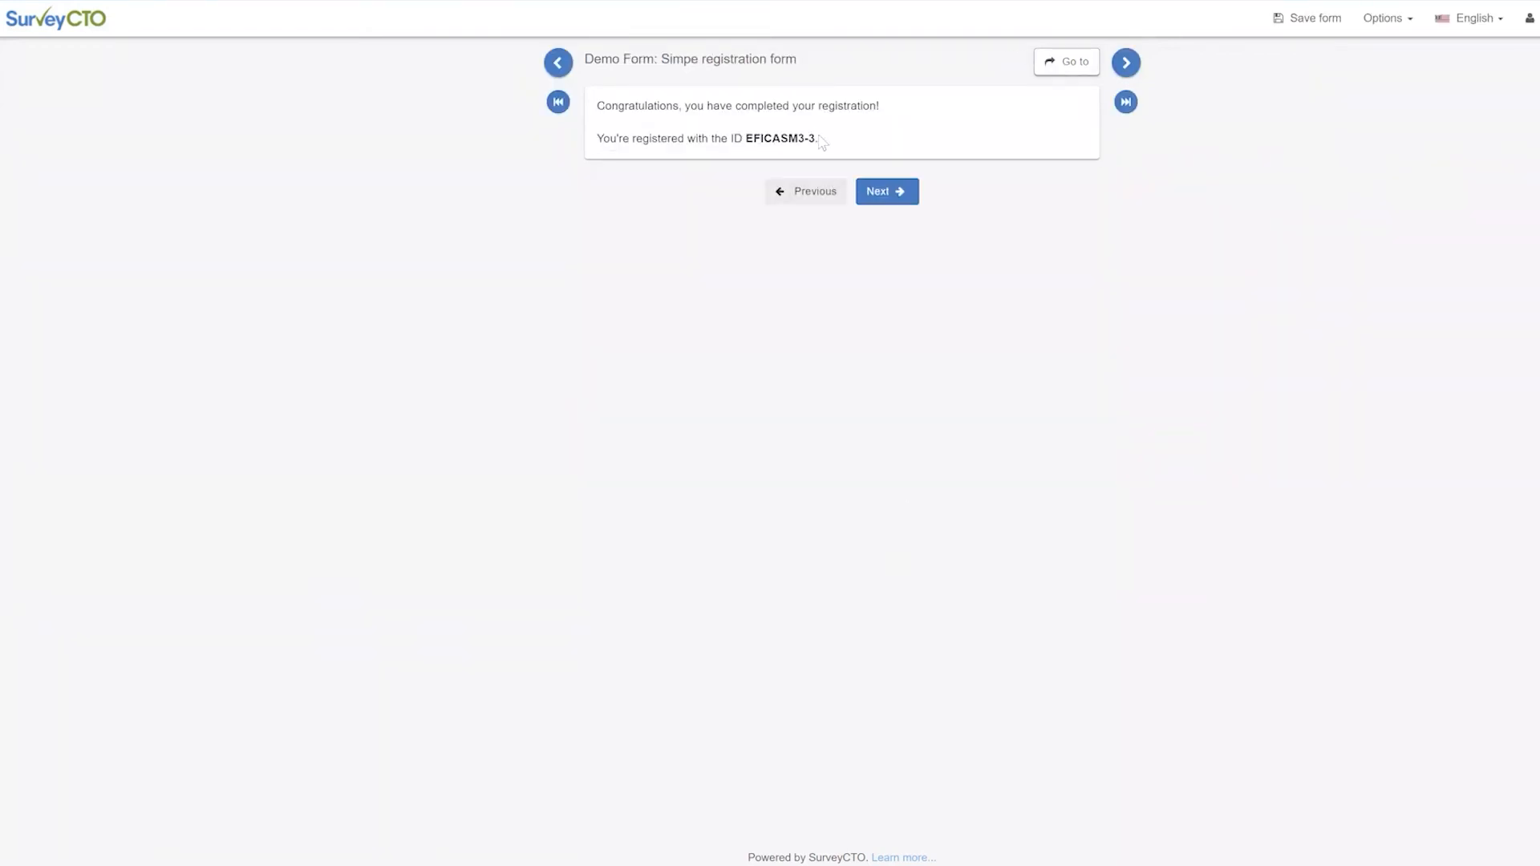
Note the issued registration ID and save the finalized form
left_click_drag(816, 141, 745, 141)
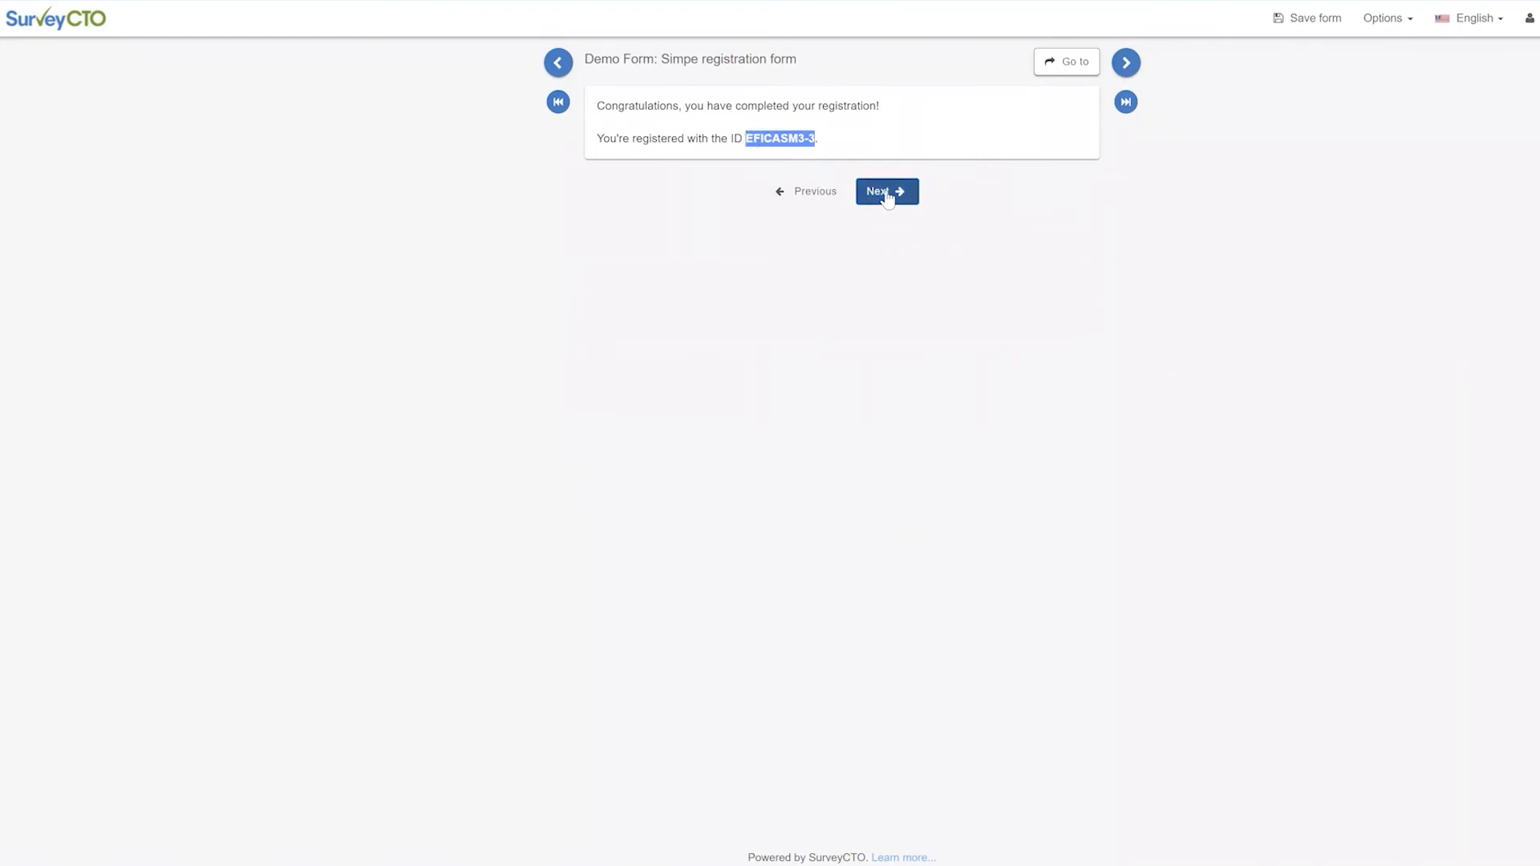
left_click(886, 198)
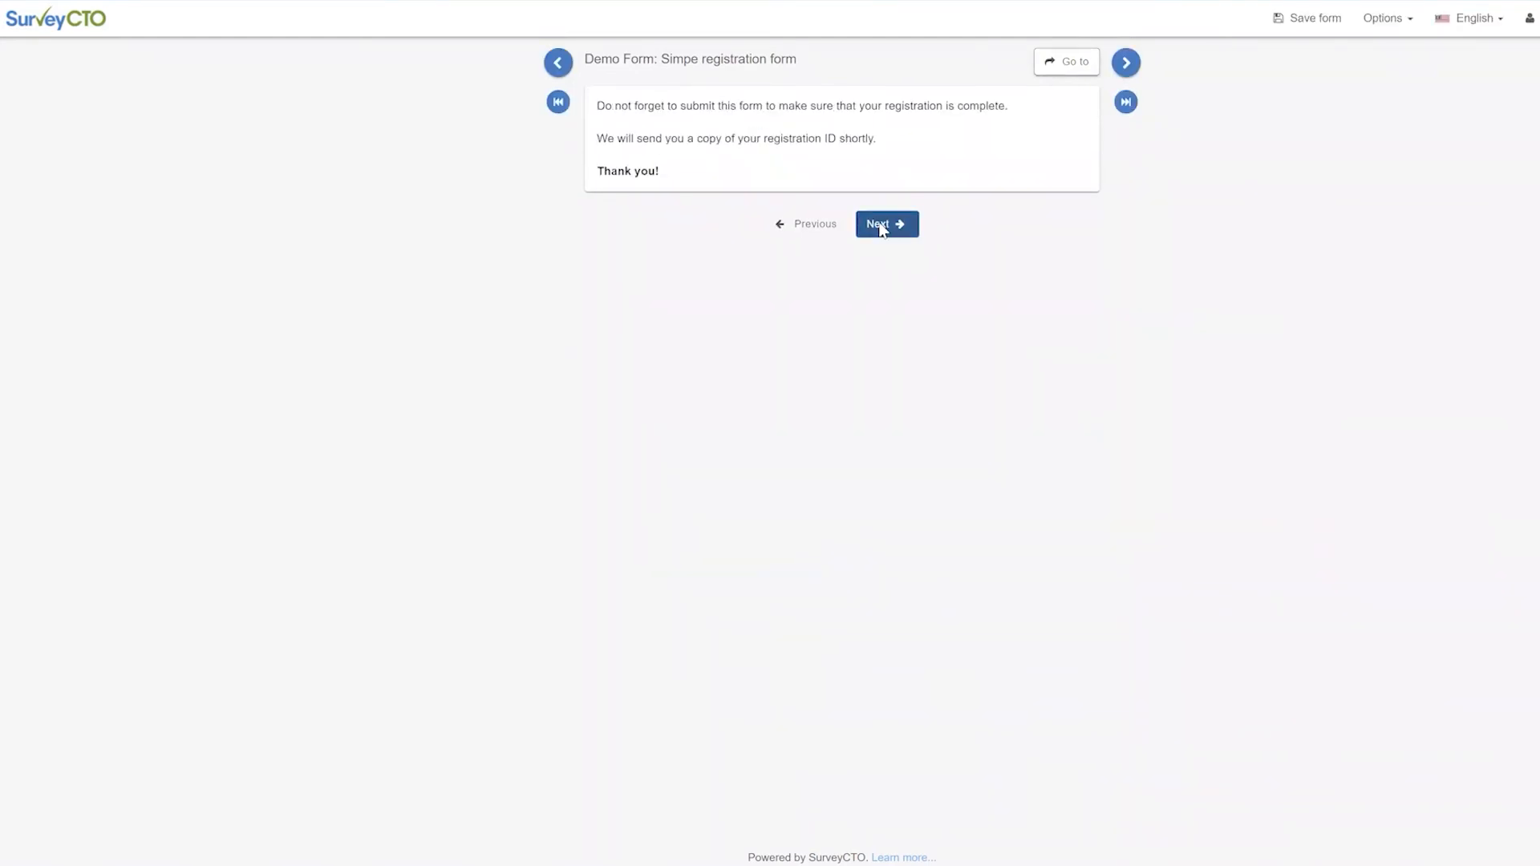
left_click(883, 228)
left_click(876, 252)
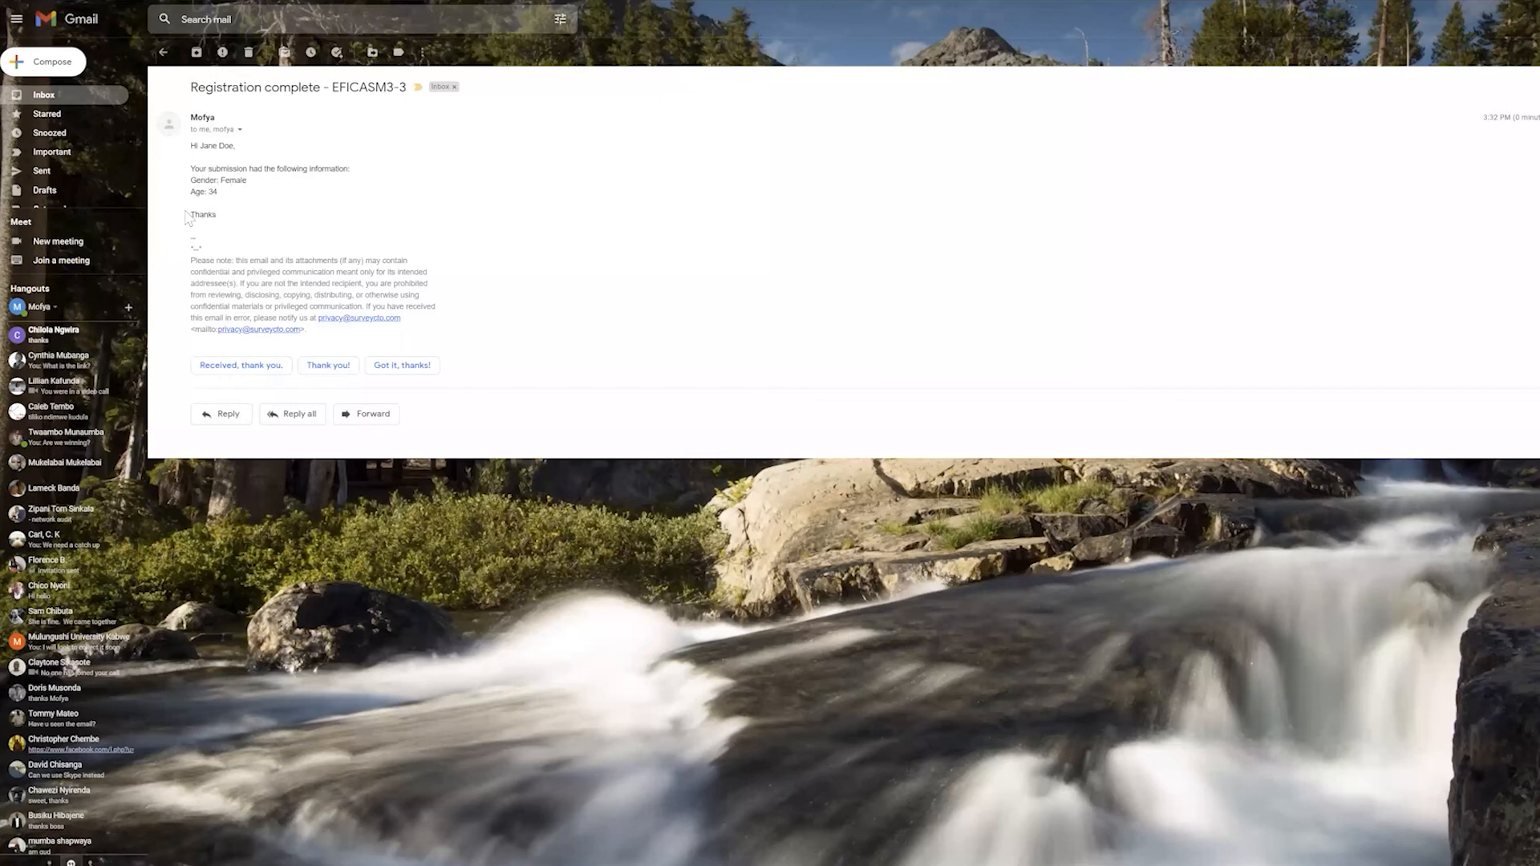
Highlight the submission information line and 'Thanks' in the received email
left_click_drag(200, 169, 340, 168)
double_click(203, 215)
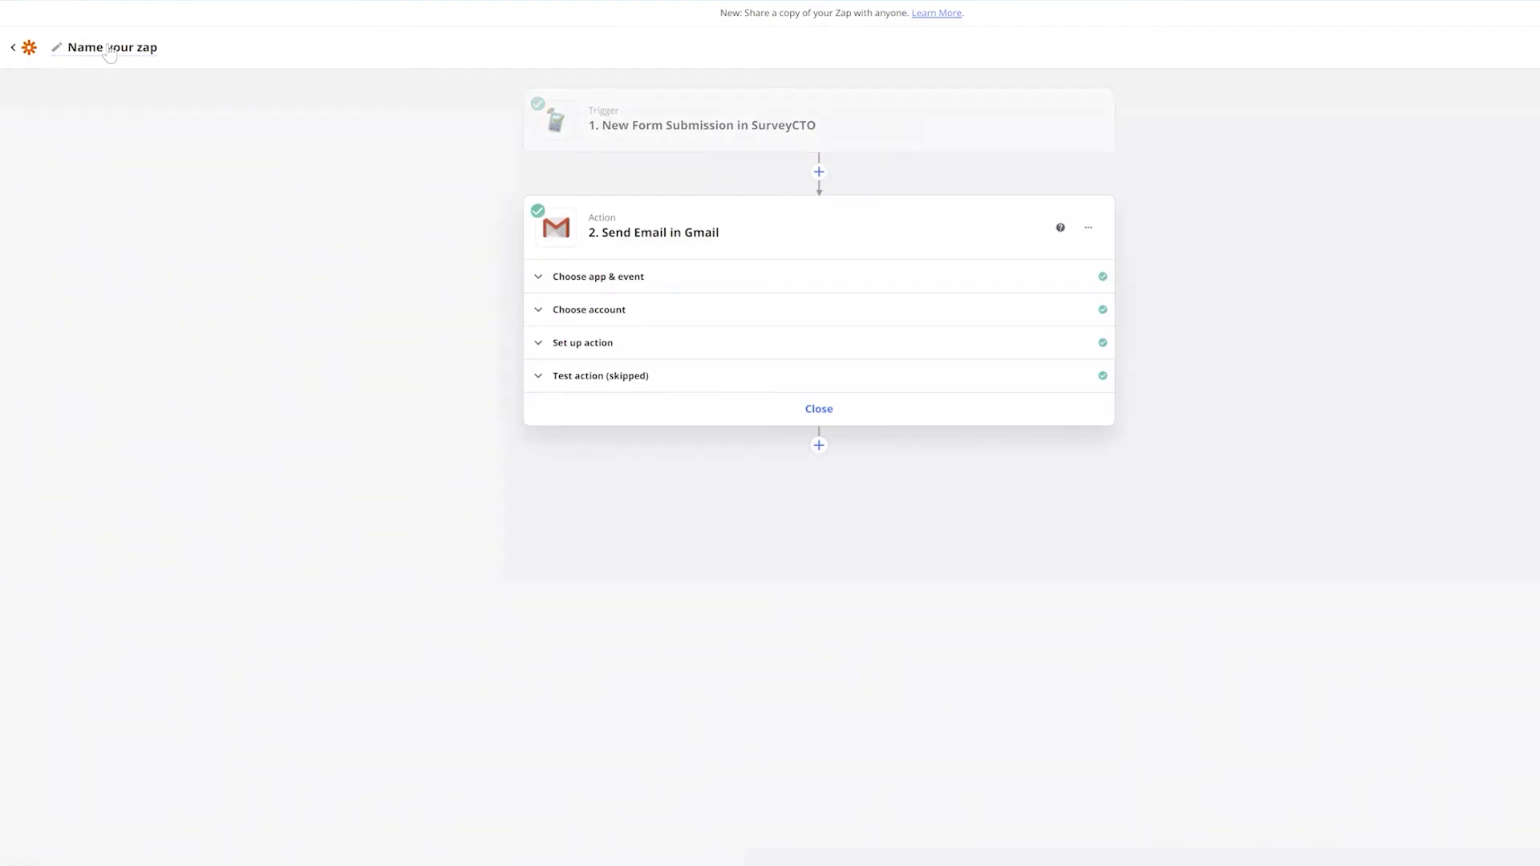
Rename the Zap to 'Gmail' and leave the Zap editor
left_click(127, 54)
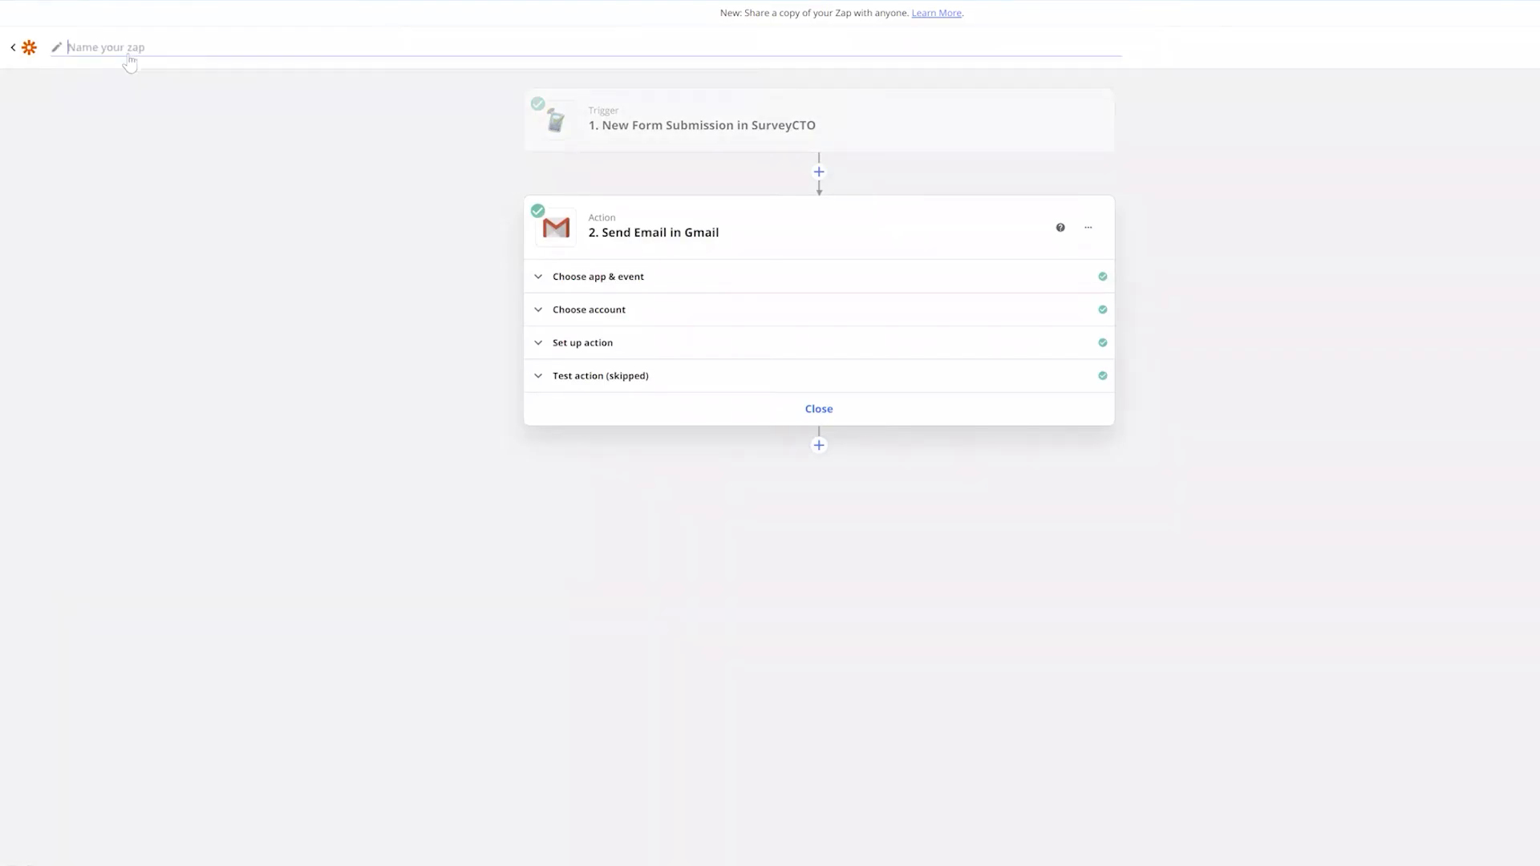
type("Gmail")
key("Return")
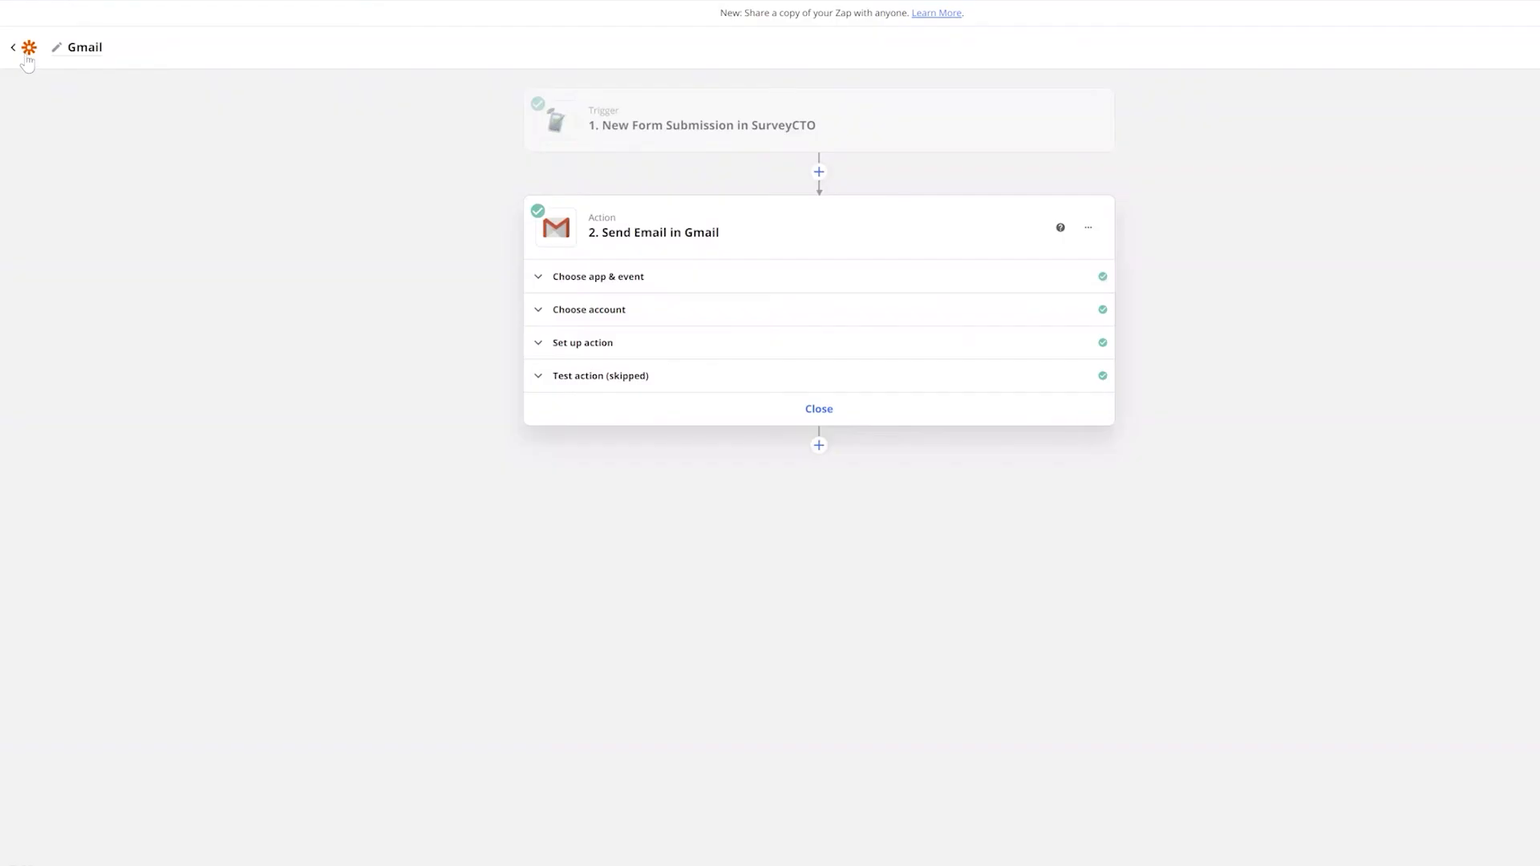
left_click(26, 57)
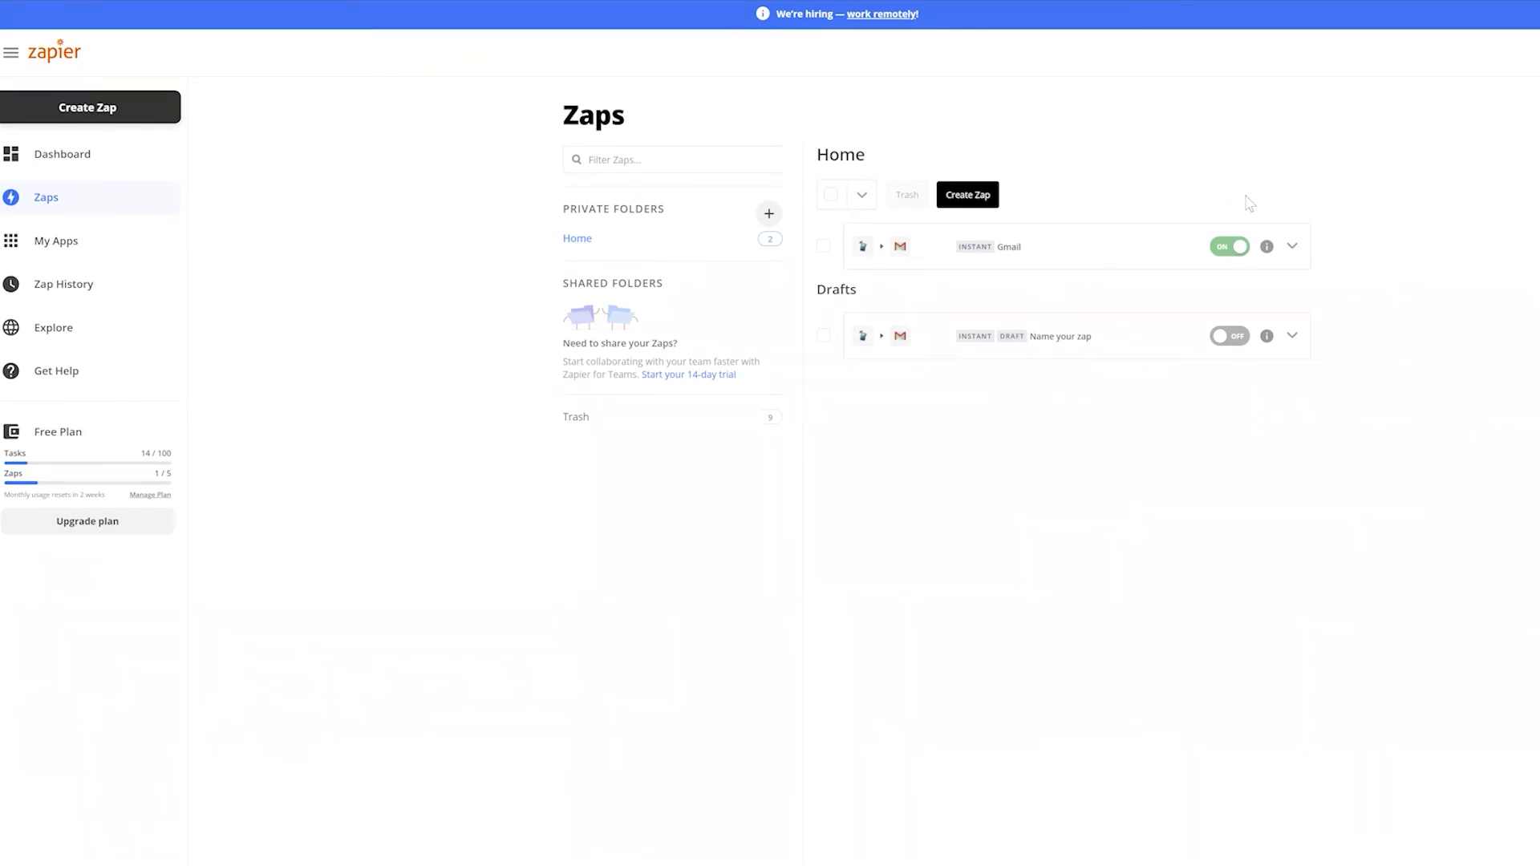
Delete the Gmail Send Email step and add a new step after the SurveyCTO trigger
left_click(1292, 249)
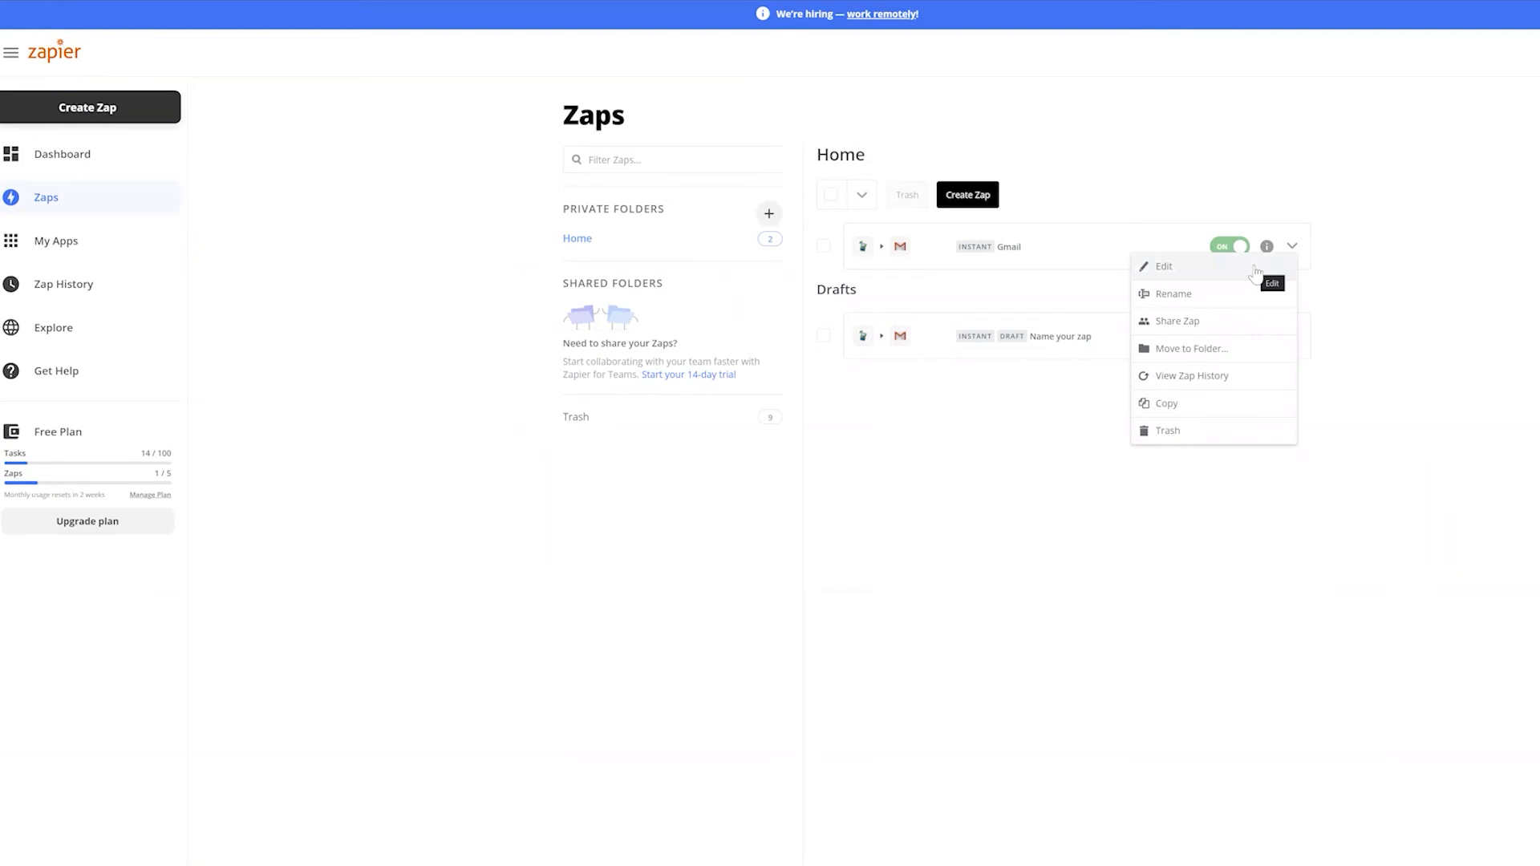
left_click(1255, 272)
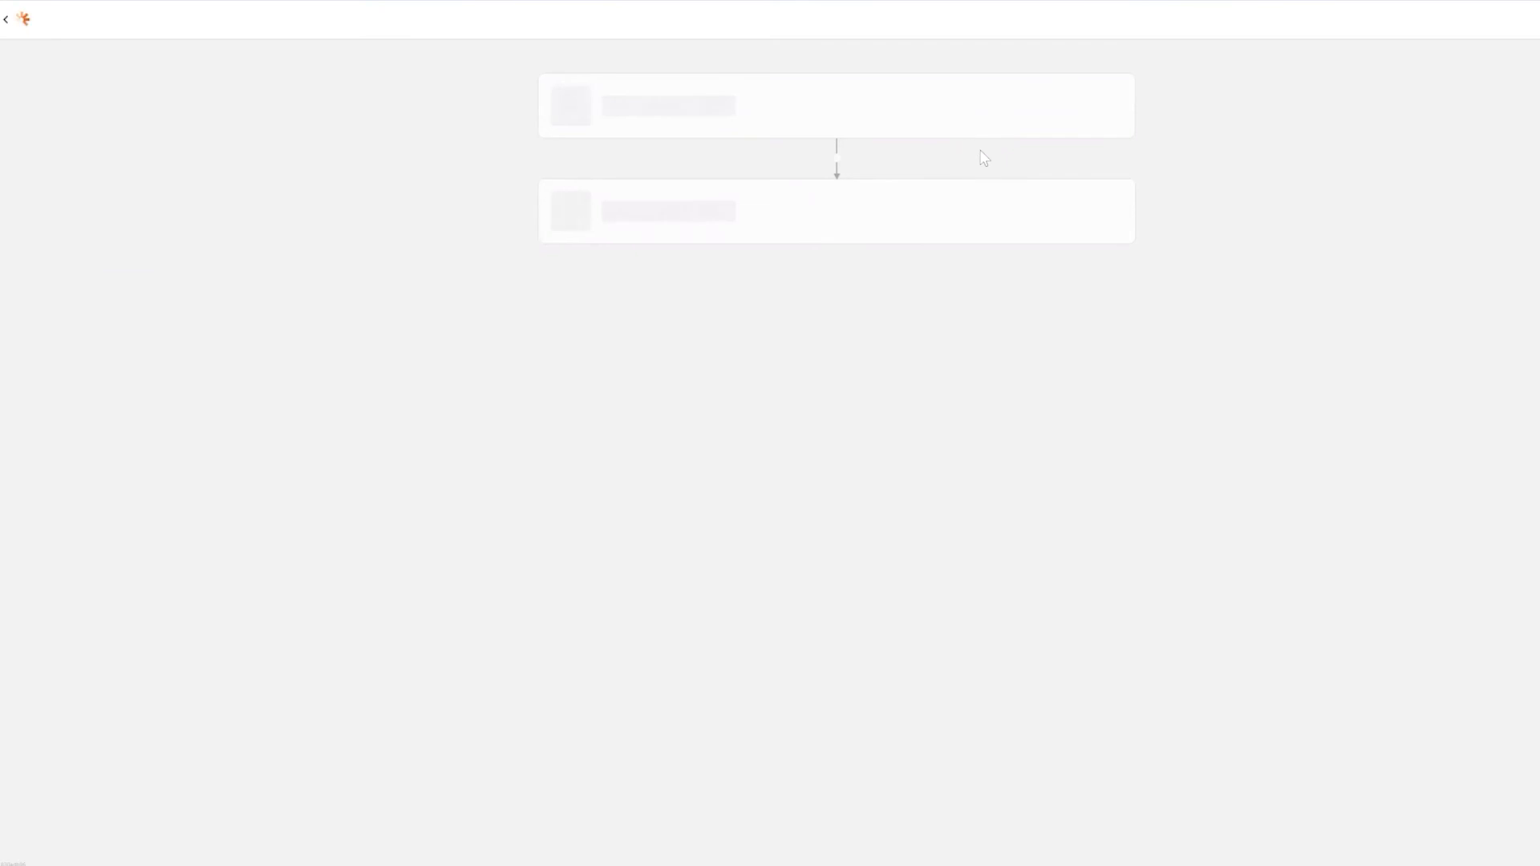
mouse_move(970, 251)
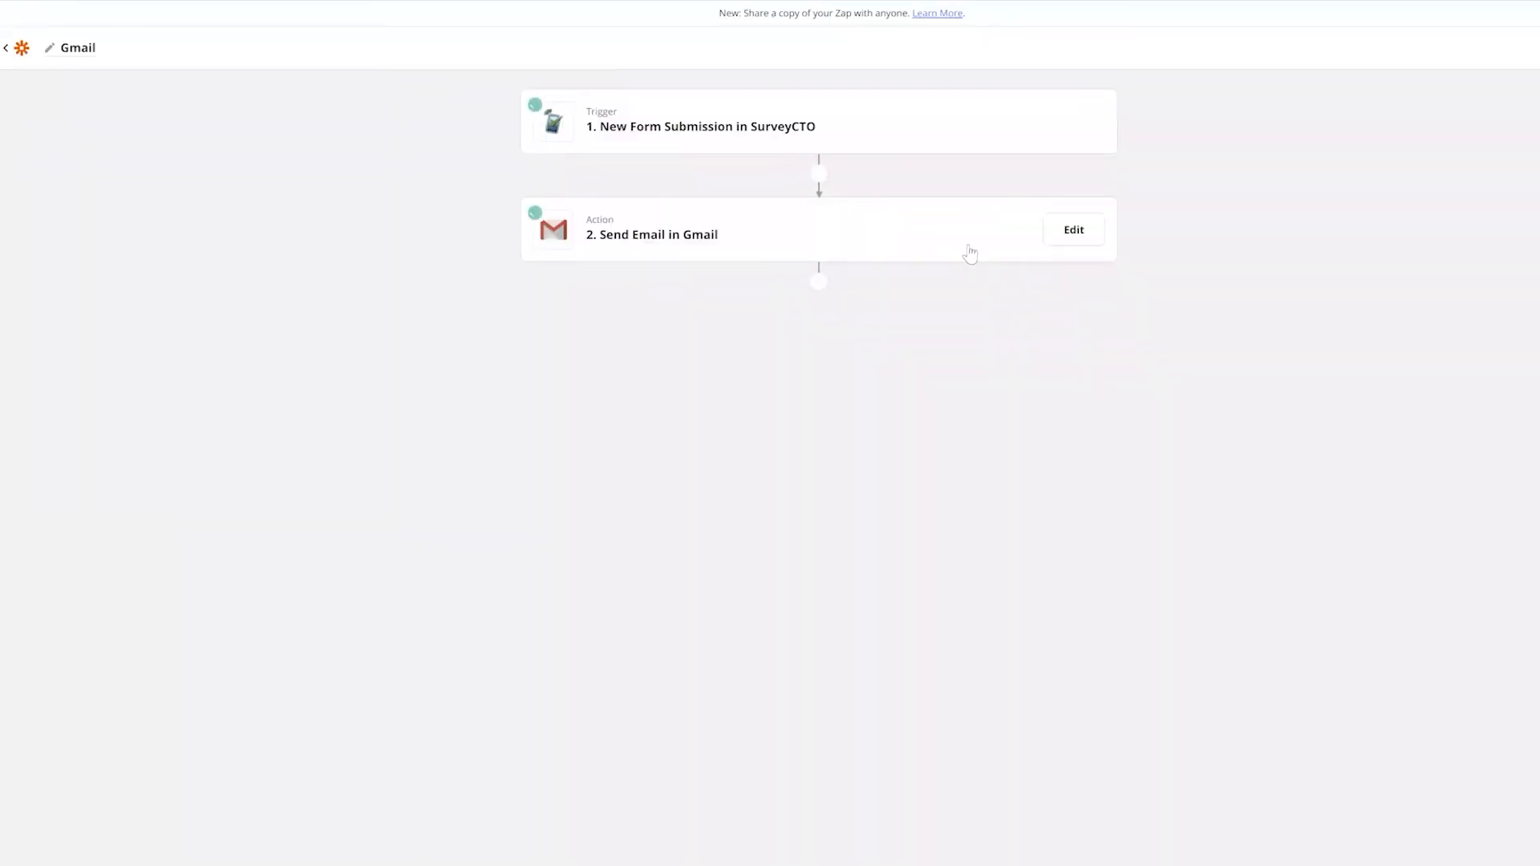
mouse_move(1076, 128)
left_click(1069, 237)
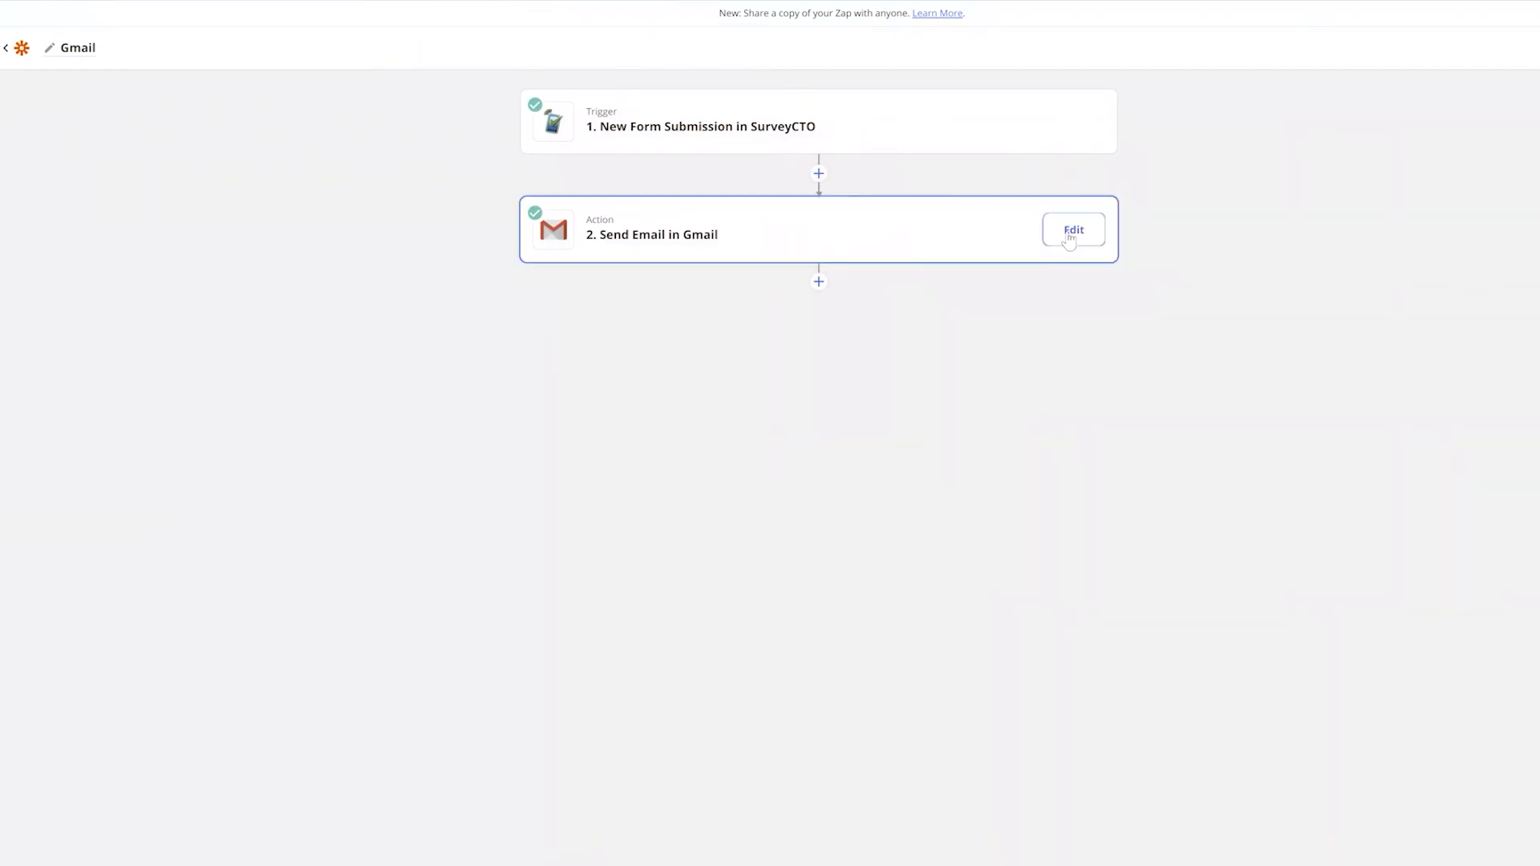
left_click(1090, 230)
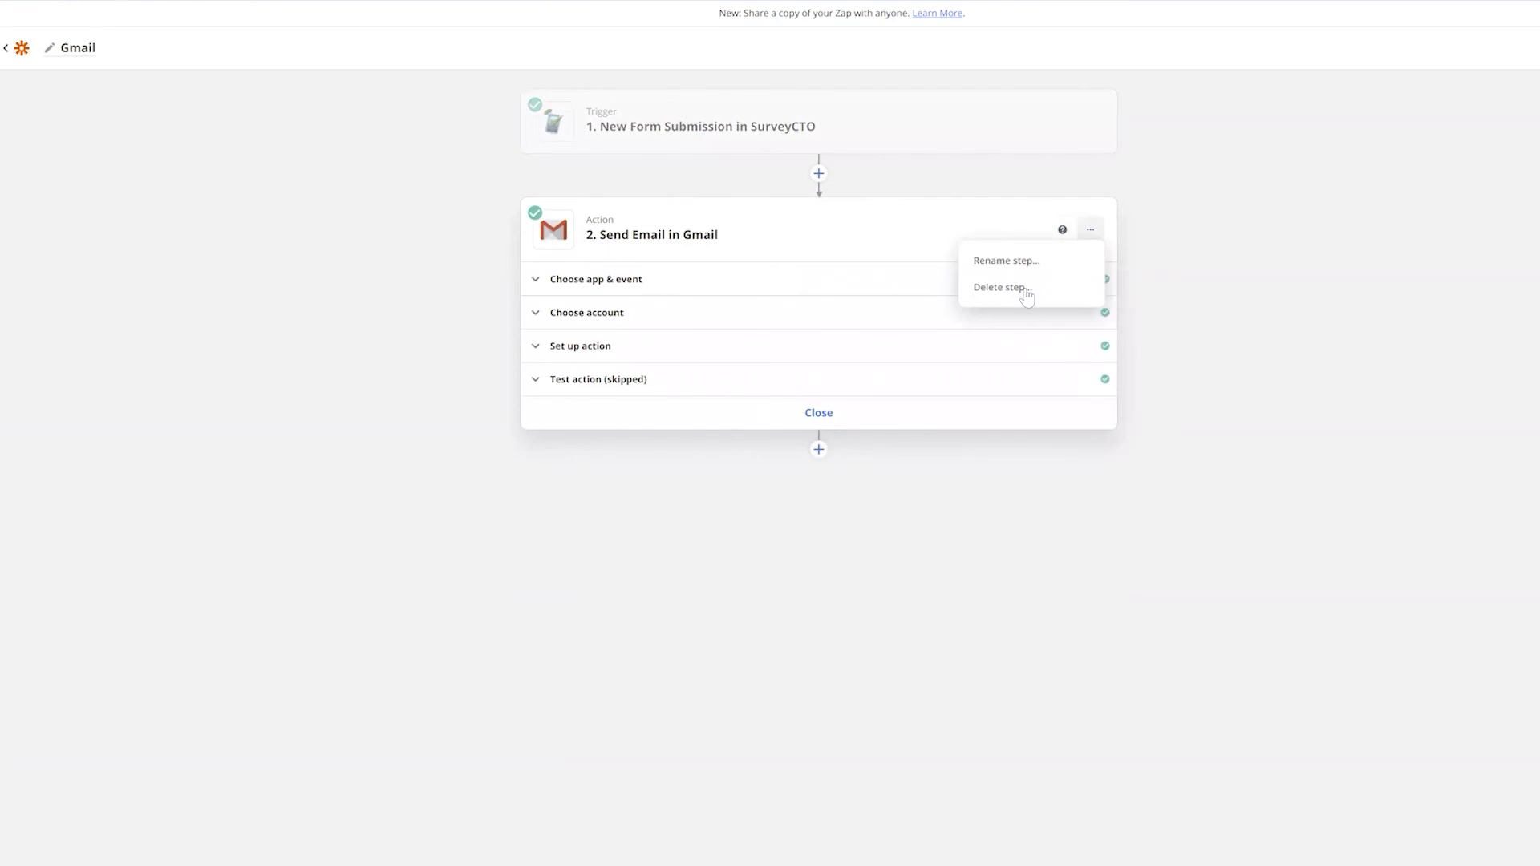
left_click(1028, 296)
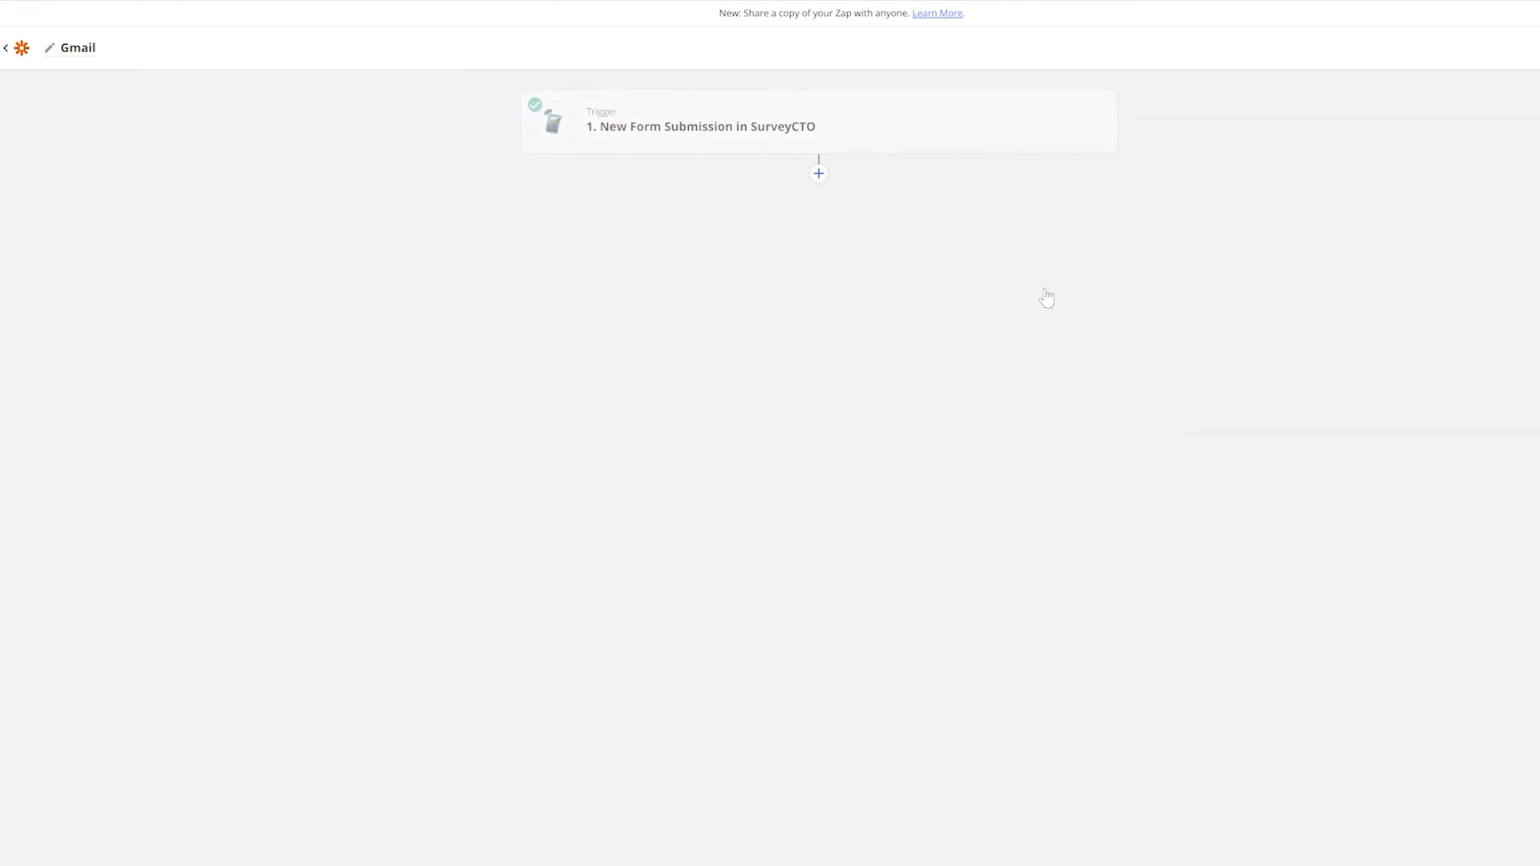
left_click(814, 174)
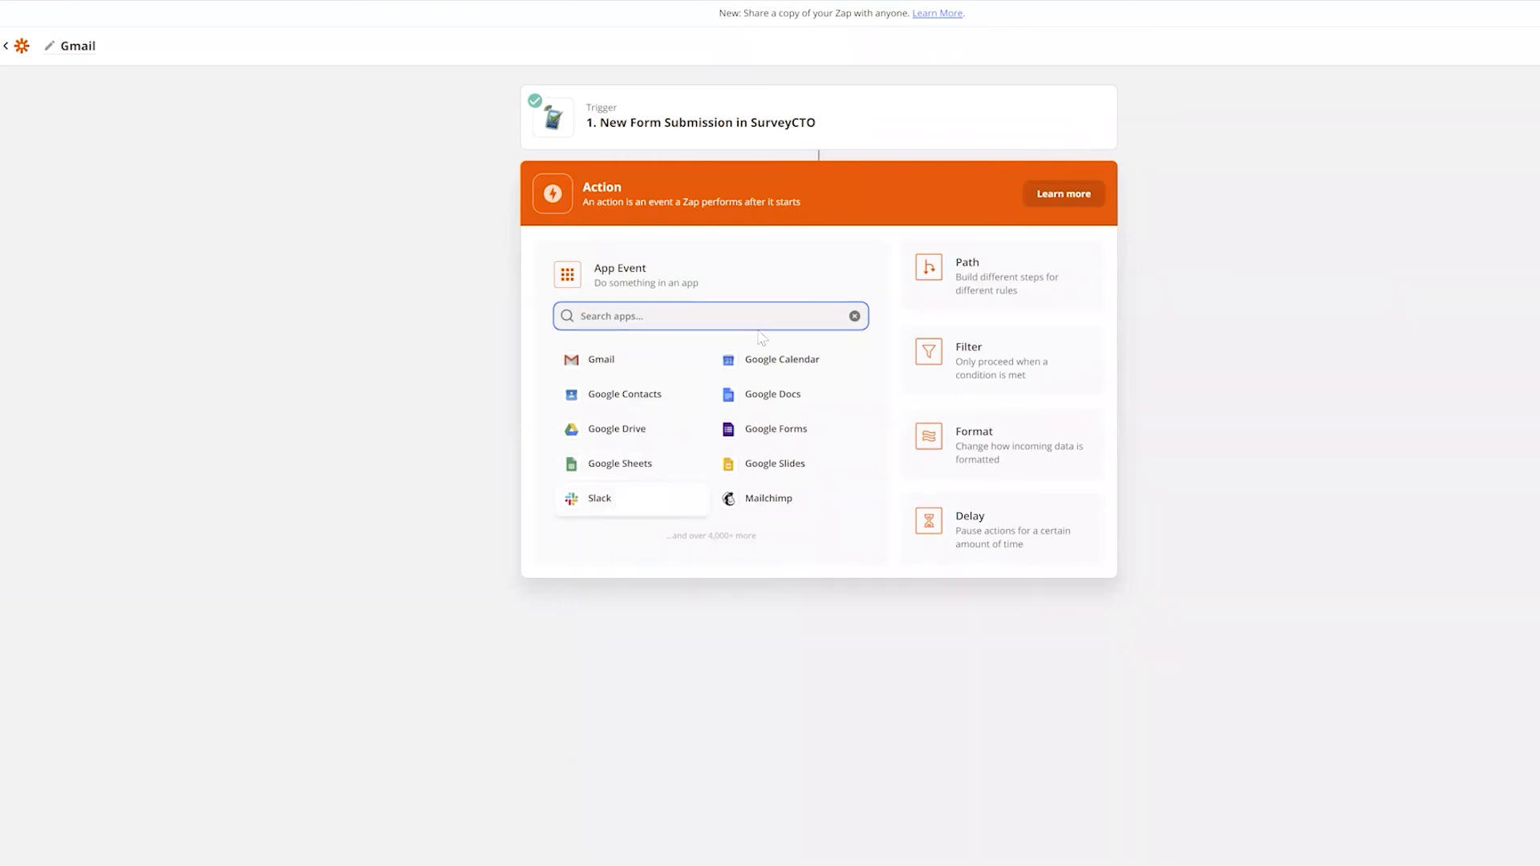
Set the new action to Slack with the Send Direct Message event
left_click(610, 503)
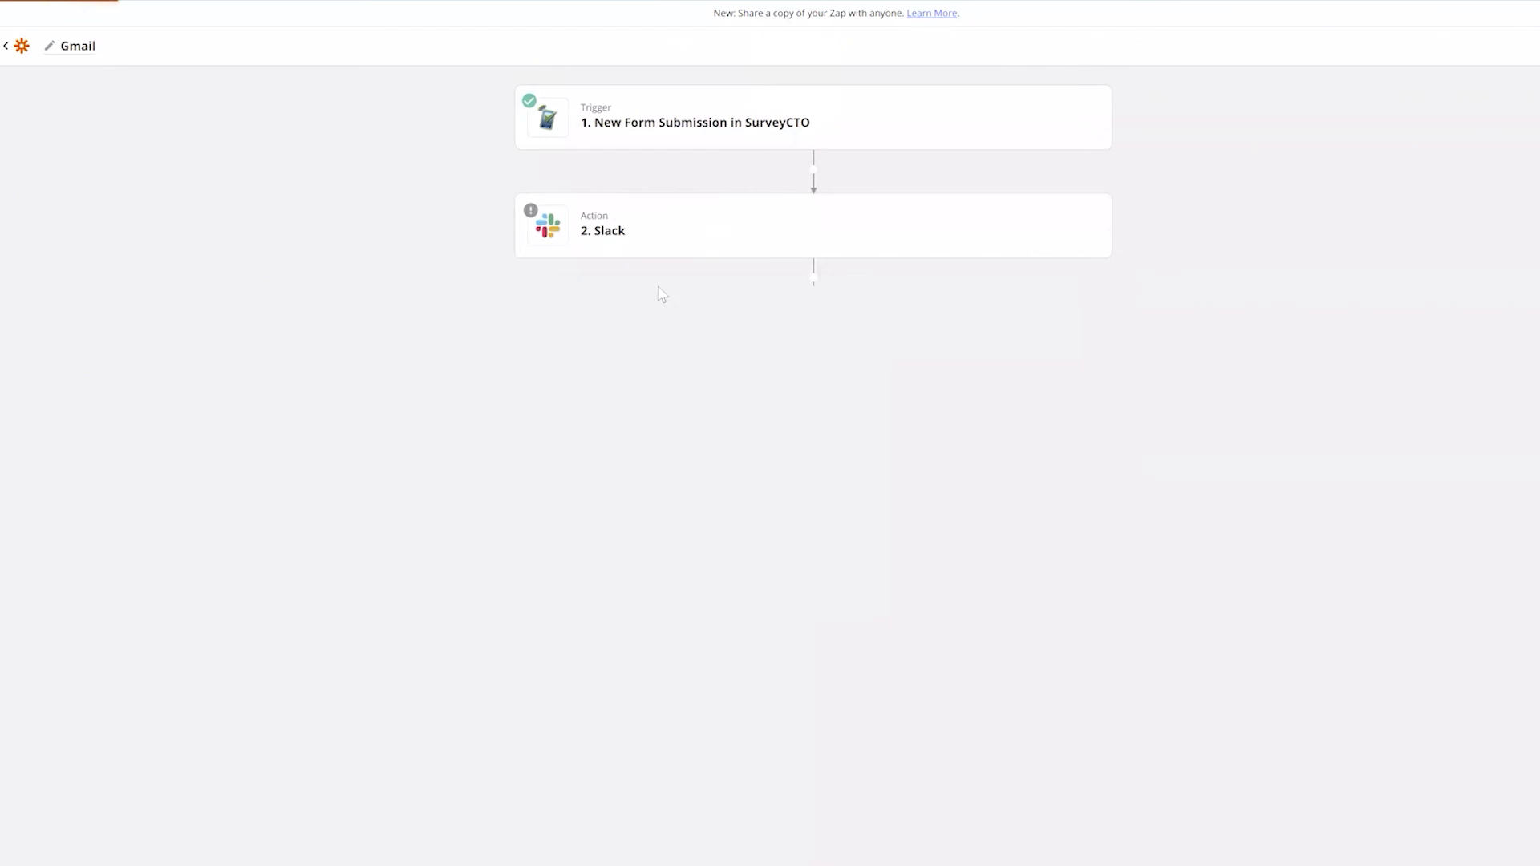
left_click(684, 397)
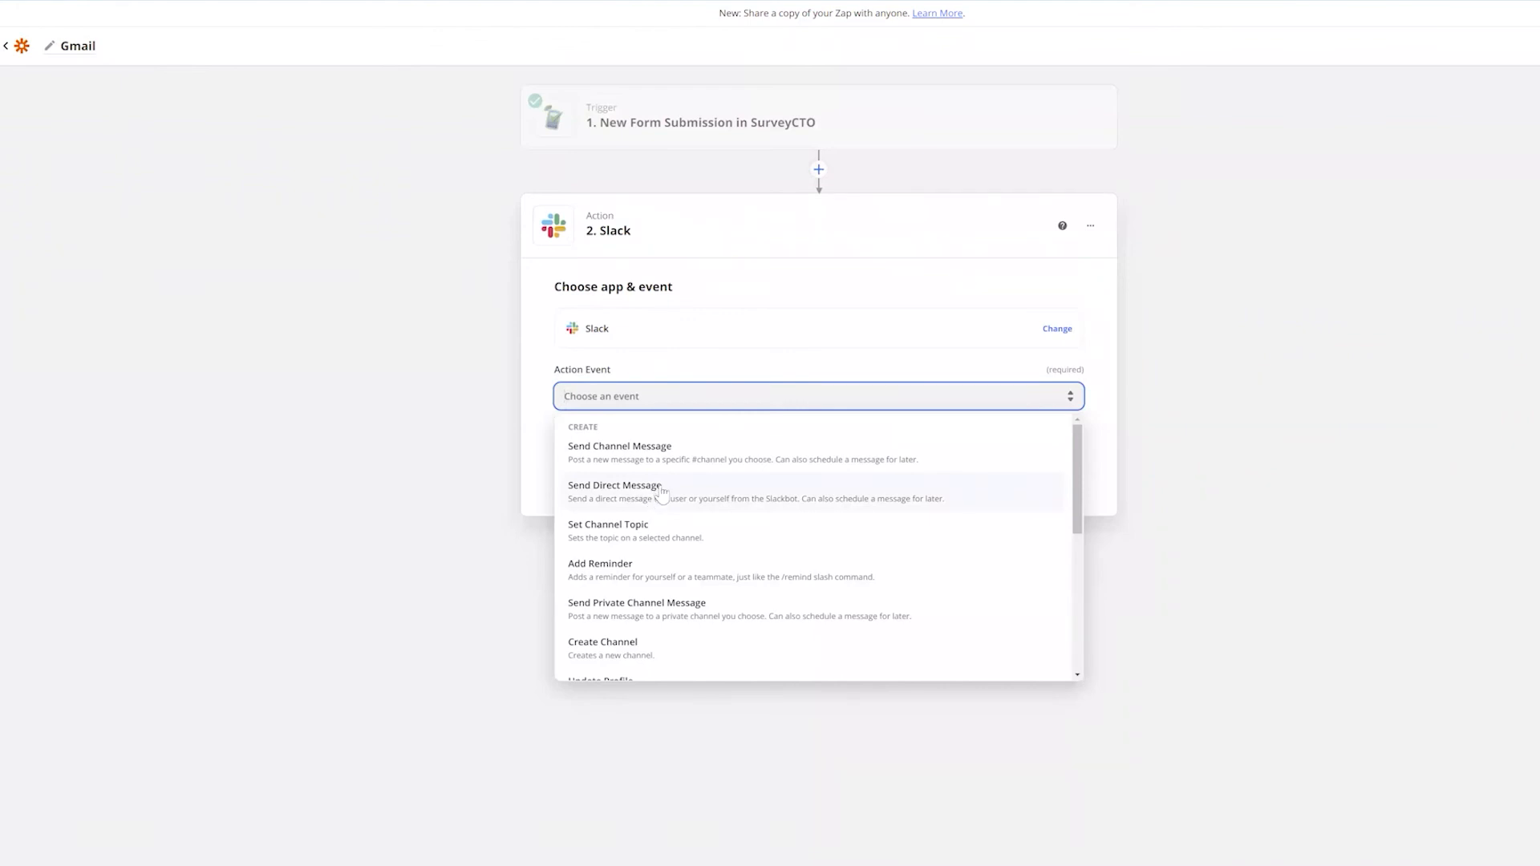
left_click(656, 493)
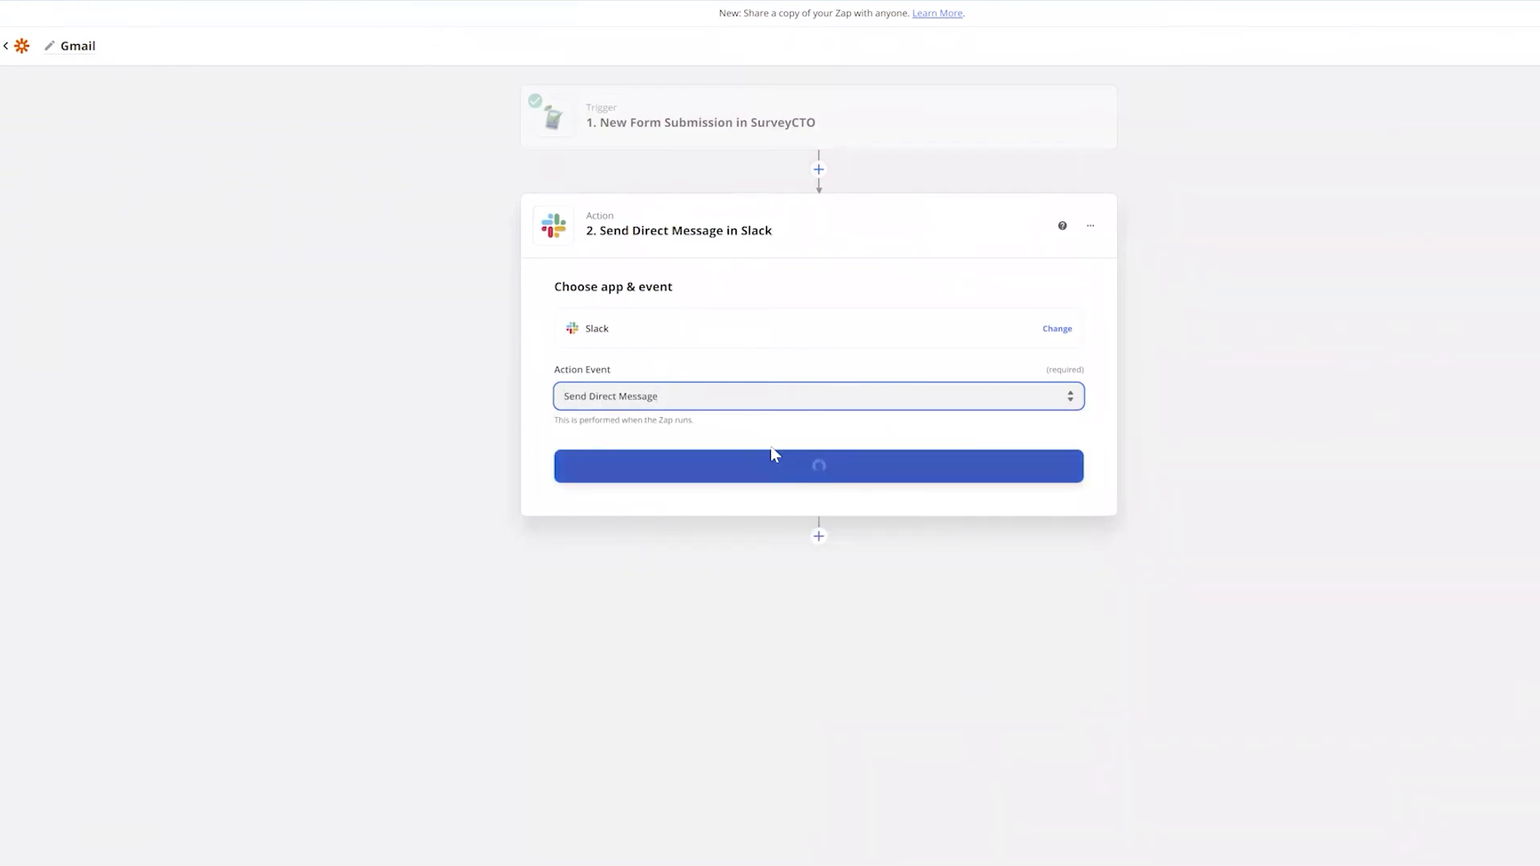
left_click(835, 473)
Sign in to Slack, allow Zapier access to the Dobility workspace, and confirm the account
left_click(841, 368)
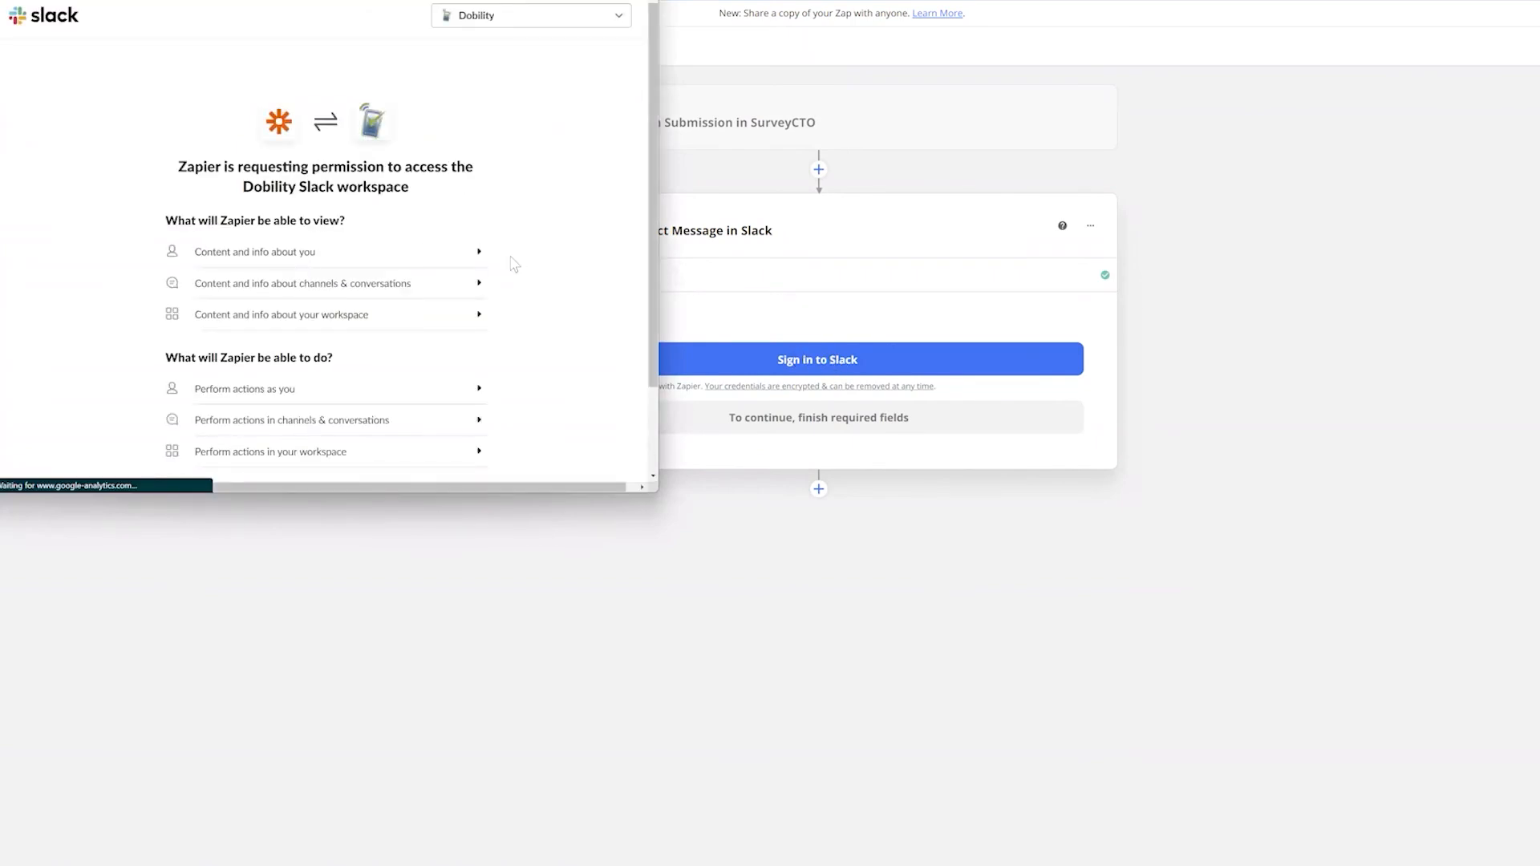
scroll(514, 262, "down", 2)
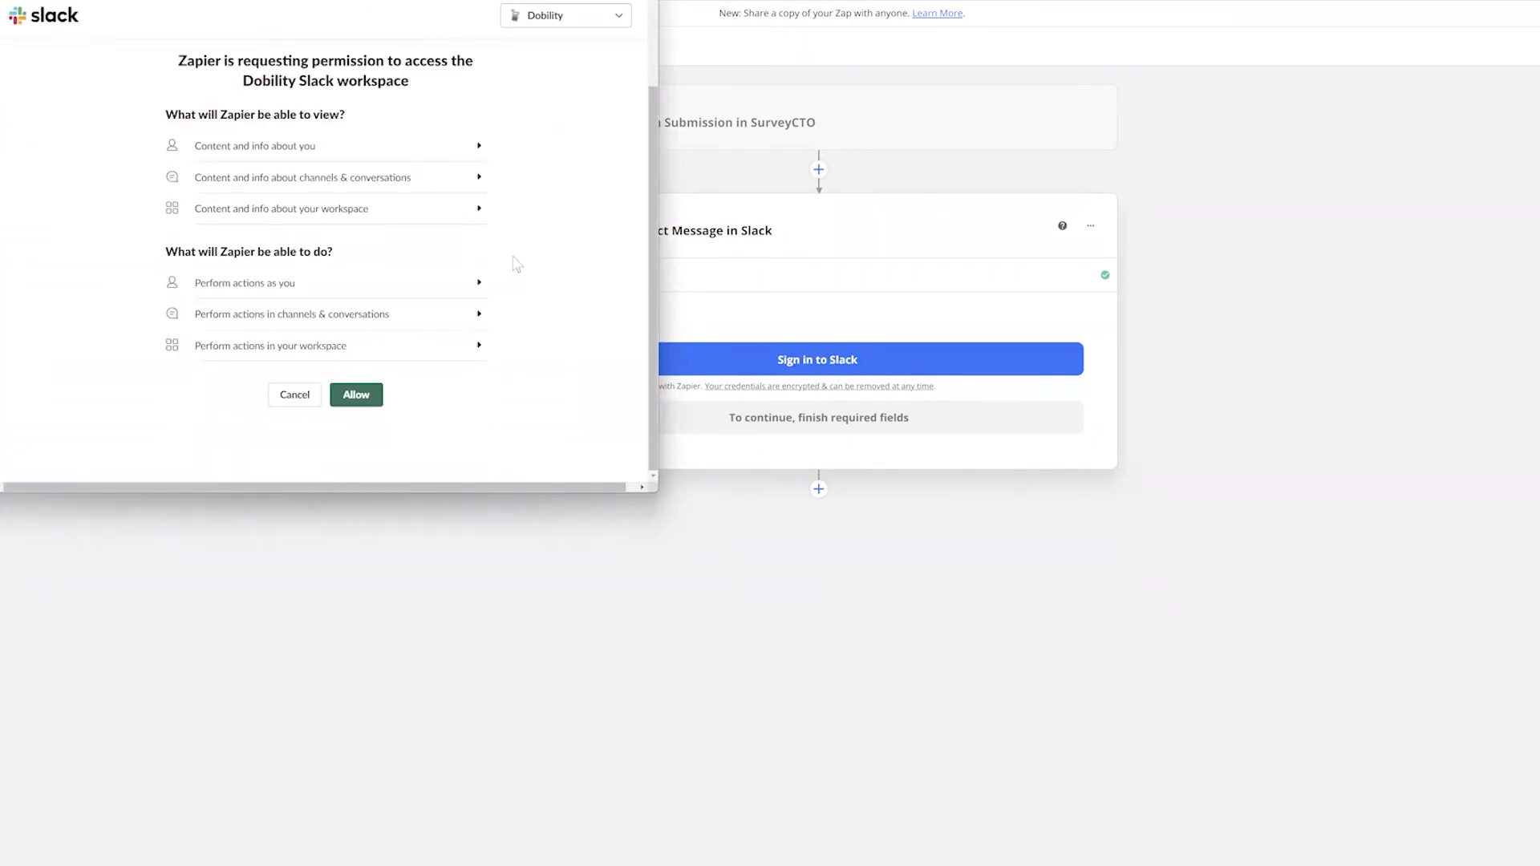
scroll(517, 262, "up", 1)
scroll(518, 261, "up", 1)
scroll(426, 217, "down", 2)
scroll(393, 247, "up", 2)
scroll(361, 421, "down", 1)
left_click(357, 396)
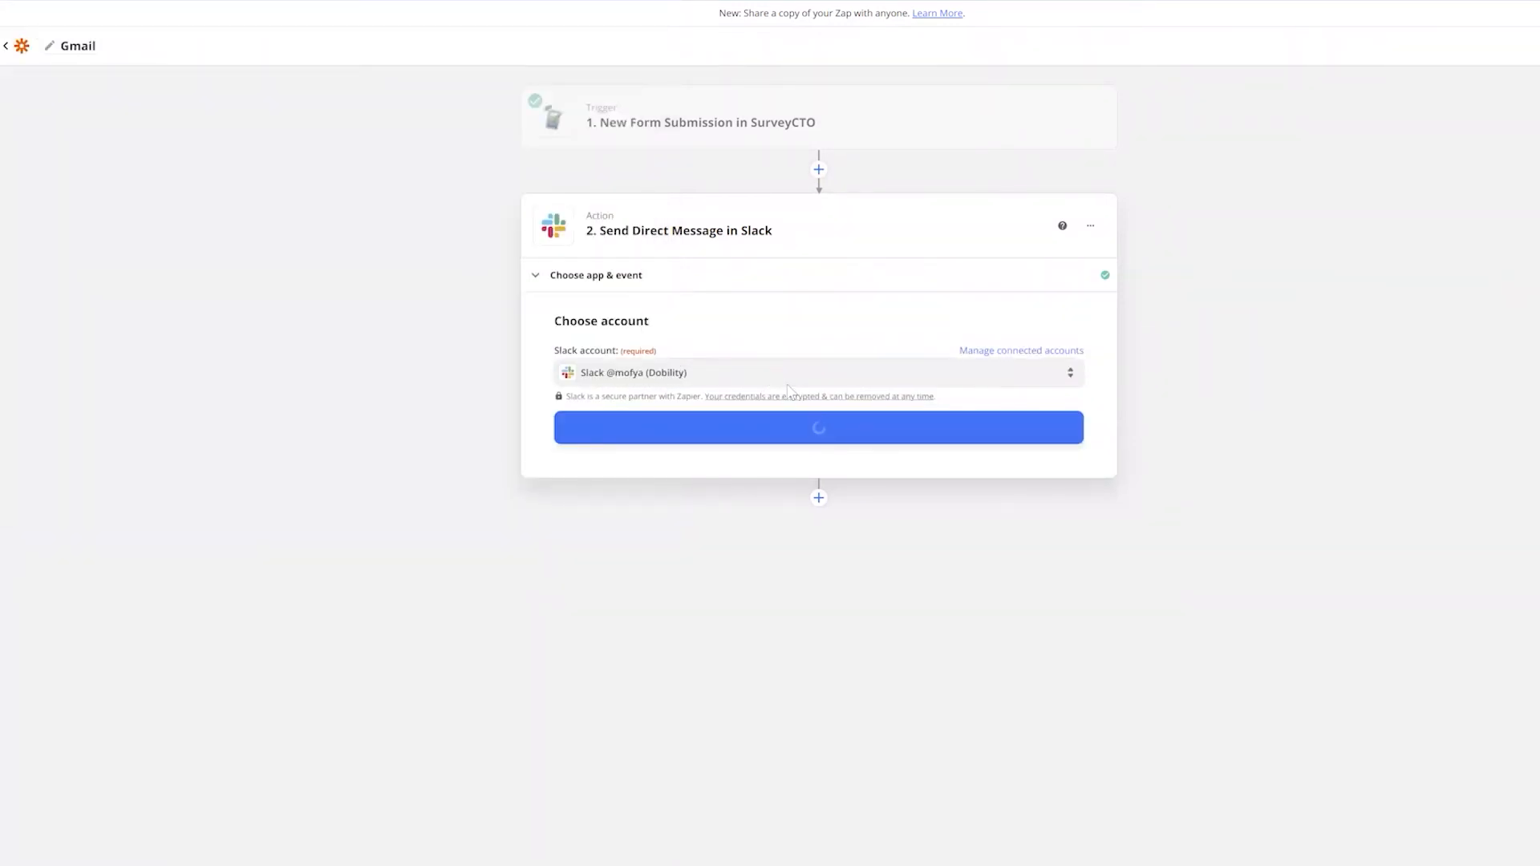
left_click(825, 435)
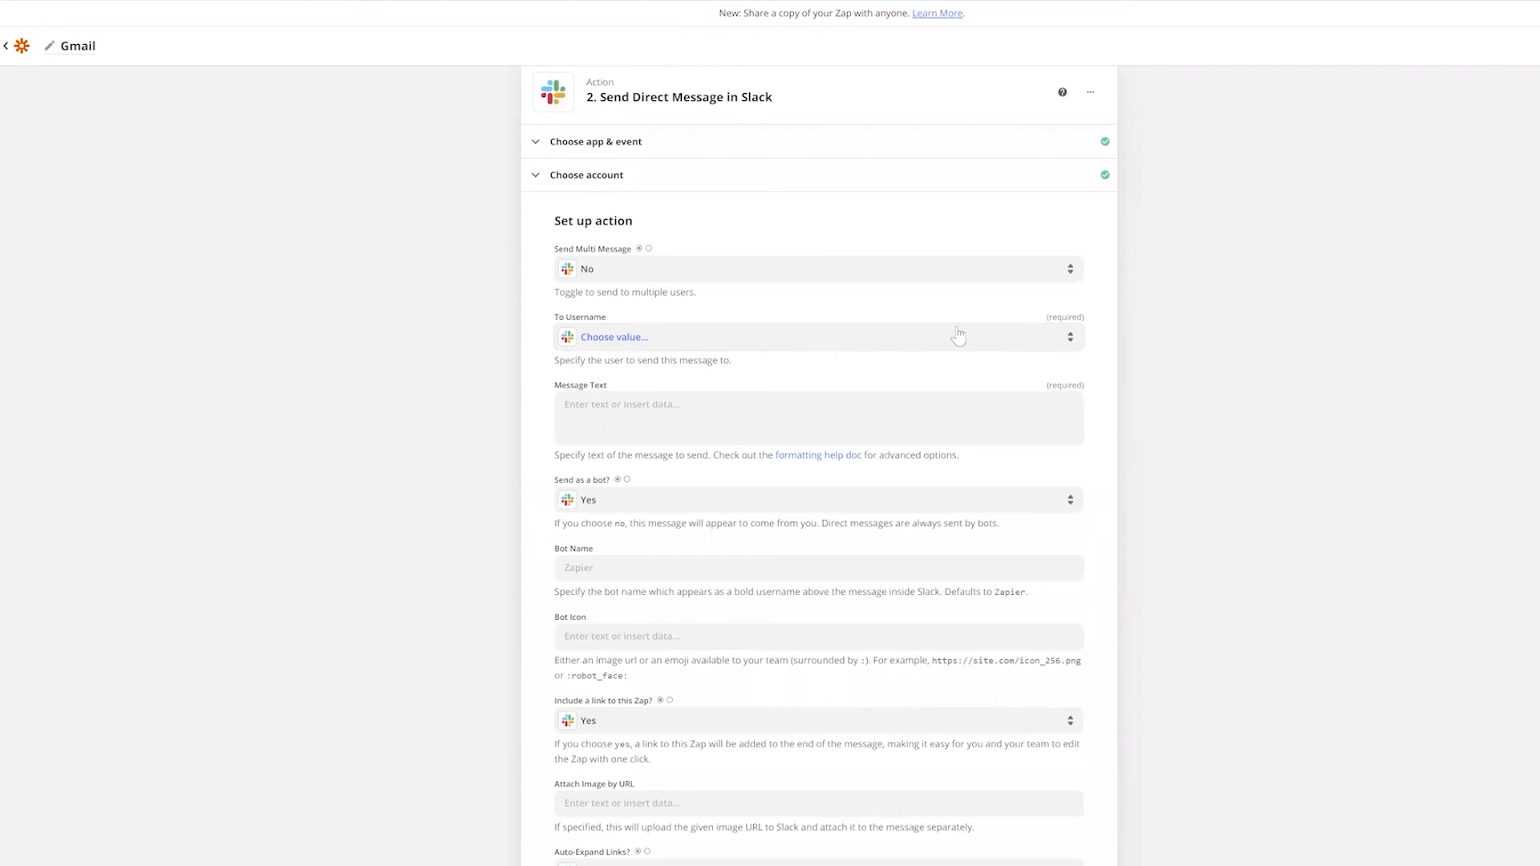
Address the Slack direct message to the recipient's username and start a greeting about a received submission
left_click(886, 338)
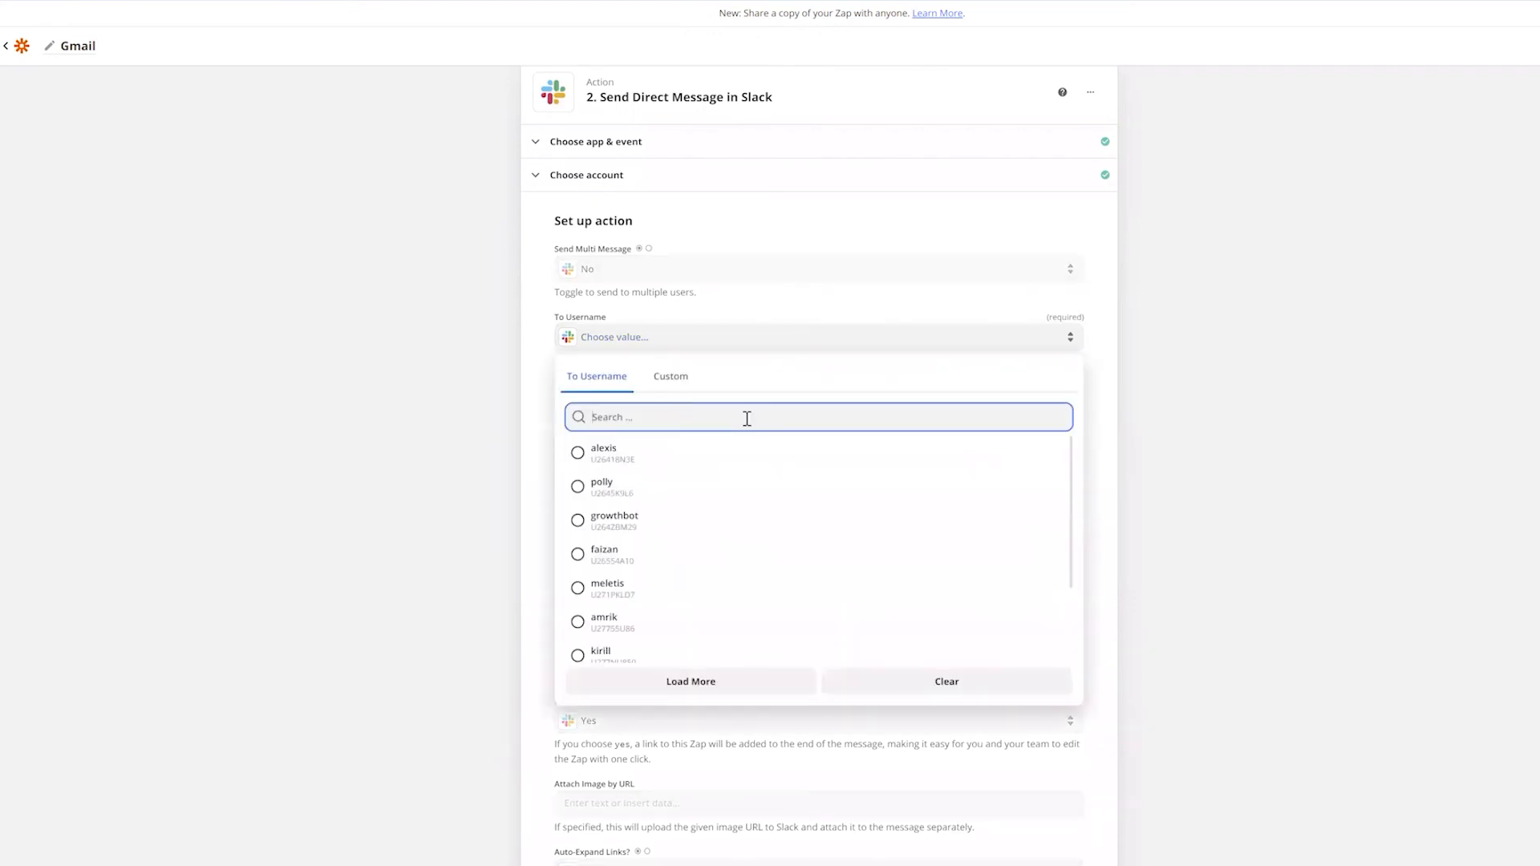
type("mof")
left_click(707, 454)
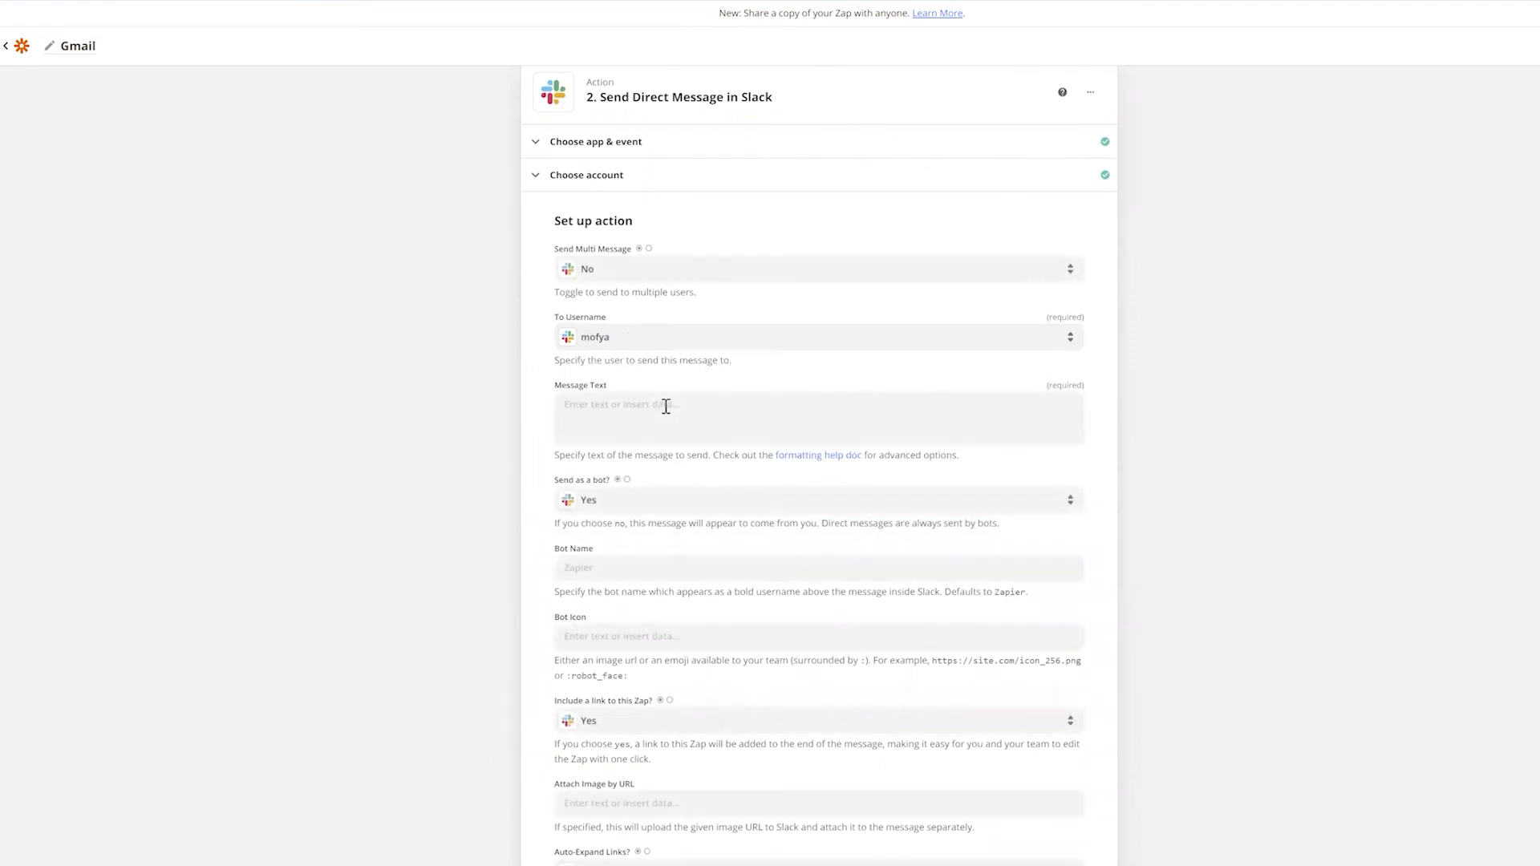
left_click(666, 407)
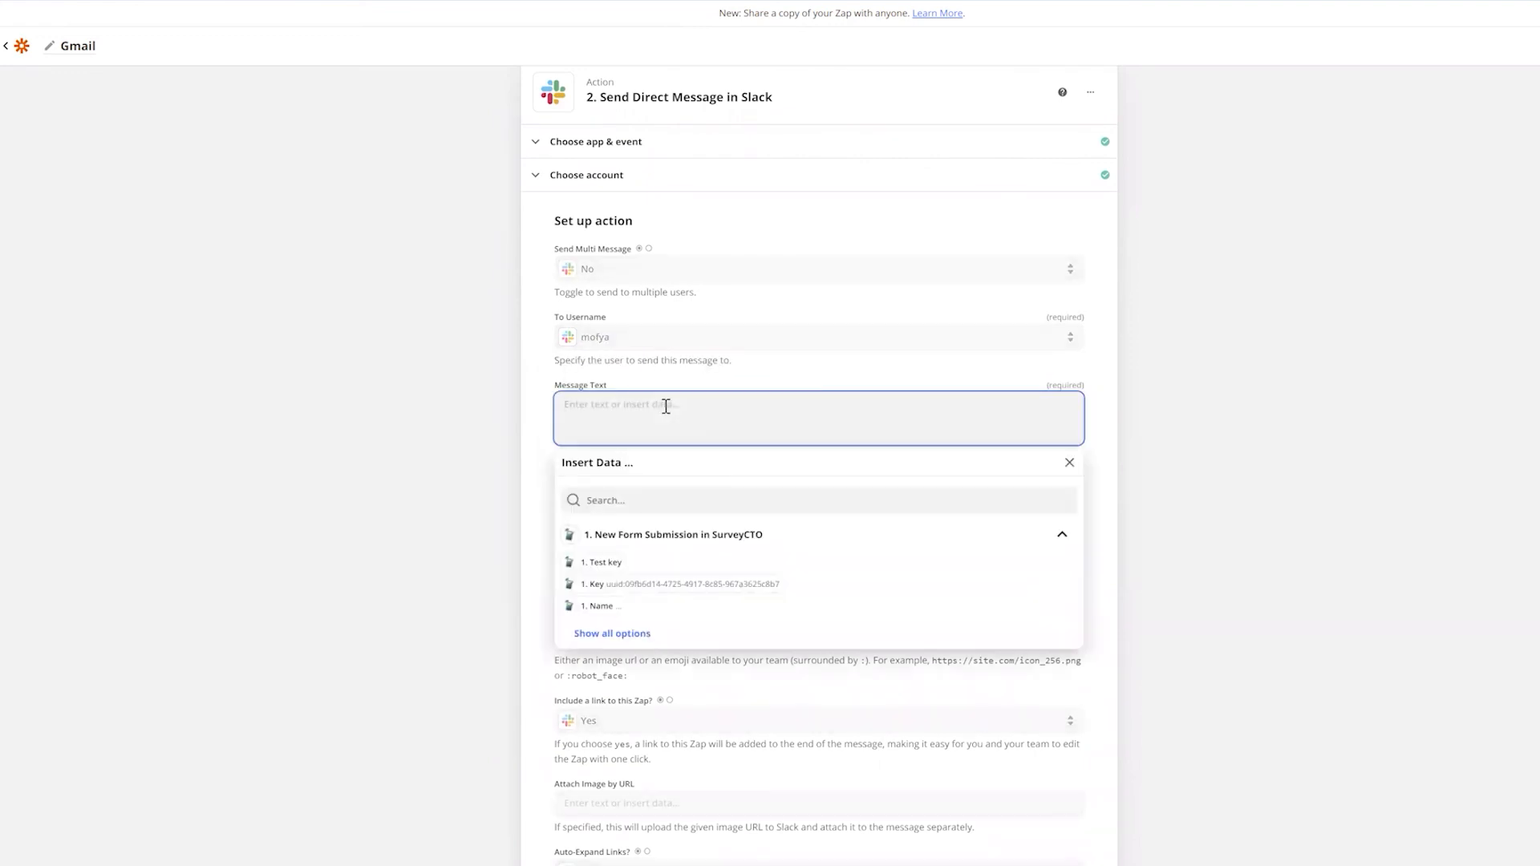
type("Hi Mofya,  You")
type(" have a recei")
type("ved a submission g")
Insert the Name field, then add a full-details line followed by the Submission URL field
left_click(685, 491)
type("name")
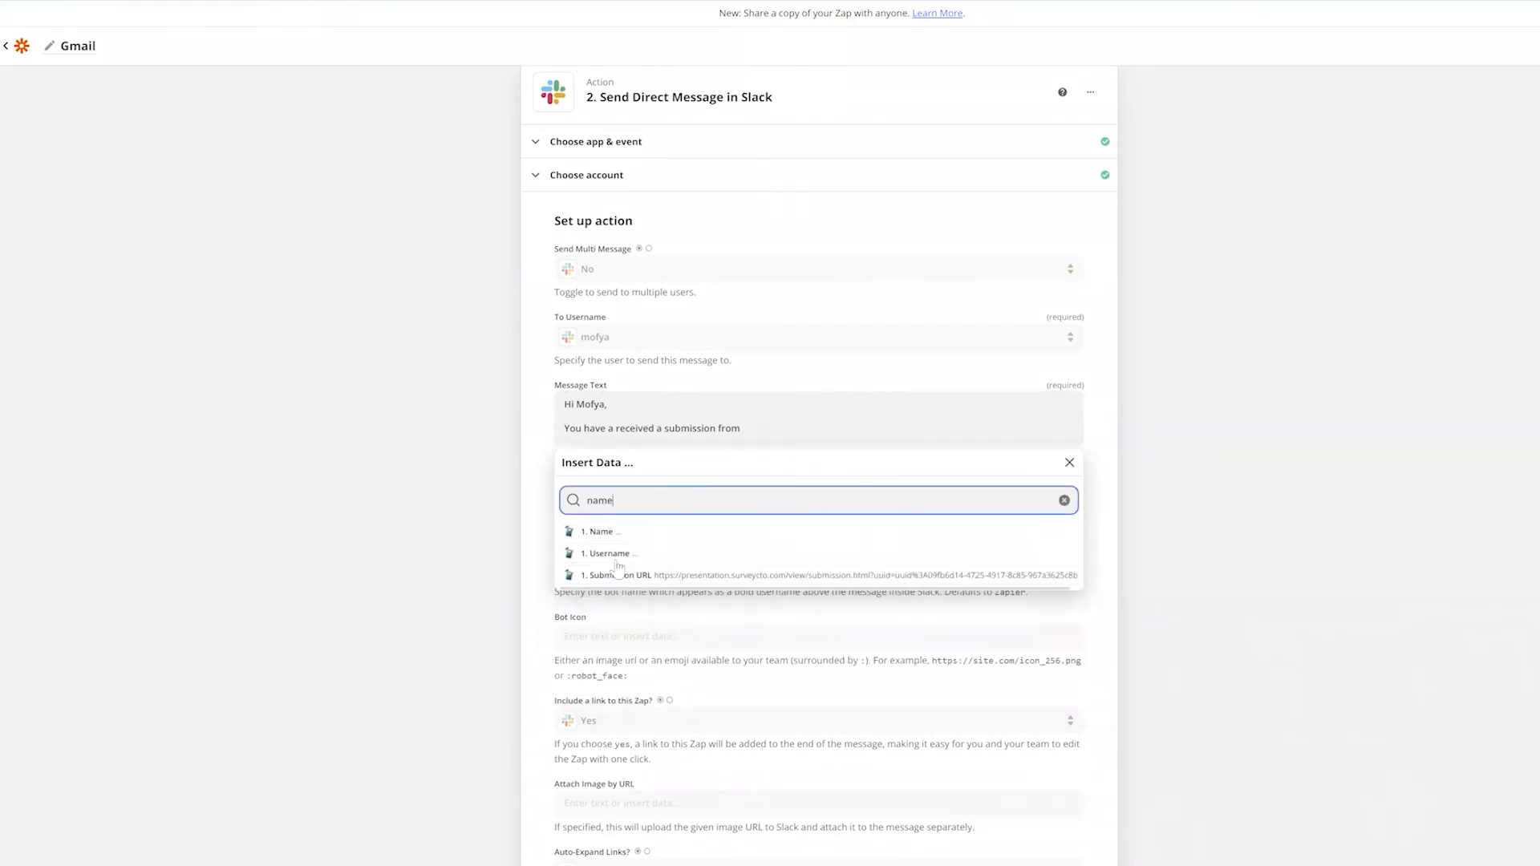
left_click(607, 535)
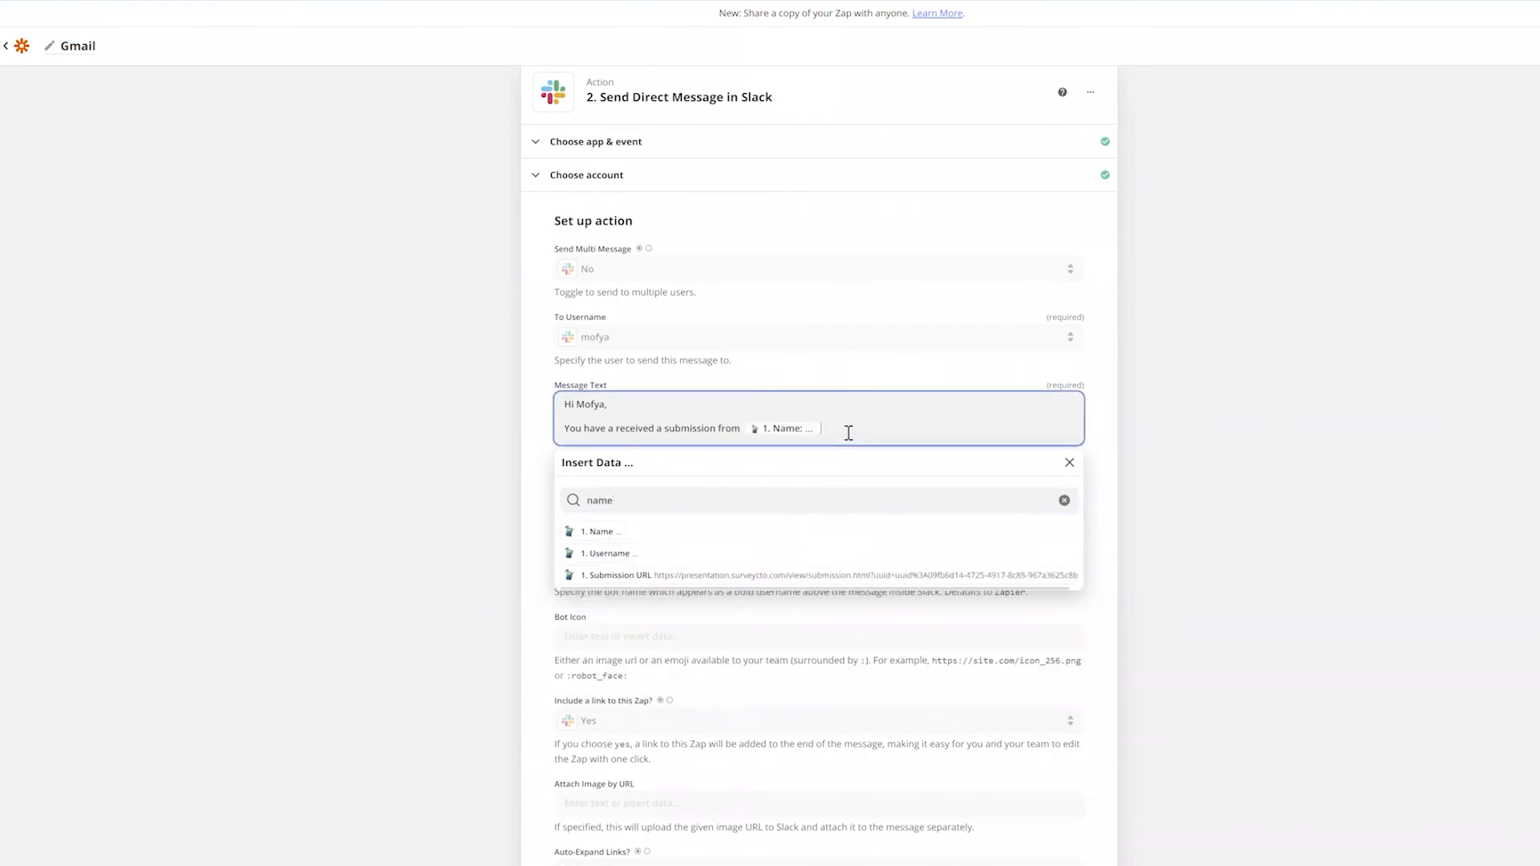
key("Return")
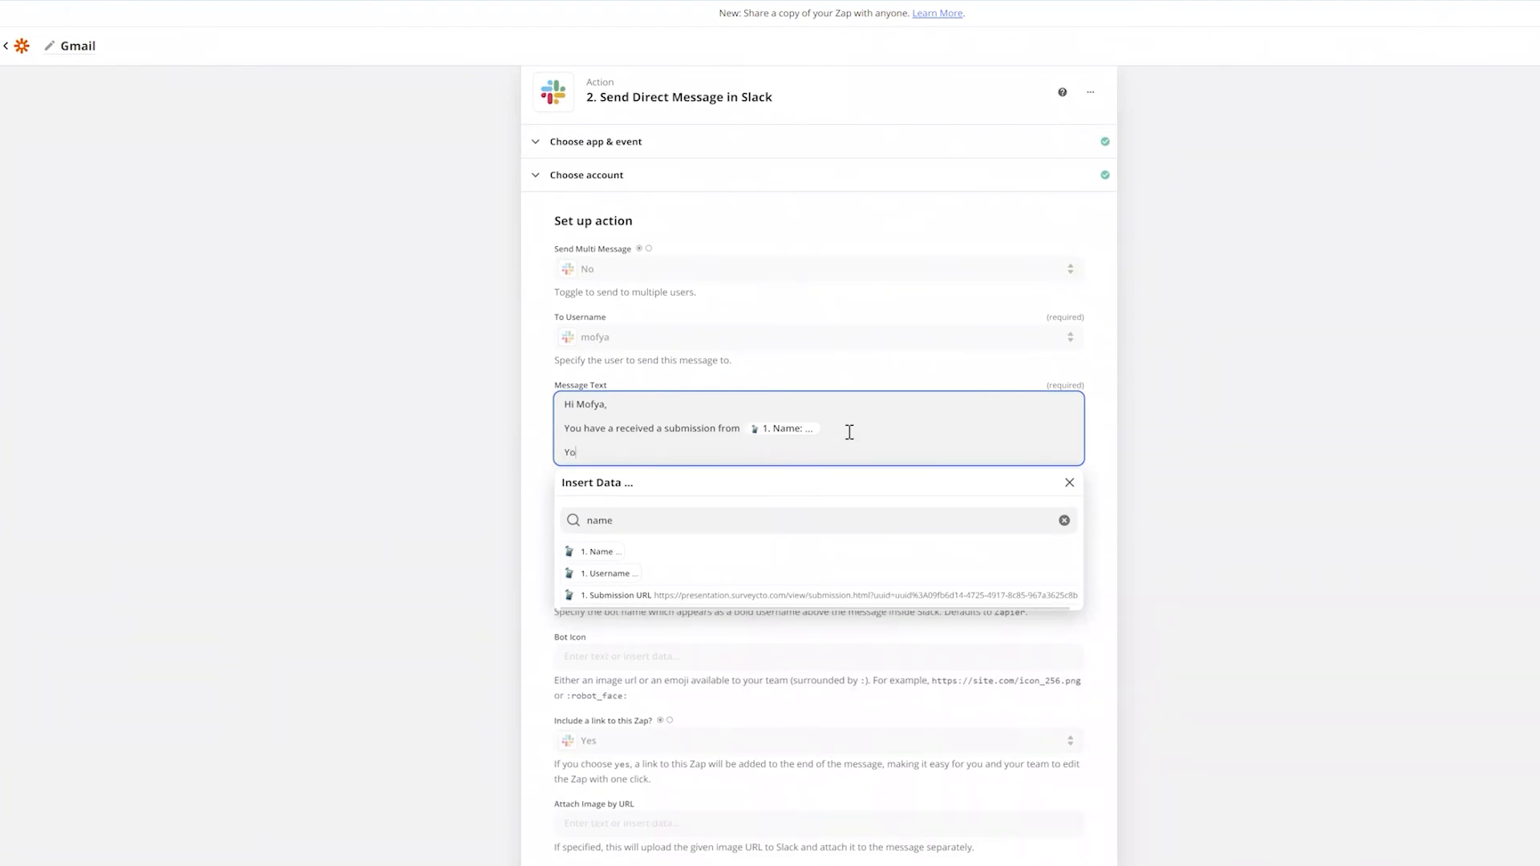
type("You can see full details here:")
left_click(567, 529)
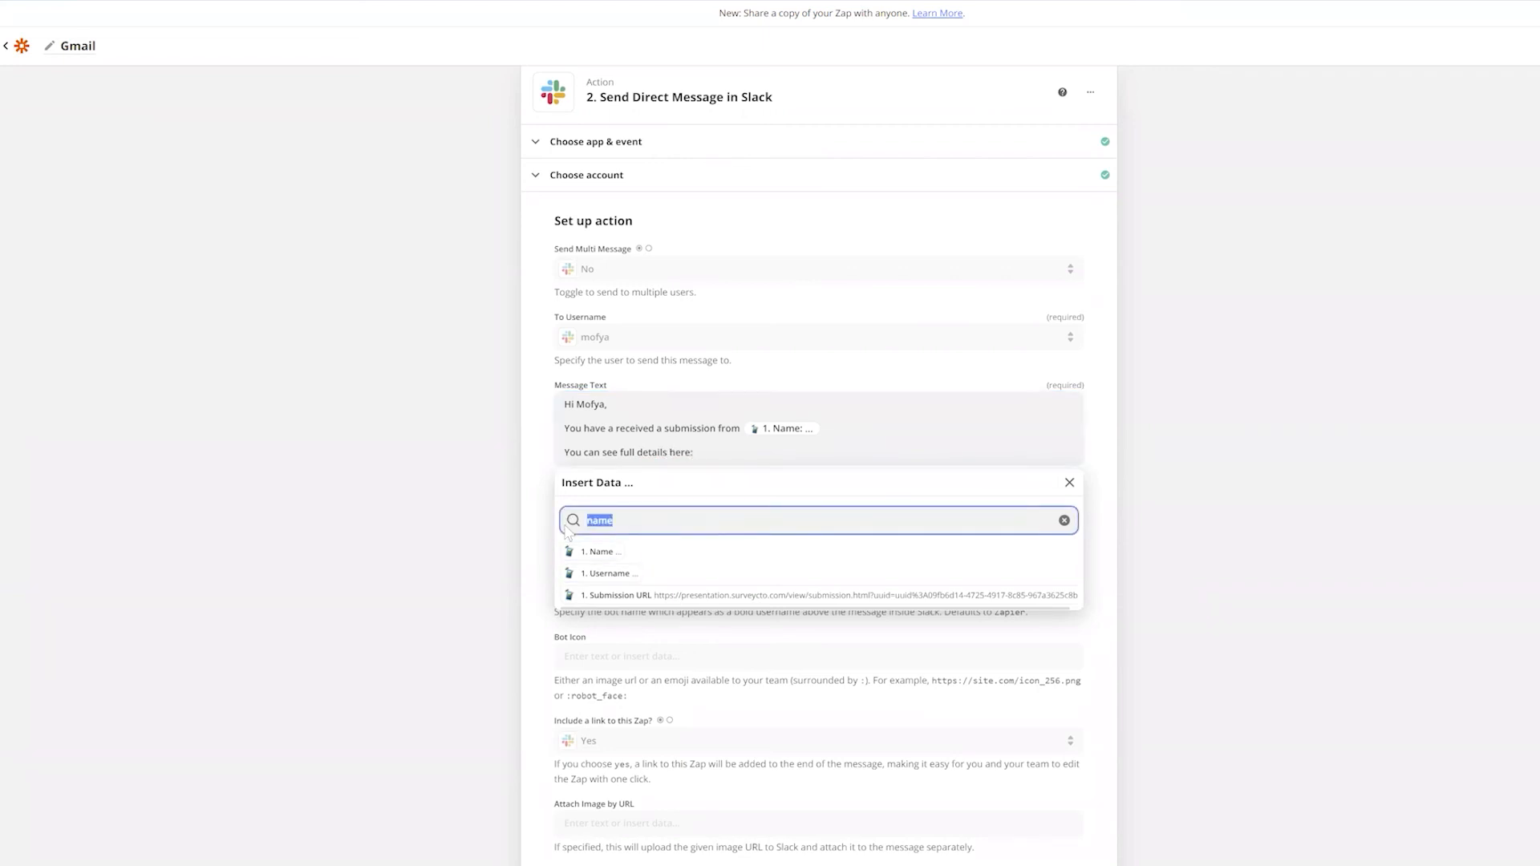
left_click(641, 597)
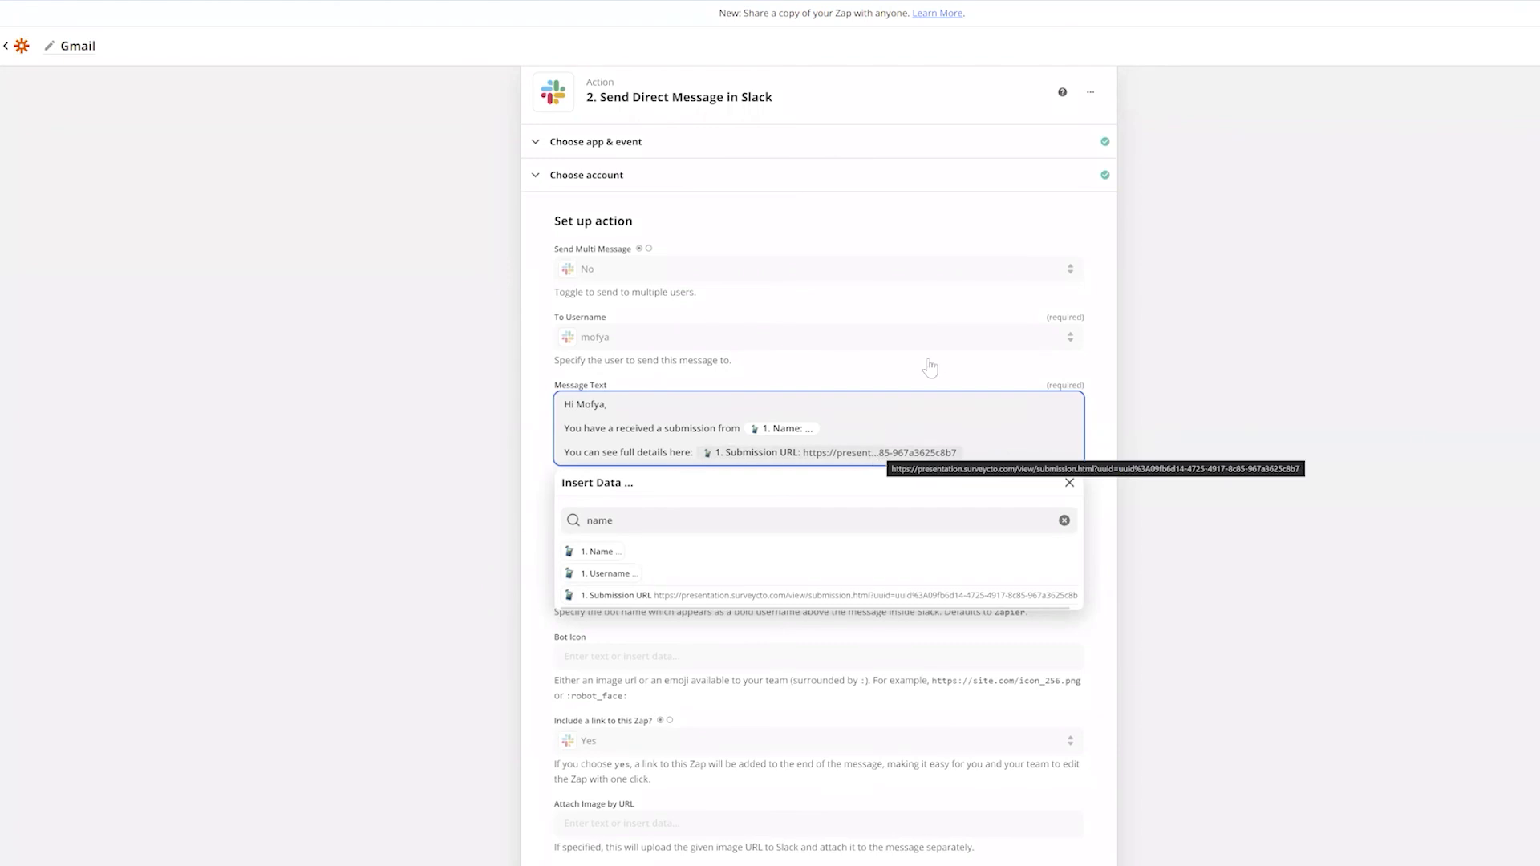
left_click(1100, 404)
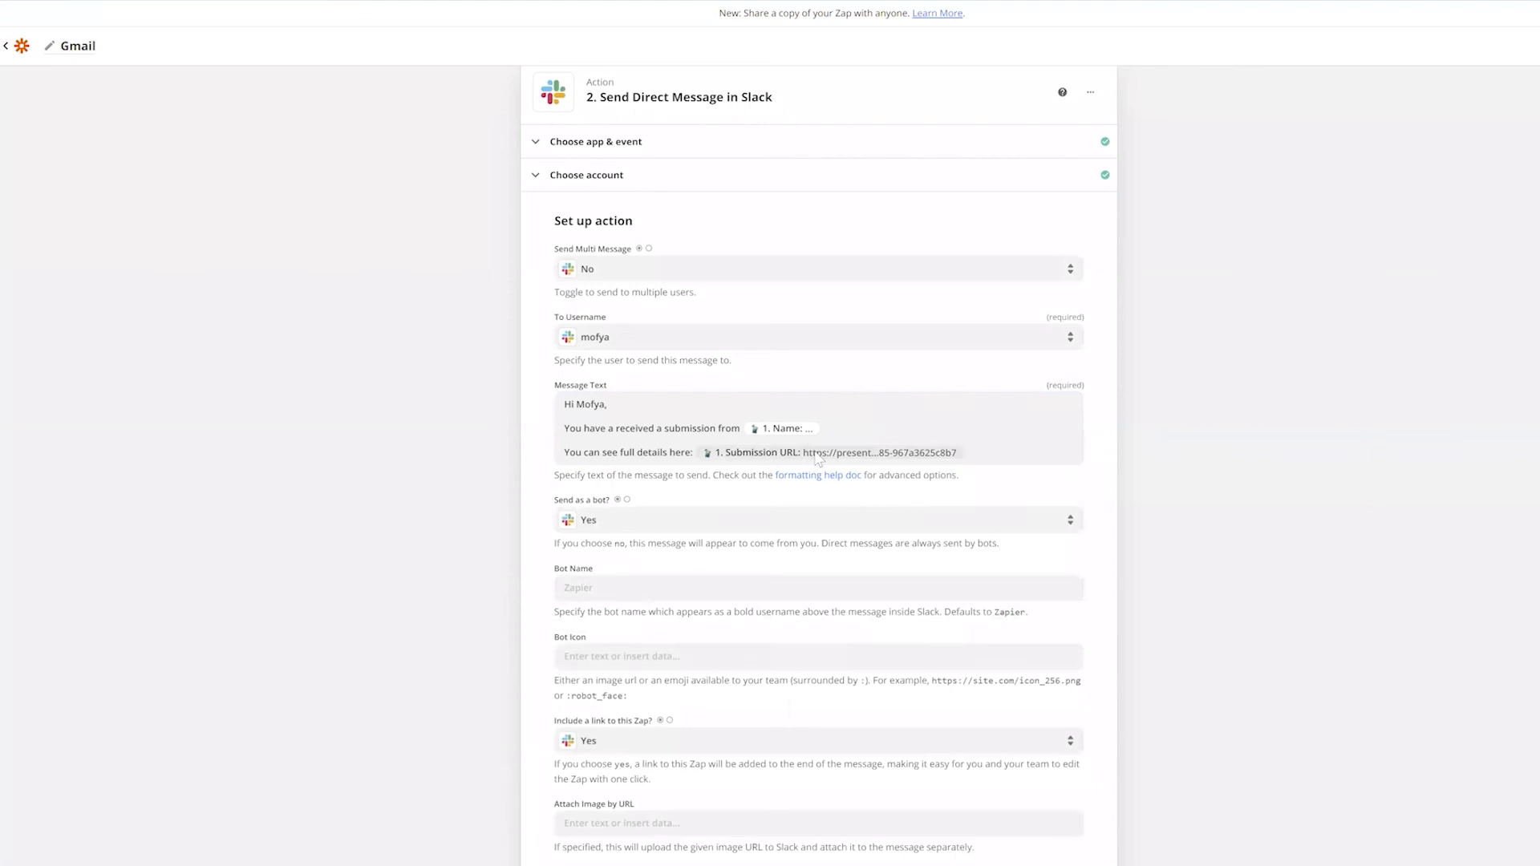
Continue past the Slack action setup, skip its test, and turn the Zap on
scroll(771, 417, "down", 3)
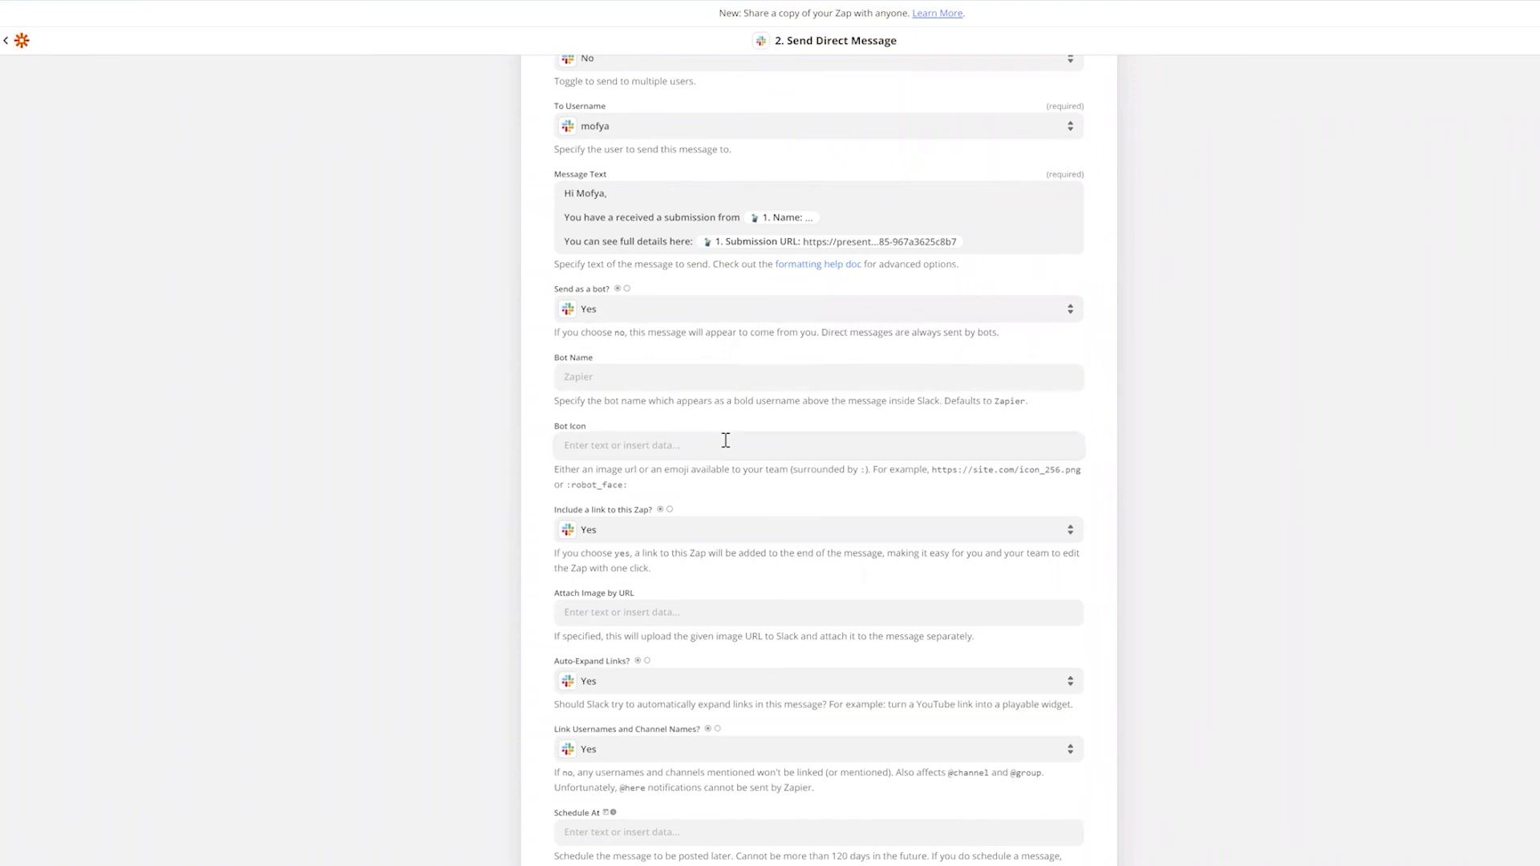
scroll(726, 441, "down", 2)
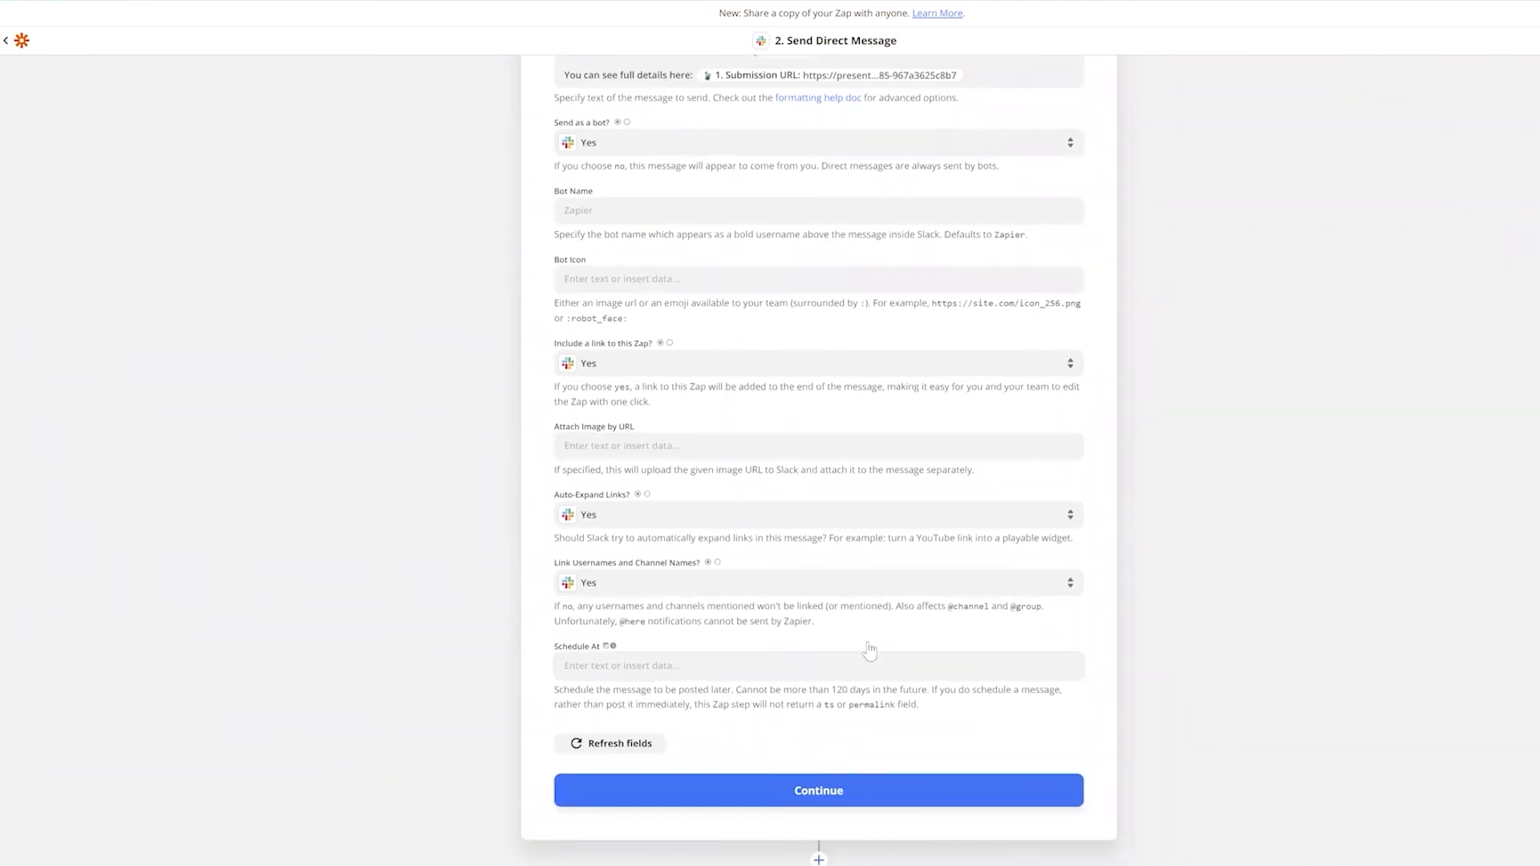
scroll(862, 638, "up", 1)
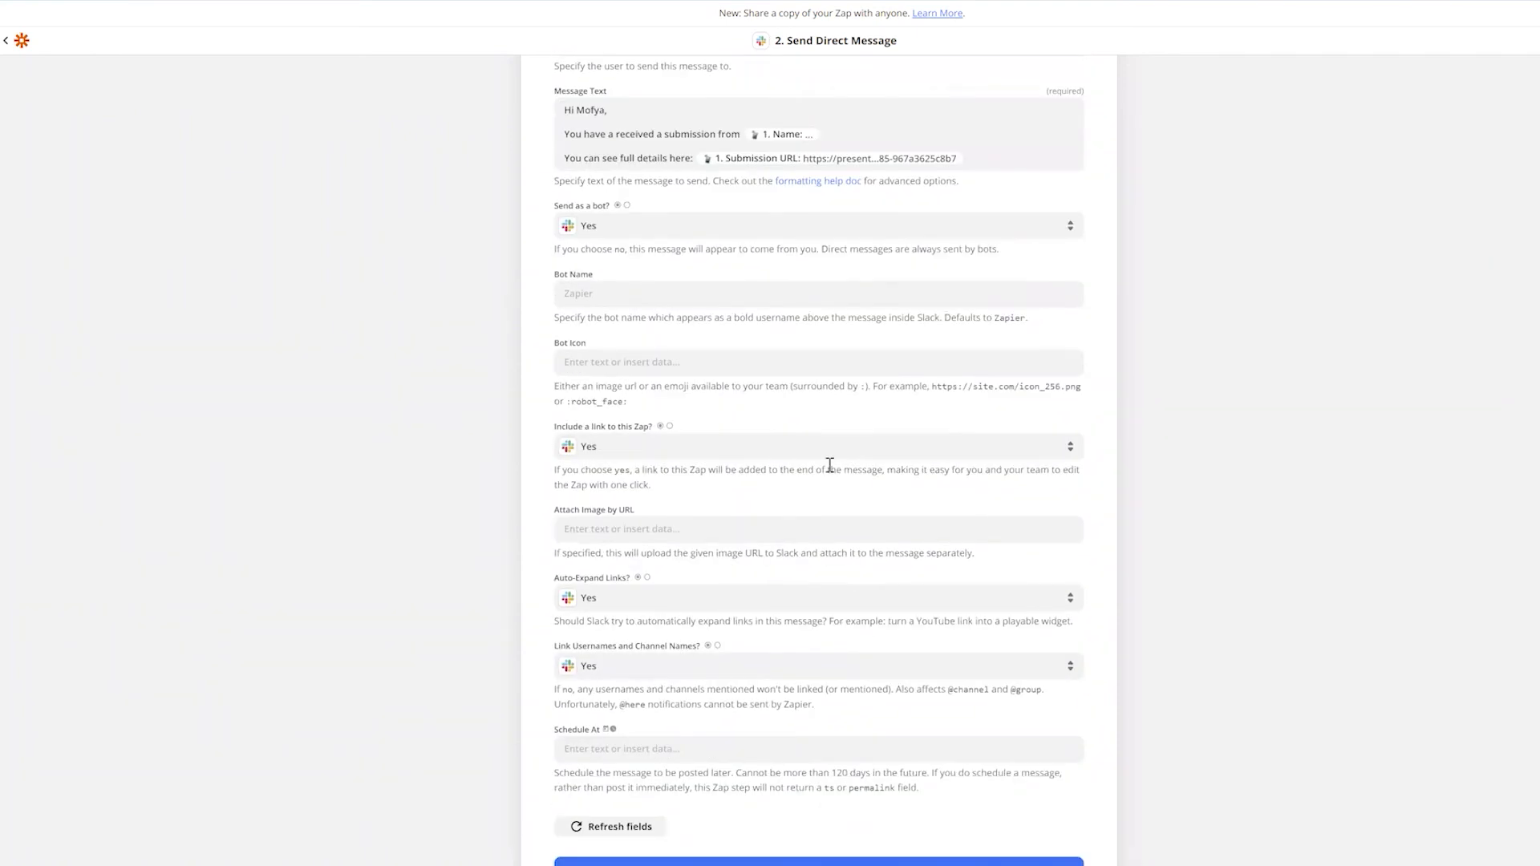
scroll(830, 464, "up", 3)
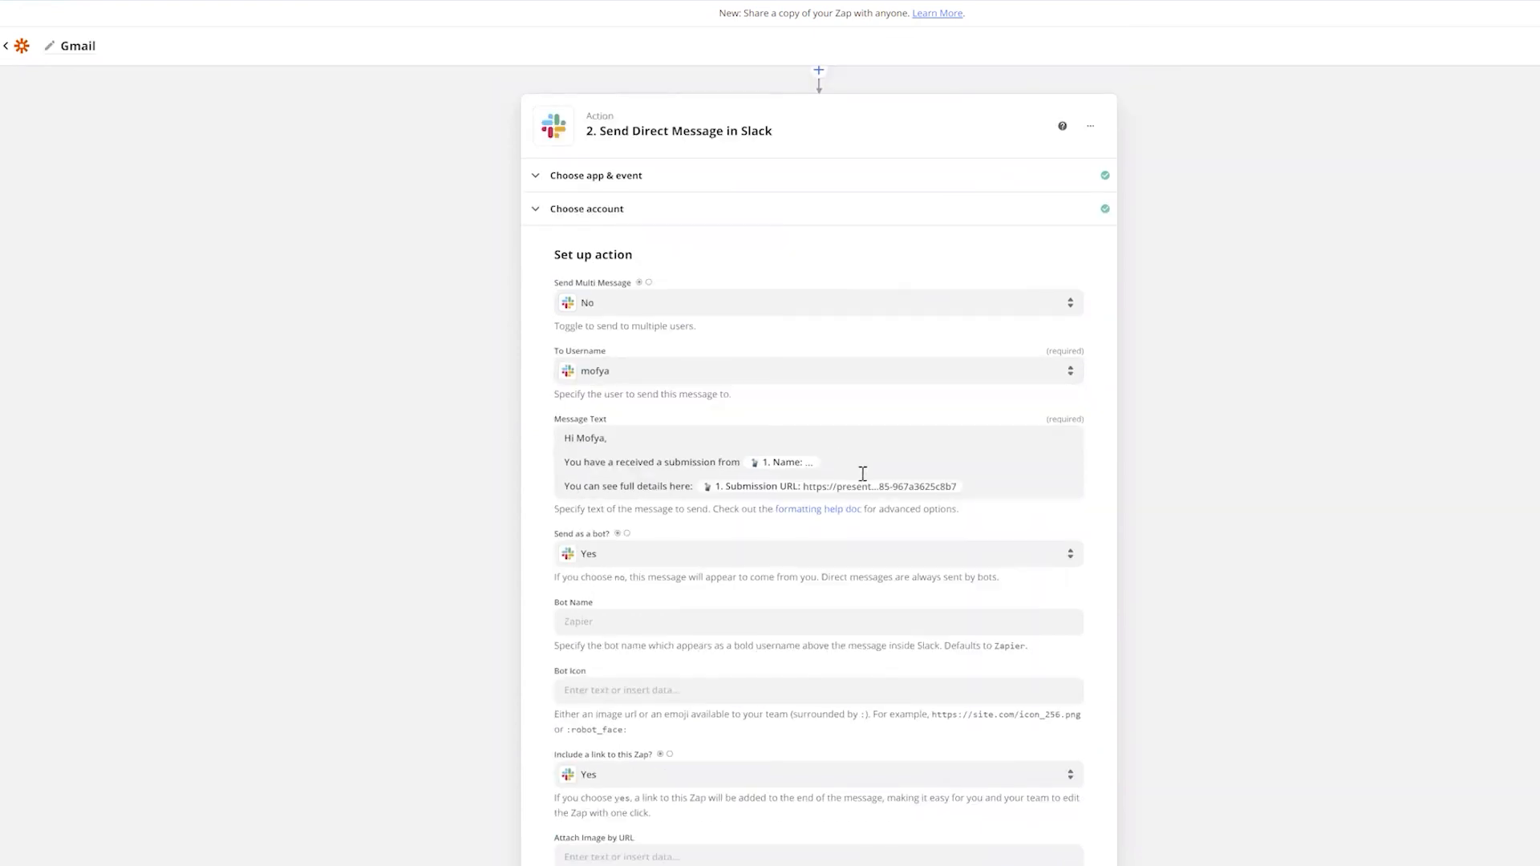
scroll(863, 479, "down", 3)
scroll(807, 787, "down", 2)
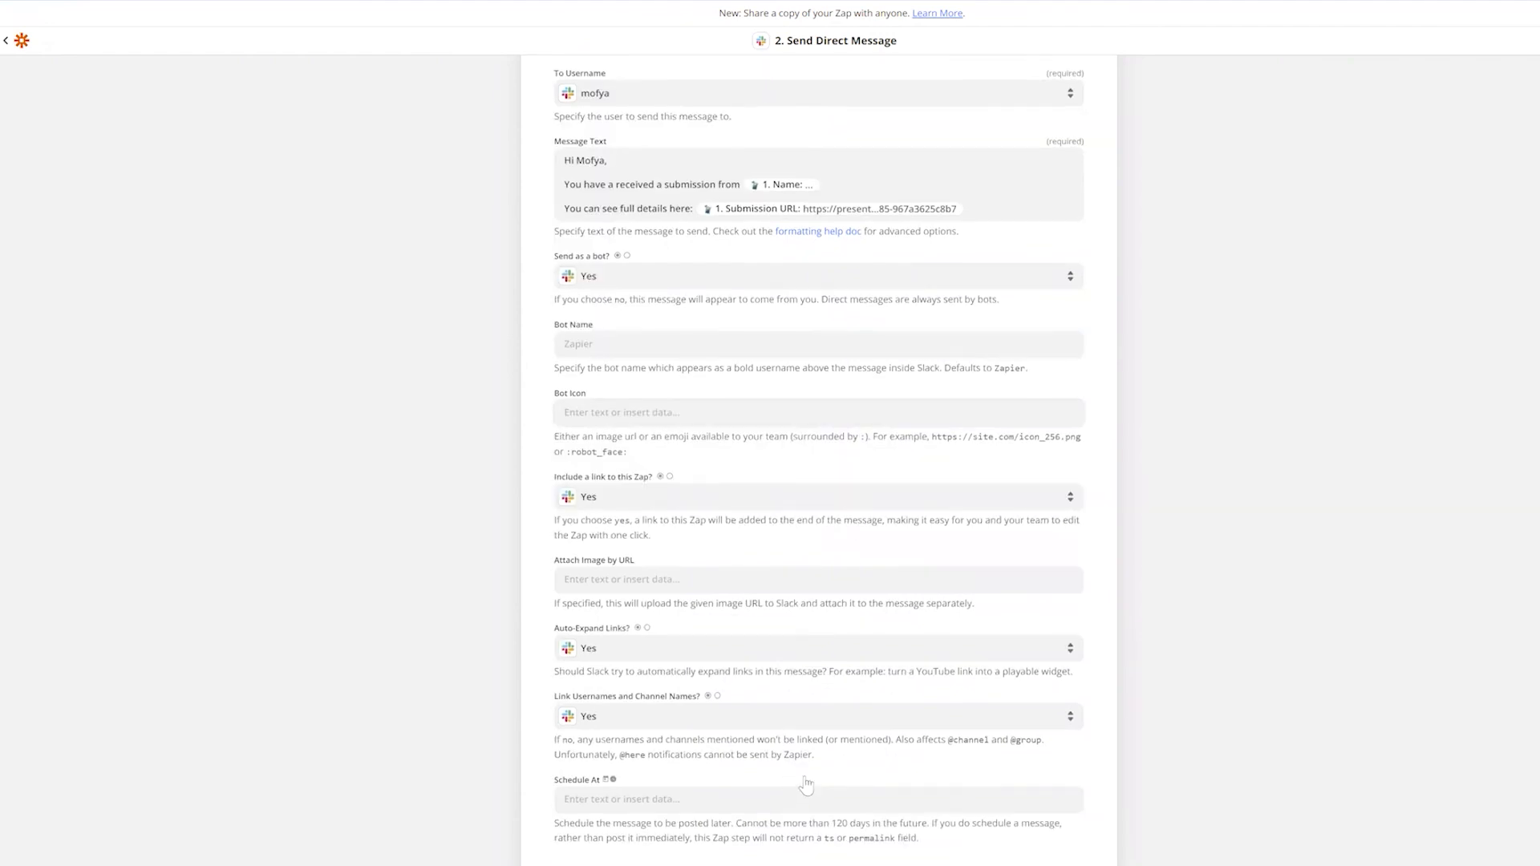
left_click(827, 793)
left_click(826, 793)
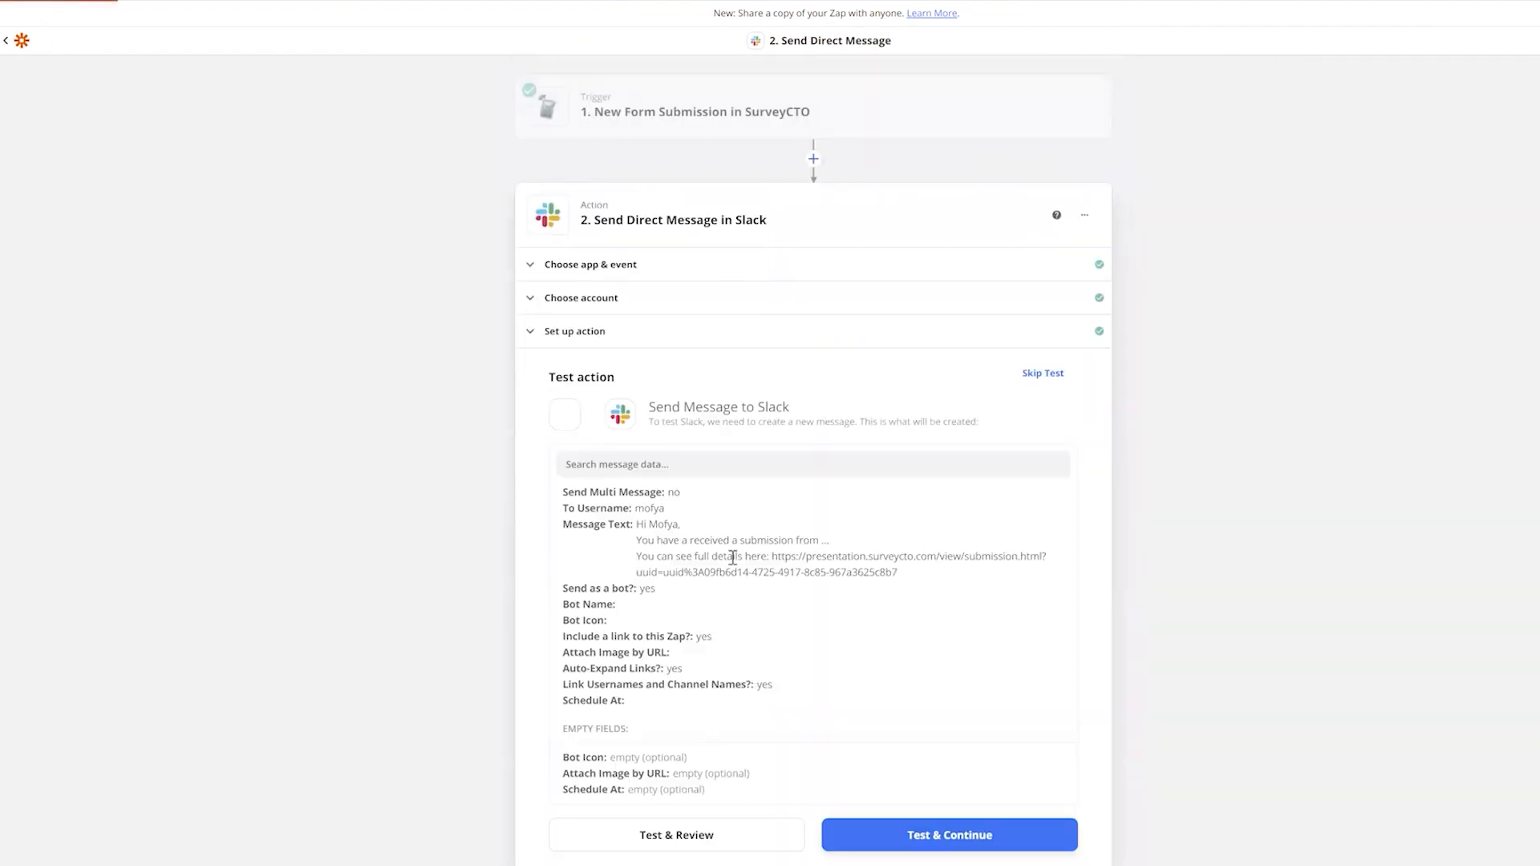
left_click(1047, 374)
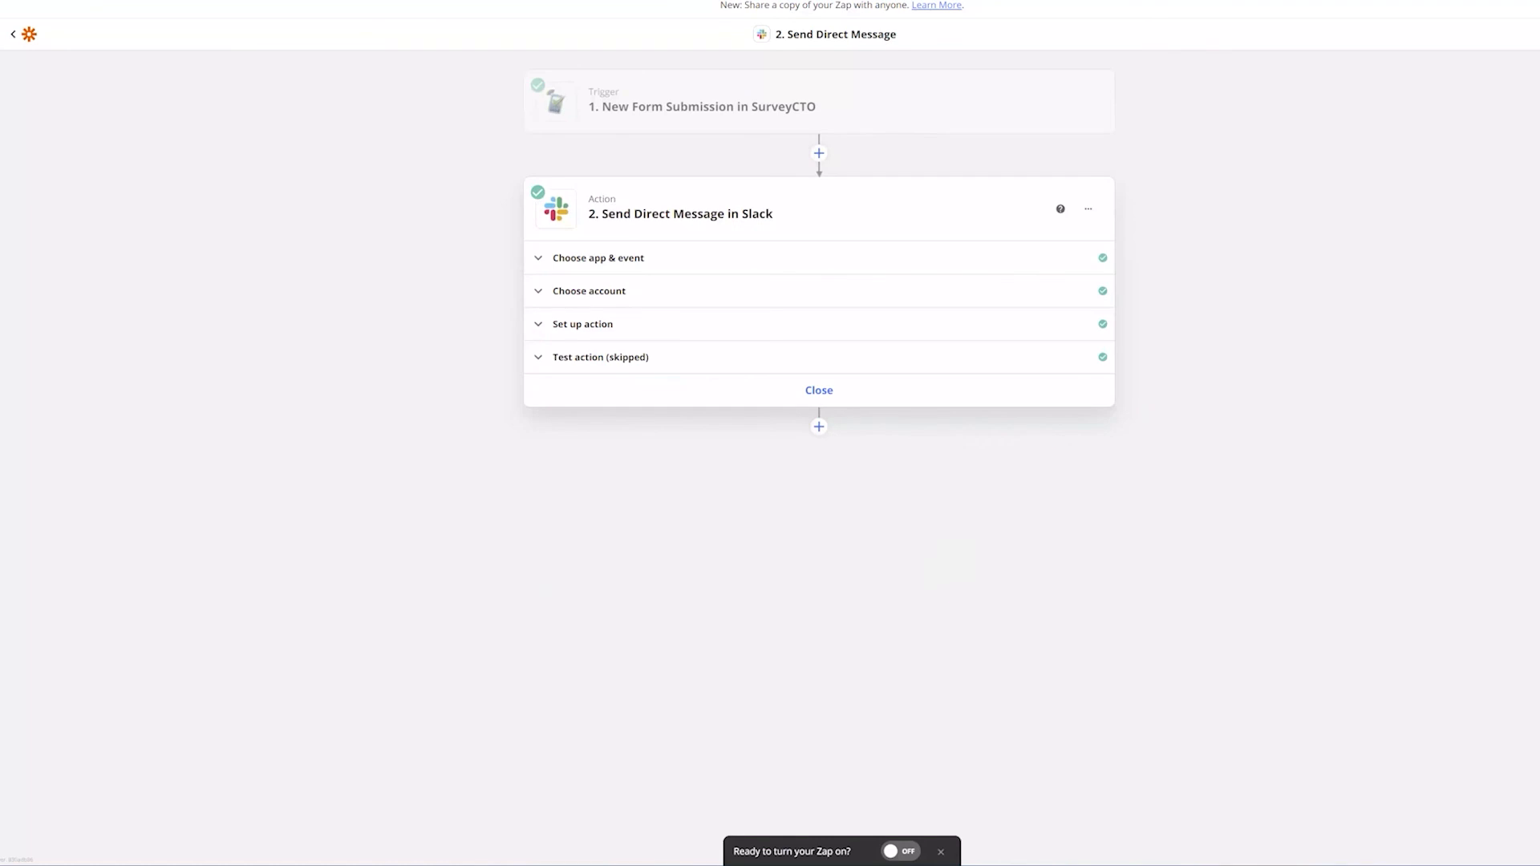
left_click(897, 851)
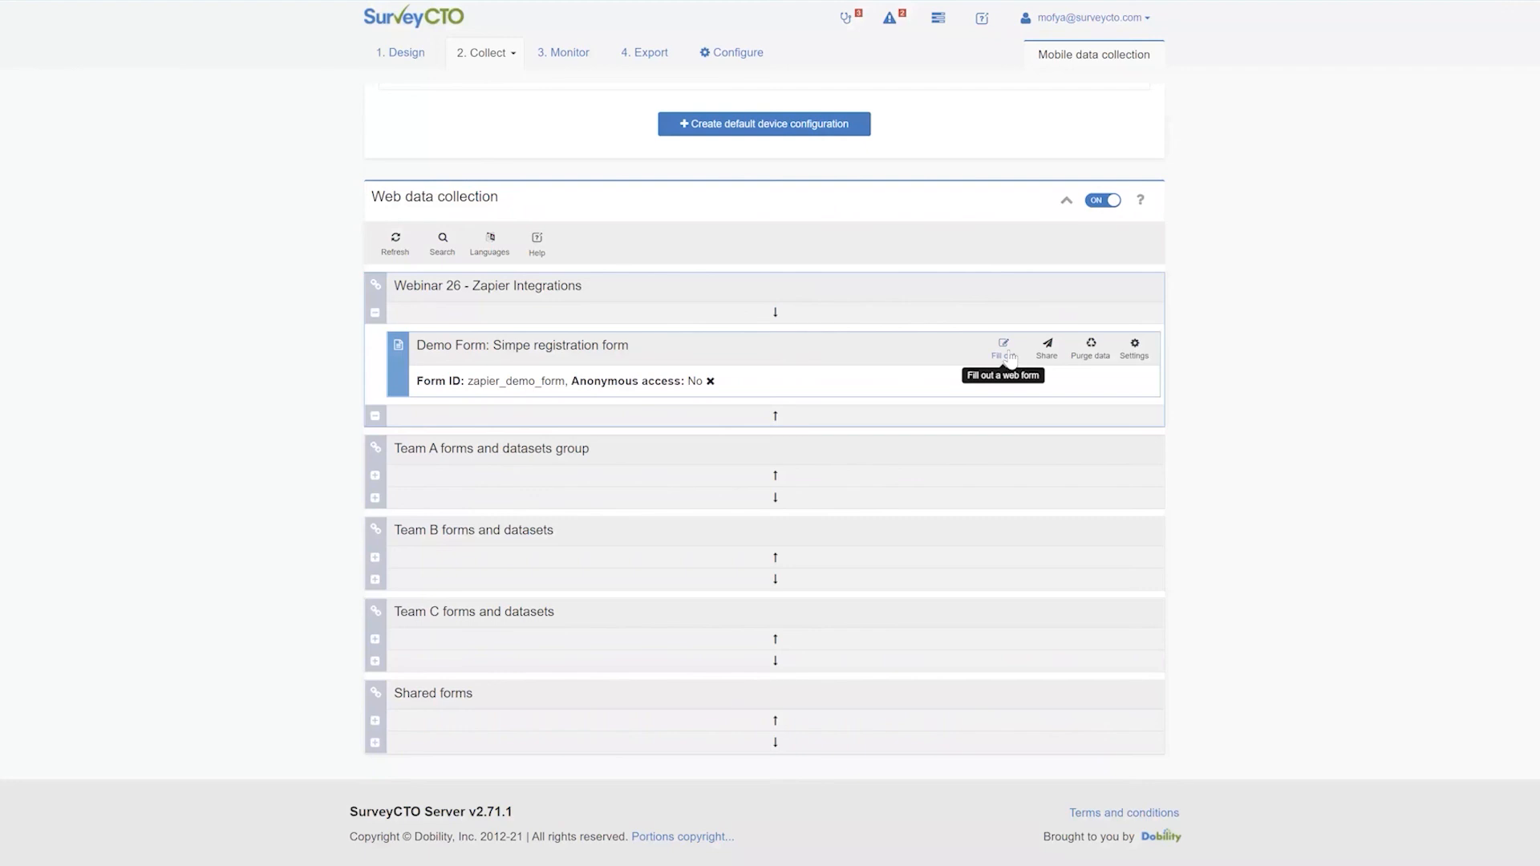
Open the demo registration web form and choose Pacifico as the region
left_click(1007, 353)
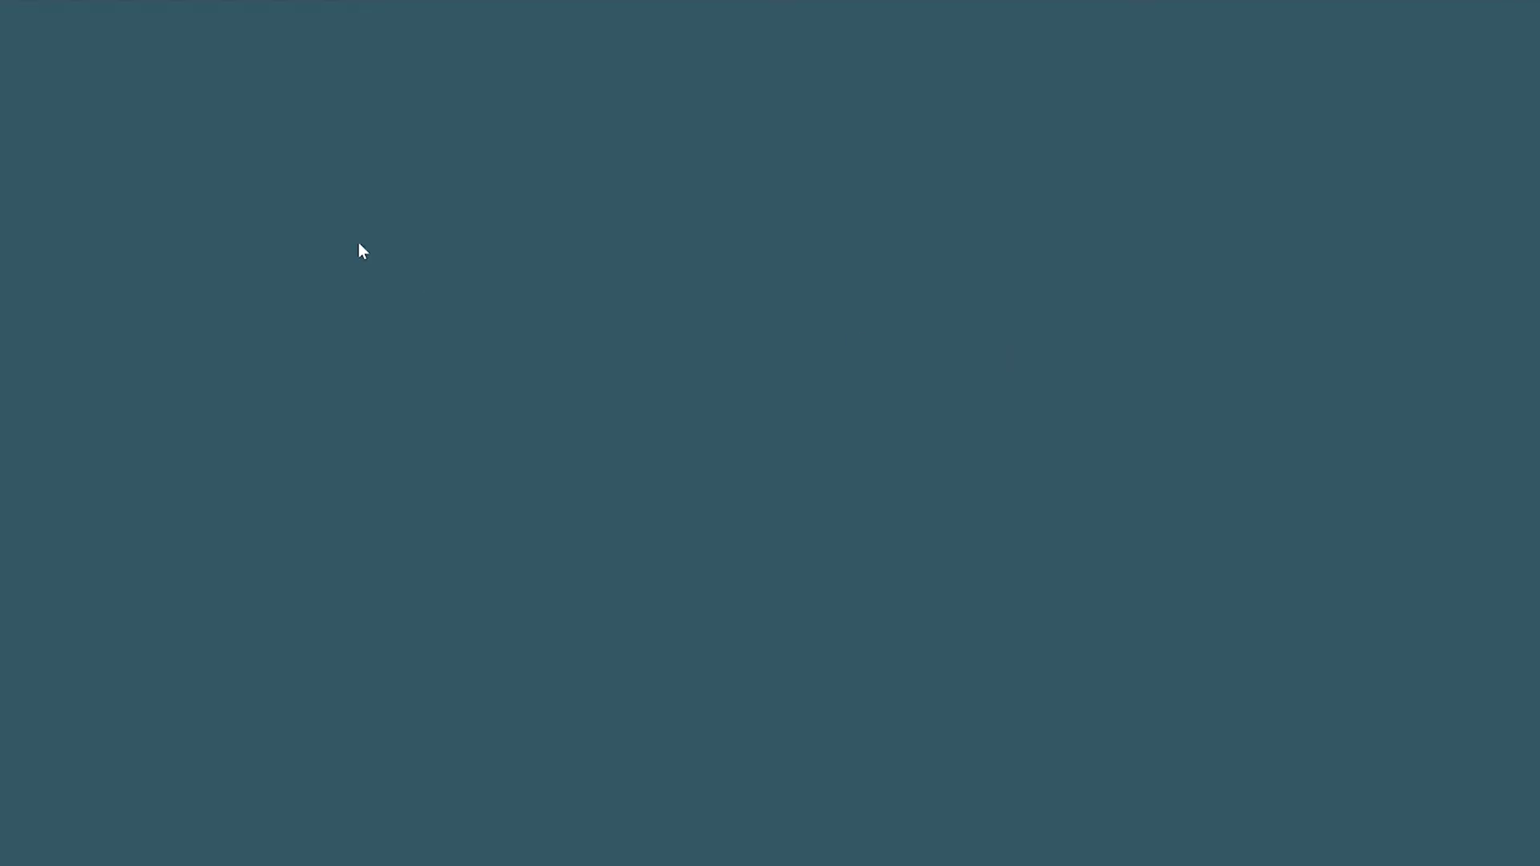
left_click(863, 233)
left_click(638, 217)
left_click(867, 292)
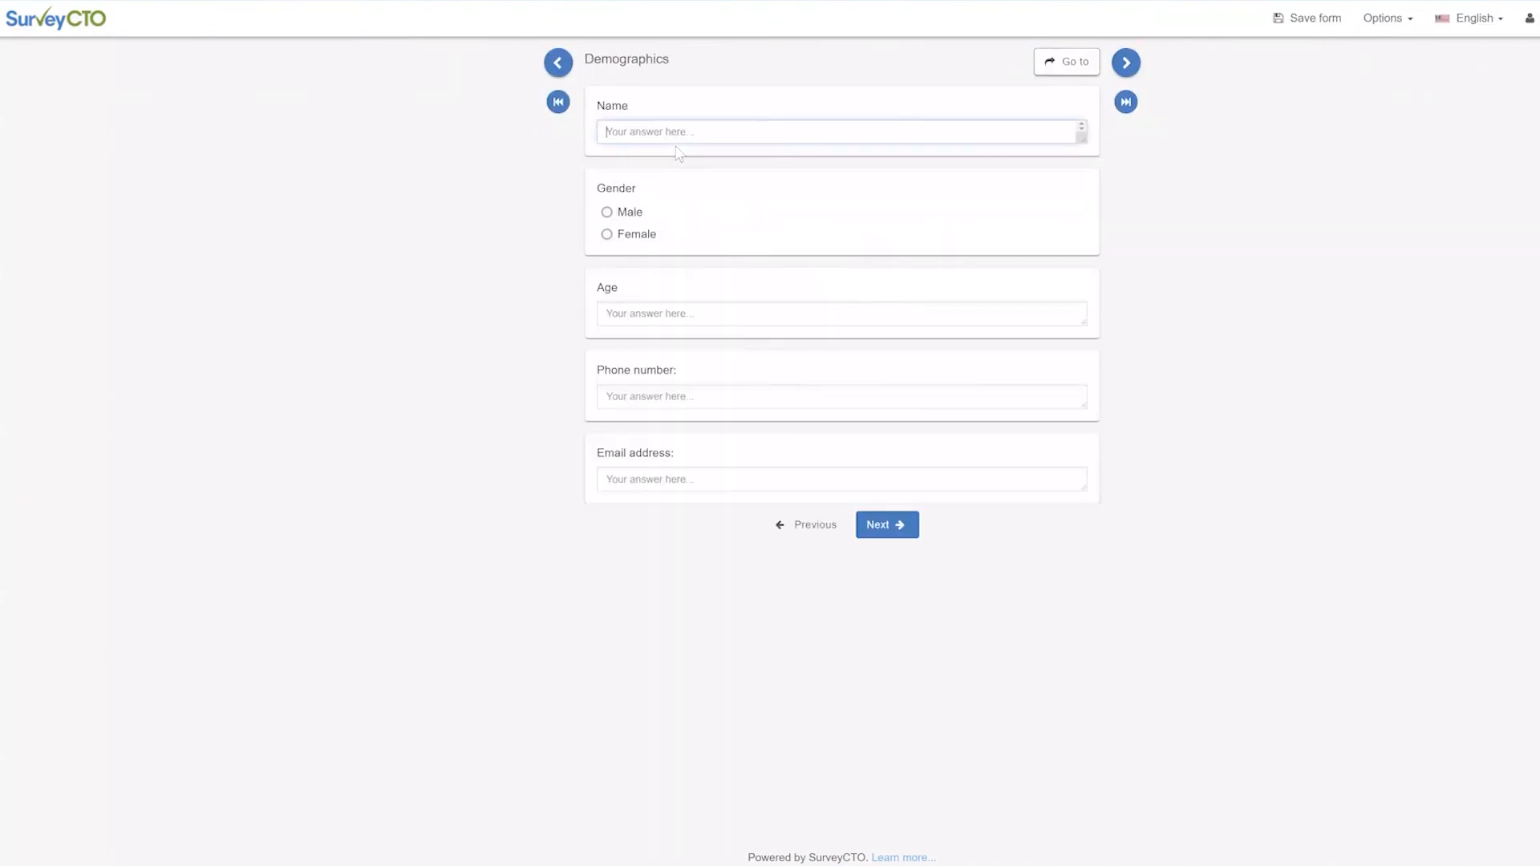
Enter the respondent's full name, gender Male, age 32, and an email address
left_click(682, 215)
left_click(682, 307)
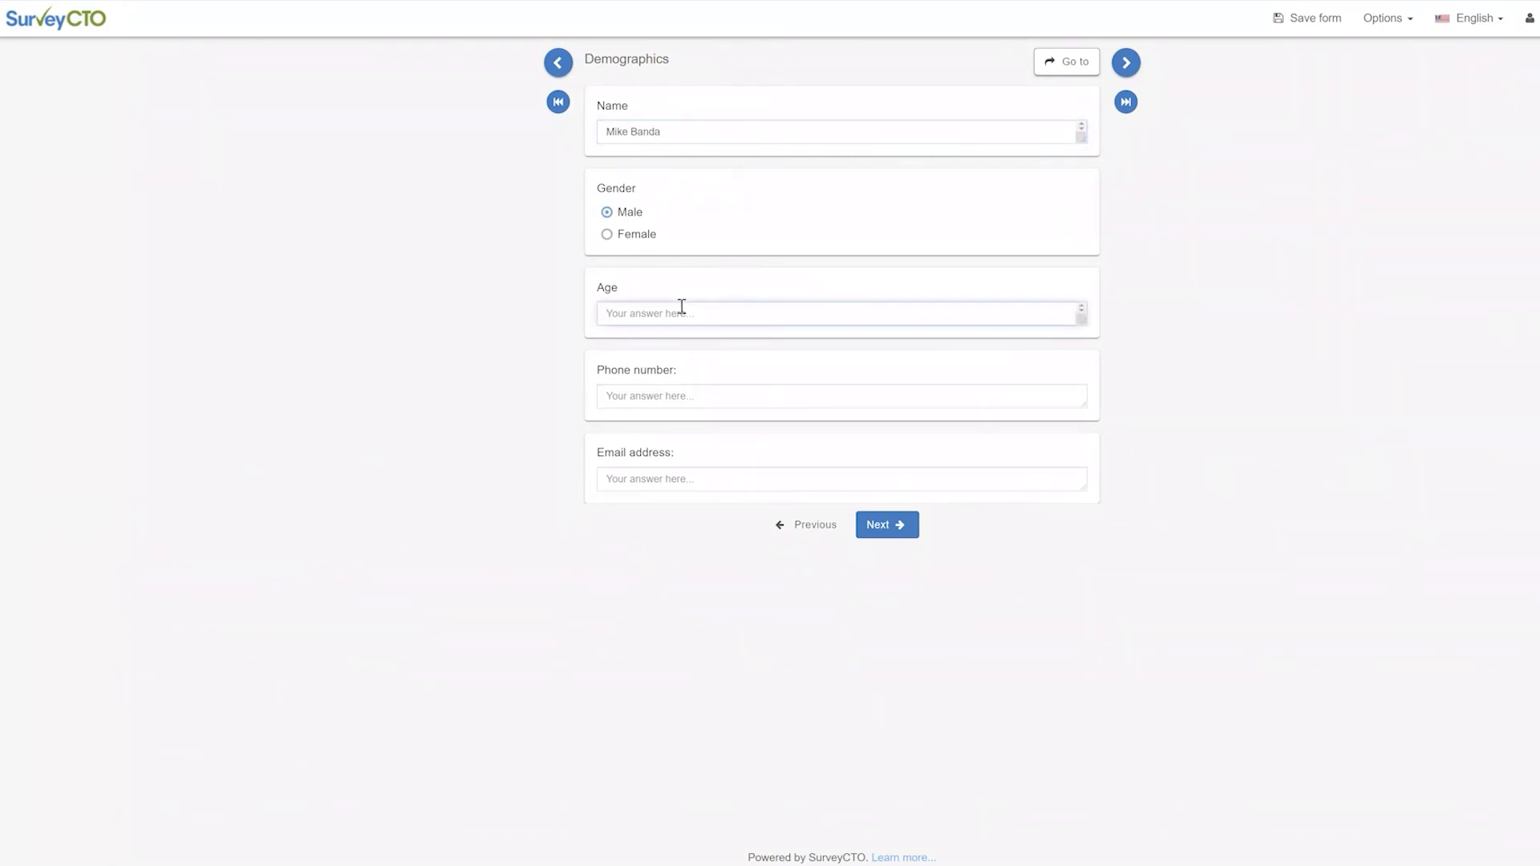
type("32")
left_click(703, 397)
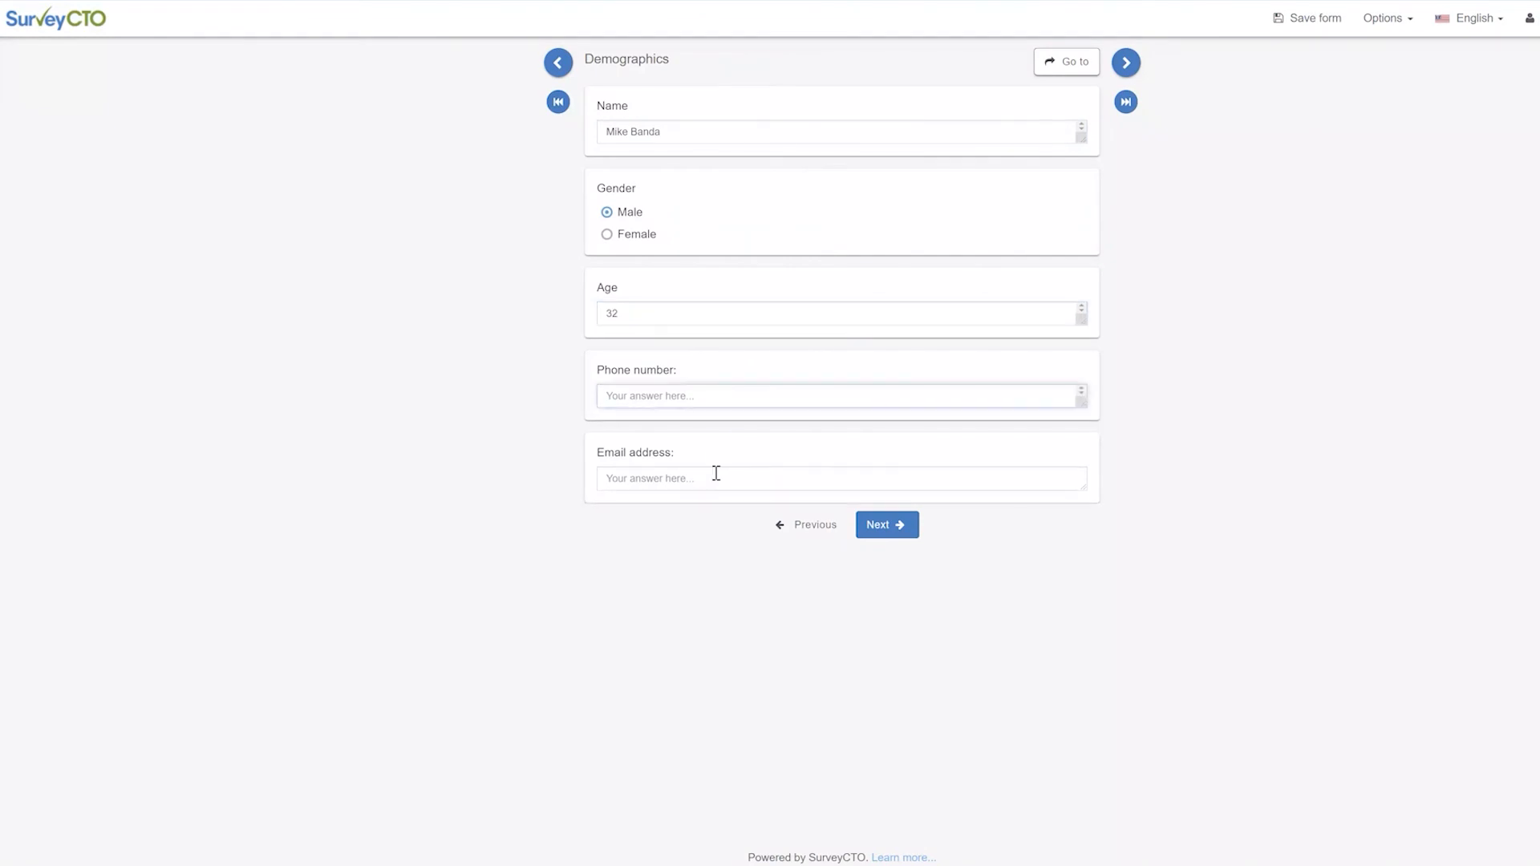
left_click(716, 474)
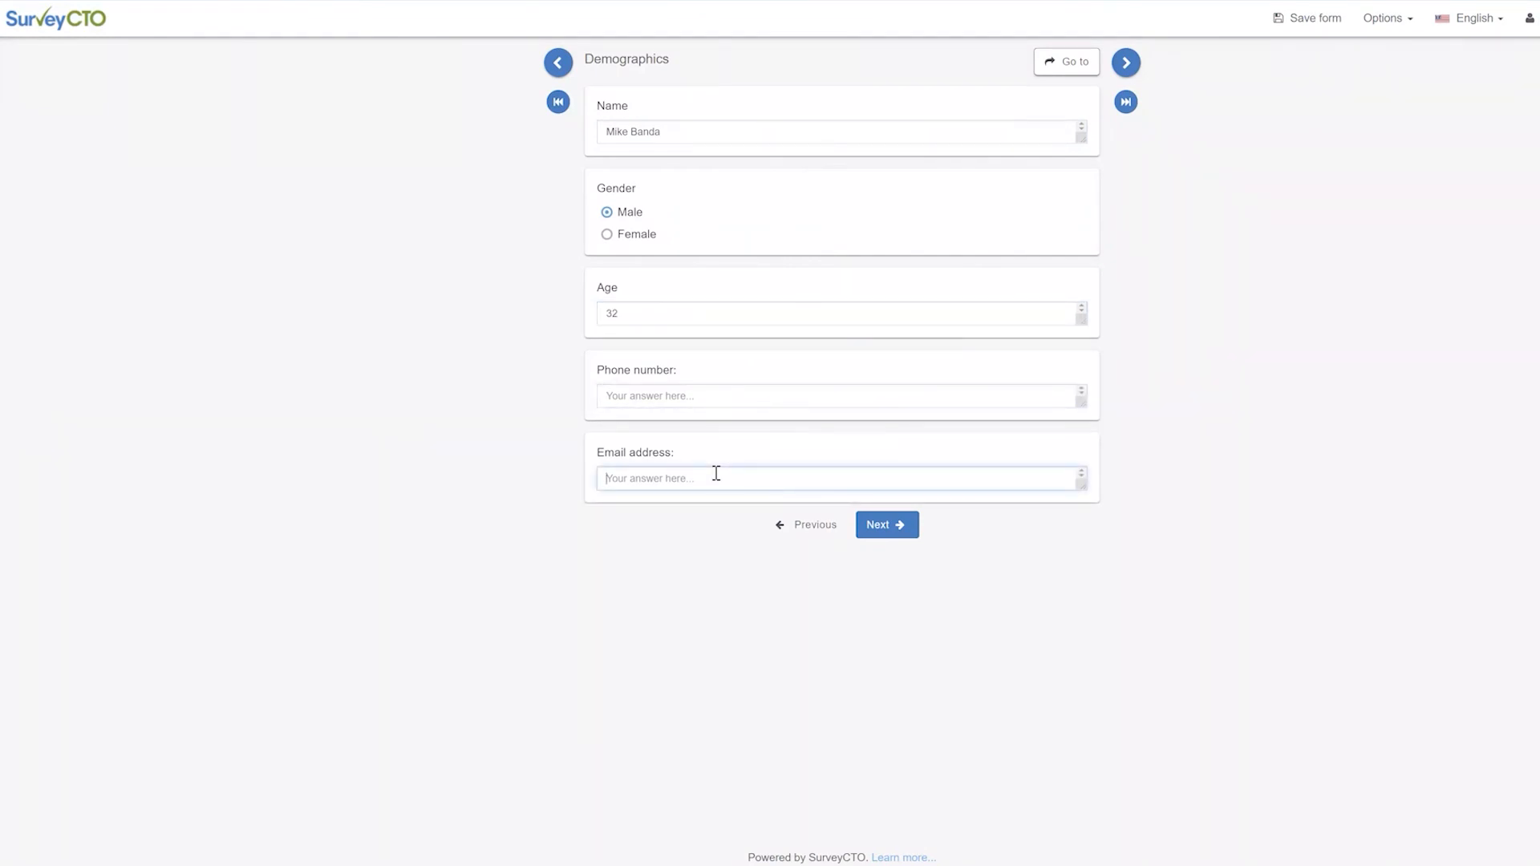
type("mot")
Advance through the confirmation pages, save and submit the form, then switch to Slack
left_click(873, 527)
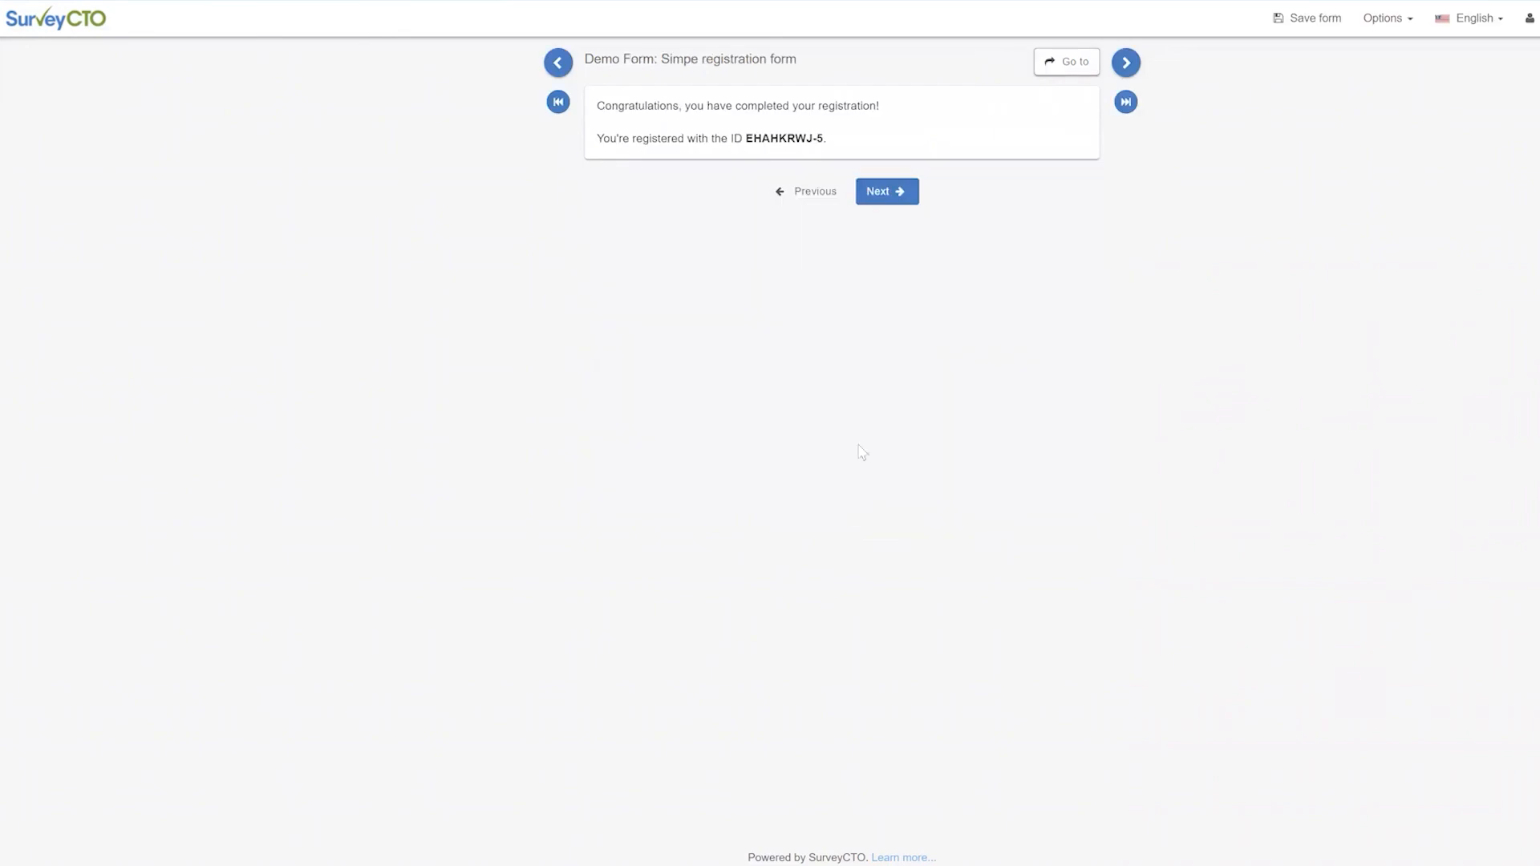
left_click(897, 193)
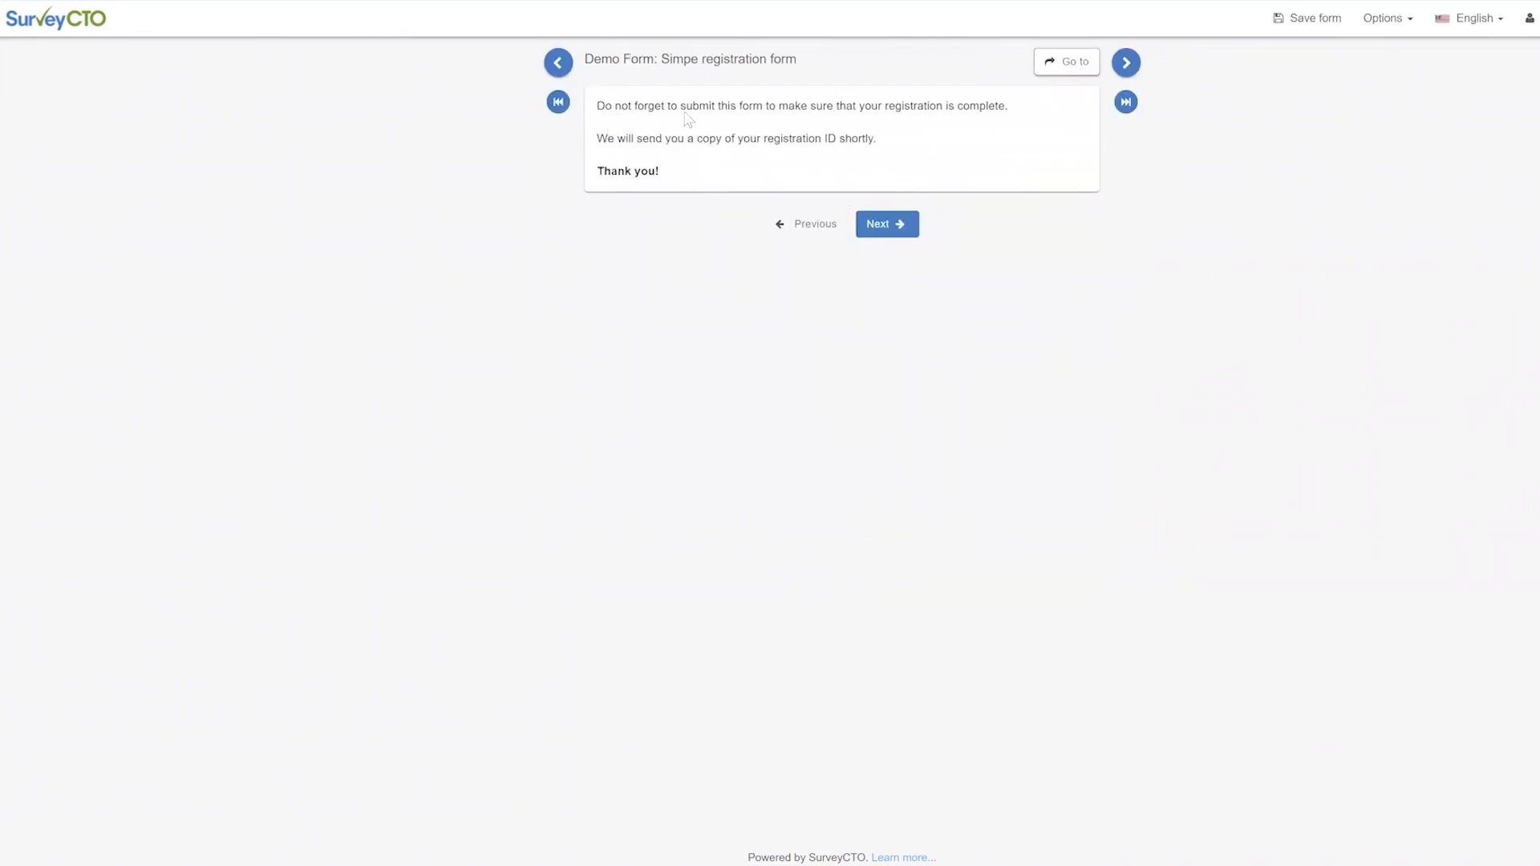
left_click(885, 227)
left_click(872, 252)
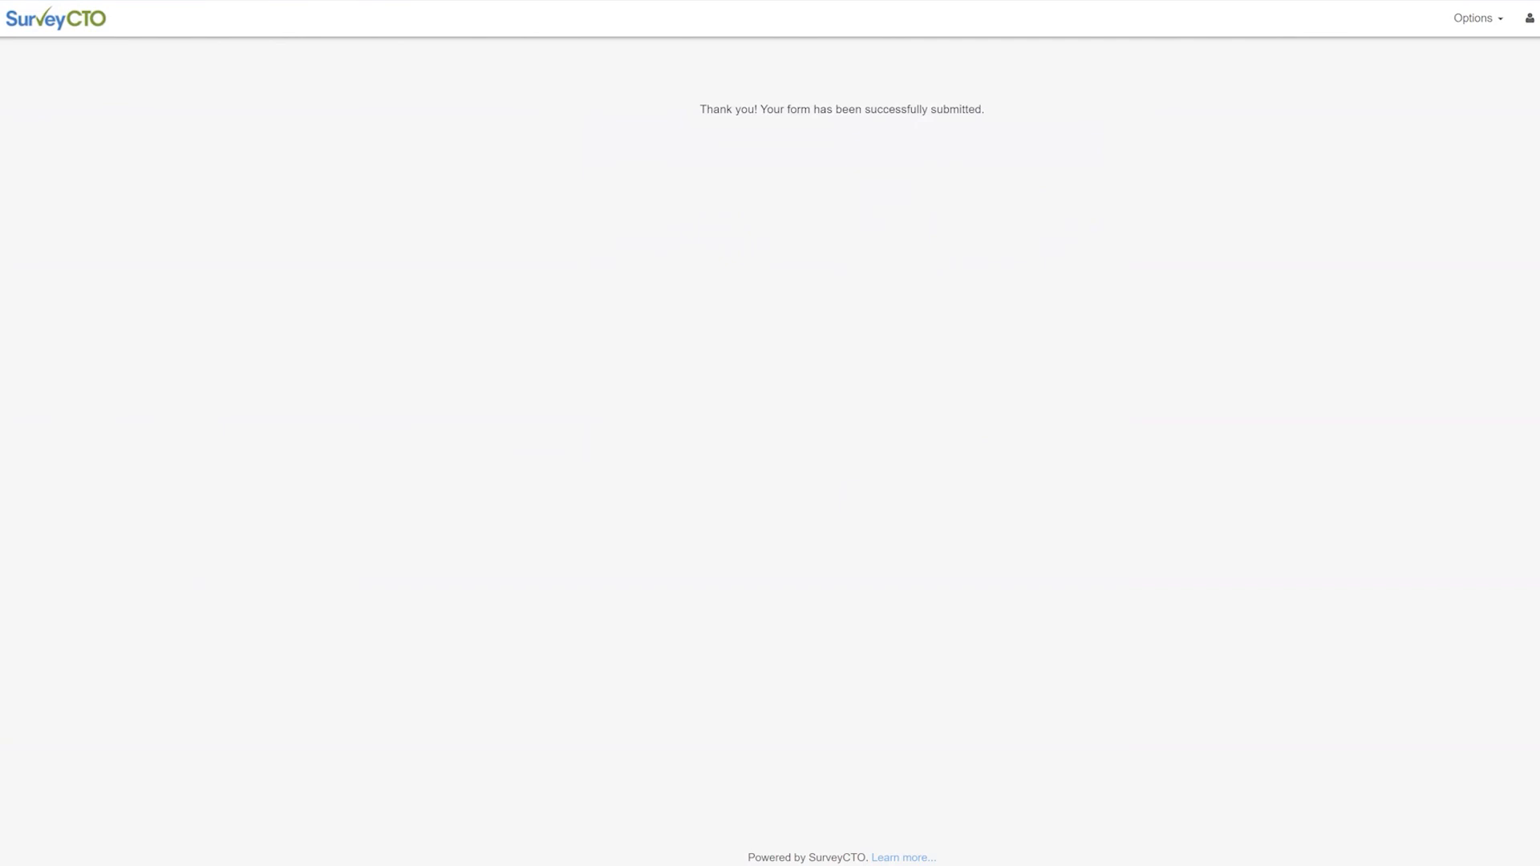
key("alt+Tab")
Maximize Slack and open the latest Zapier message's submission link in a new browser tab
left_click(807, 87)
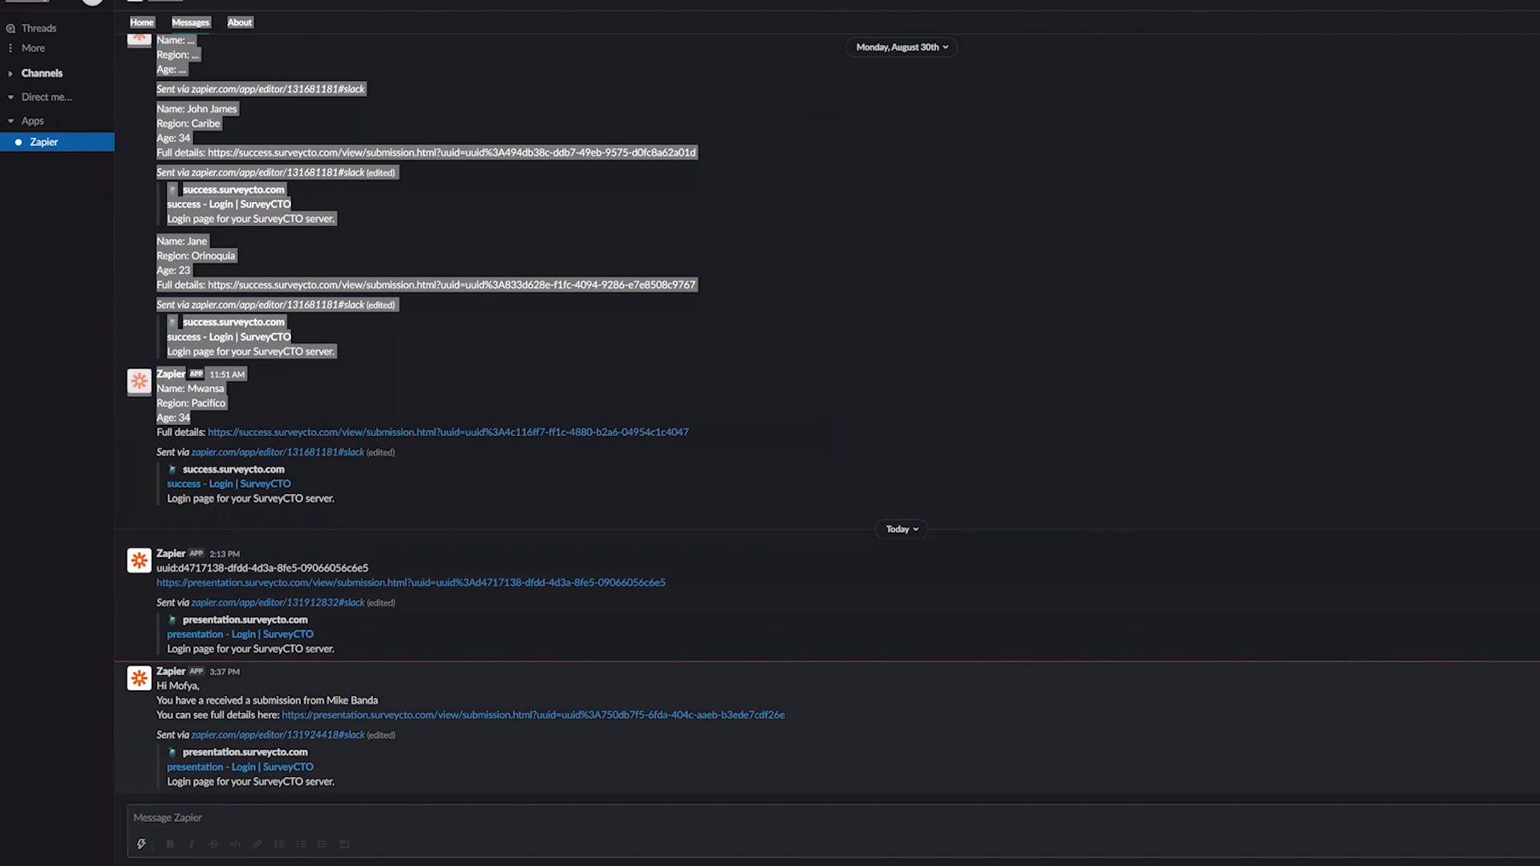
left_click_drag(327, 702, 375, 701)
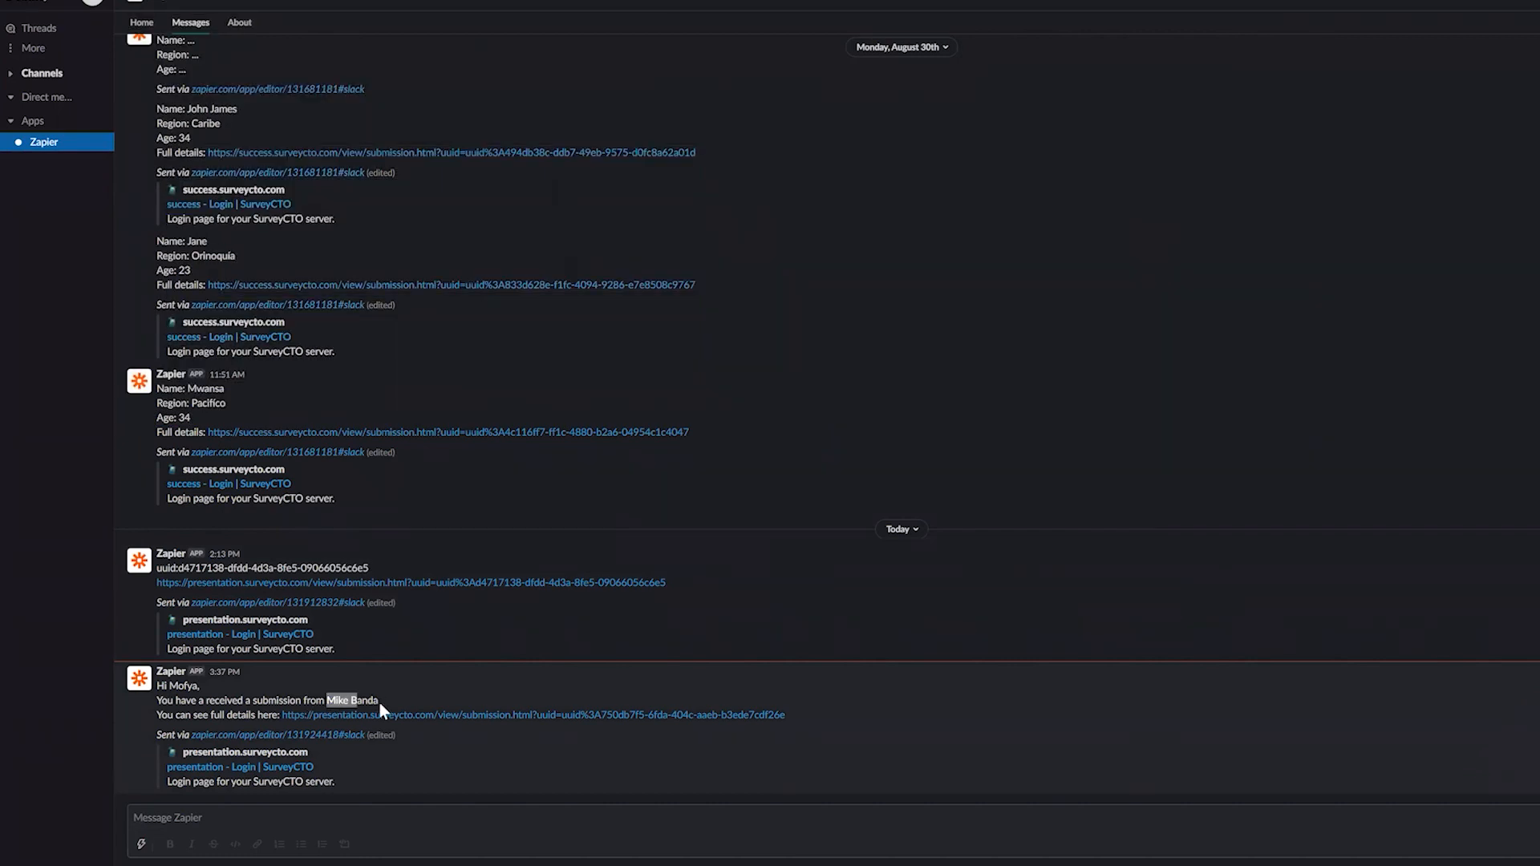
right_click(315, 715)
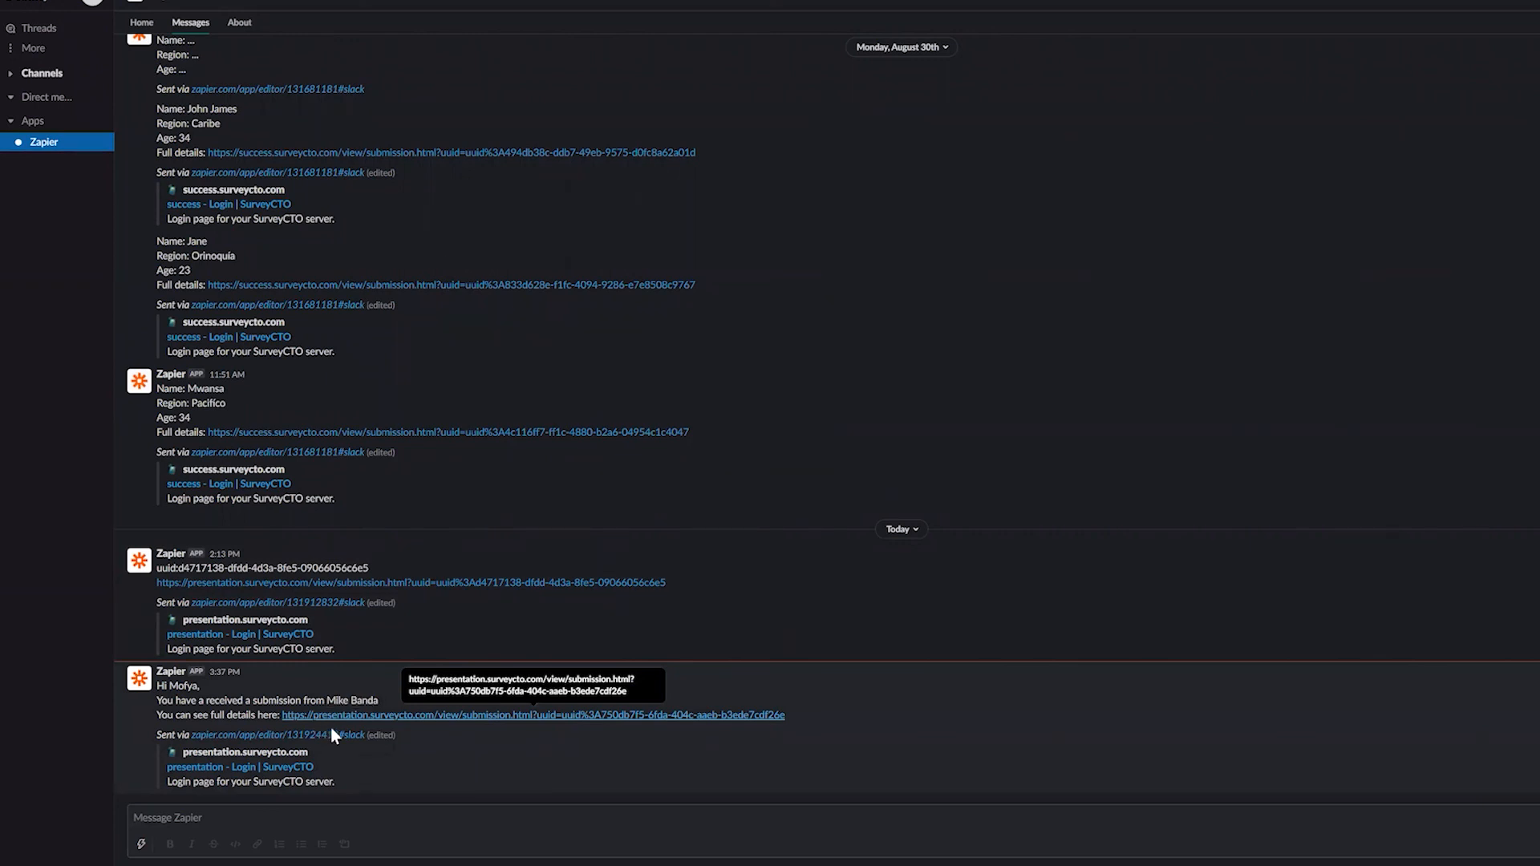
left_click(339, 739)
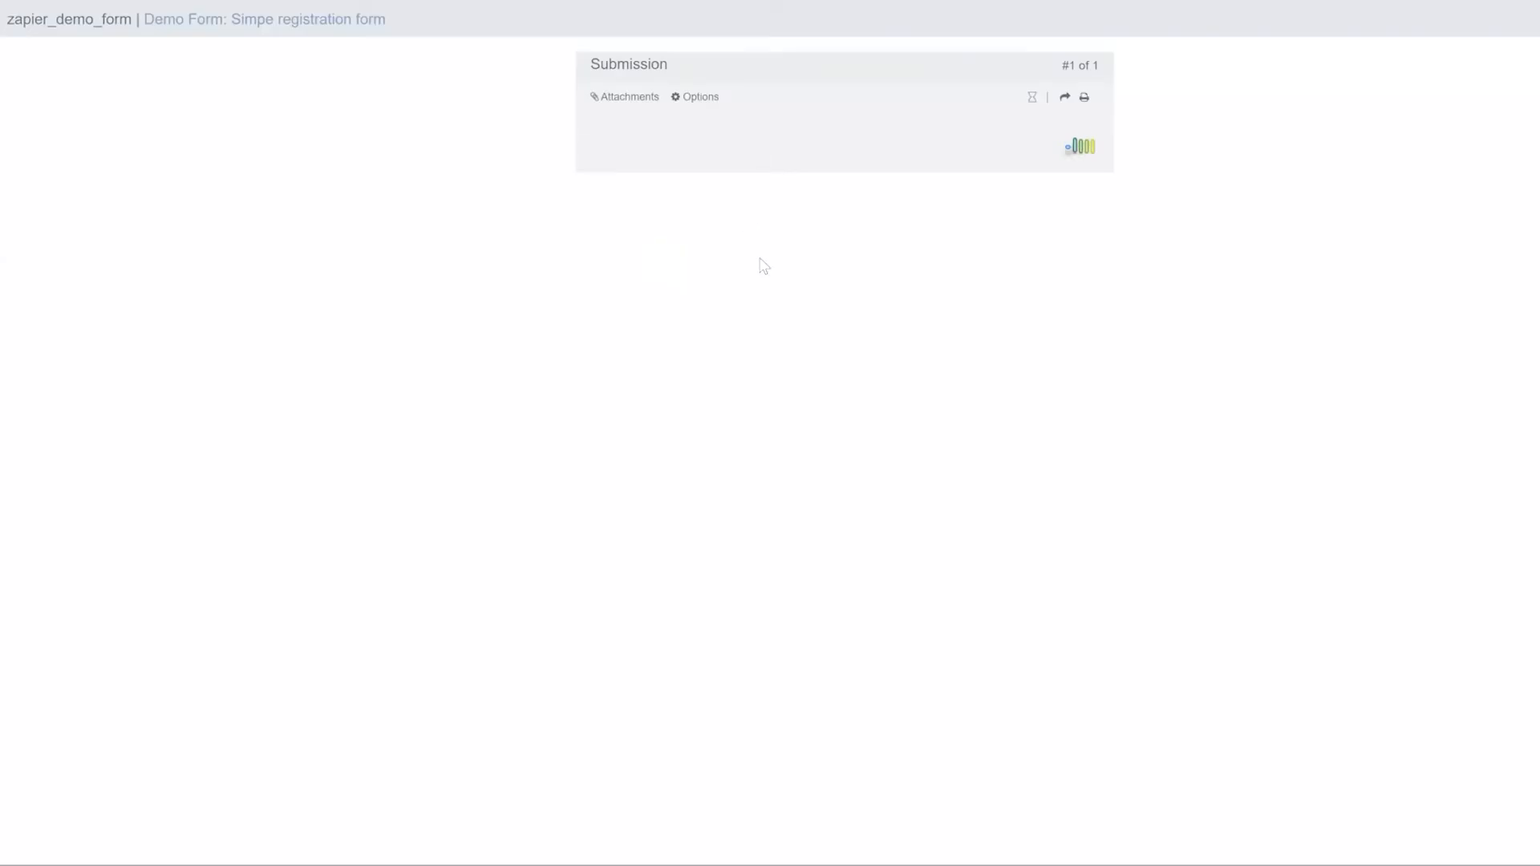
Scroll through the submission record to check the Demographics answers and the unique_id value
scroll(768, 273, "down", 10)
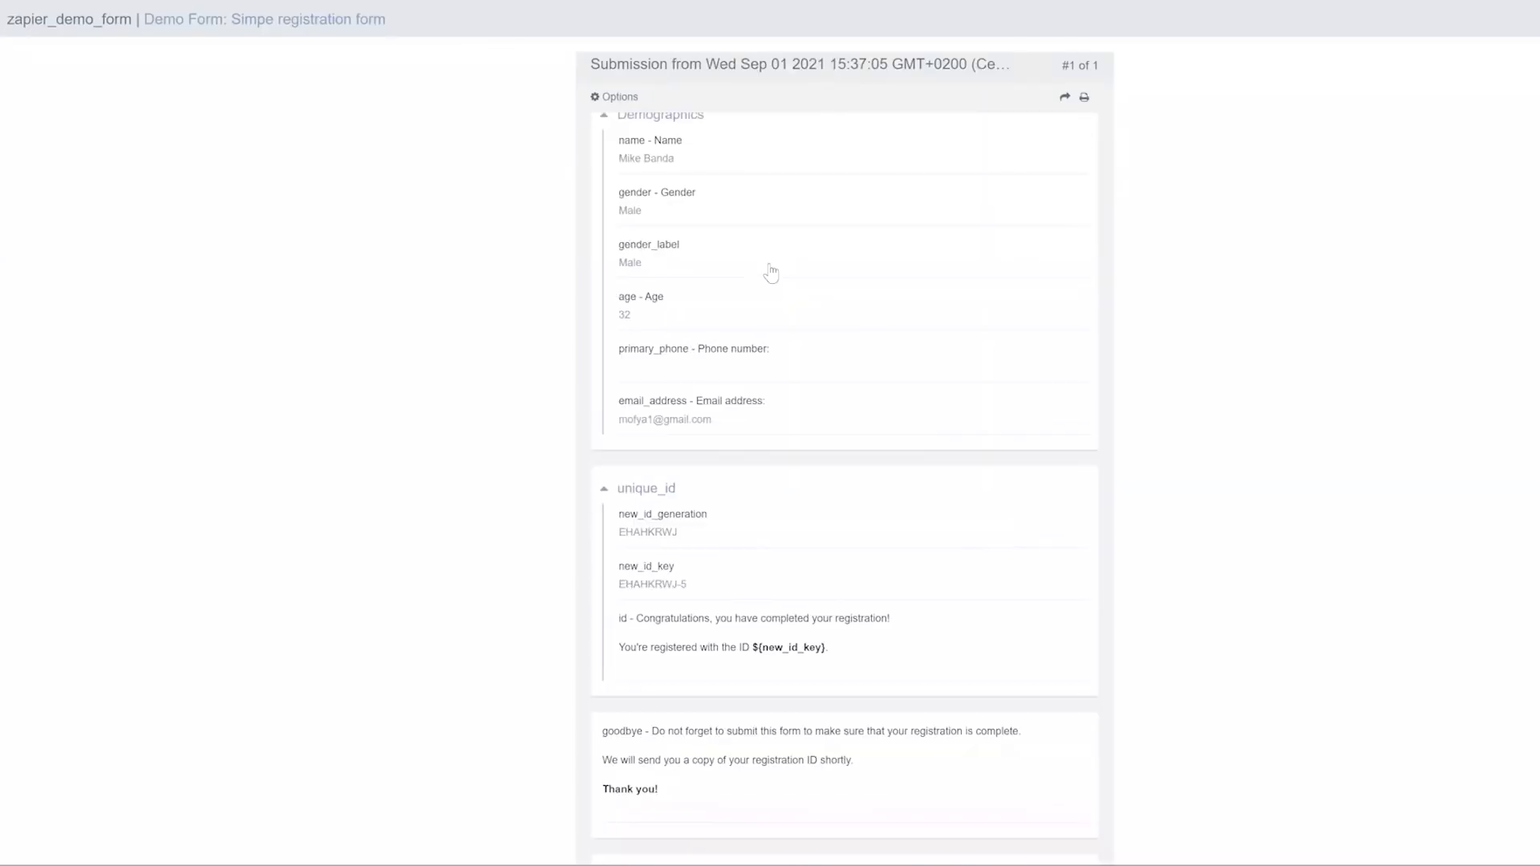
scroll(815, 447, "down", 3)
scroll(818, 449, "up", 15)
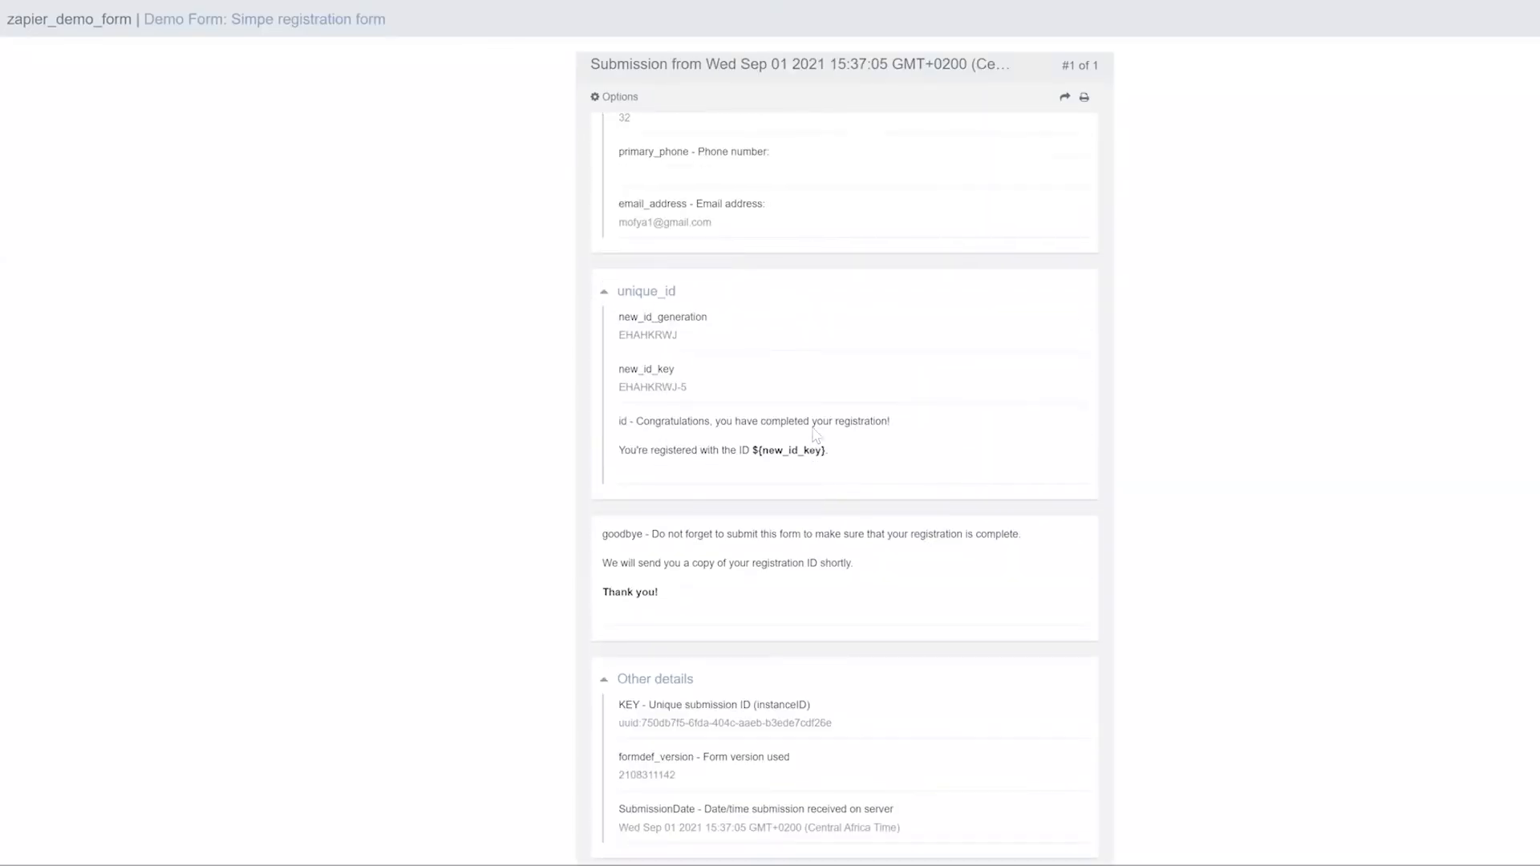
scroll(812, 304, "down", 8)
scroll(844, 482, "down", 4)
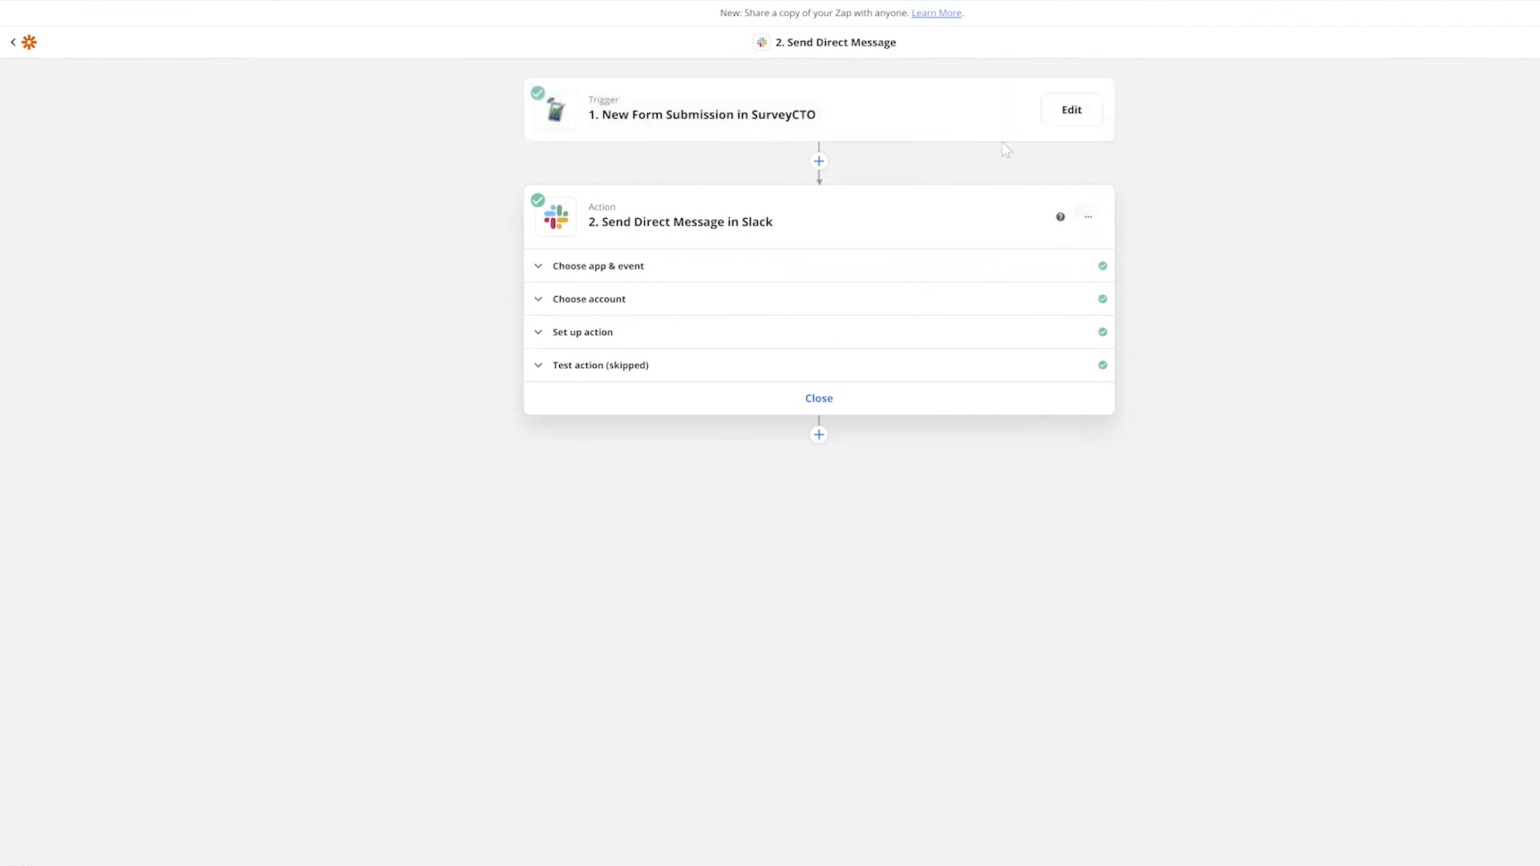
Delete the Slack Send Direct Message step from the Zap
left_click(1088, 215)
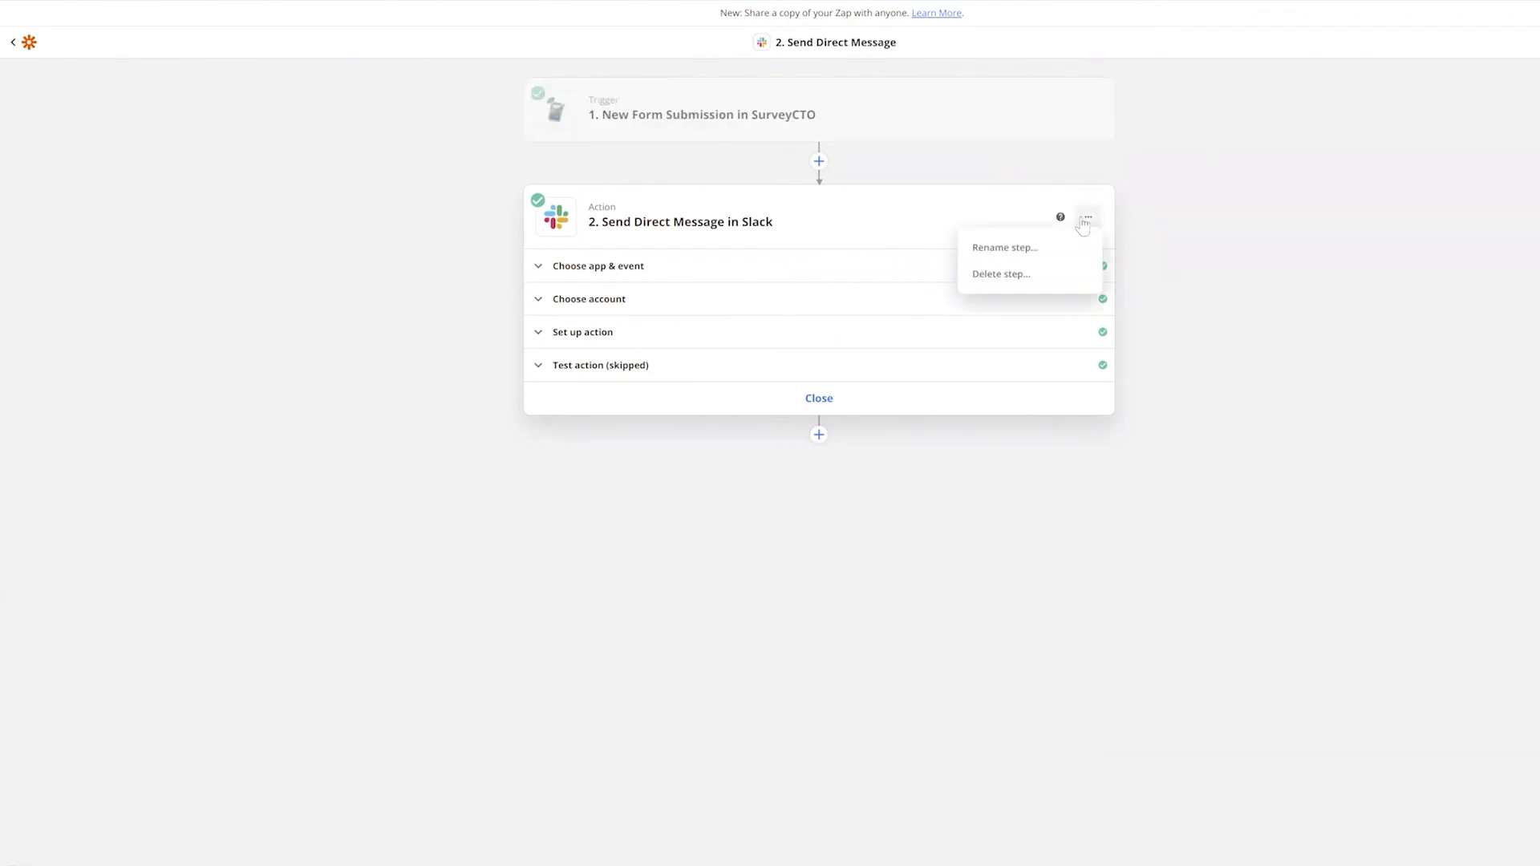
left_click(1035, 277)
left_click(1035, 276)
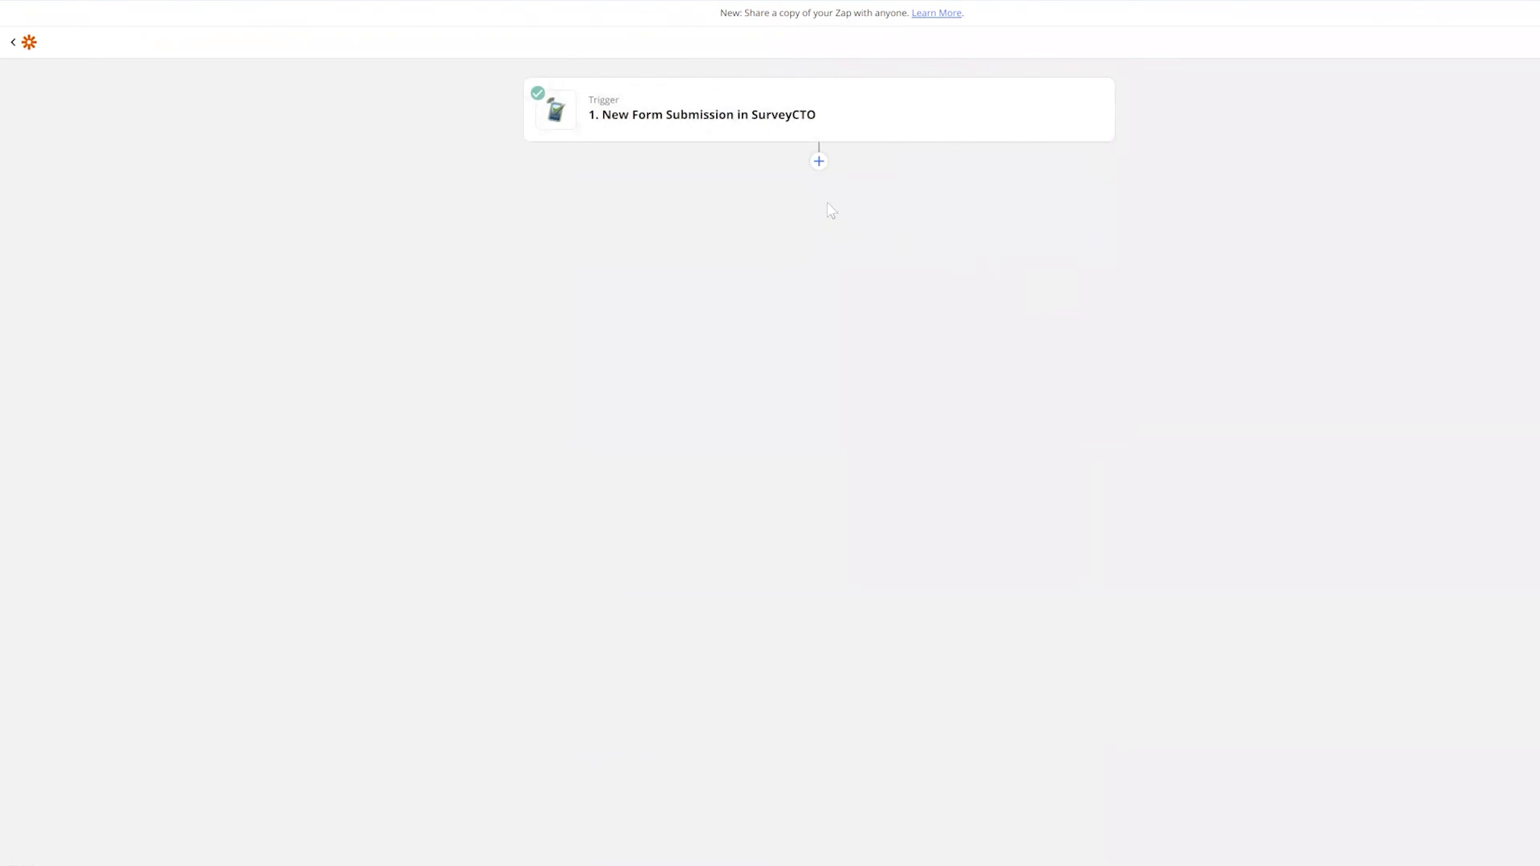
Add a new action after the trigger, searching 'twil' and choosing Twilio as the app
left_click(819, 160)
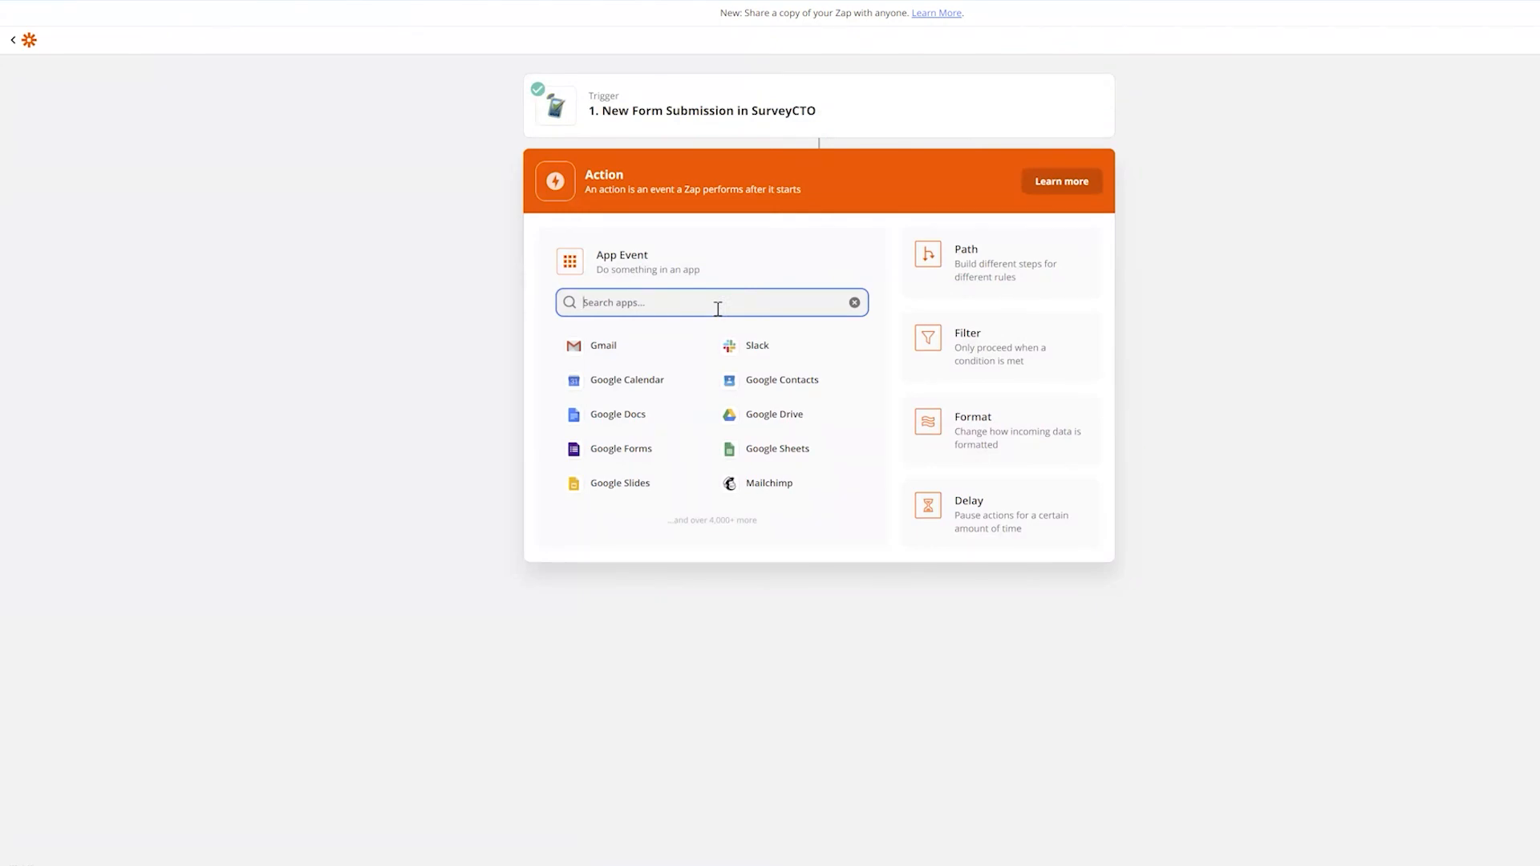
type("sms")
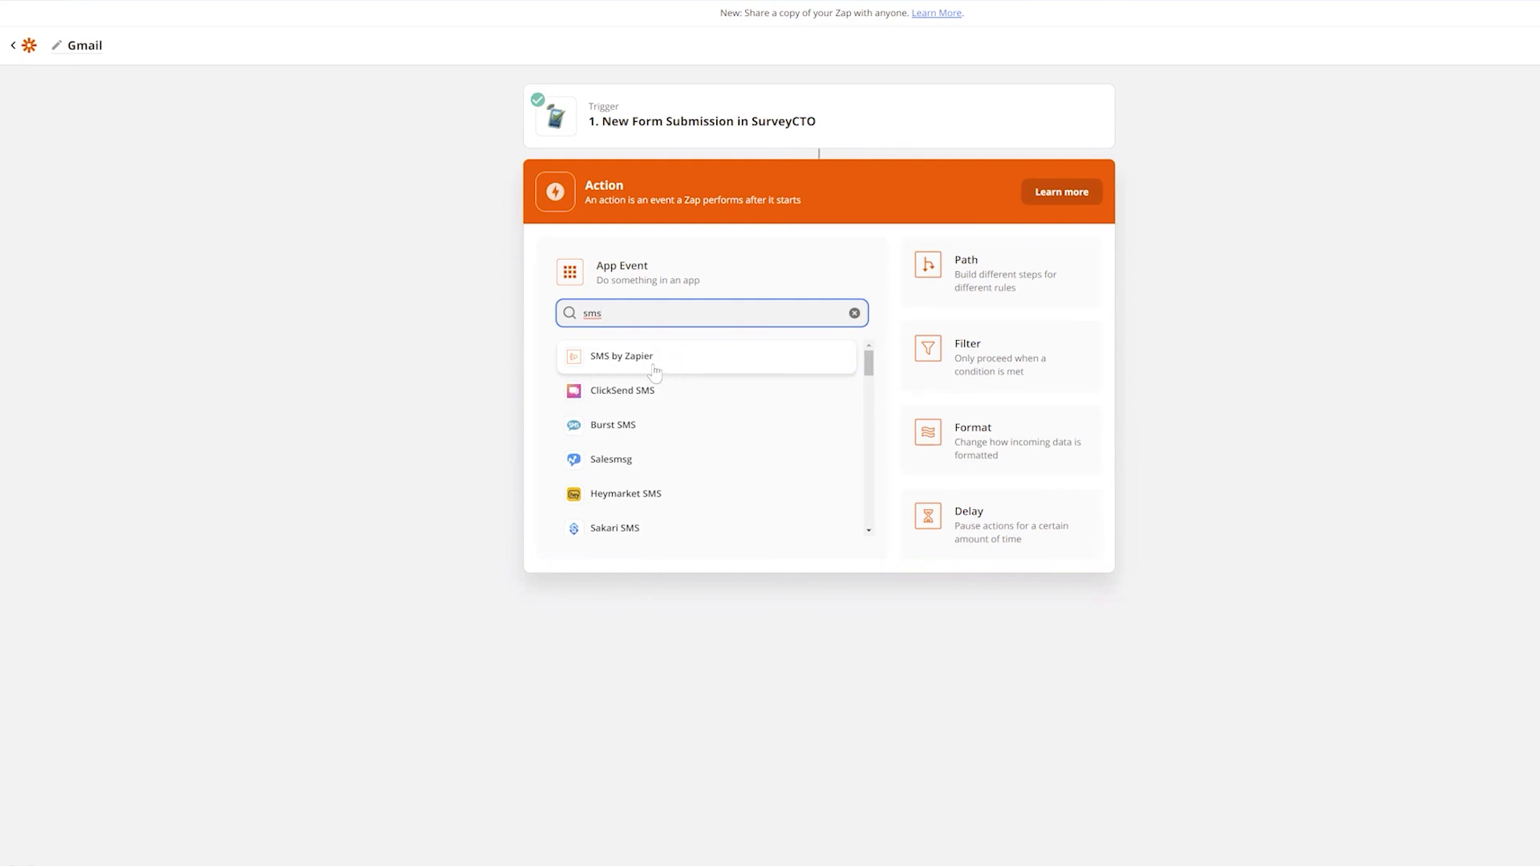
scroll(648, 461, "down", 3)
scroll(647, 459, "up", 3)
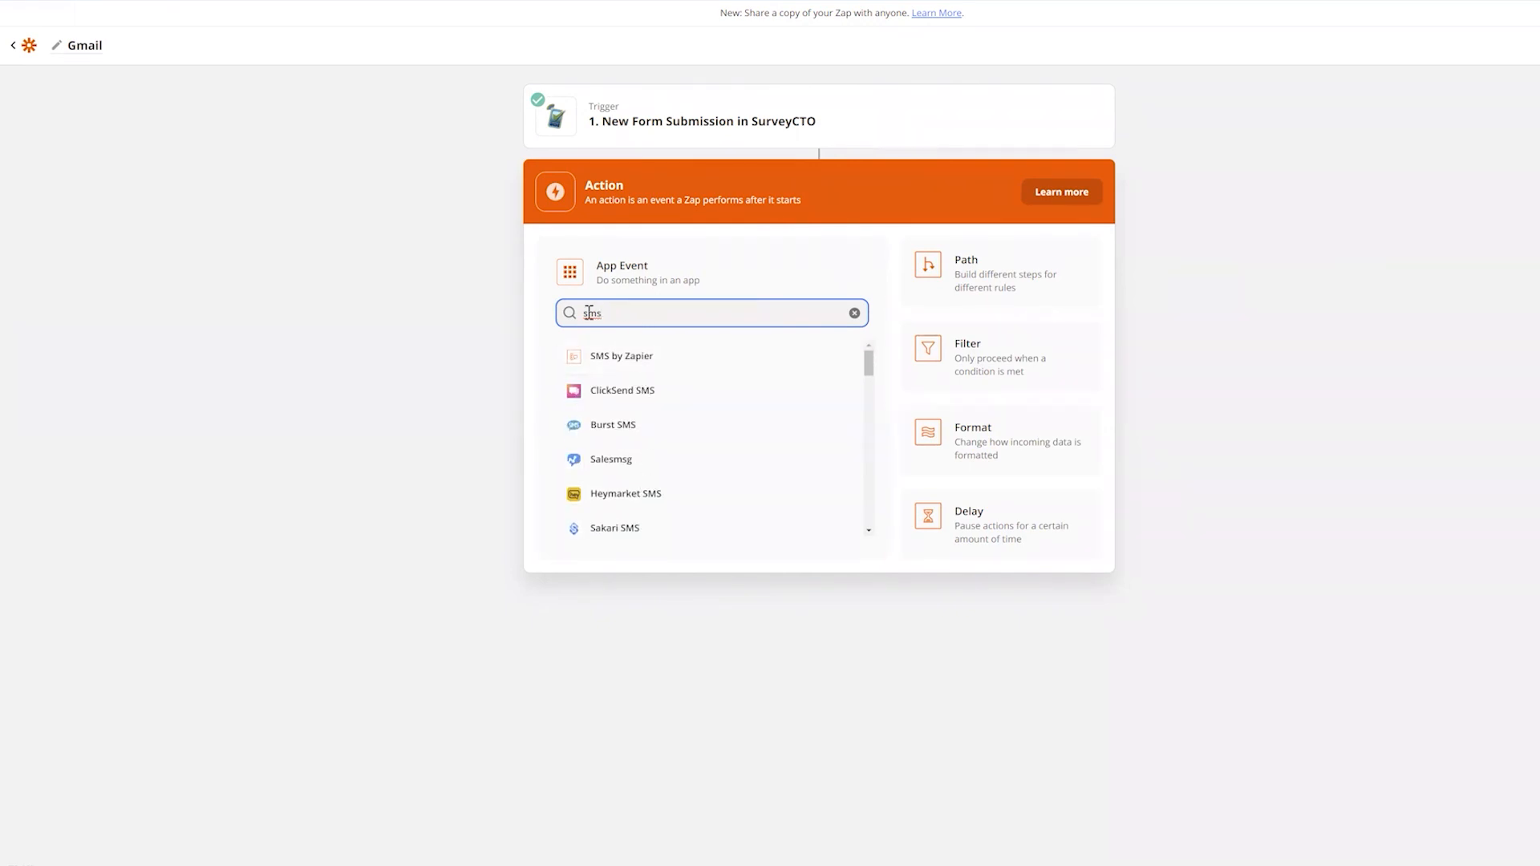
left_click_drag(618, 313, 550, 325)
type("twil")
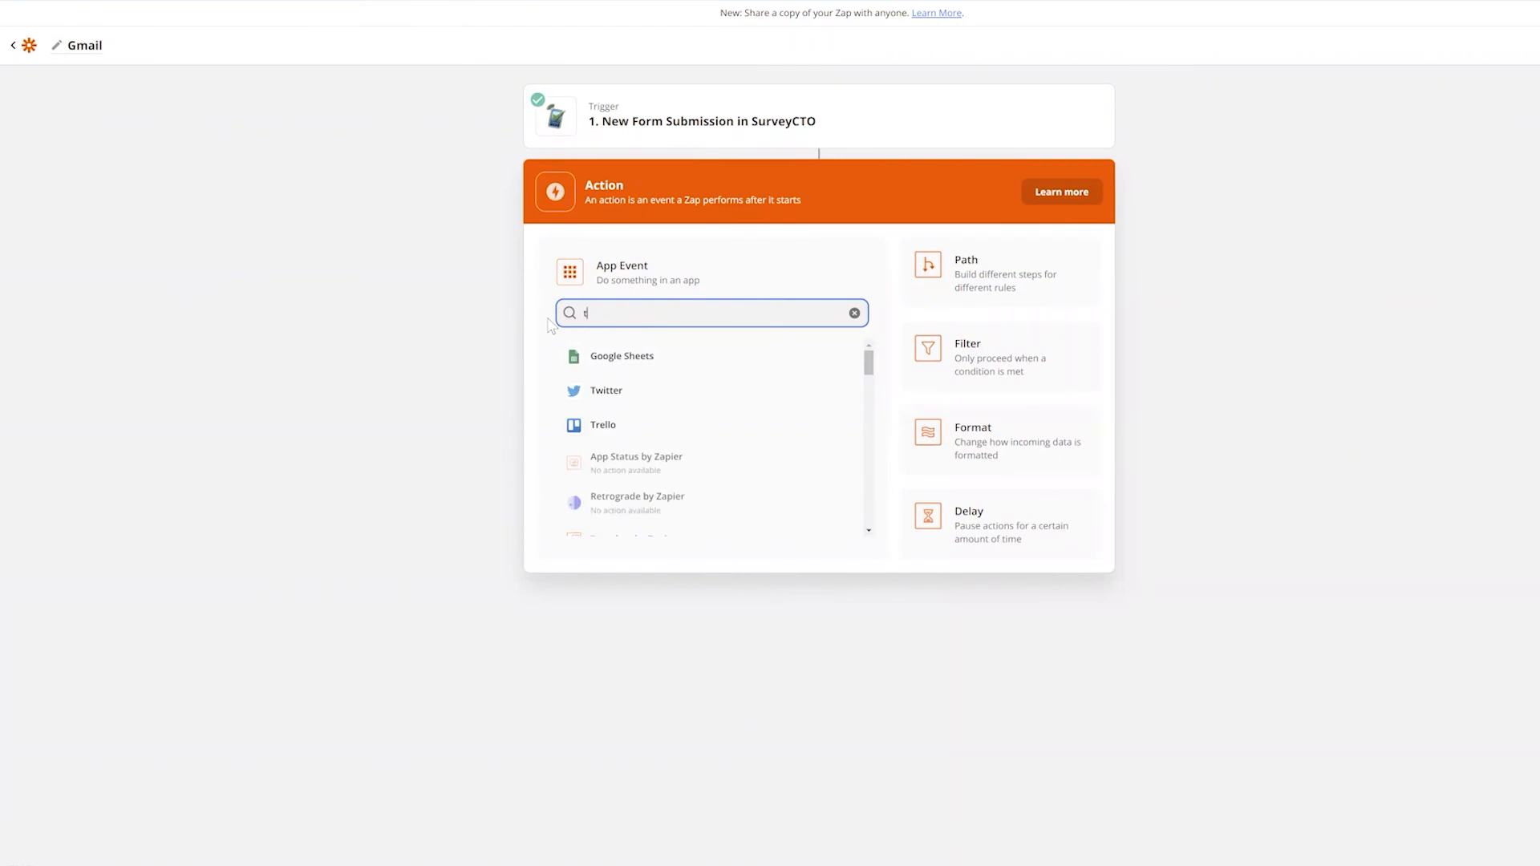
left_click(603, 368)
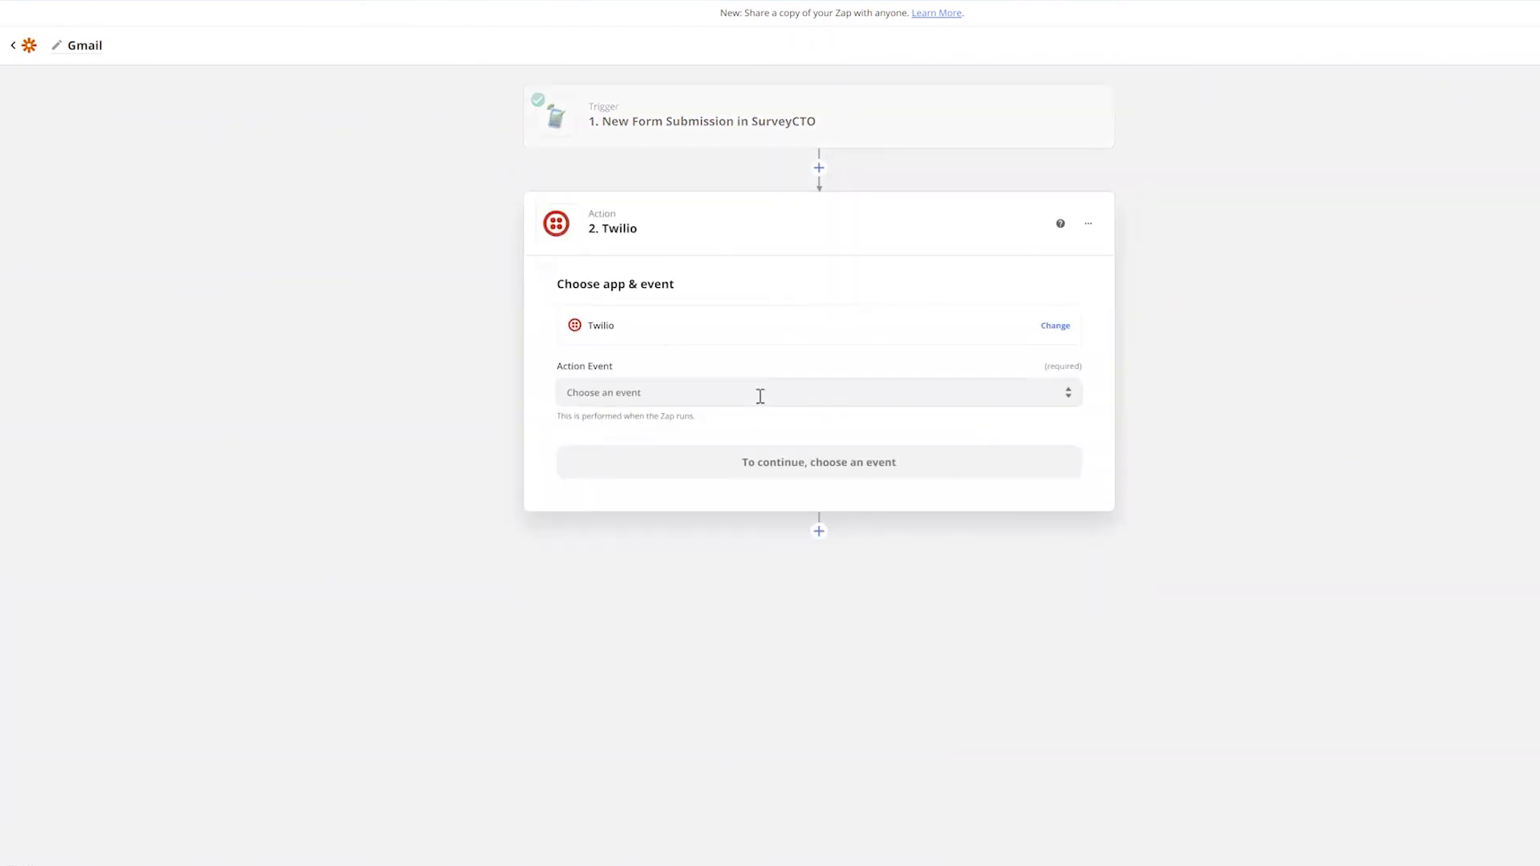
left_click(760, 396)
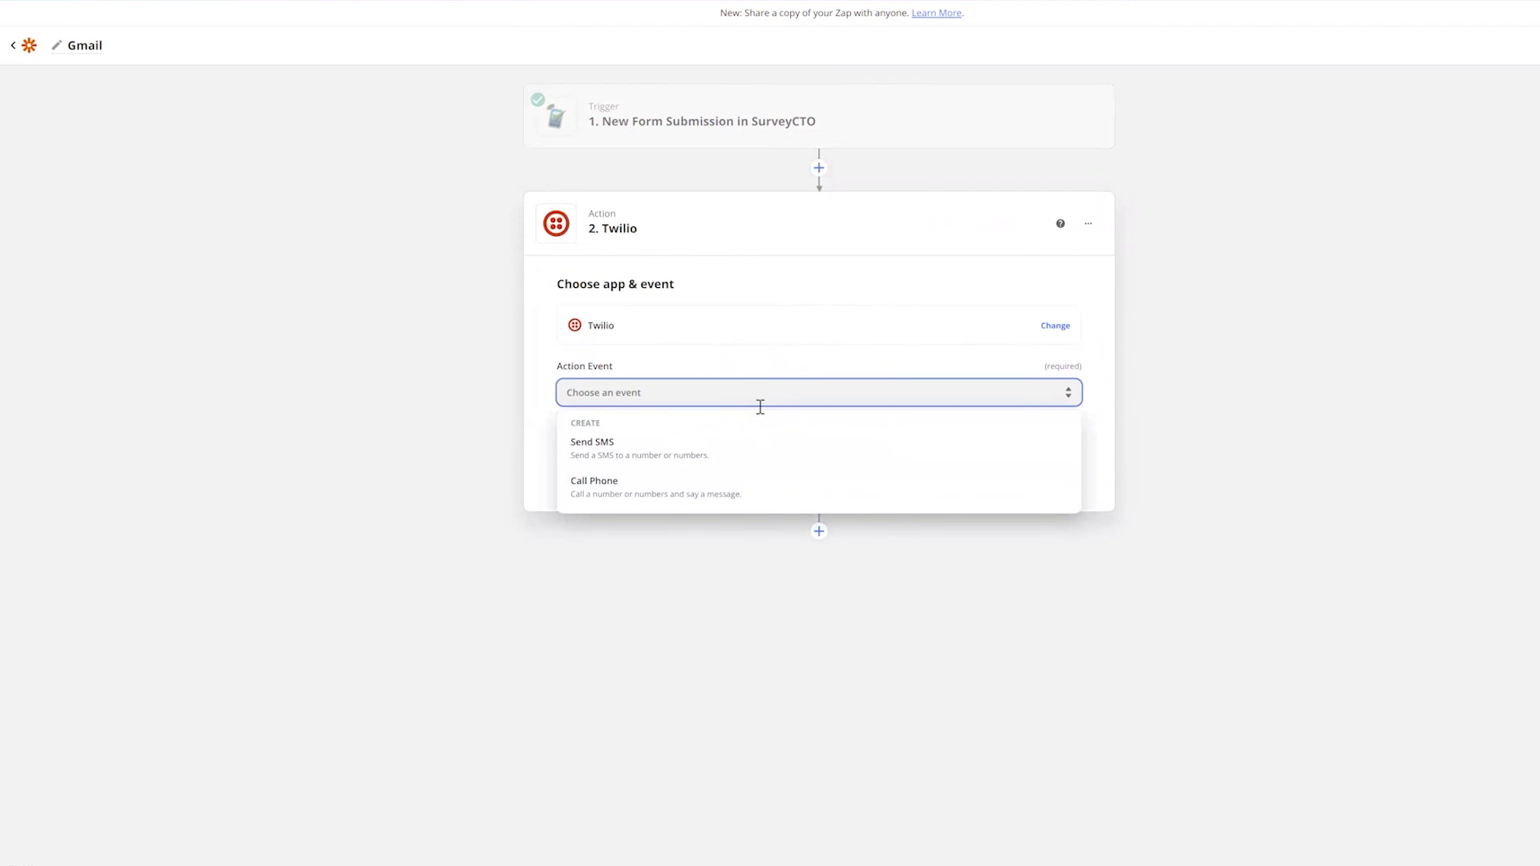
Choose Send SMS as the Twilio action event and begin connecting a Twilio account
left_click(676, 452)
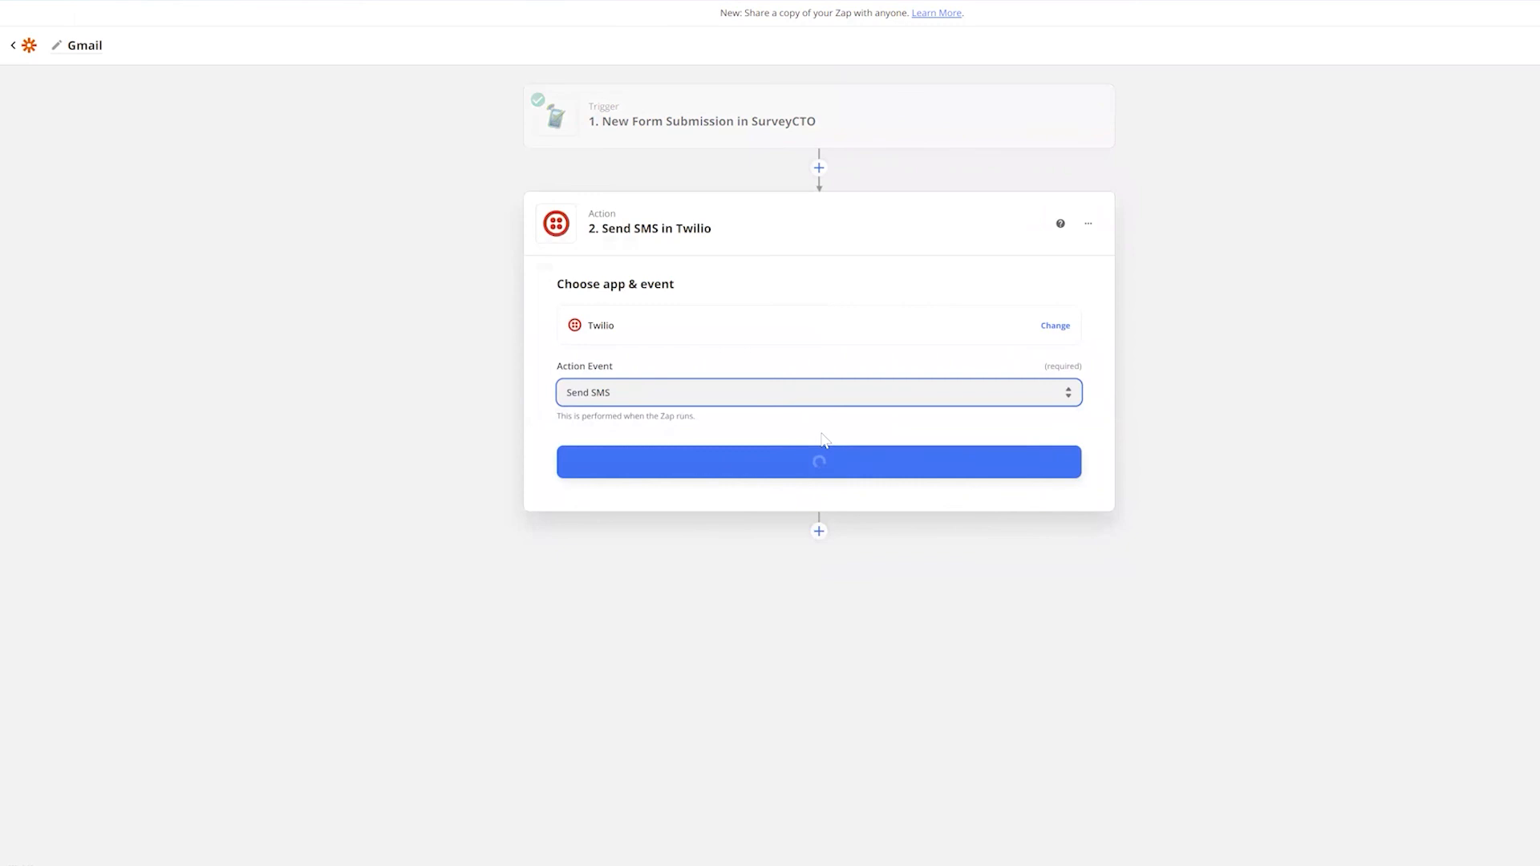
left_click(840, 455)
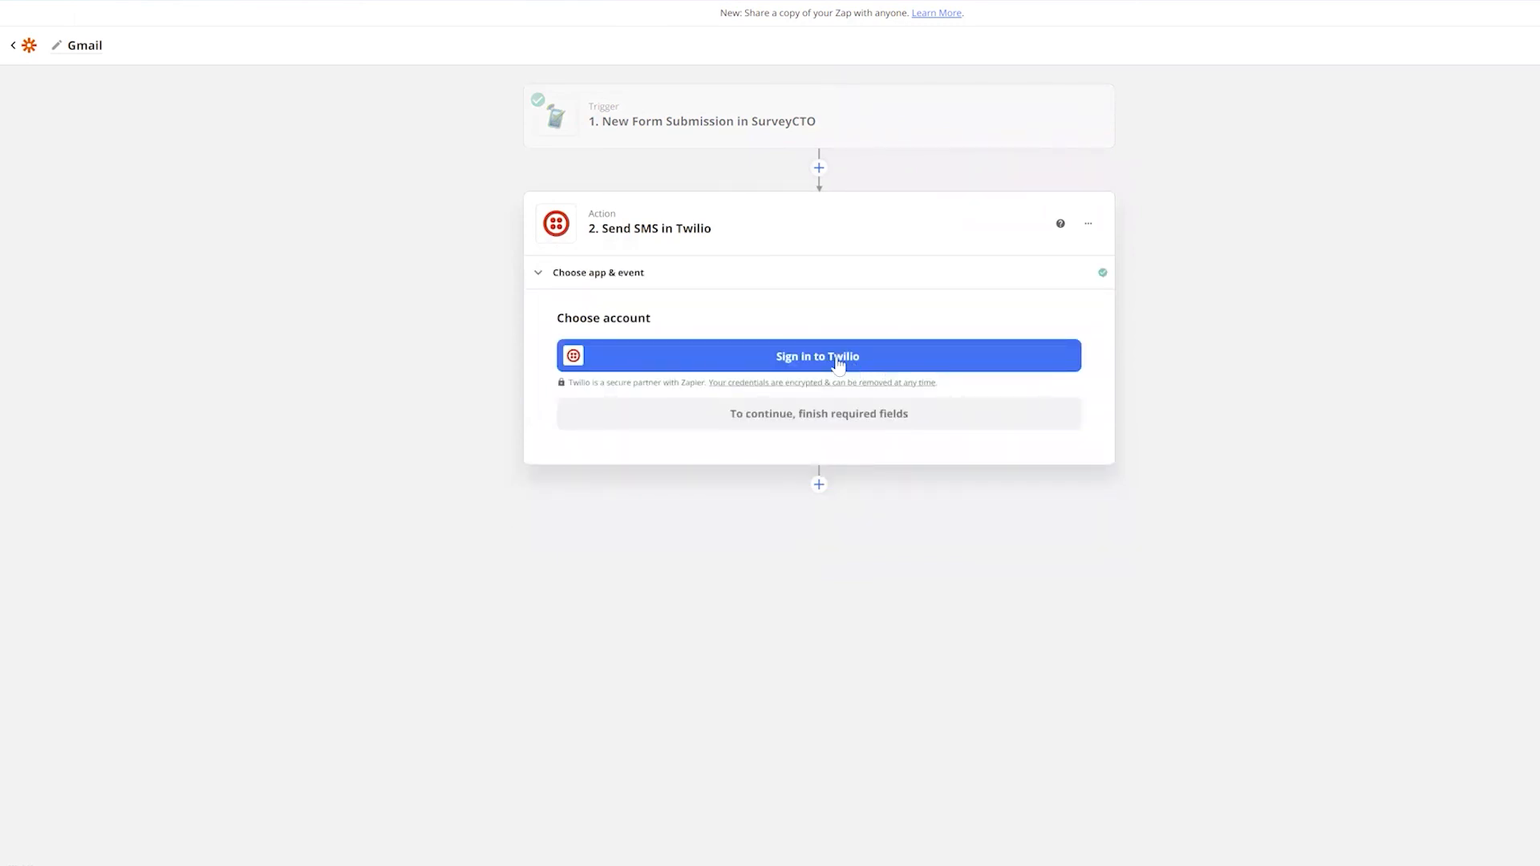
left_click(838, 363)
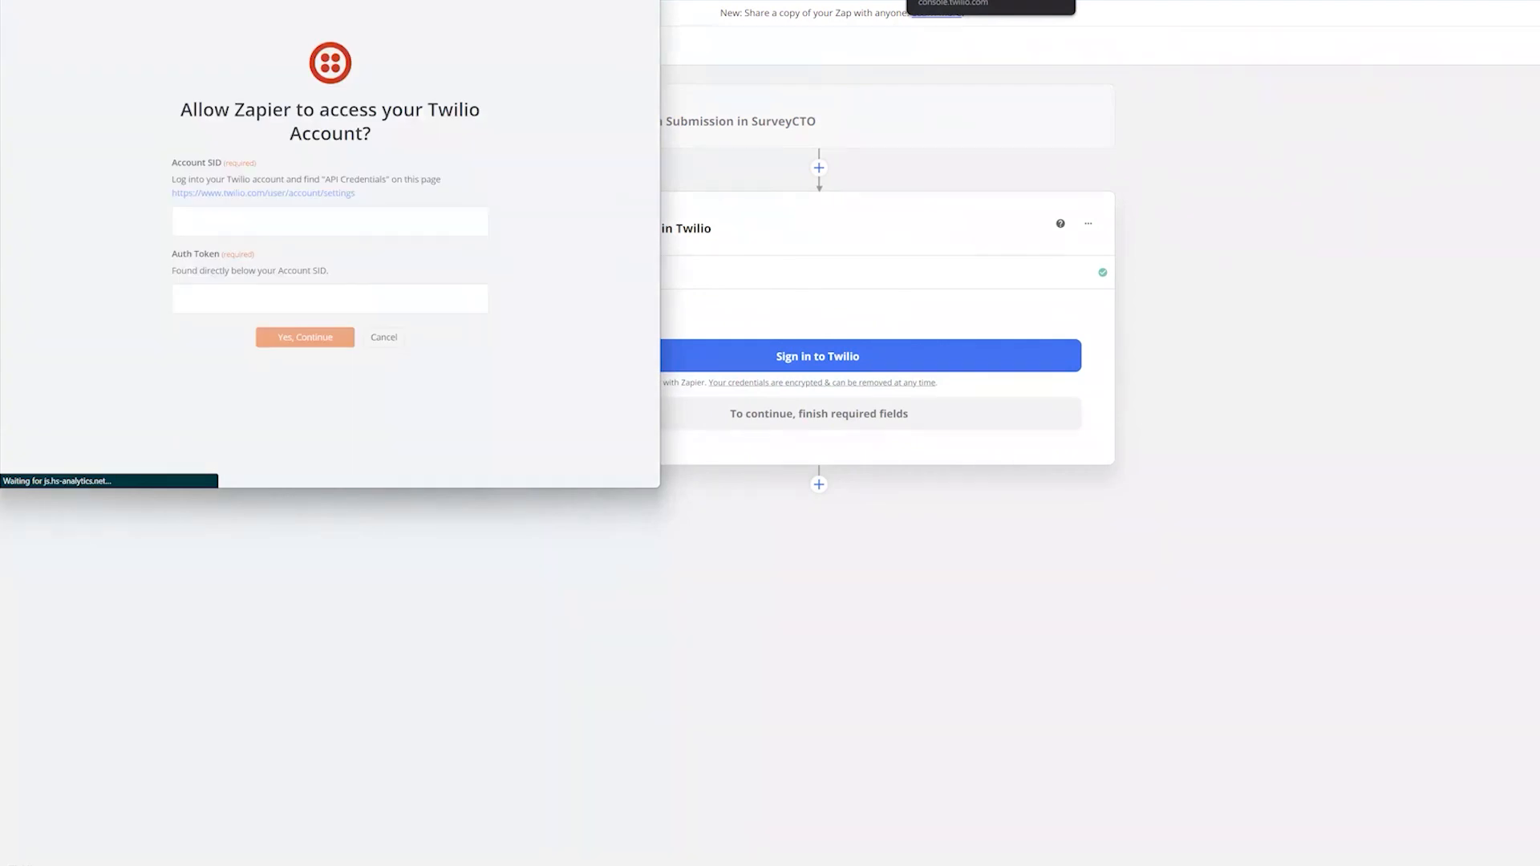
Copy the Account SID and Auth Token from the Twilio console into the authorization popup and connect
key("alt+Tab")
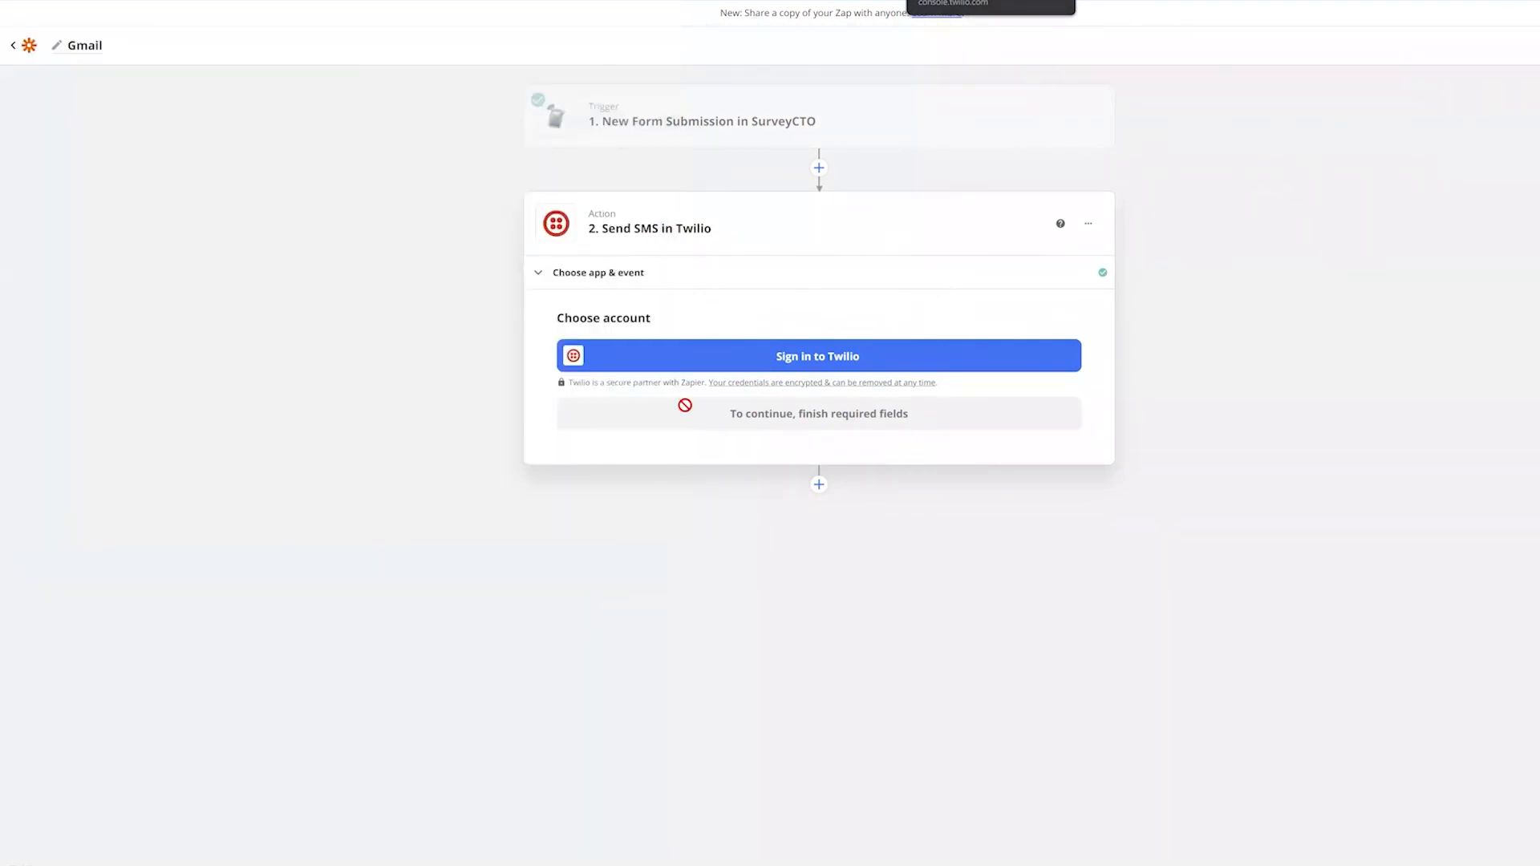
key("alt+Tab")
left_click(868, 408)
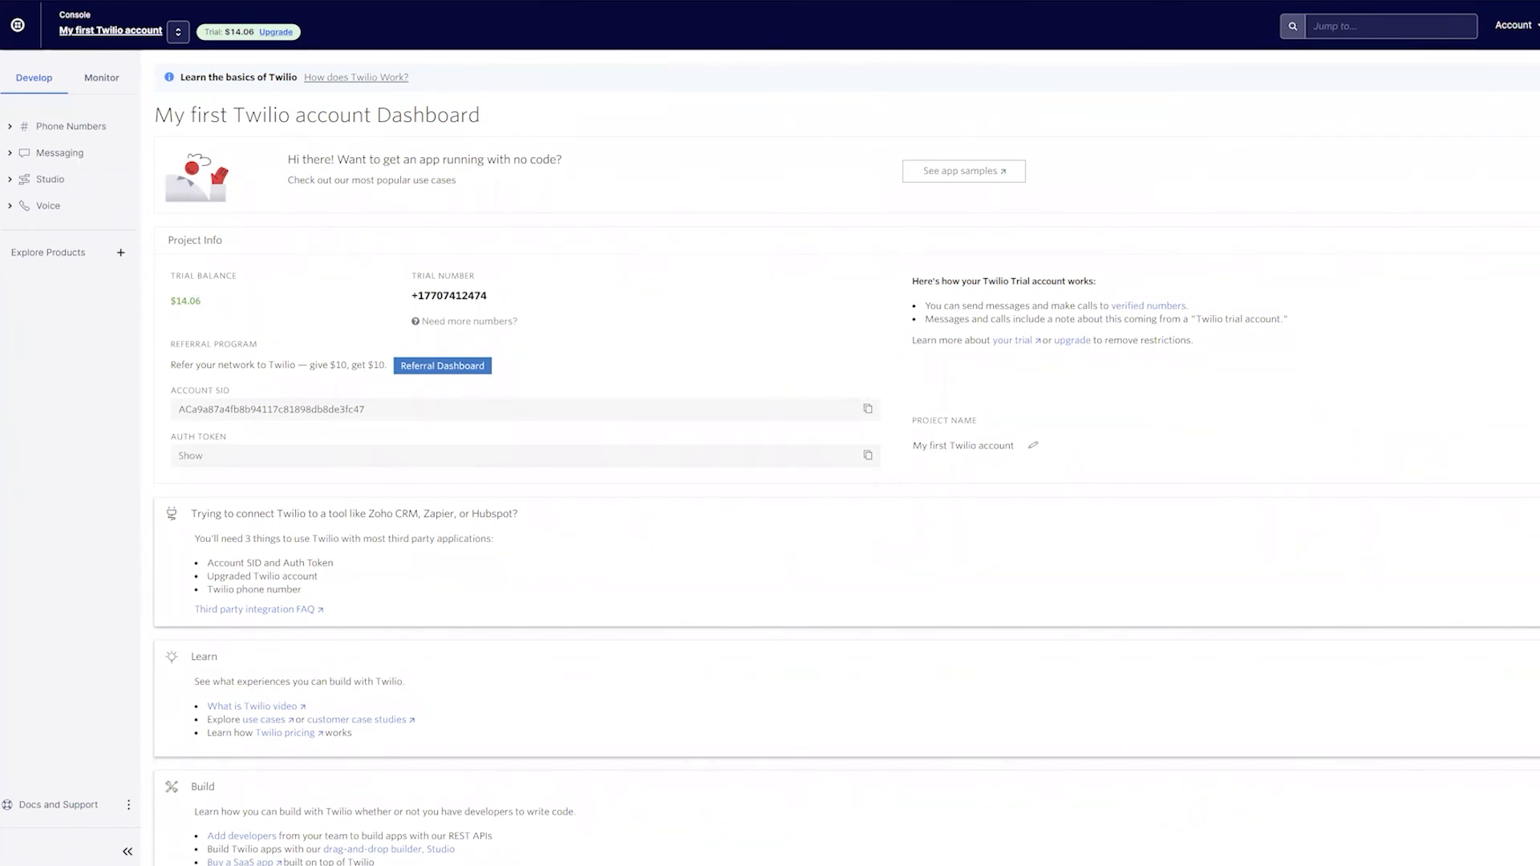
mouse_move(944, 864)
left_click(1086, 822)
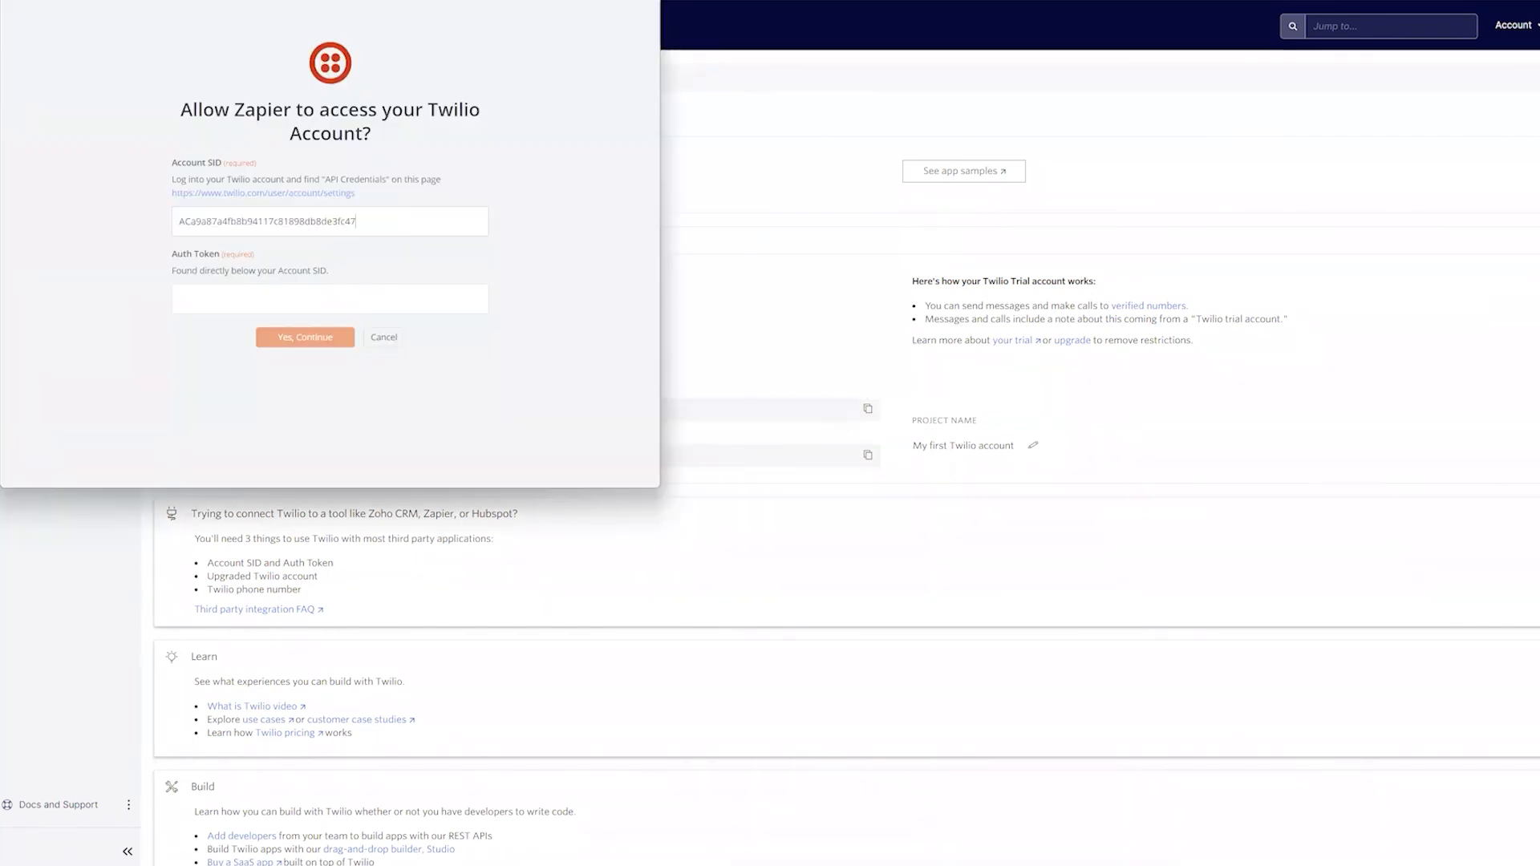
left_click(868, 457)
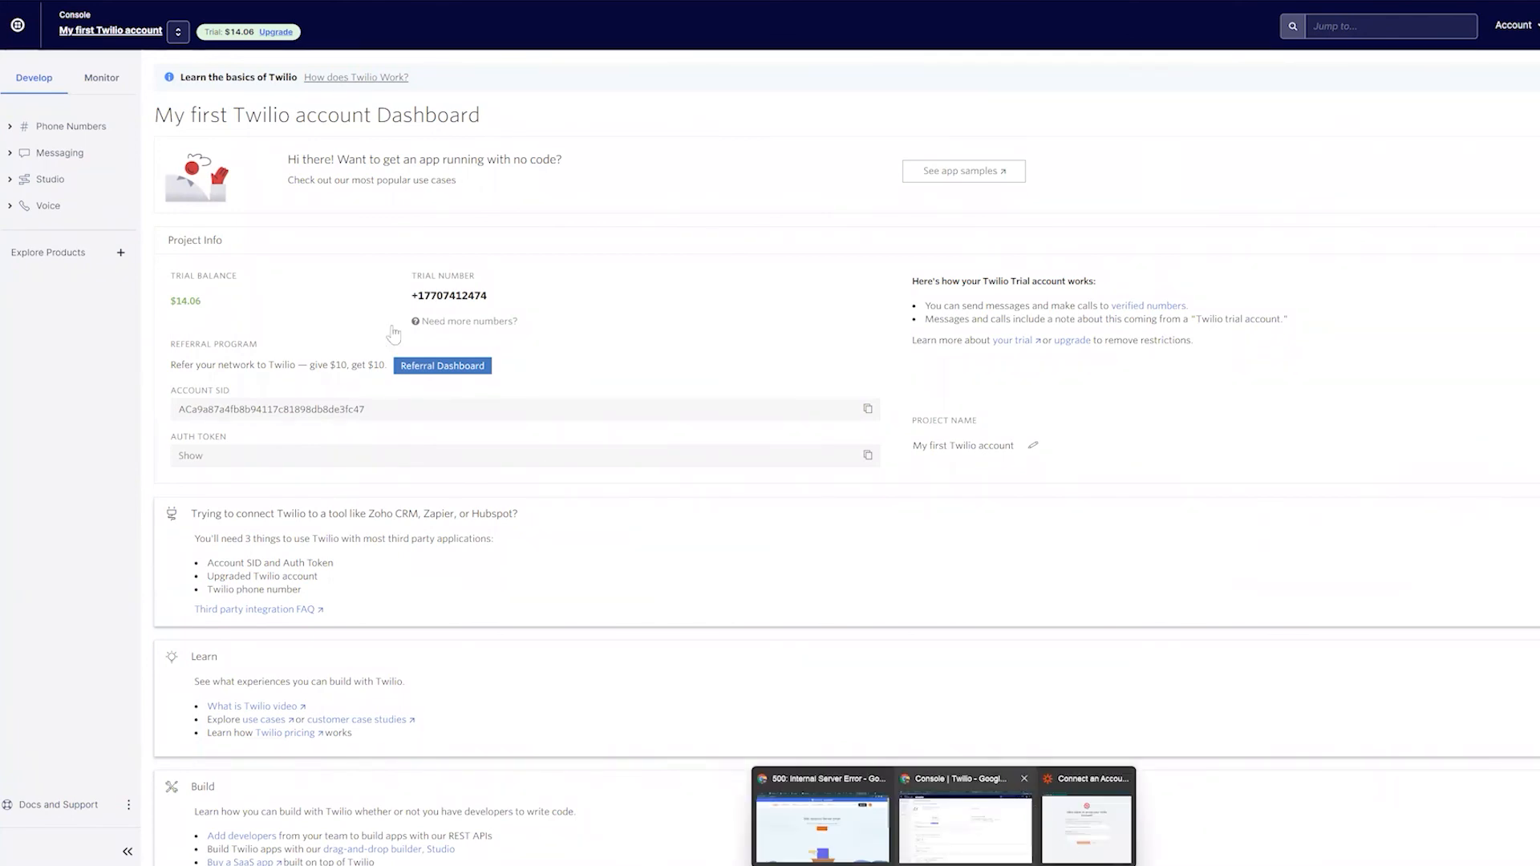
key("alt+Tab")
key("ctrl+v")
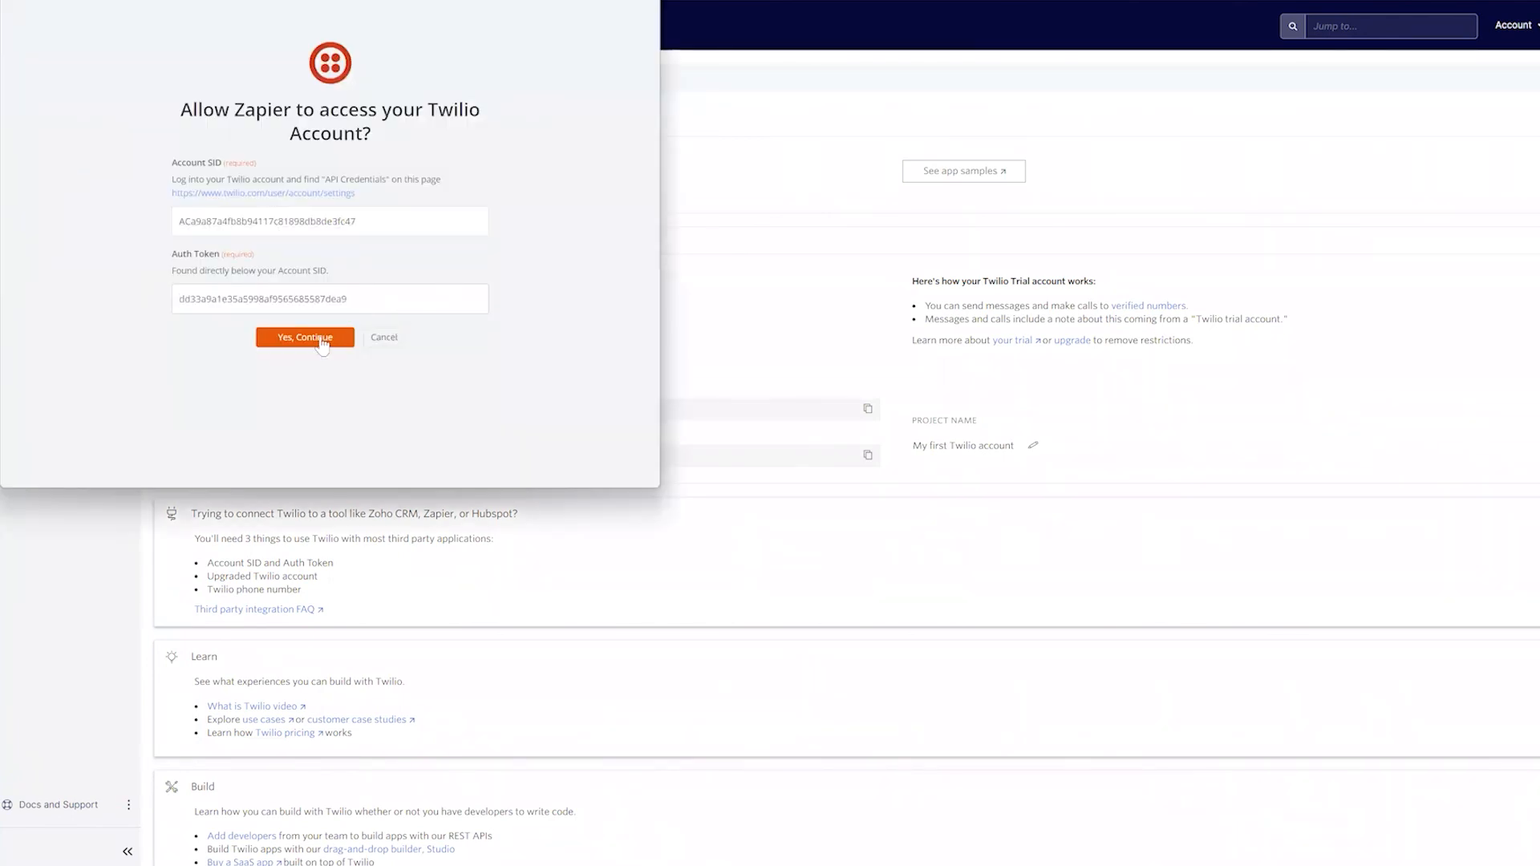
left_click(322, 340)
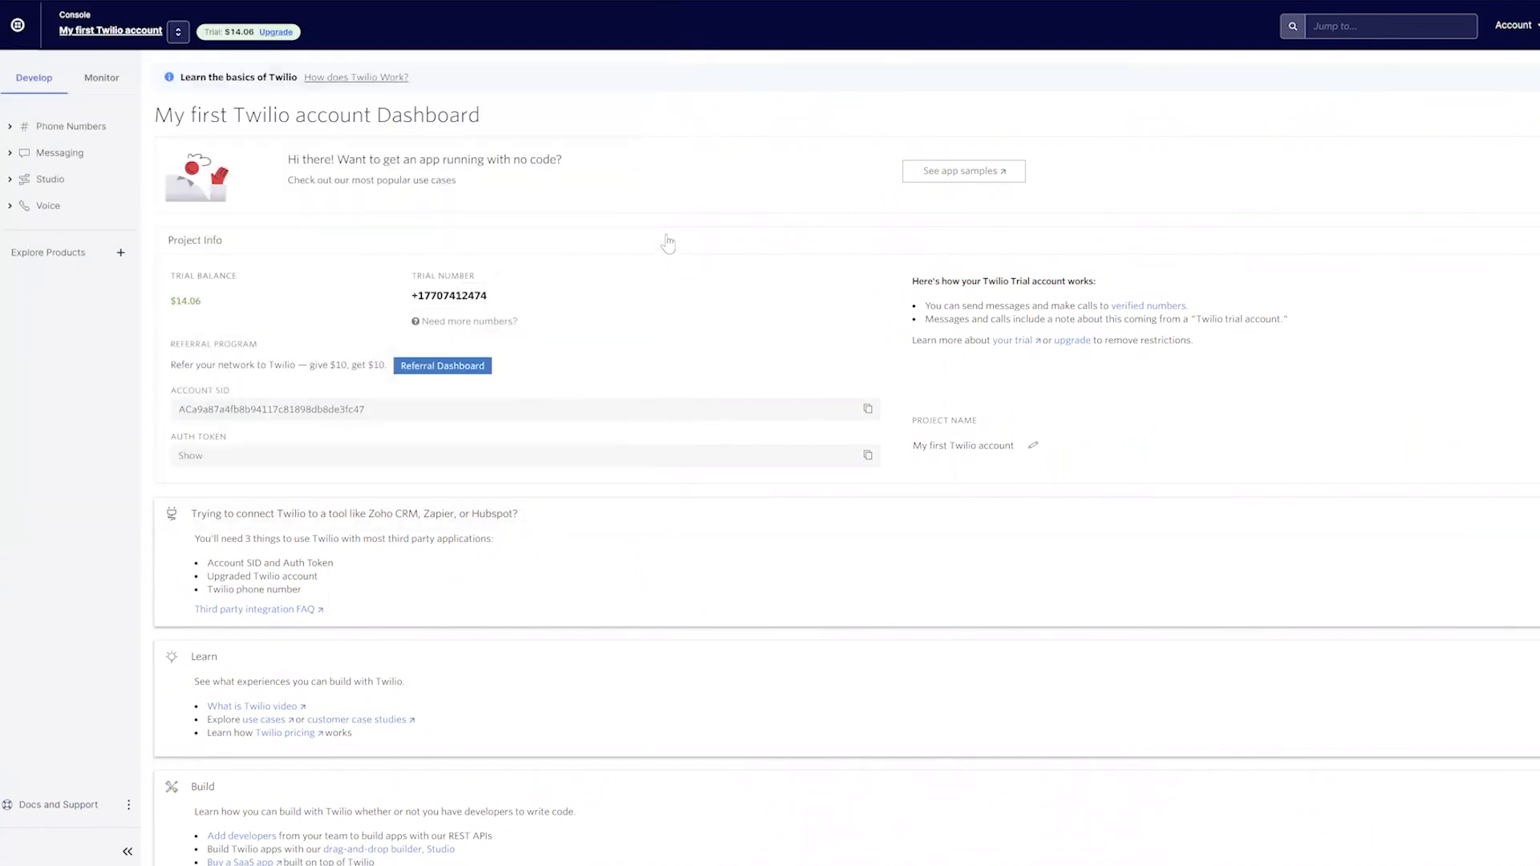
left_click(771, 2)
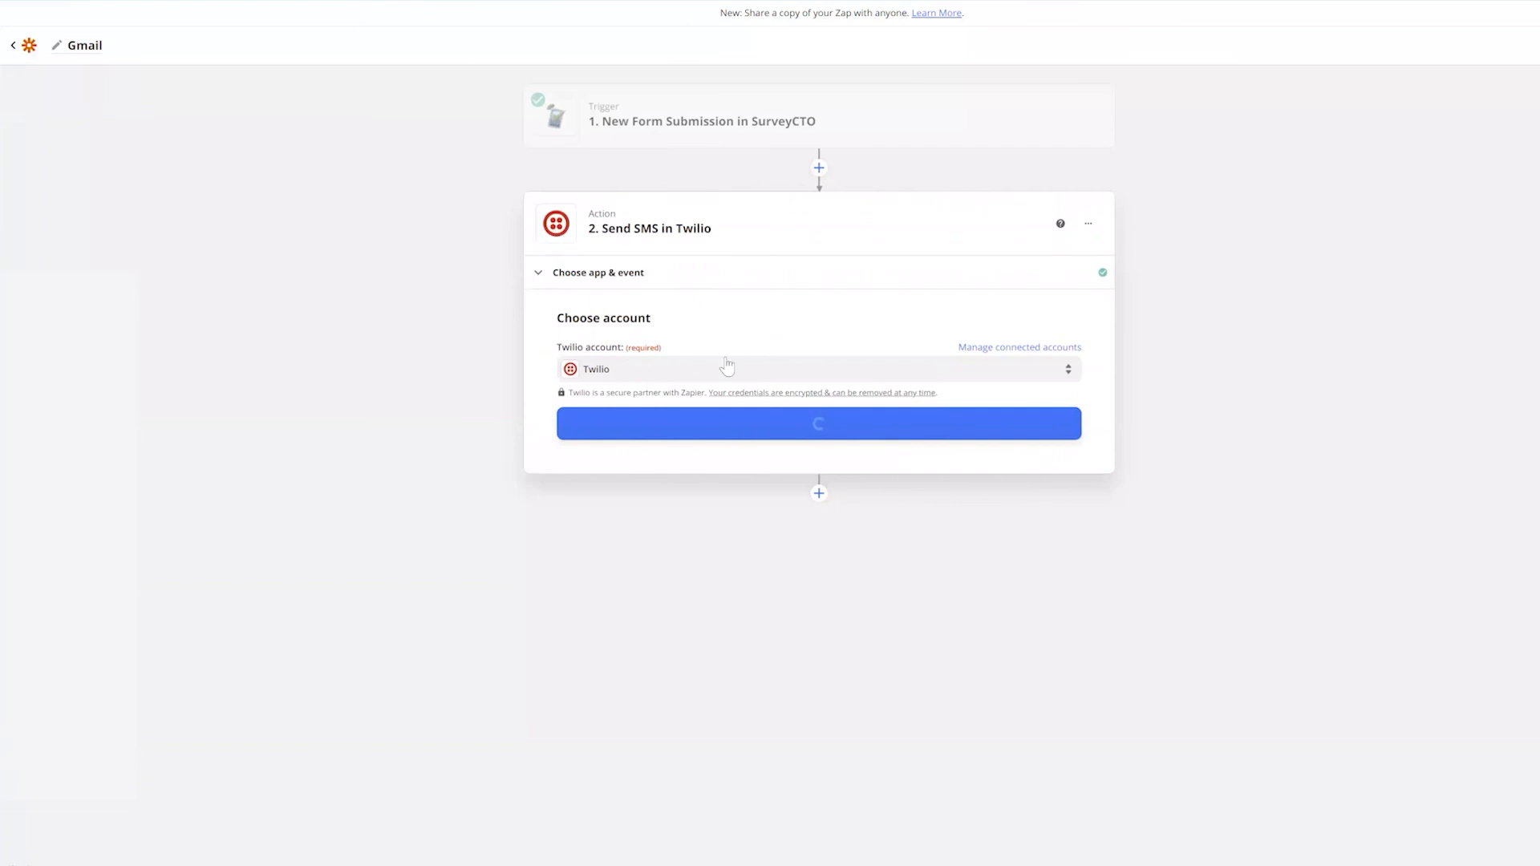
Set the SMS From Number to the Twilio trial number and To Number to Primary Phone
left_click(833, 431)
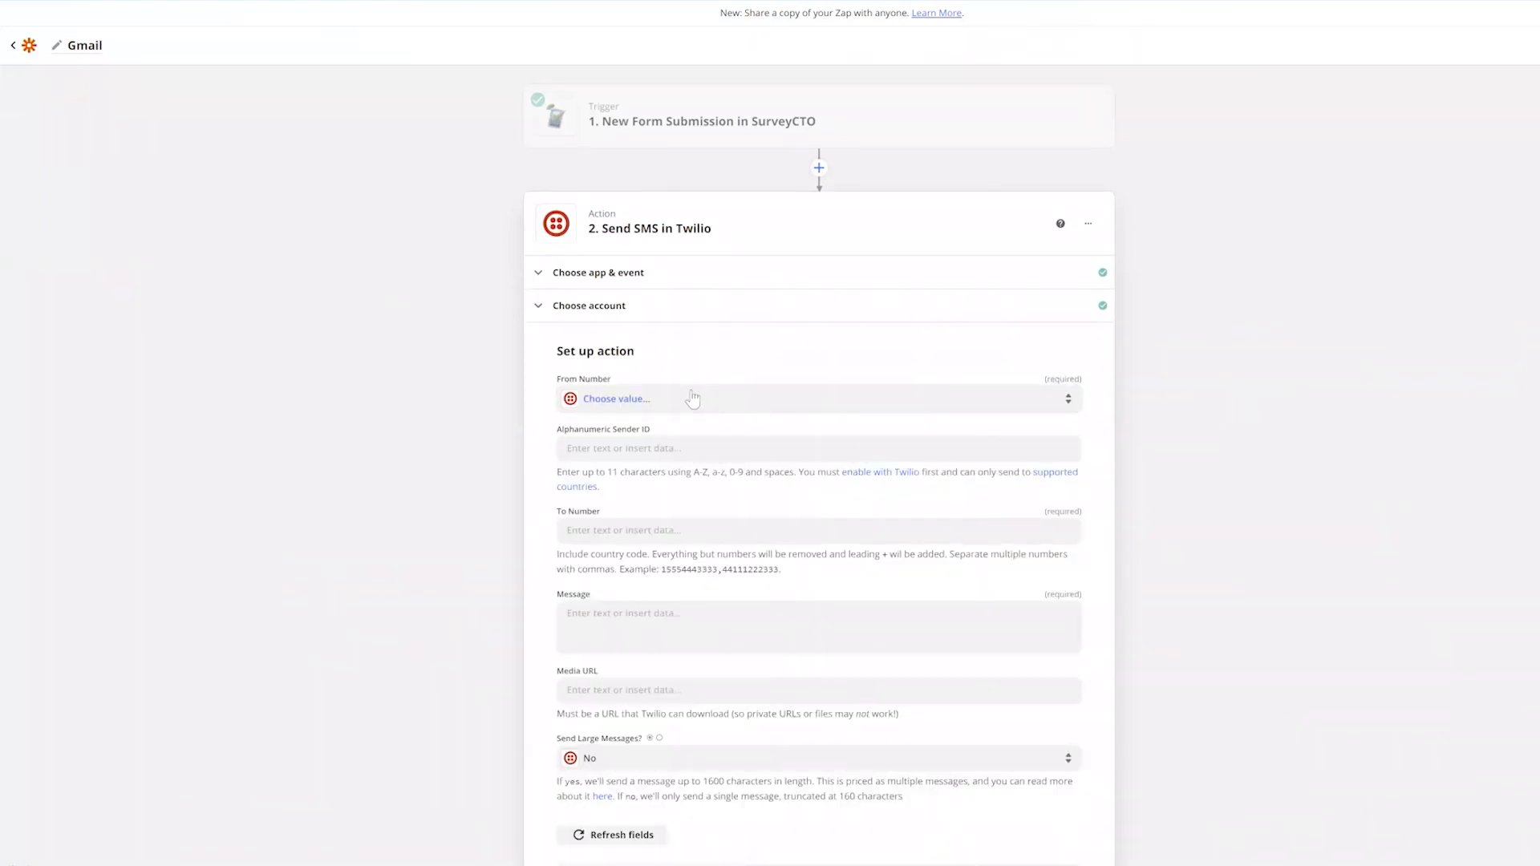
left_click(646, 402)
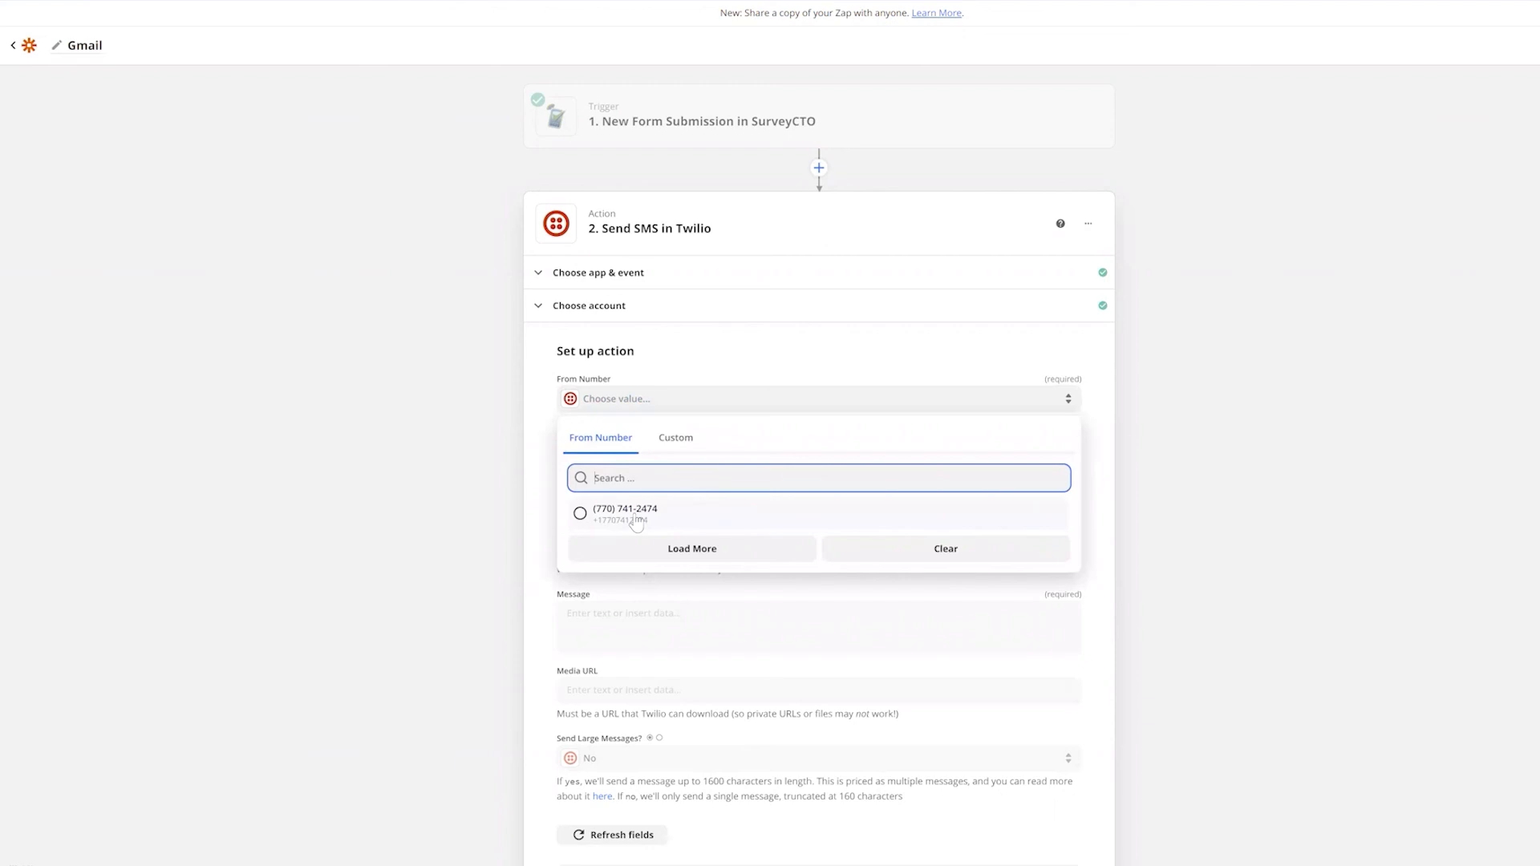
left_click(636, 520)
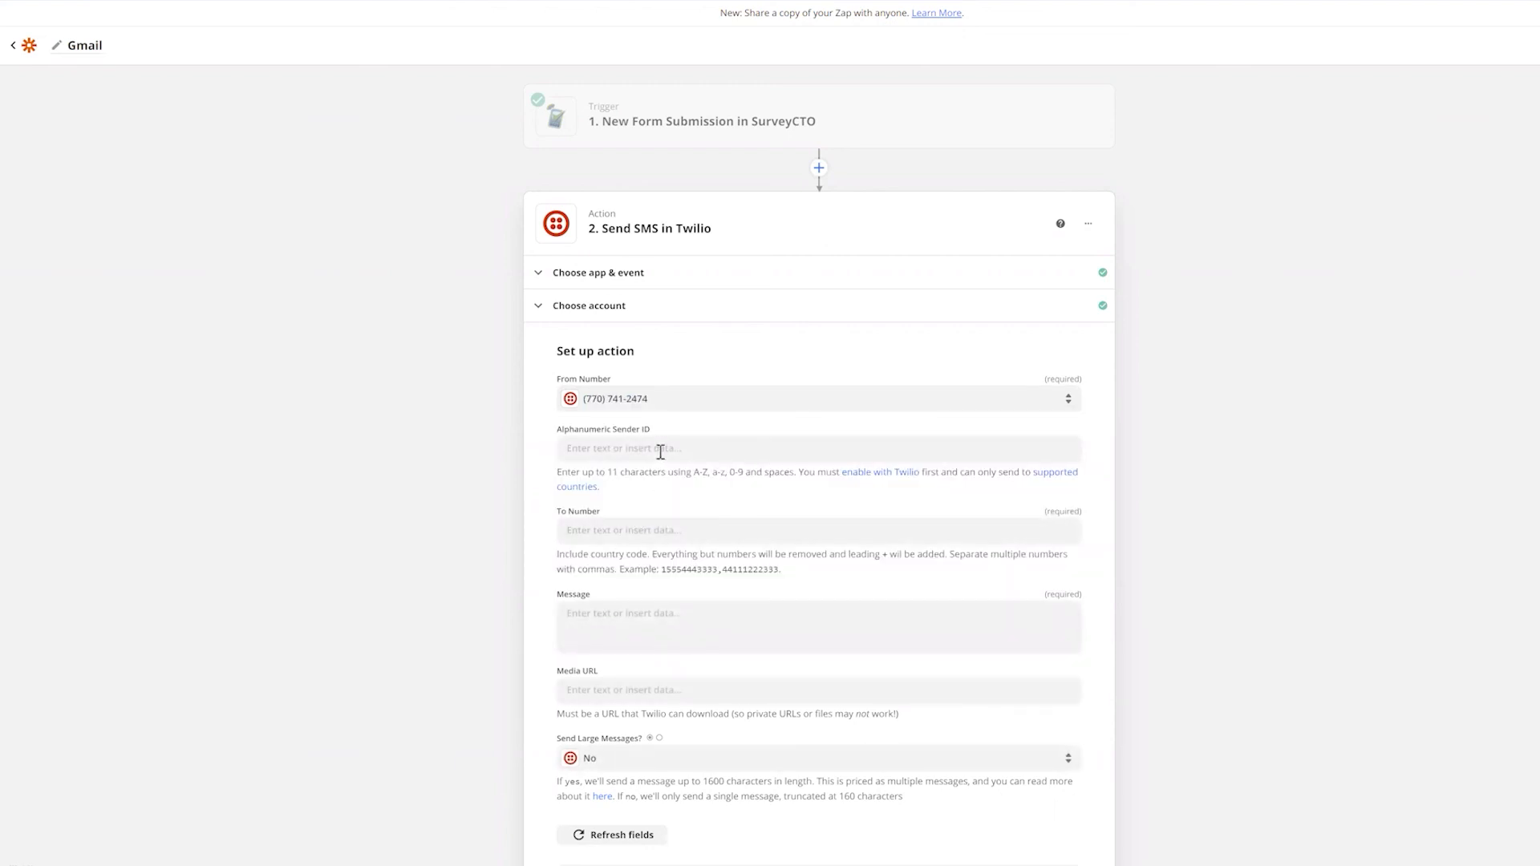
scroll(666, 481, "down", 1)
left_click(638, 460)
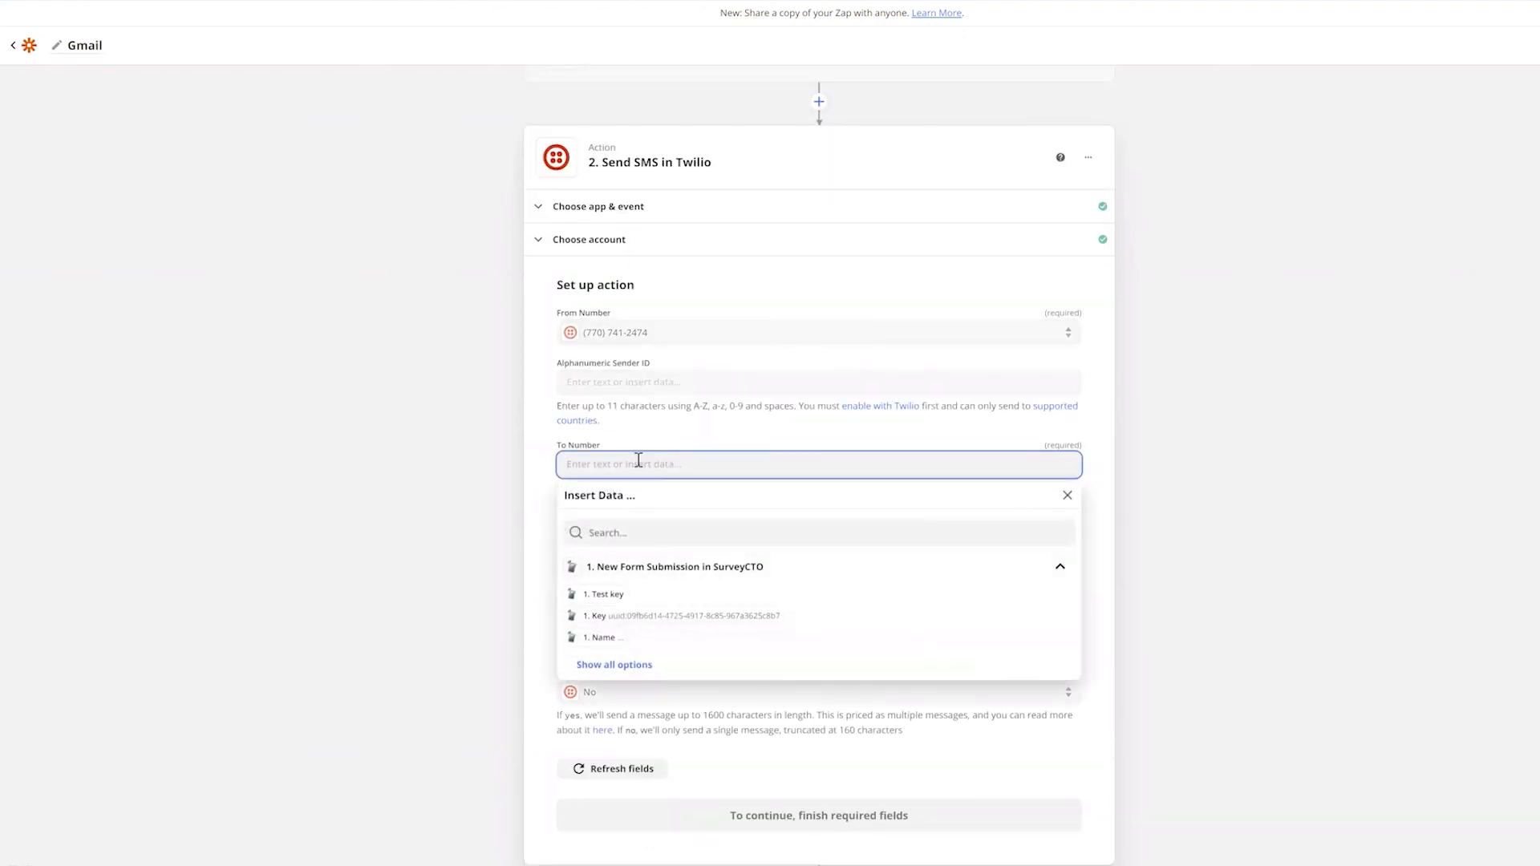
left_click(640, 533)
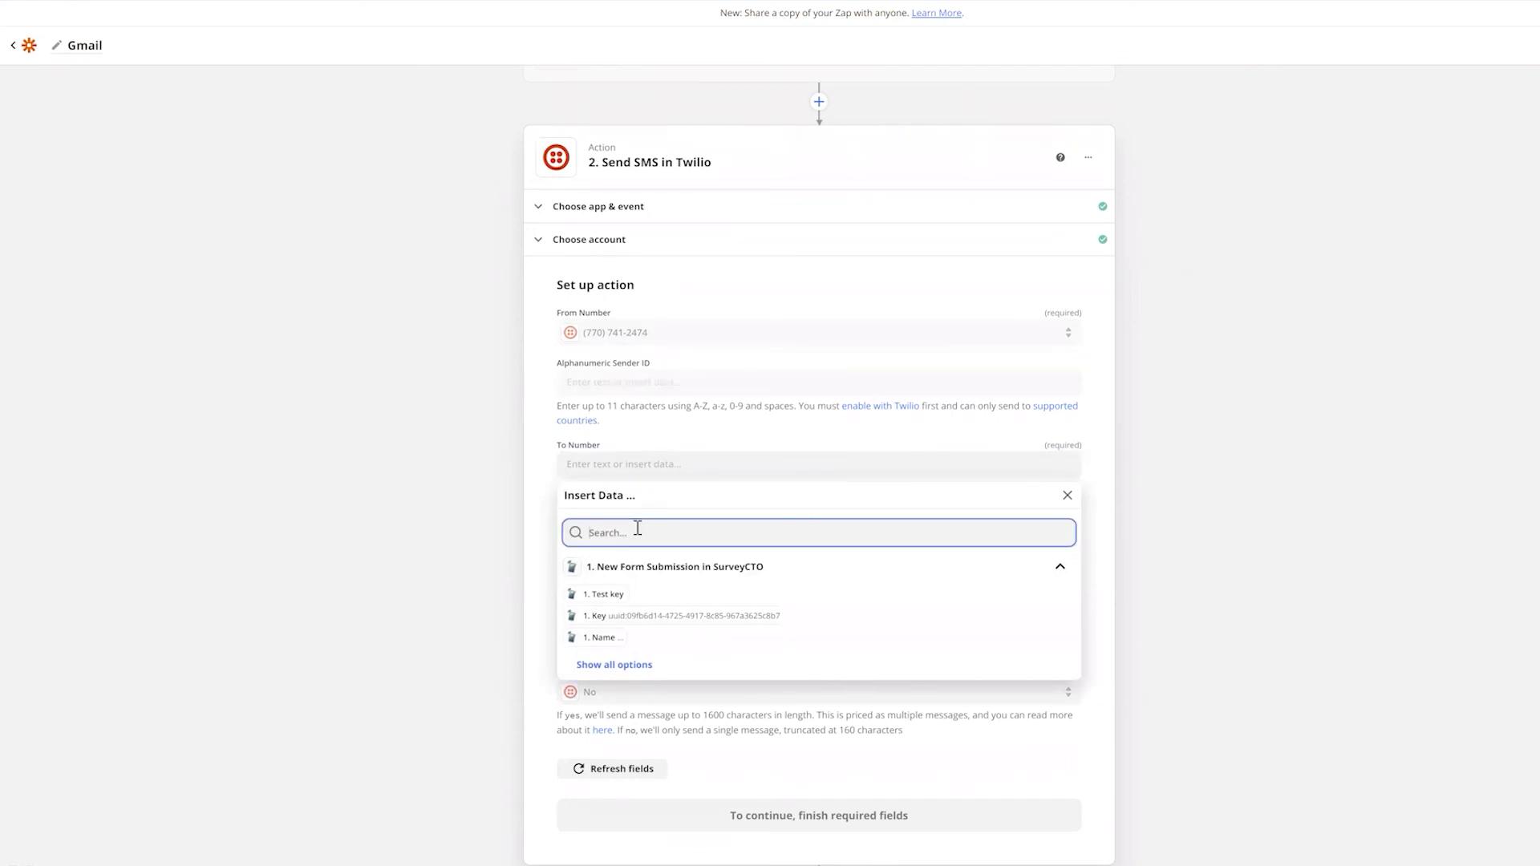
type("pho")
left_click(630, 586)
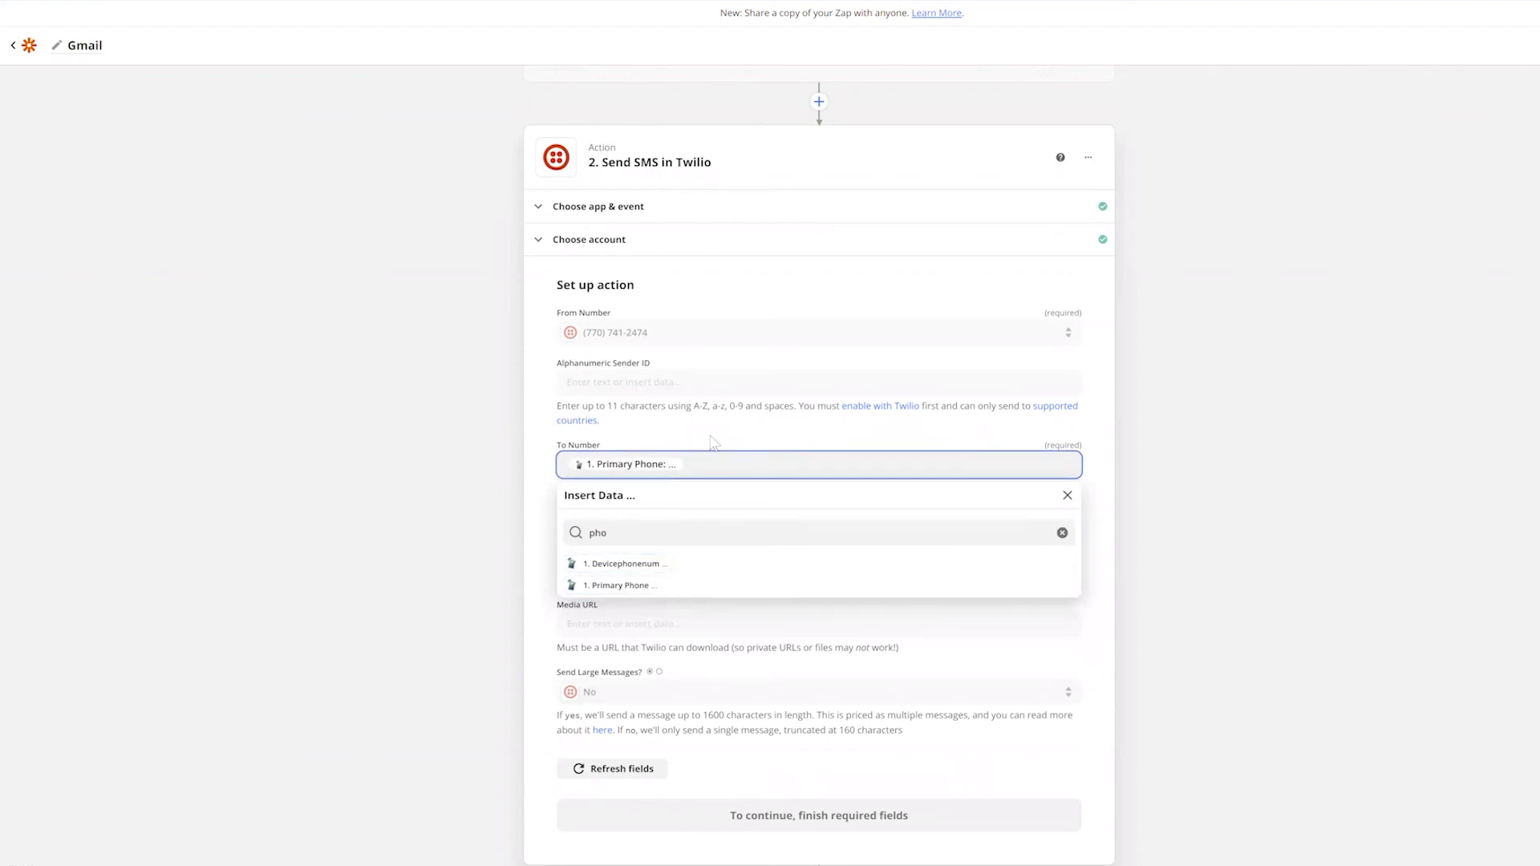
left_click(714, 443)
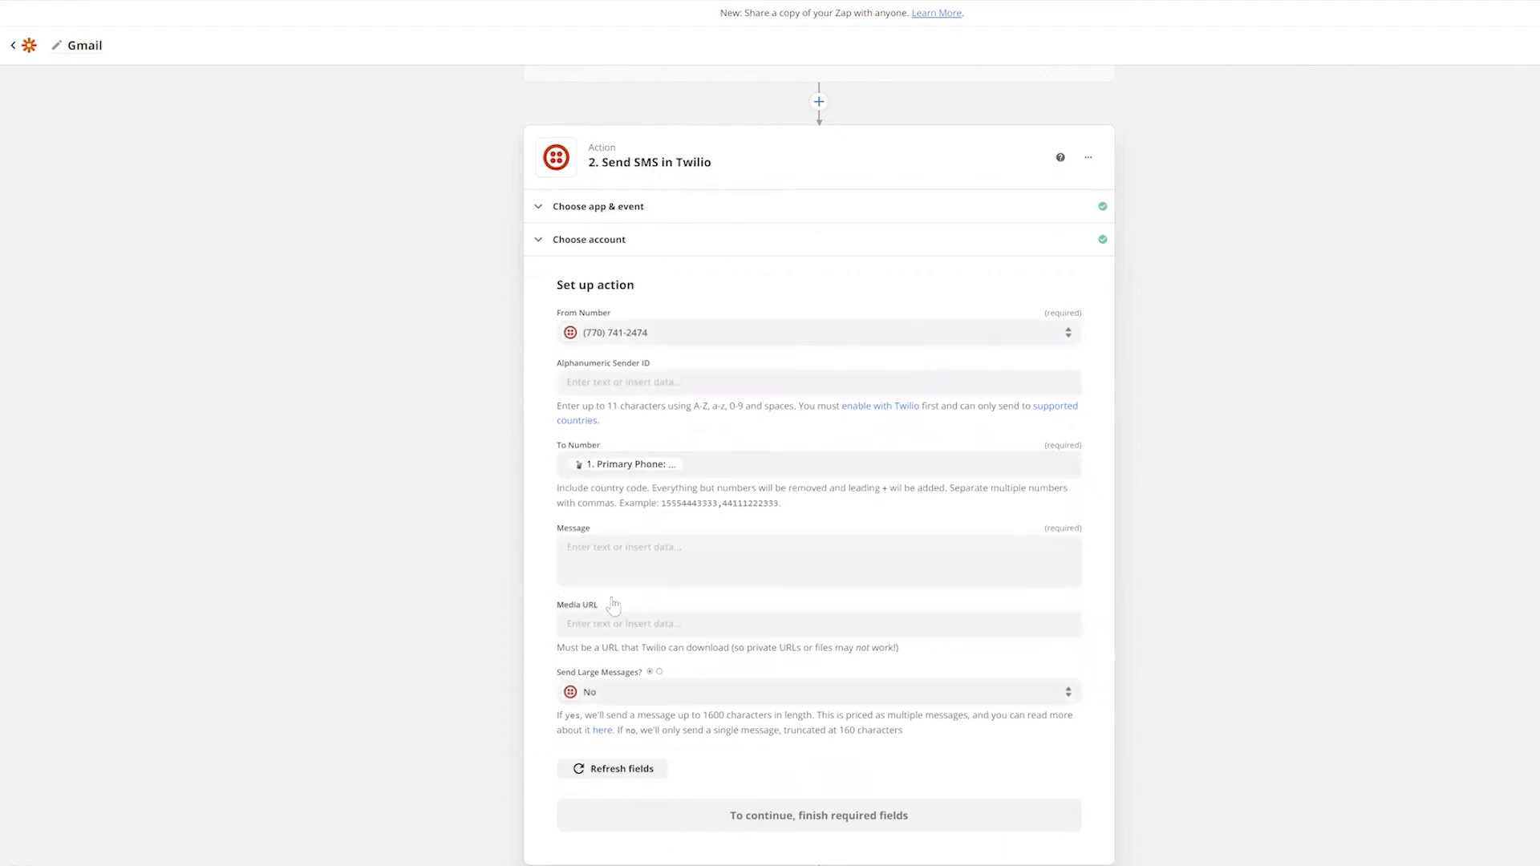
Write the message 'Hi <Name>,' then 'Your registration number <New ID Key>' and continue
left_click(610, 558)
type("Hi")
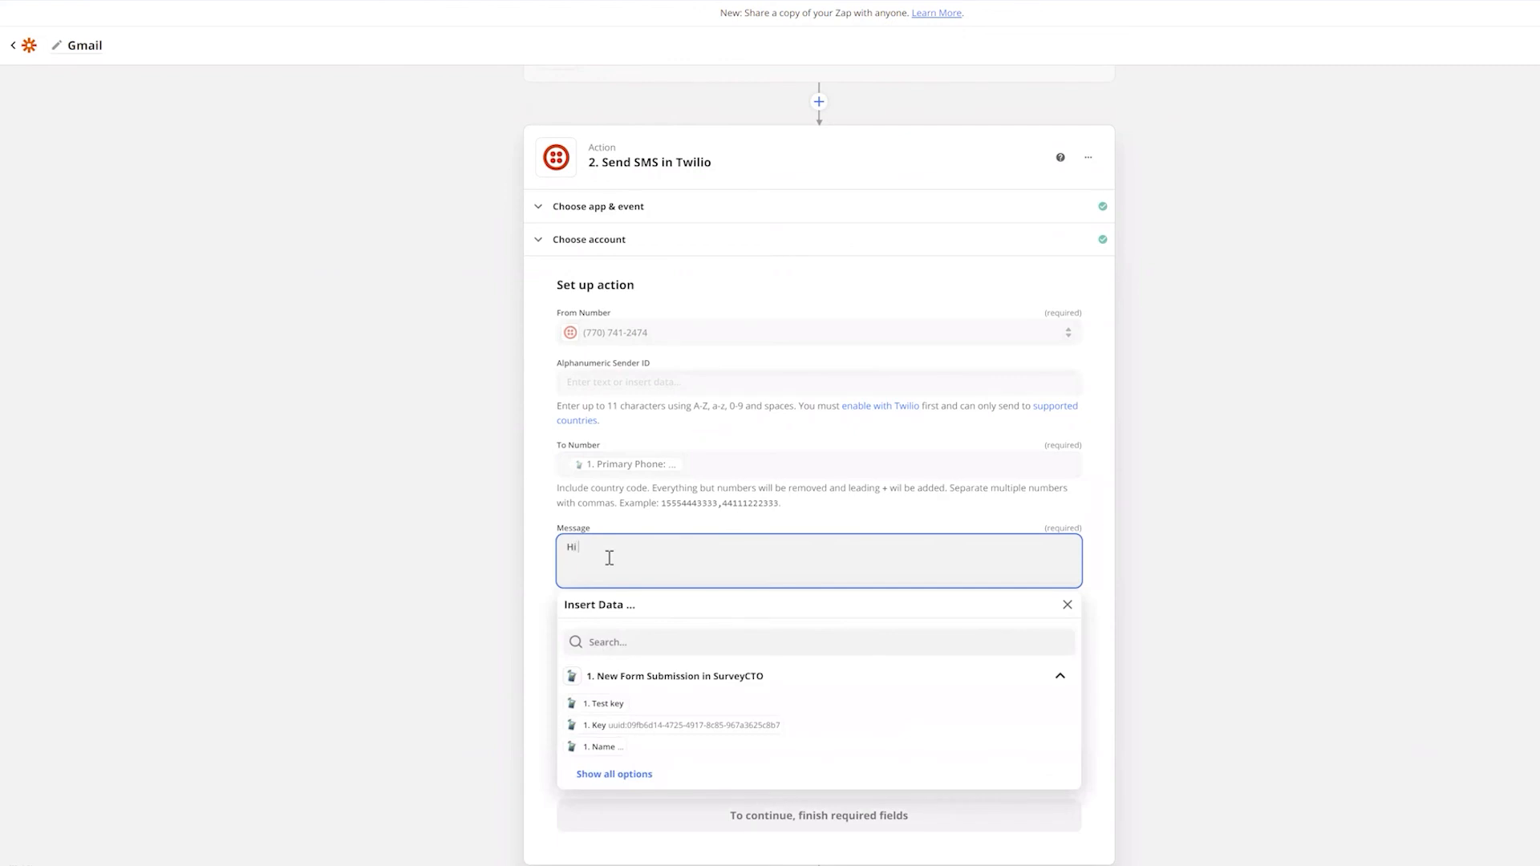
left_click(642, 642)
type("name")
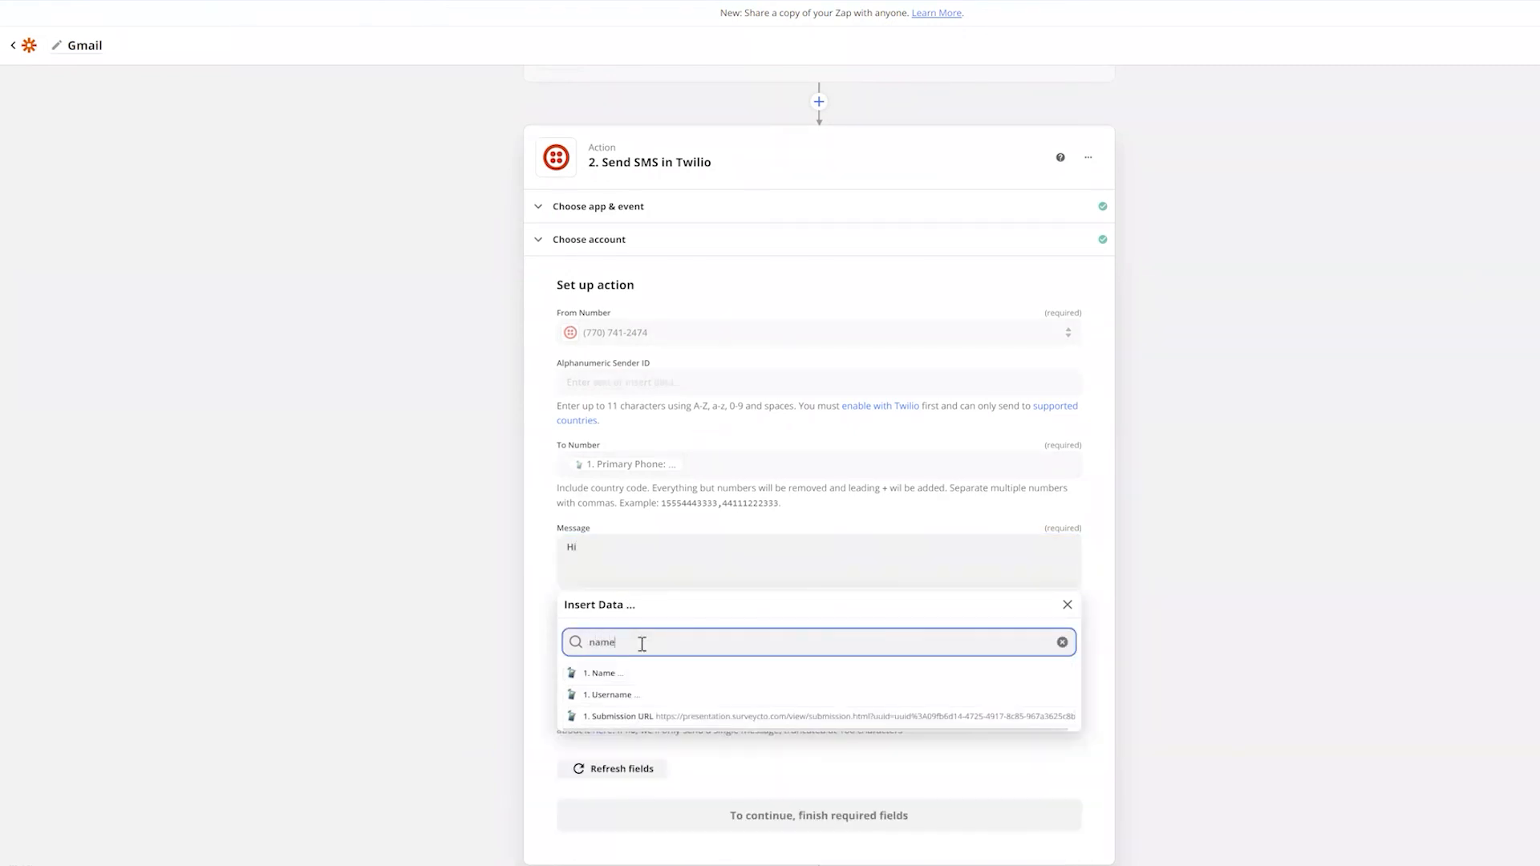
left_click(630, 673)
type(",")
key("Return")
type("Your registration number is")
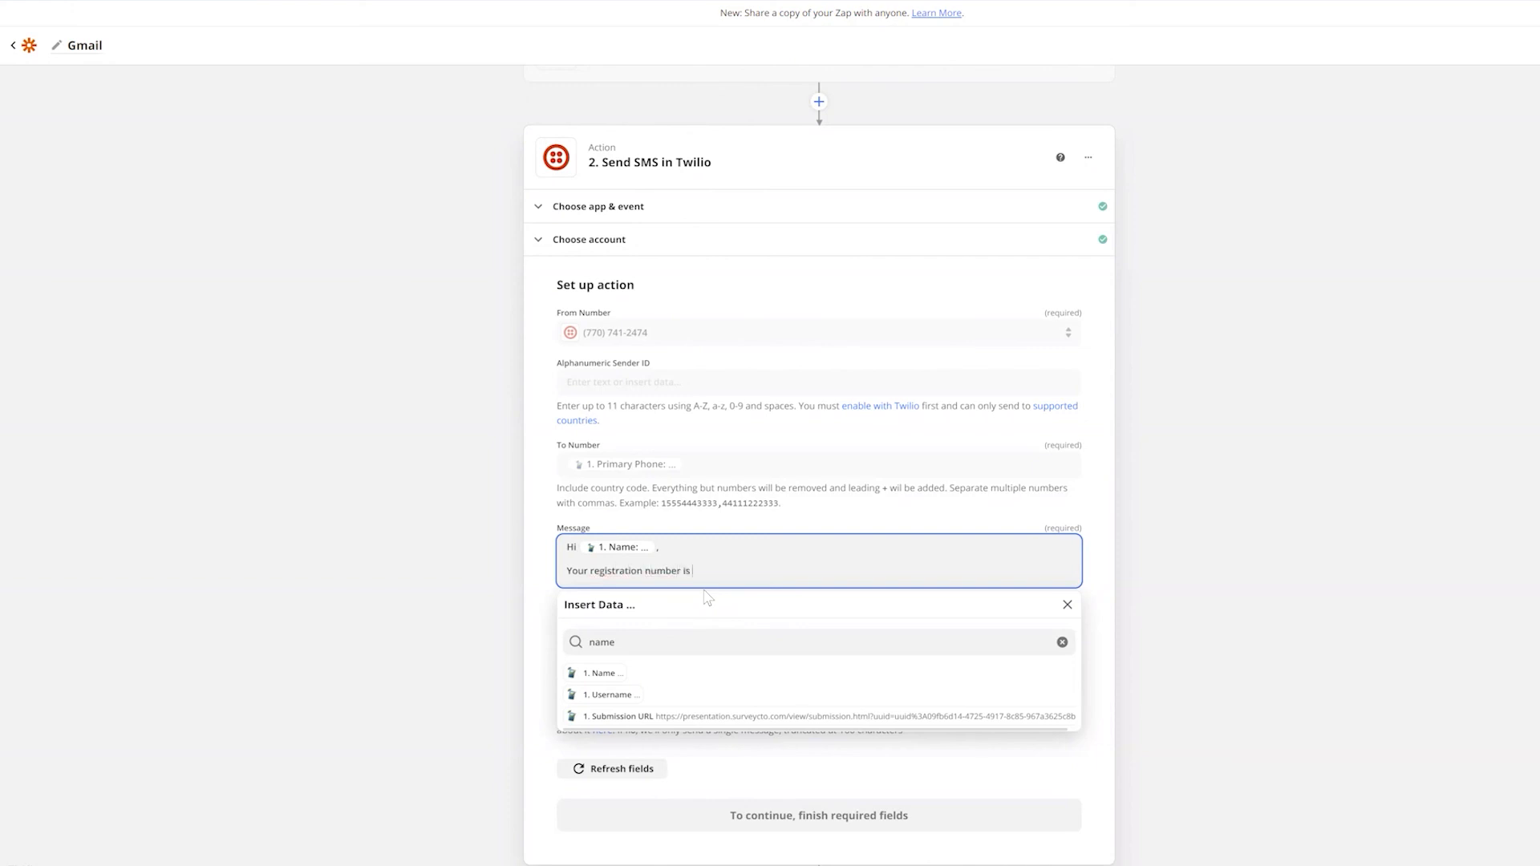
left_click(640, 646)
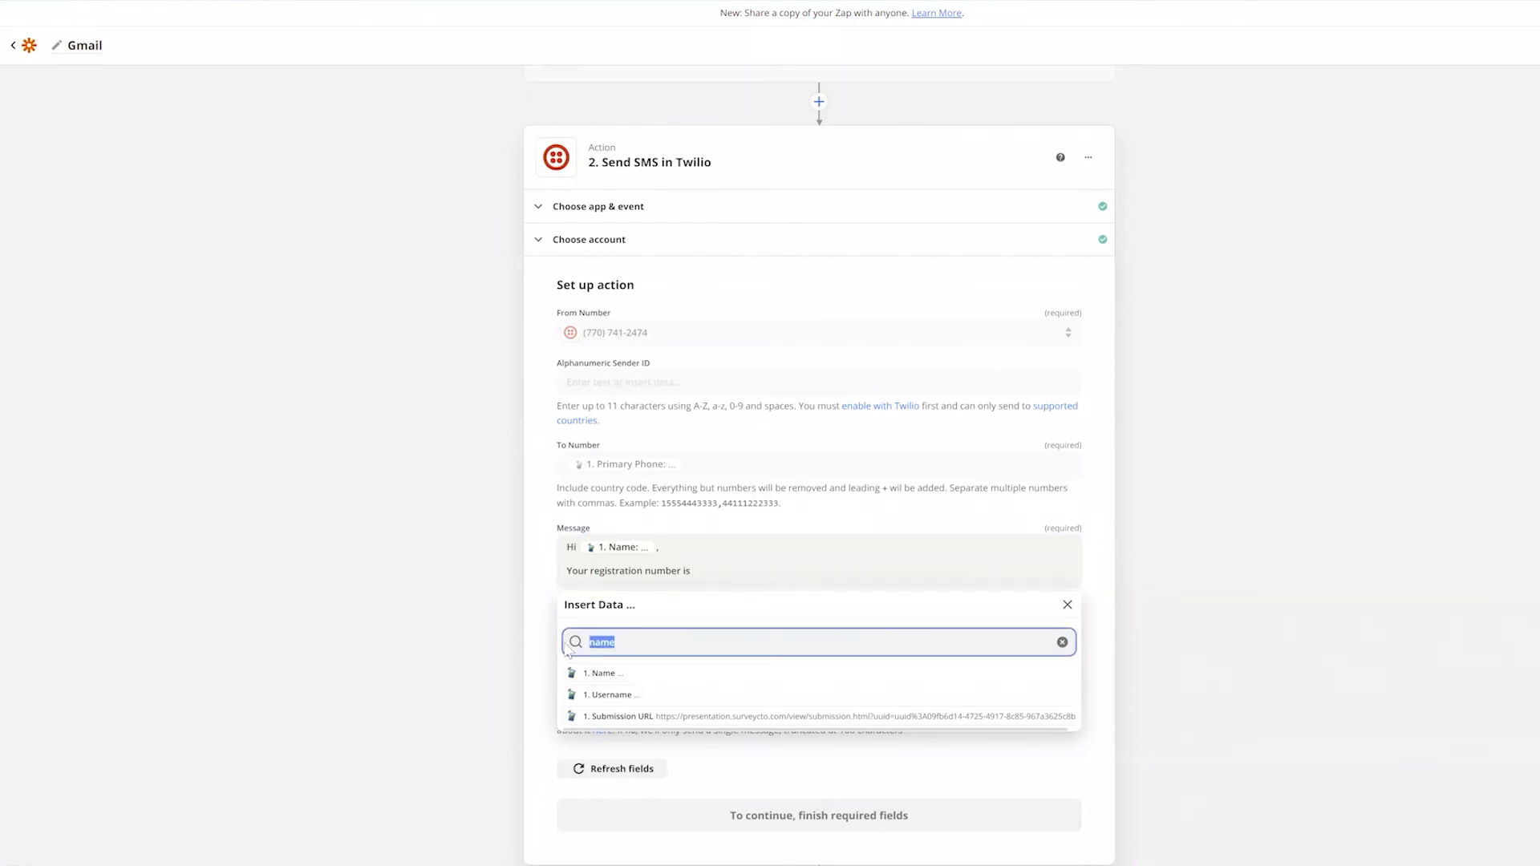
type("key")
left_click(613, 716)
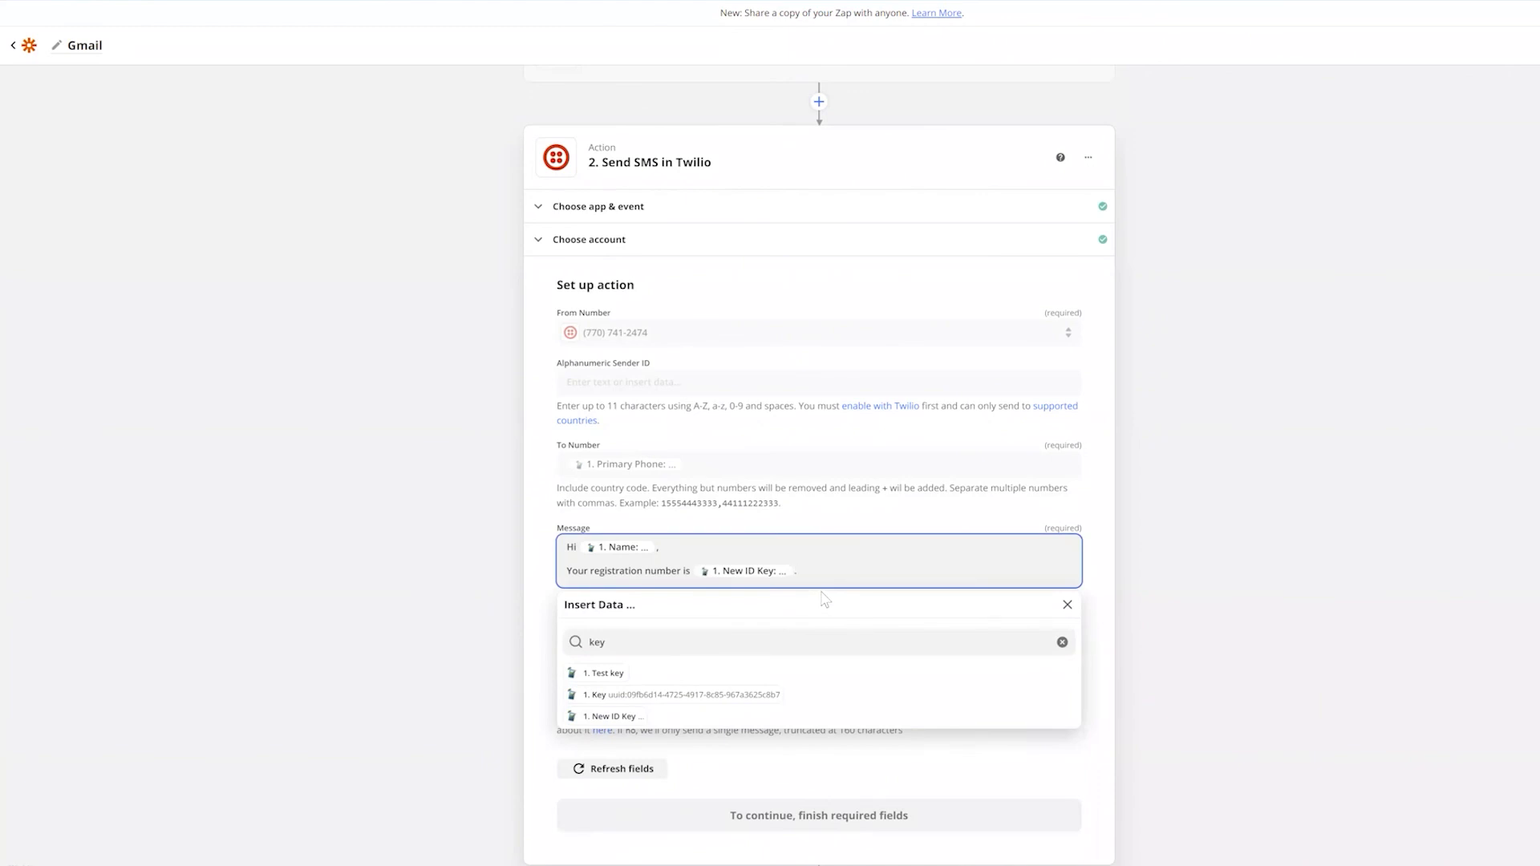
left_click(1112, 555)
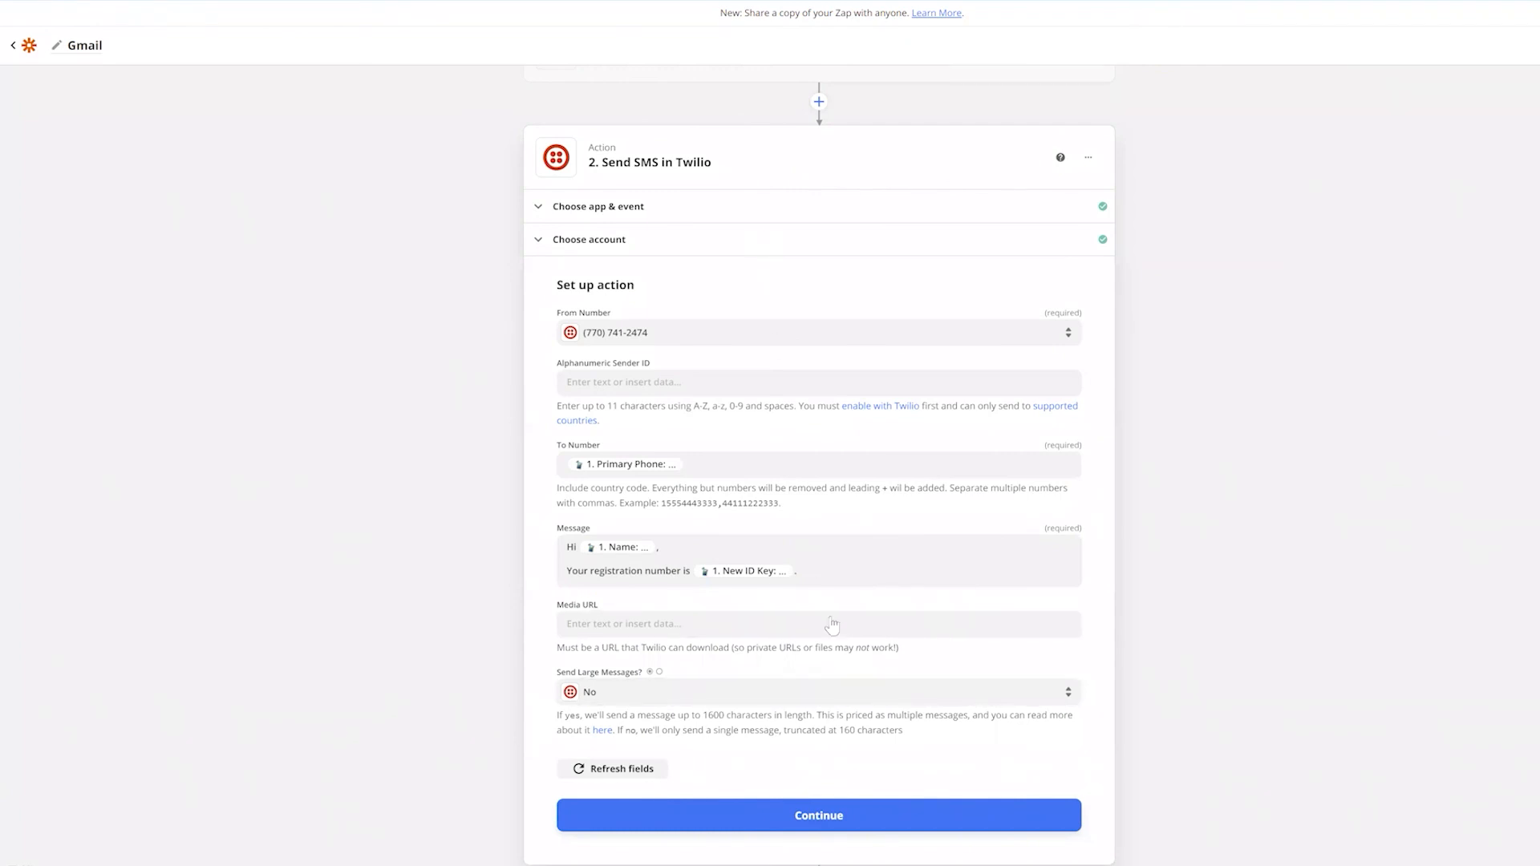
scroll(832, 622, "down", 1)
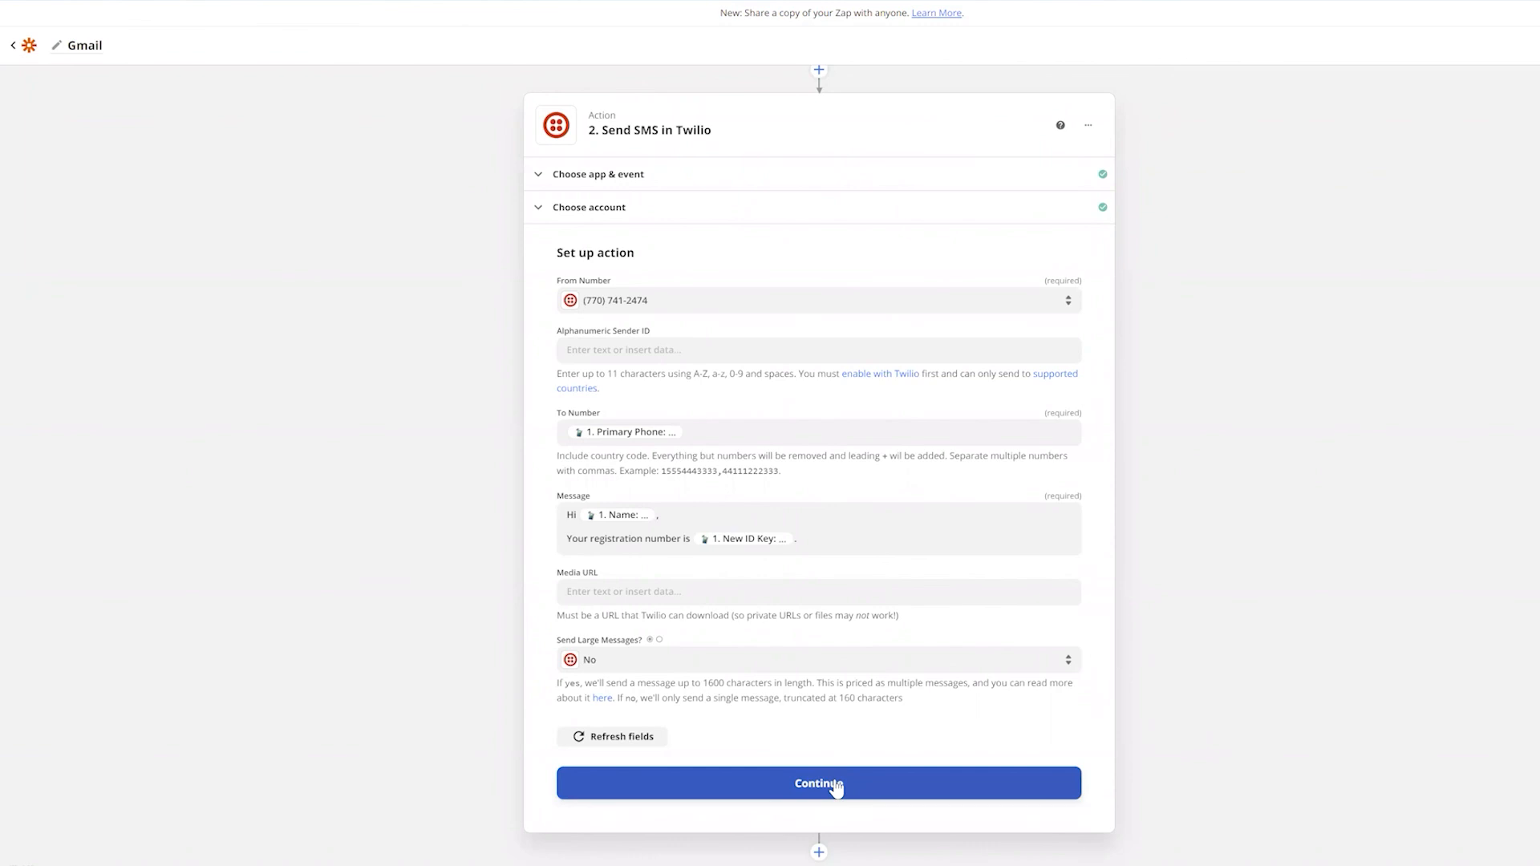
left_click(835, 786)
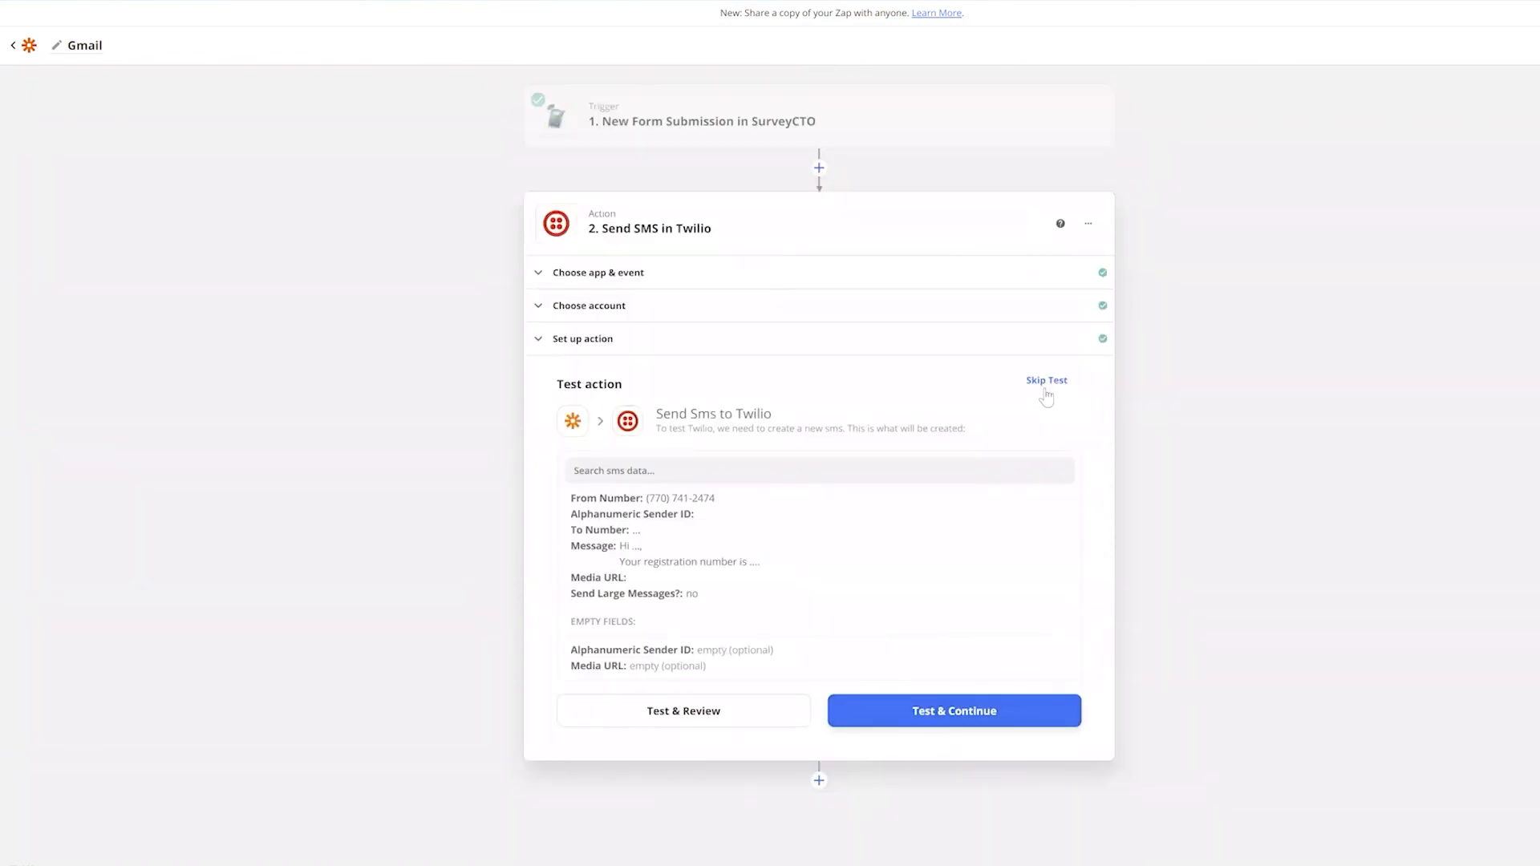
Skip the Twilio SMS step test and switch the Zap on
left_click(1046, 383)
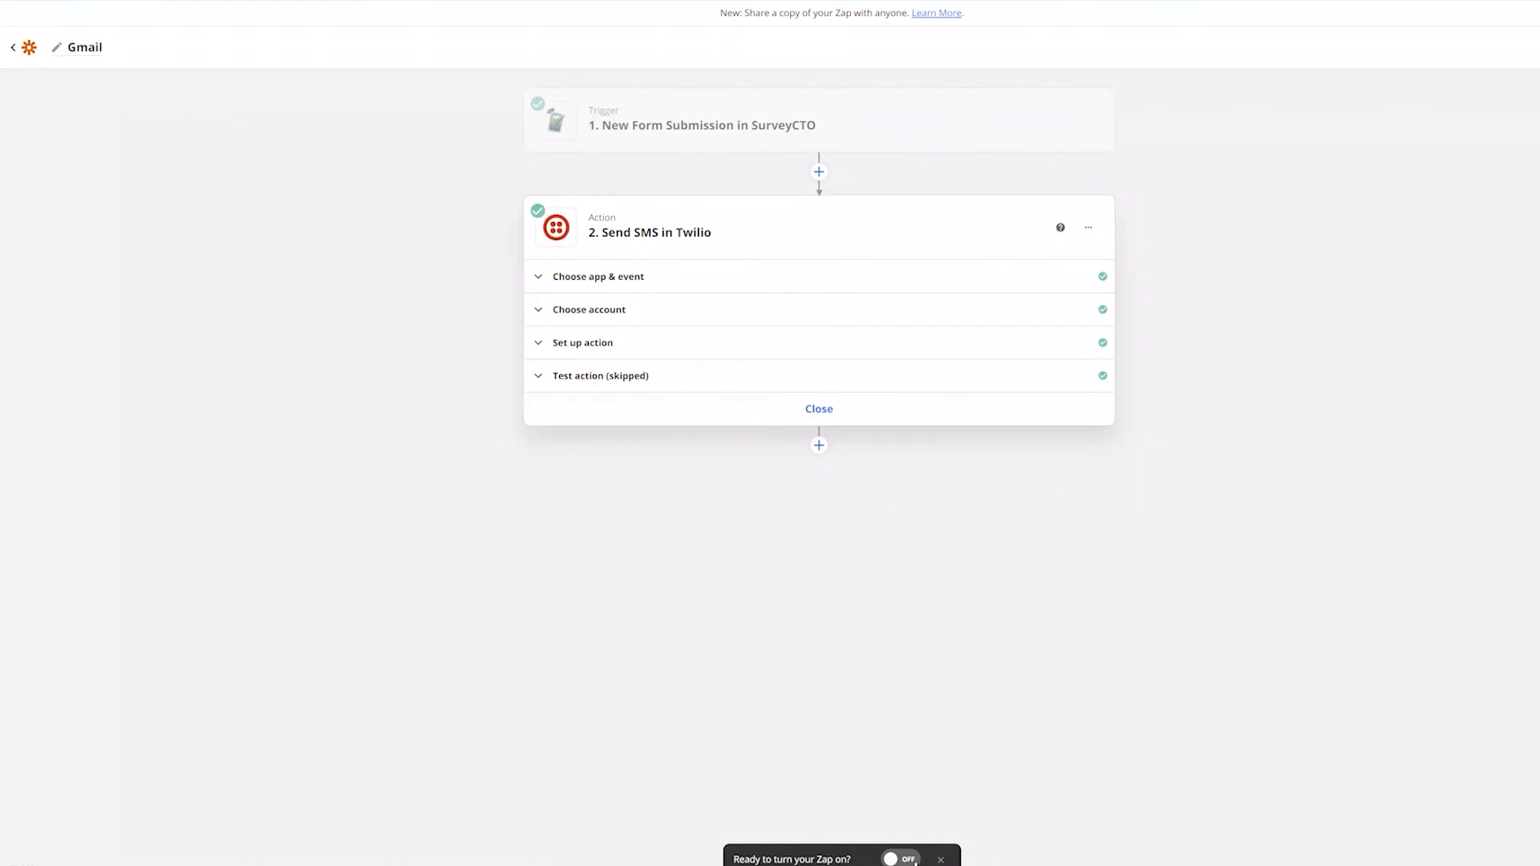
left_click(913, 859)
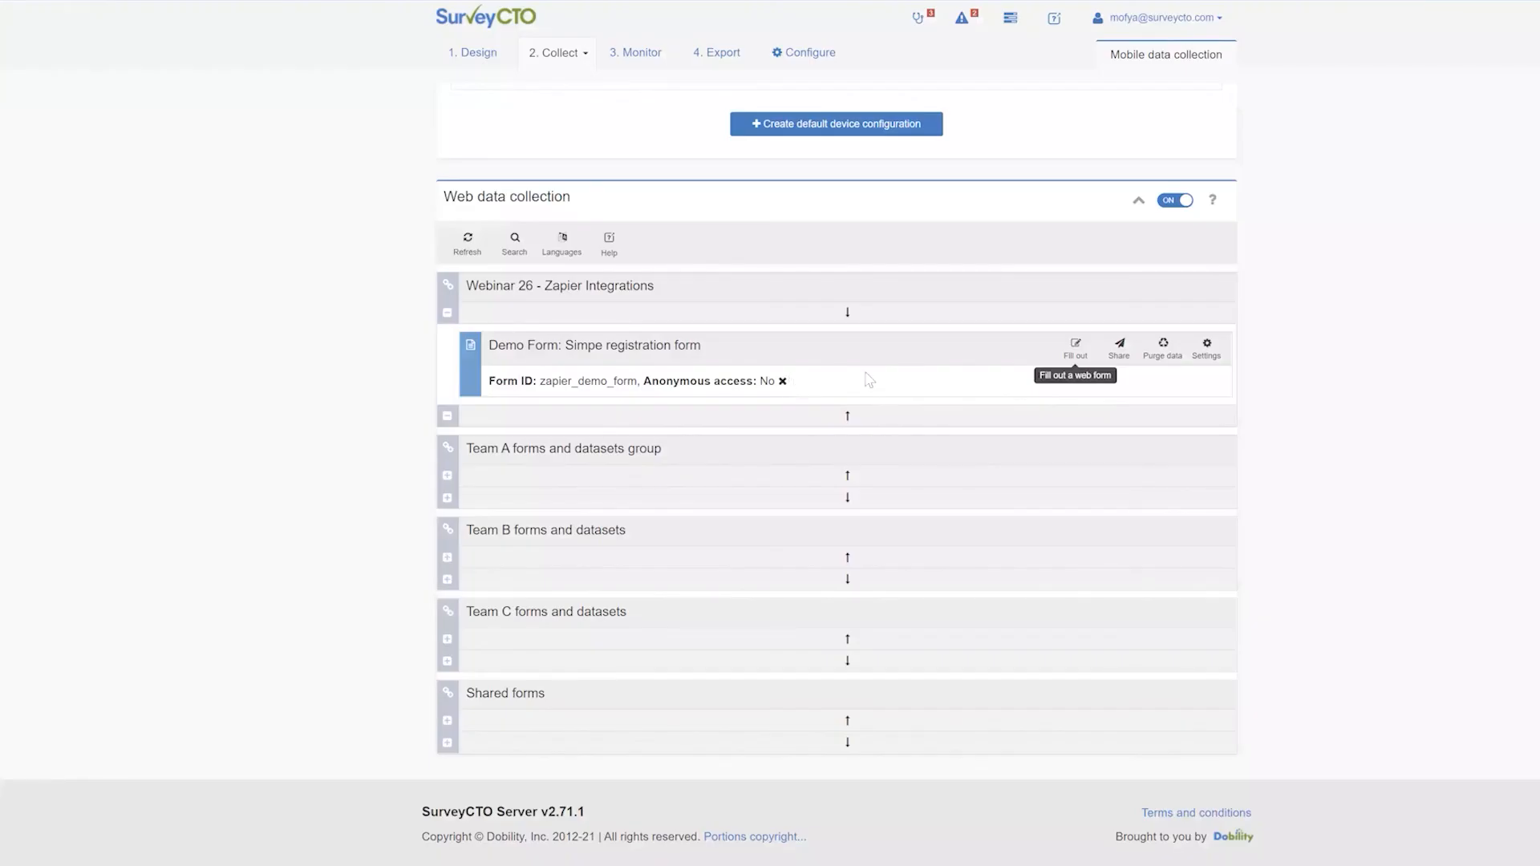
Open the registration web form and choose Caribe as the region
left_click(1076, 350)
left_click(842, 229)
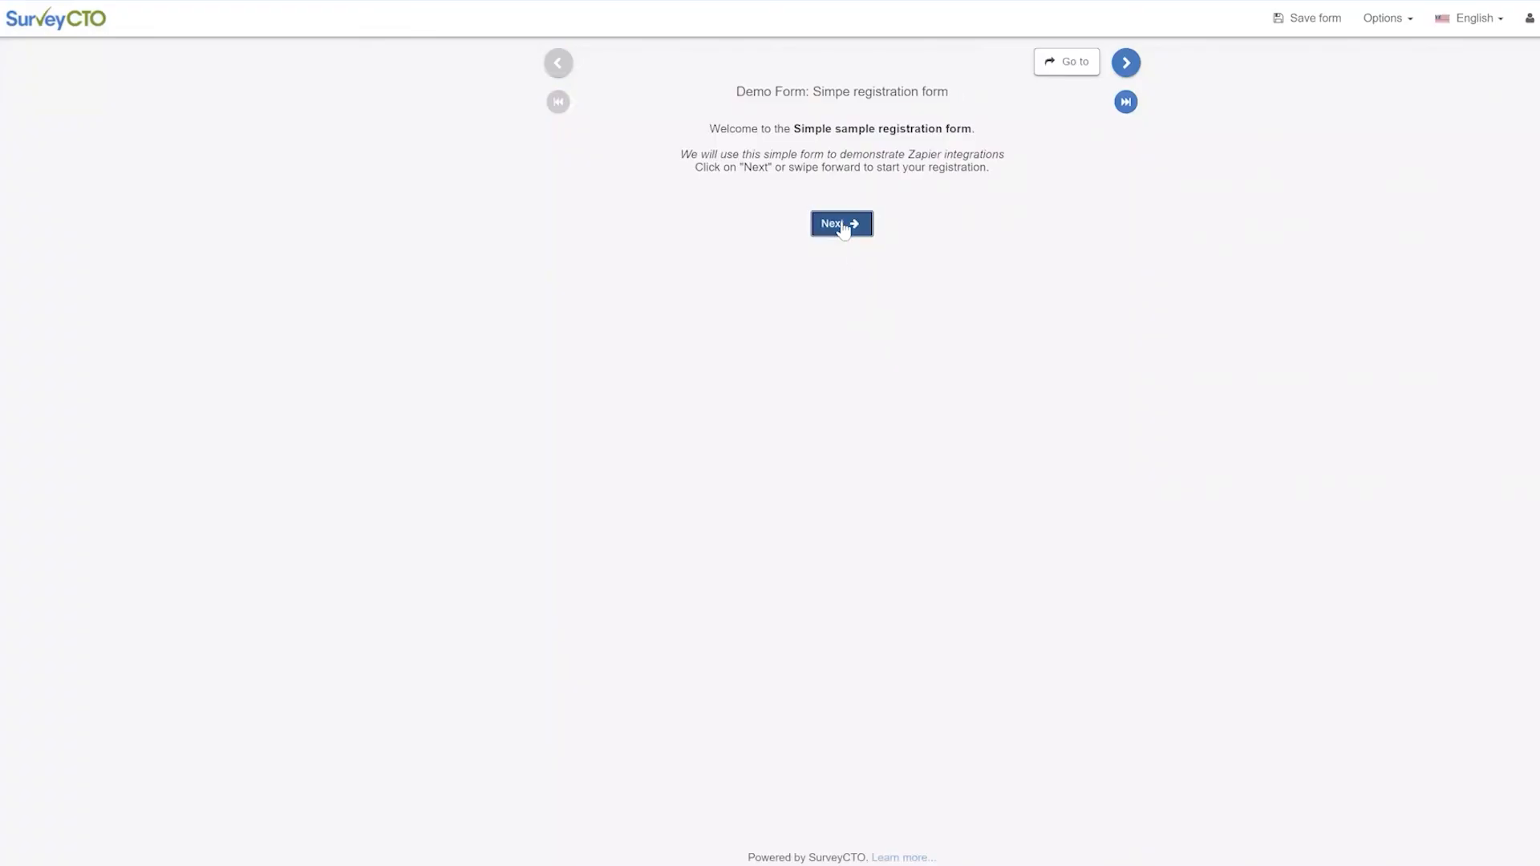
left_click(640, 177)
left_click(899, 296)
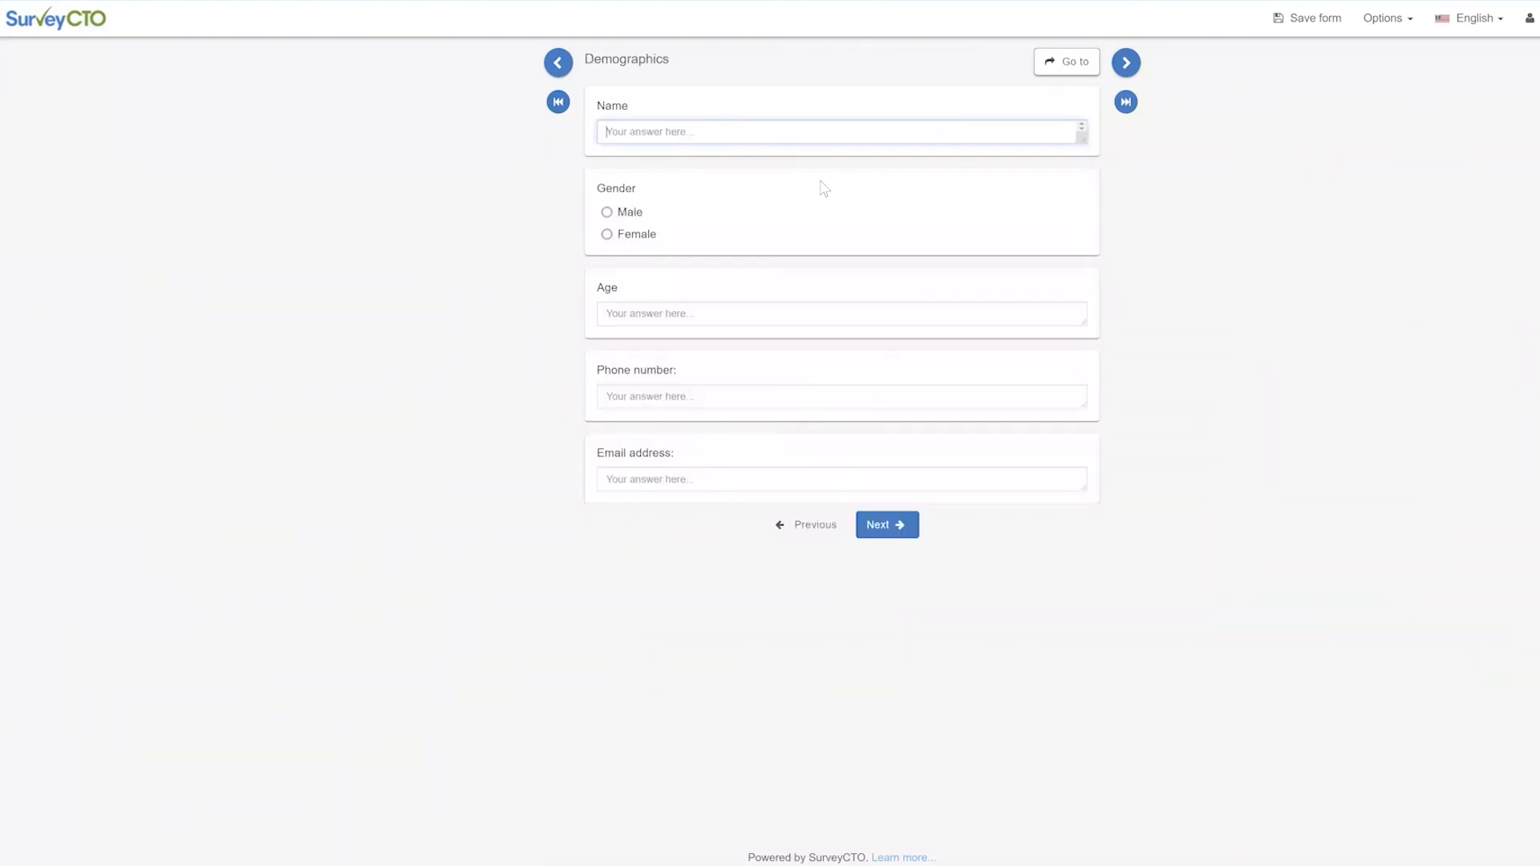
Fill in the respondent's name, gender Male, age 56, phone number and email address
left_click(651, 212)
left_click(693, 306)
type("56")
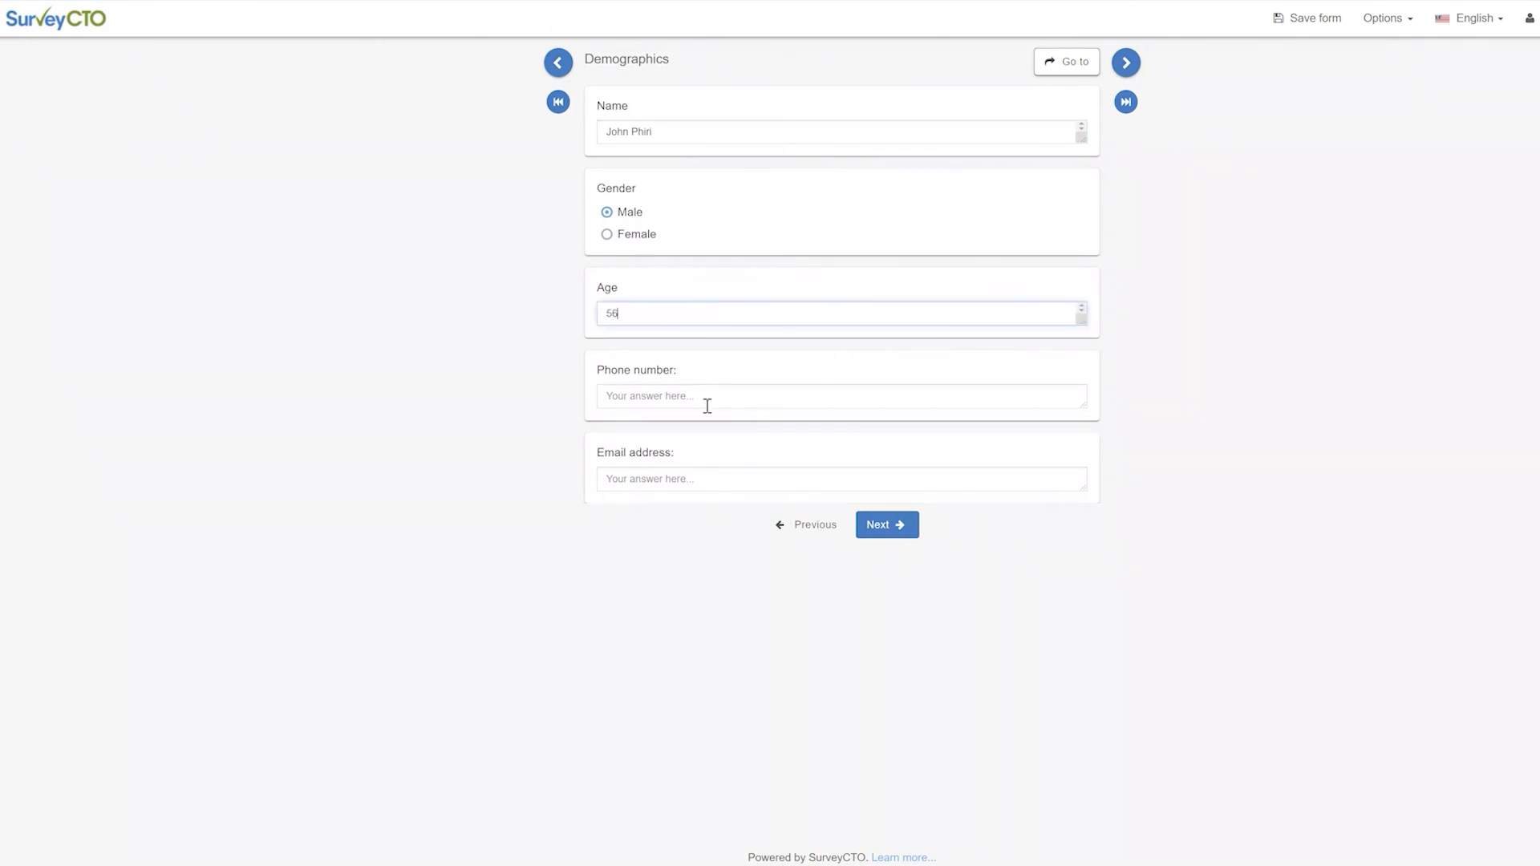
left_click(707, 401)
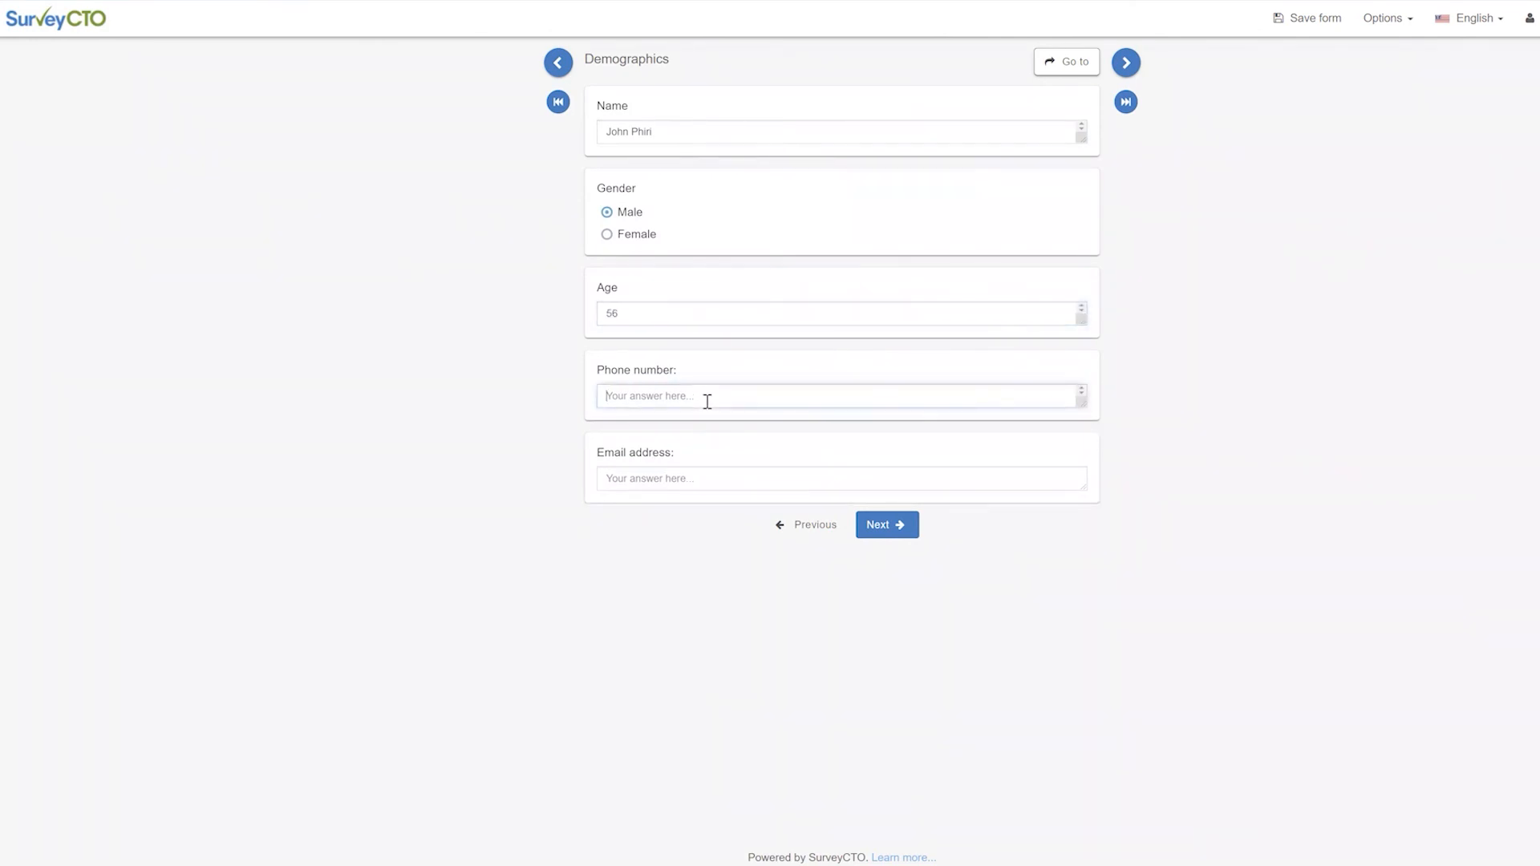
left_click(742, 486)
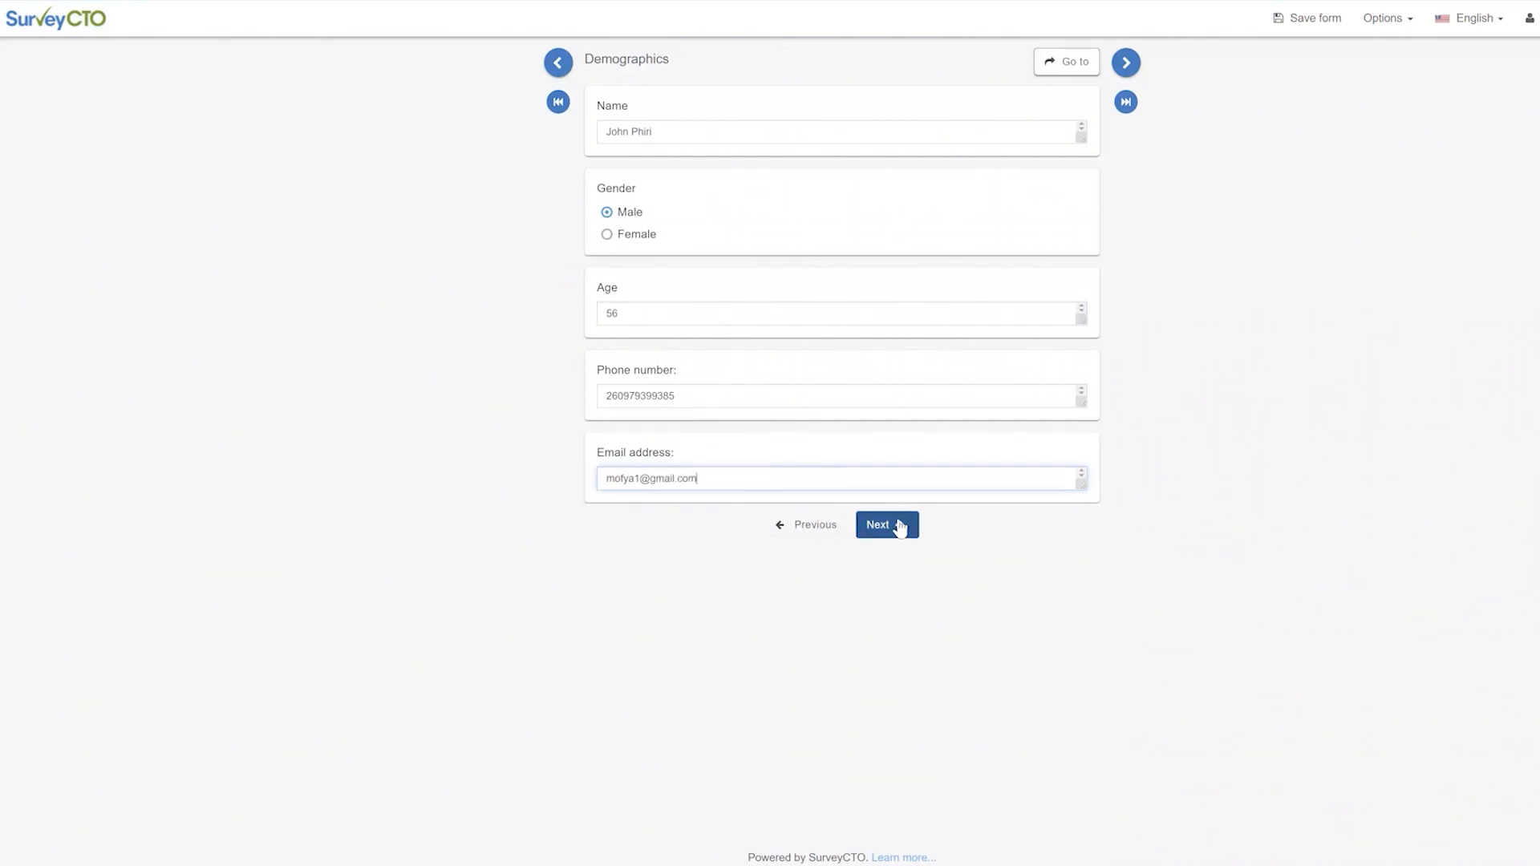
Advance past the registration confirmation to the end page and save the form
left_click(901, 527)
left_click(892, 192)
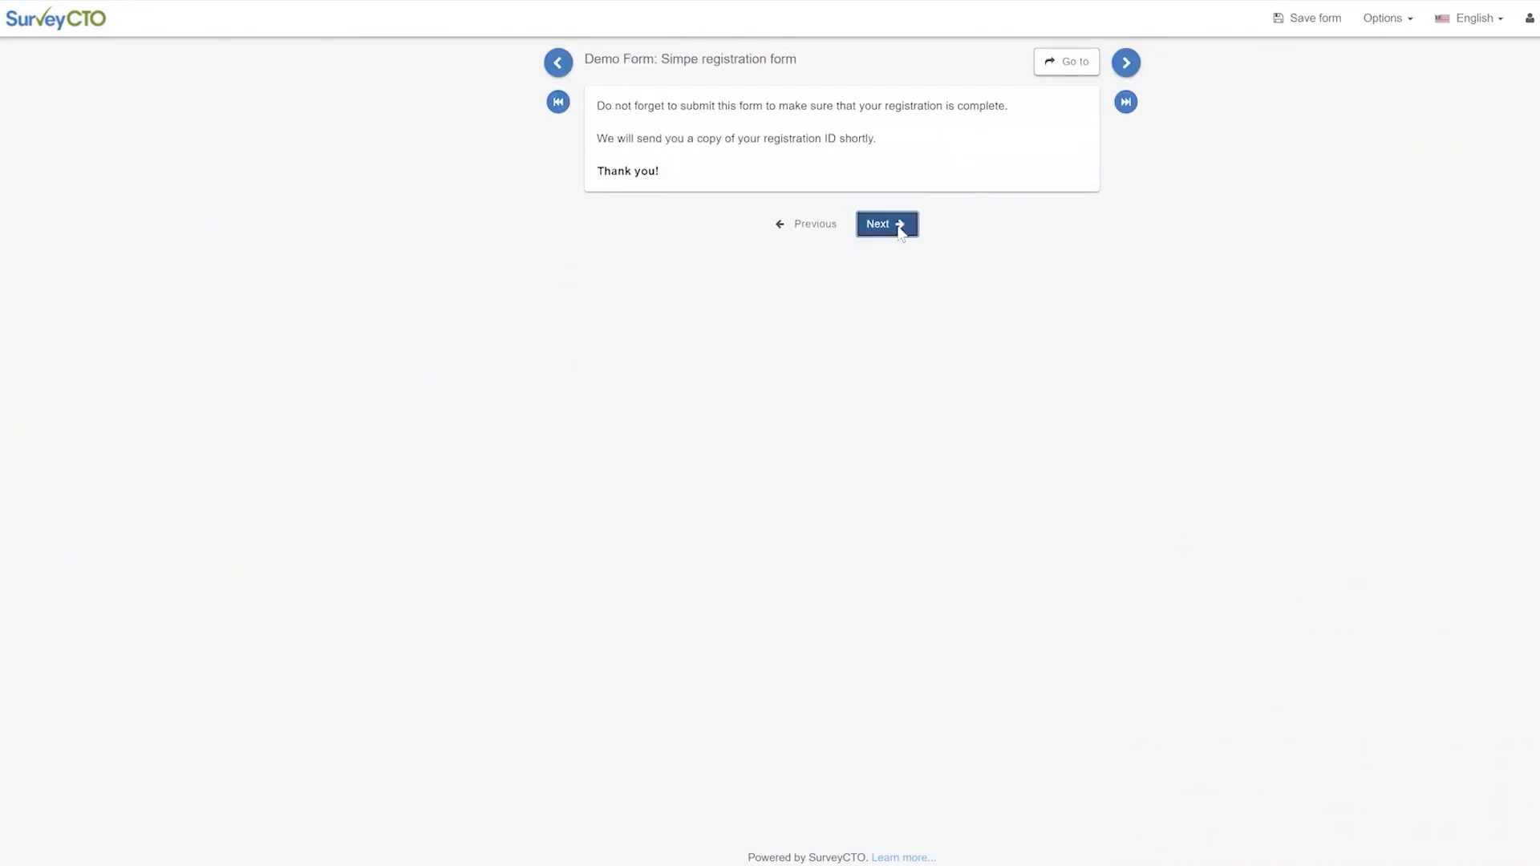
left_click(897, 230)
left_click(871, 253)
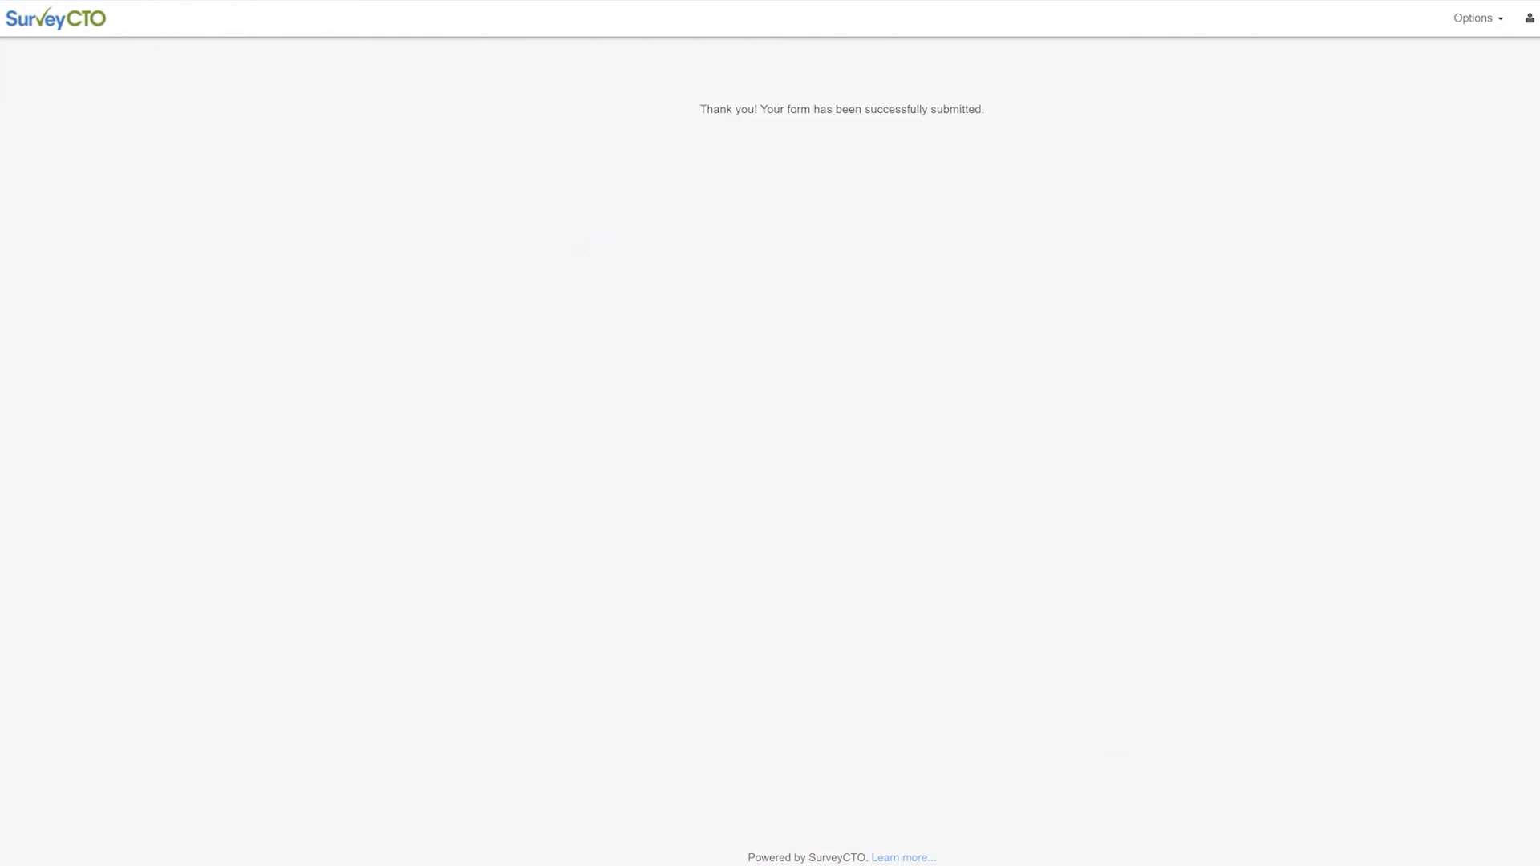
View the received SMS in the phone Messages window, then return to the webinar's Use cases slide
left_click(568, 186)
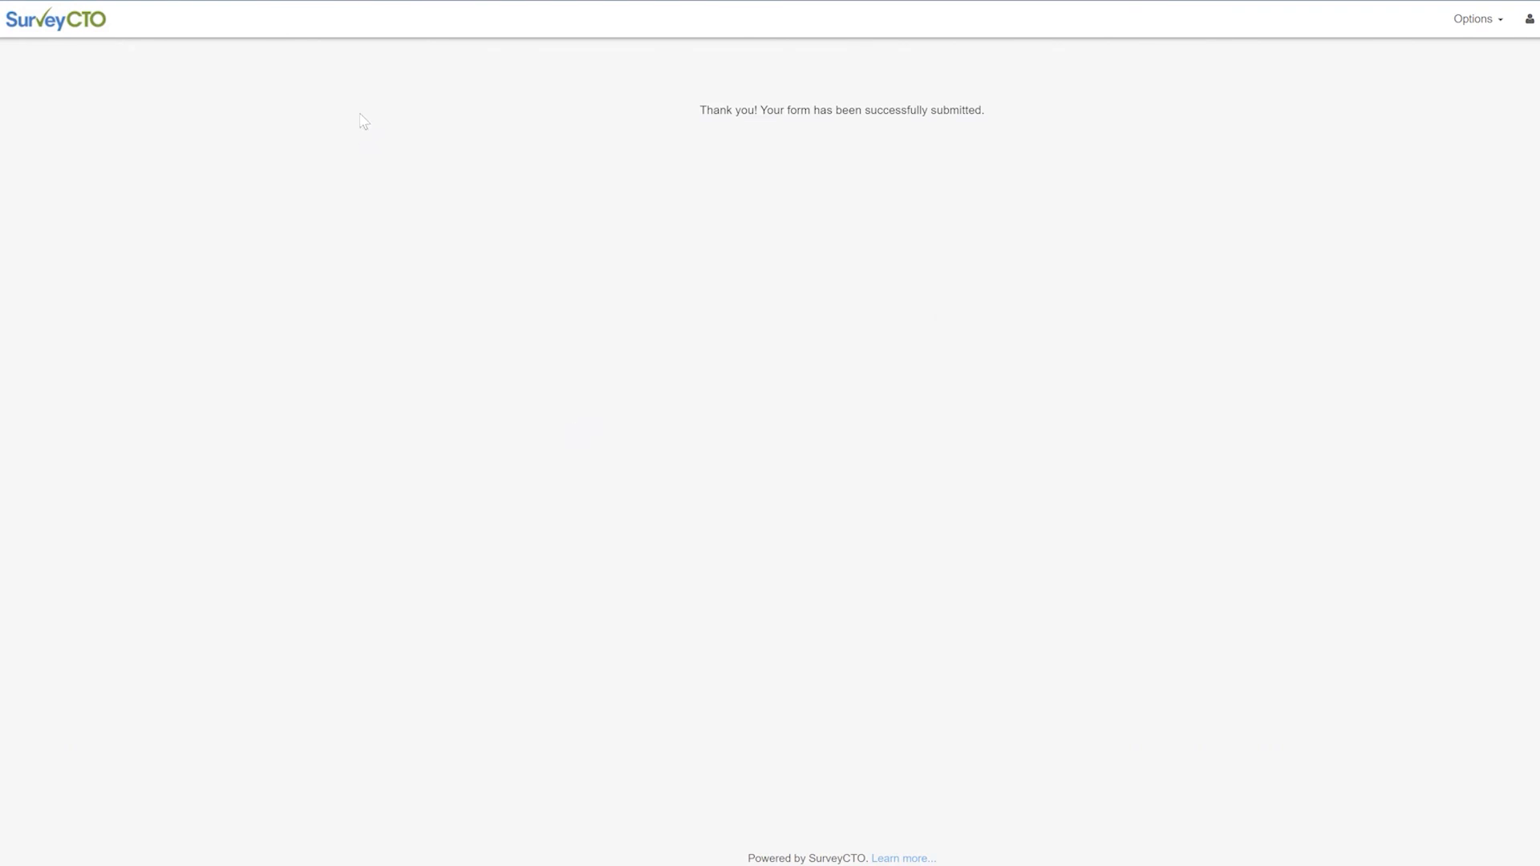
left_click(81, 2)
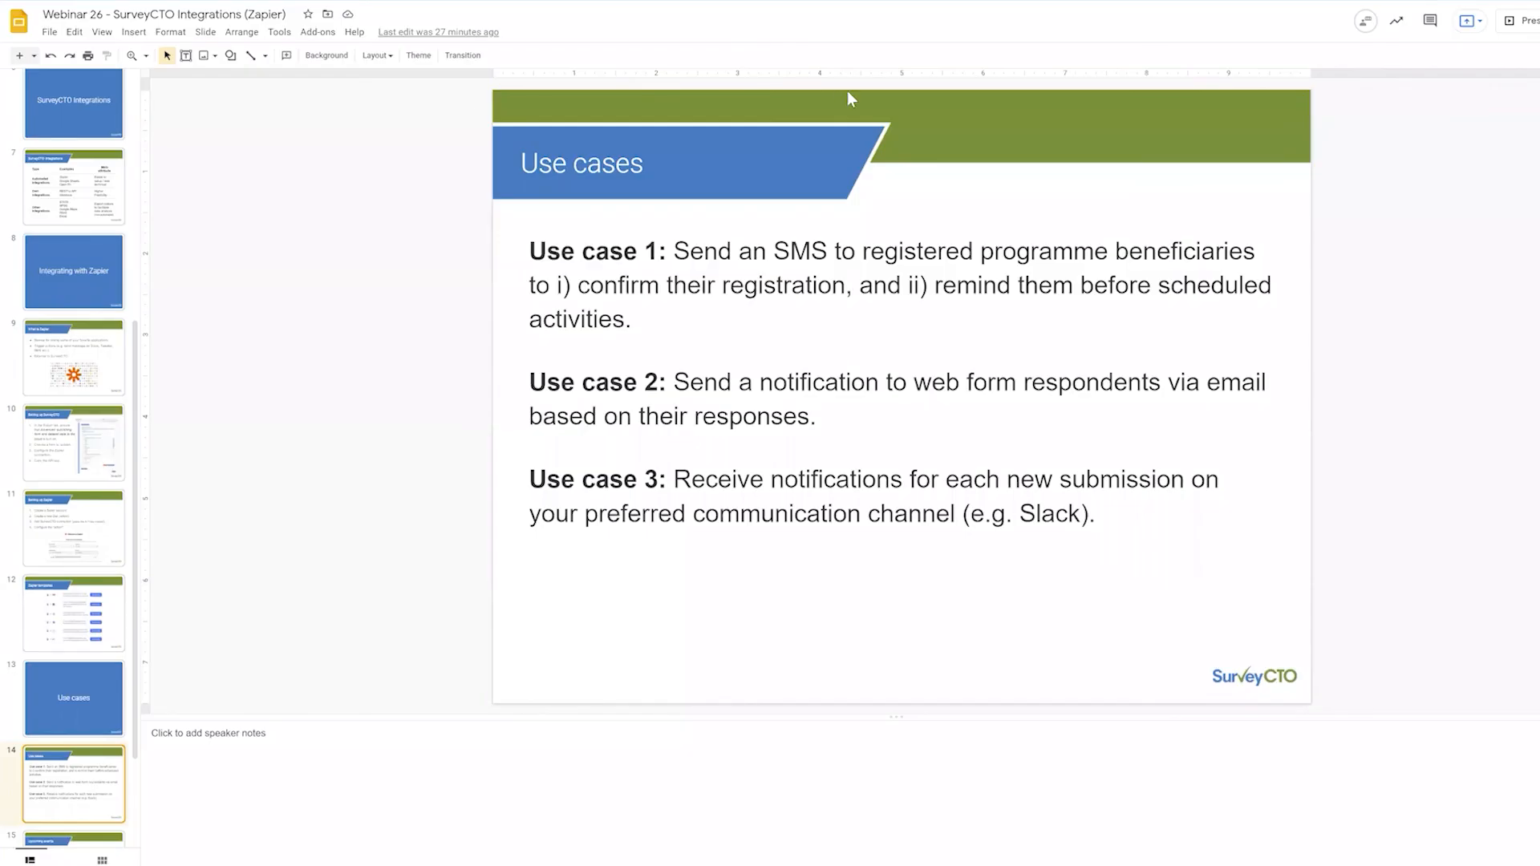